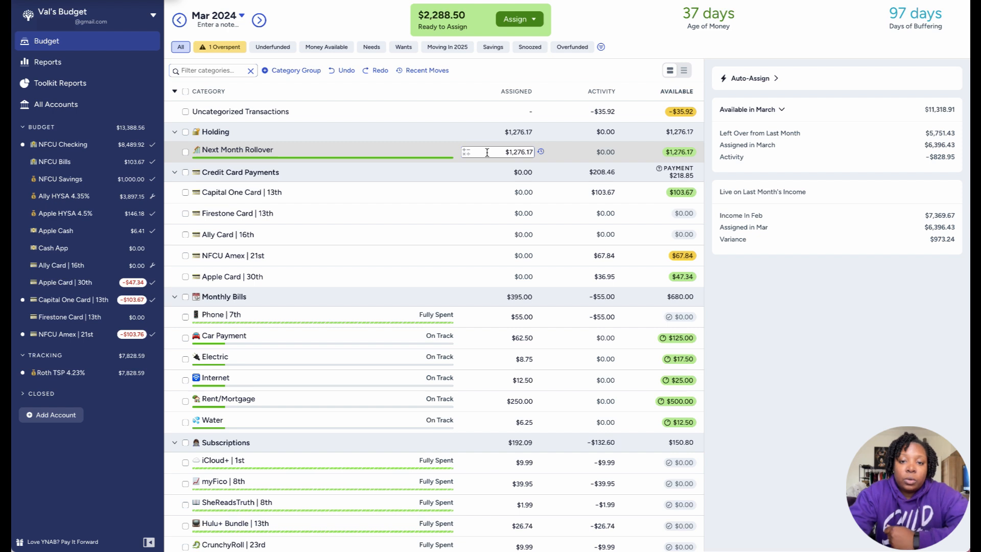
# - Clear the assigned amount of the Random Fees category in March 2024 so that nothing is assigned to it
pyautogui.scroll(-12, 487, 153)
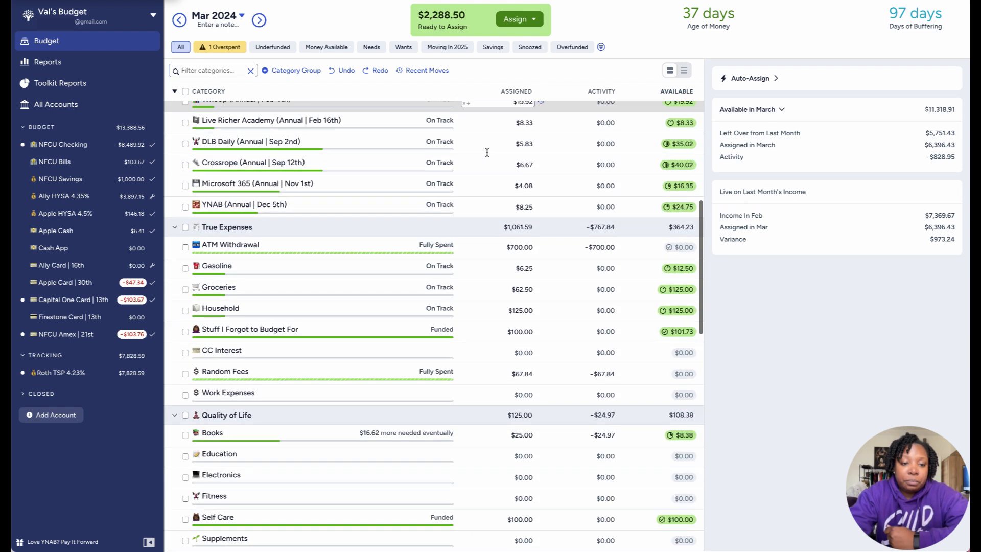
pyautogui.scroll(-2, 486, 153)
pyautogui.scroll(-1, 432, 360)
pyautogui.scroll(-3, 432, 361)
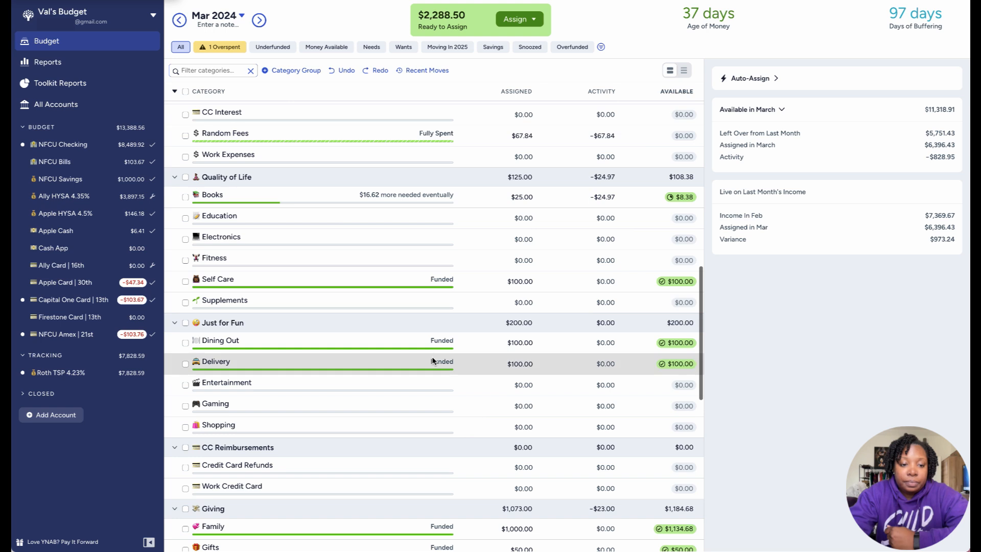
pyautogui.scroll(-1, 432, 360)
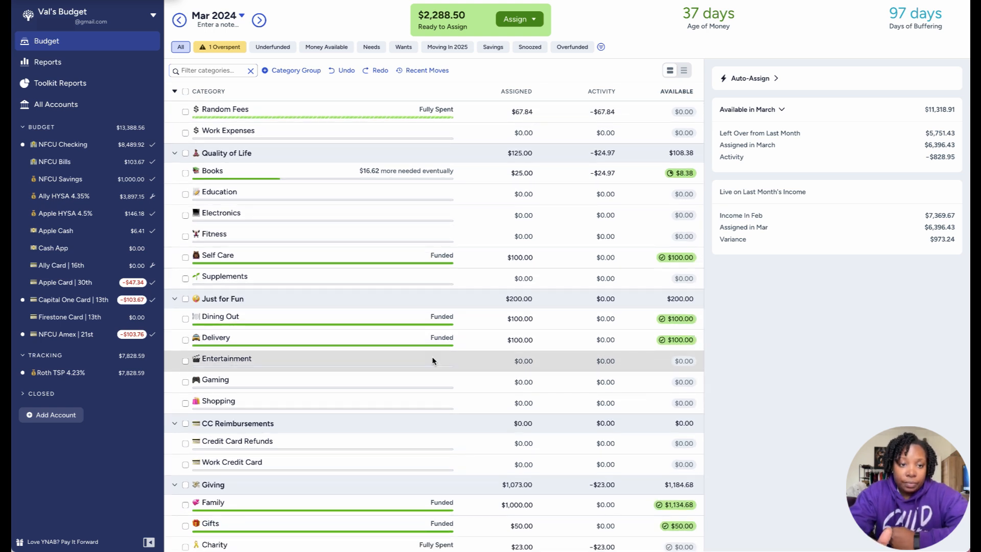
pyautogui.scroll(-2, 431, 360)
pyautogui.scroll(4, 431, 360)
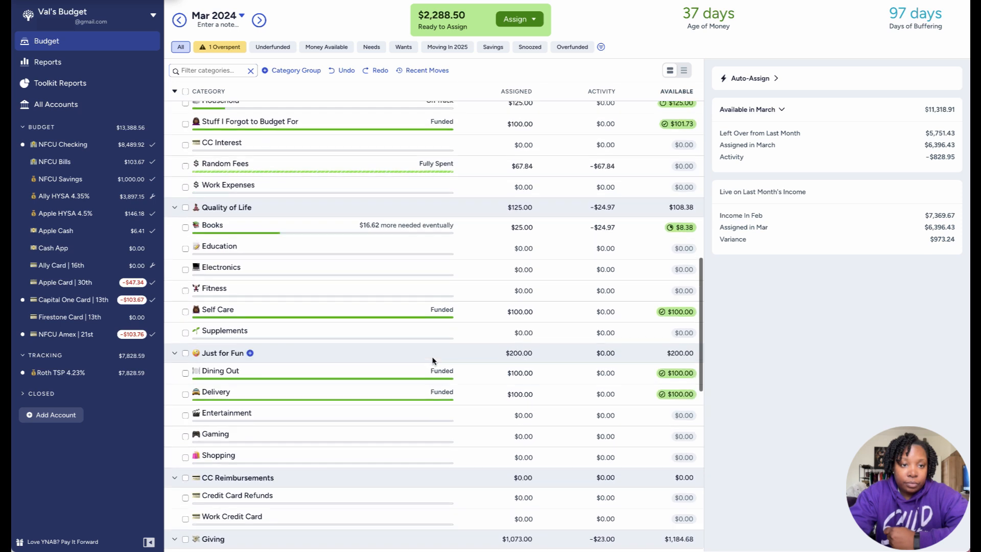
pyautogui.click(522, 166)
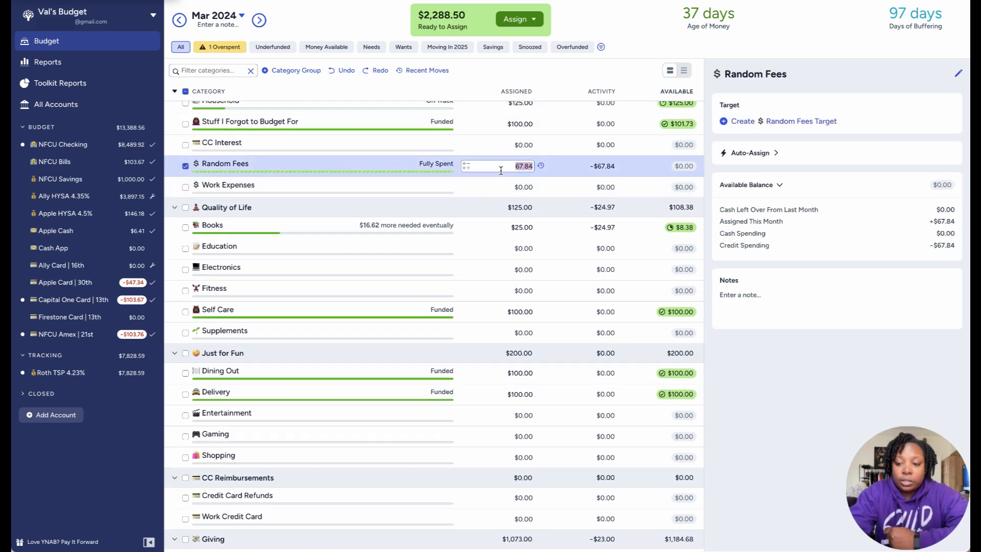
pyautogui.press('BackSpace')
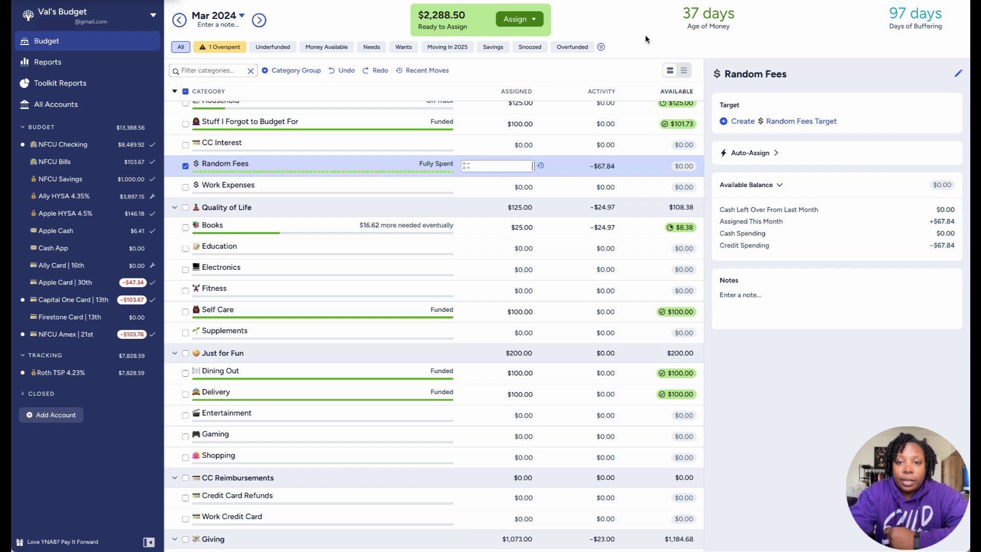
pyautogui.click(454, 167)
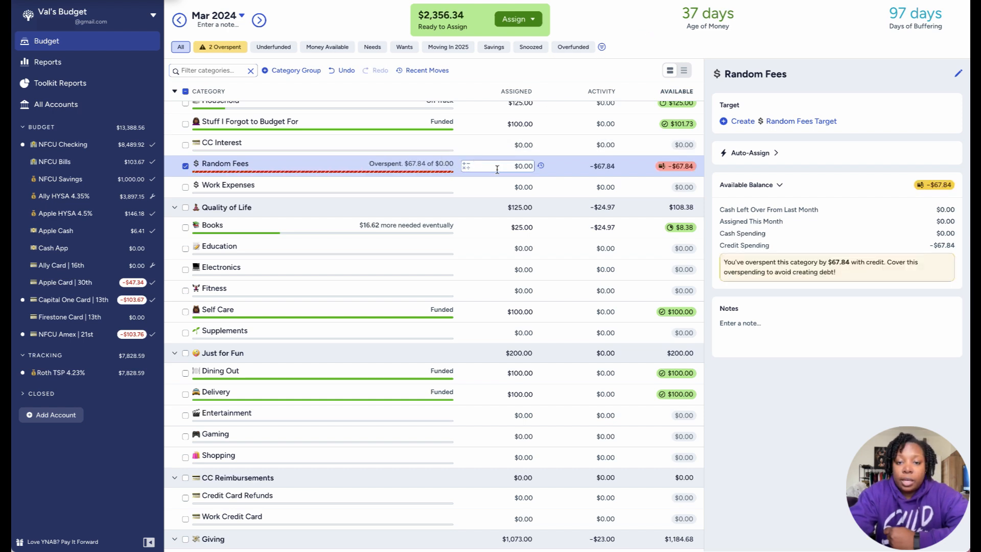
# - Add $67.84 to the amount assigned to Next Month Rollover in the Holding group
pyautogui.scroll(15, 497, 169)
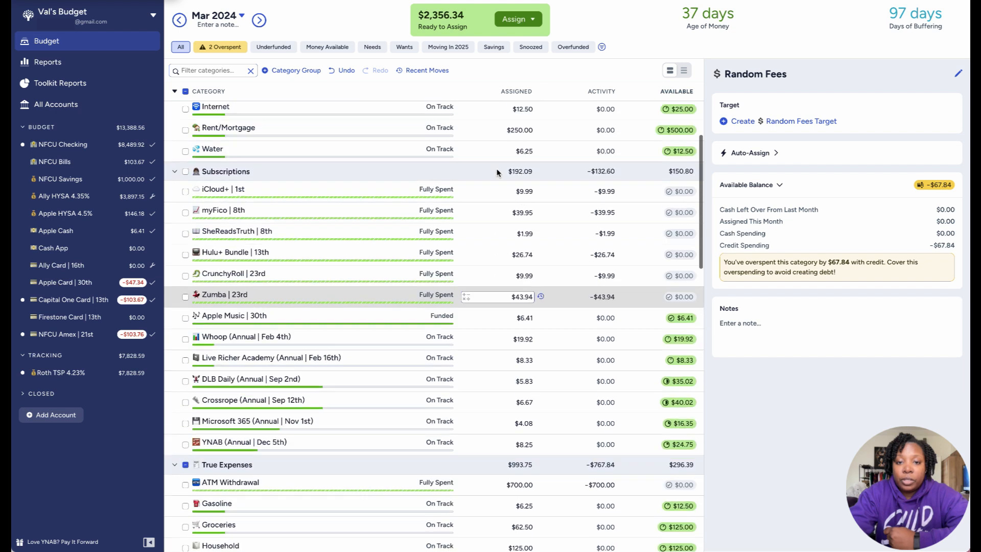
pyautogui.scroll(2, 497, 172)
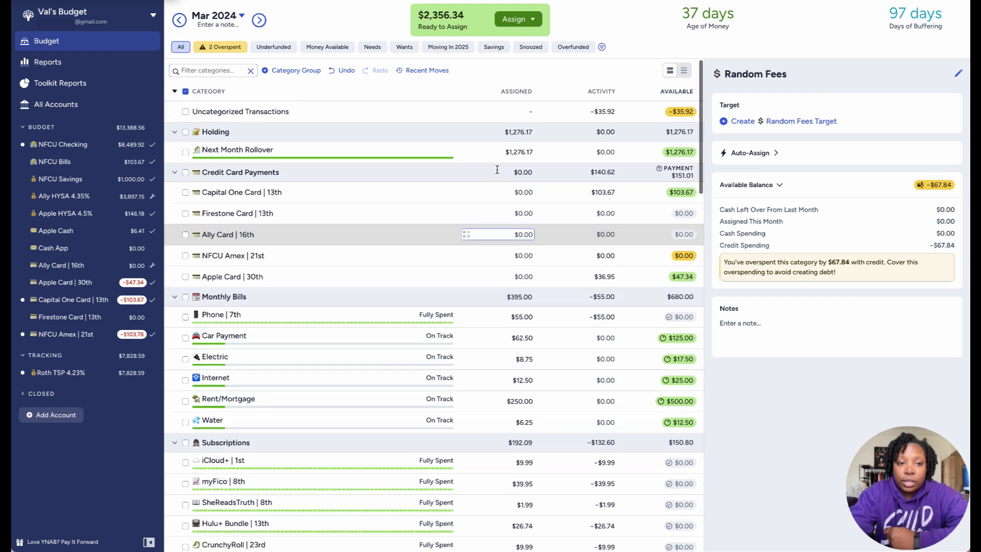
pyautogui.click(528, 152)
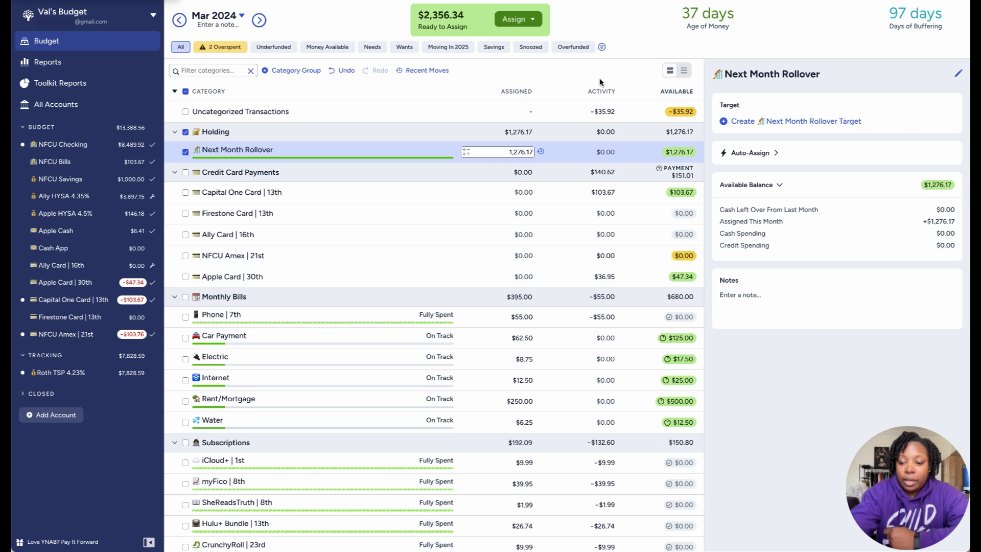
pyautogui.write('+67.84')
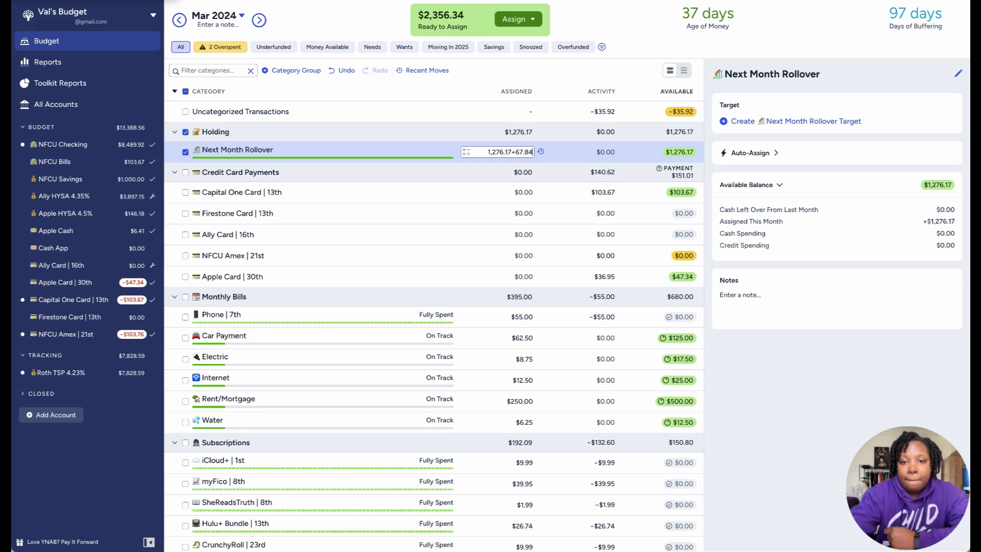
pyautogui.press('Return')
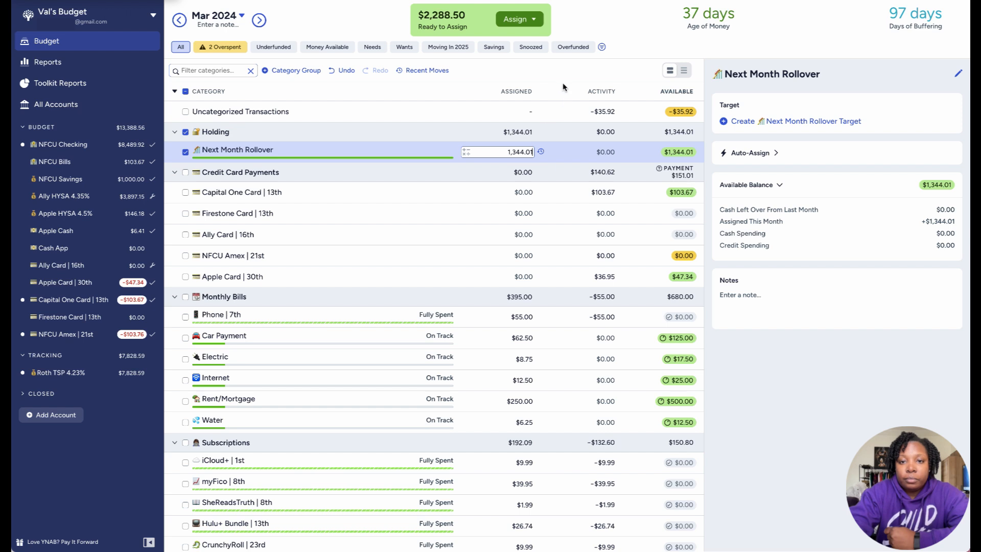
# - Cover the overspending in Random Fees with money from the Stuff I Forgot to Budget For category
pyautogui.scroll(-8, 487, 201)
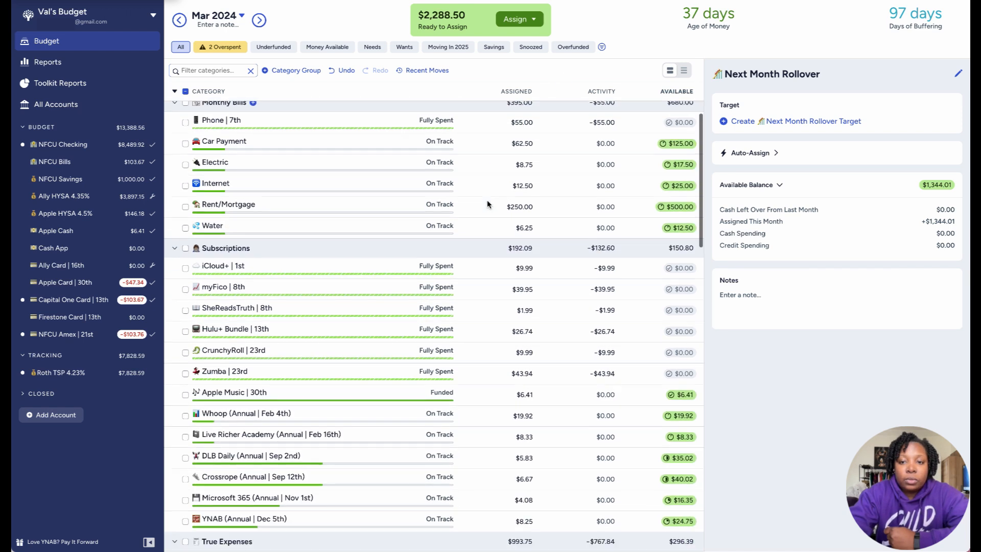
pyautogui.scroll(-3, 488, 200)
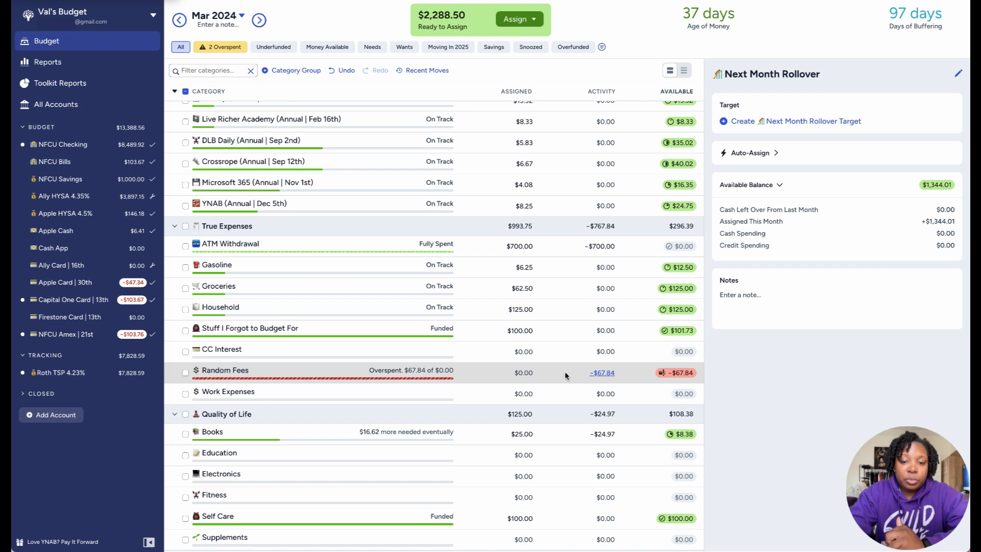
pyautogui.click(510, 378)
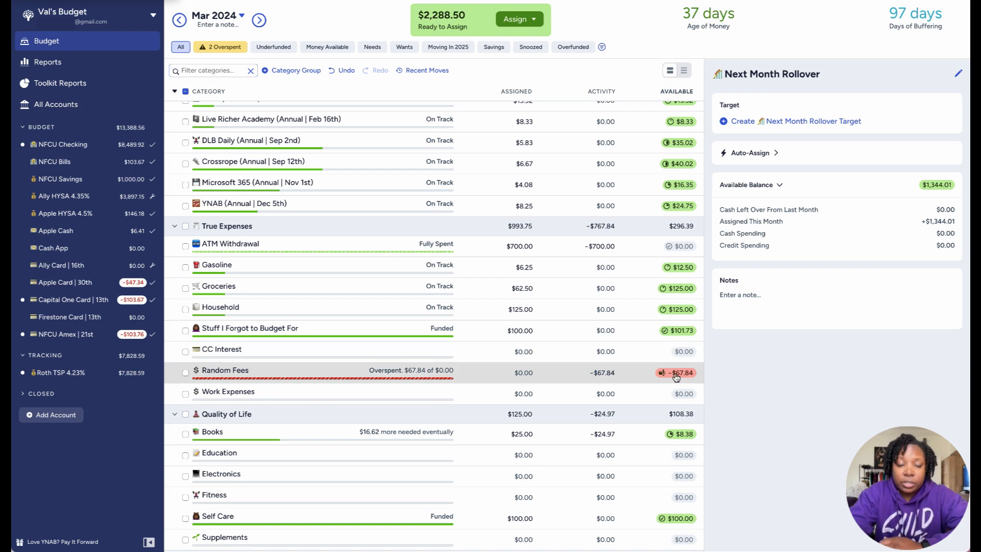
pyautogui.moveTo(676, 376)
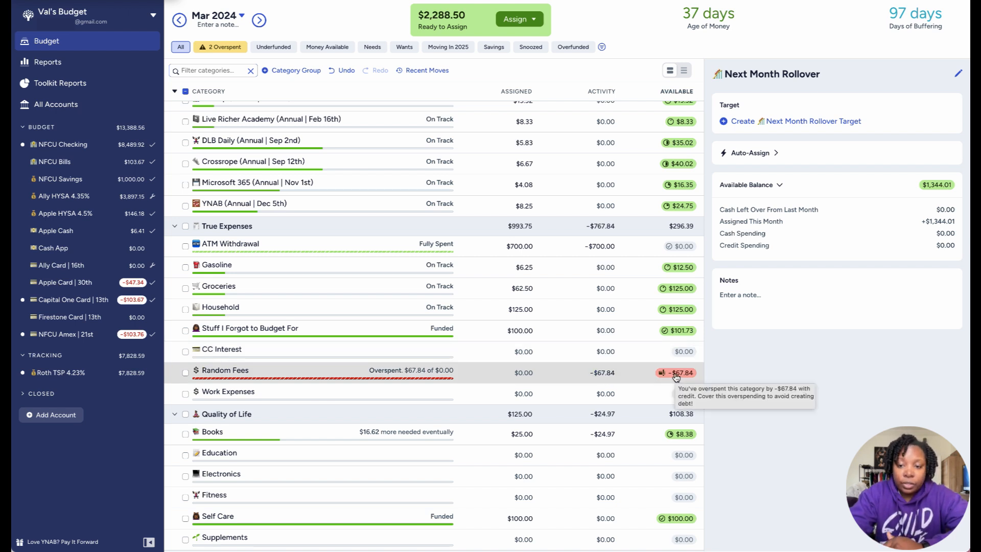
pyautogui.click(676, 376)
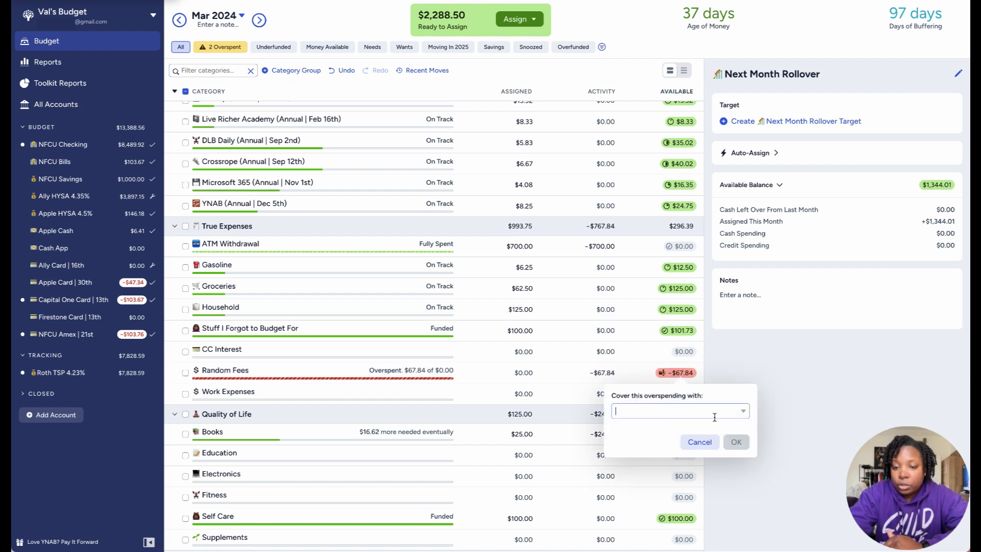
pyautogui.click(743, 415)
pyautogui.scroll(-8, 698, 354)
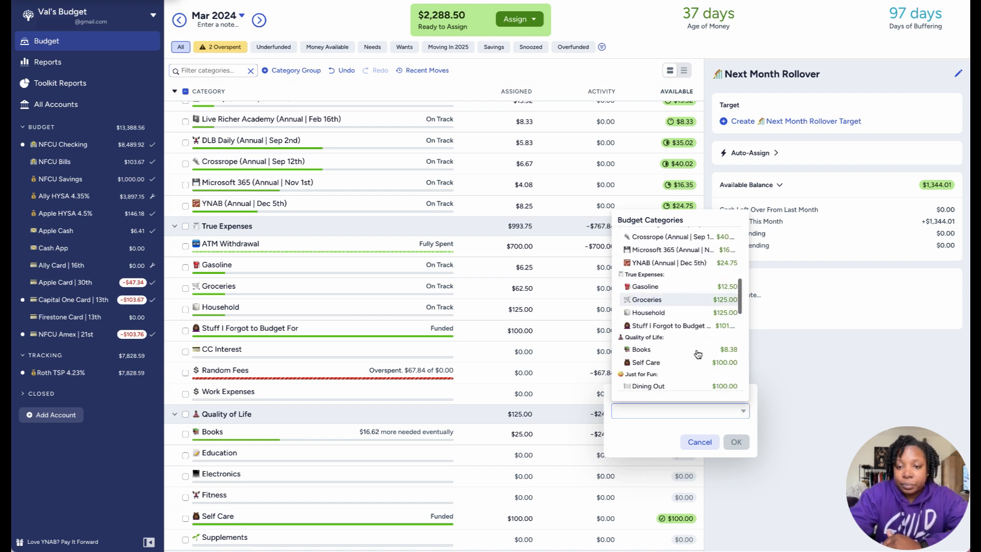
pyautogui.click(683, 327)
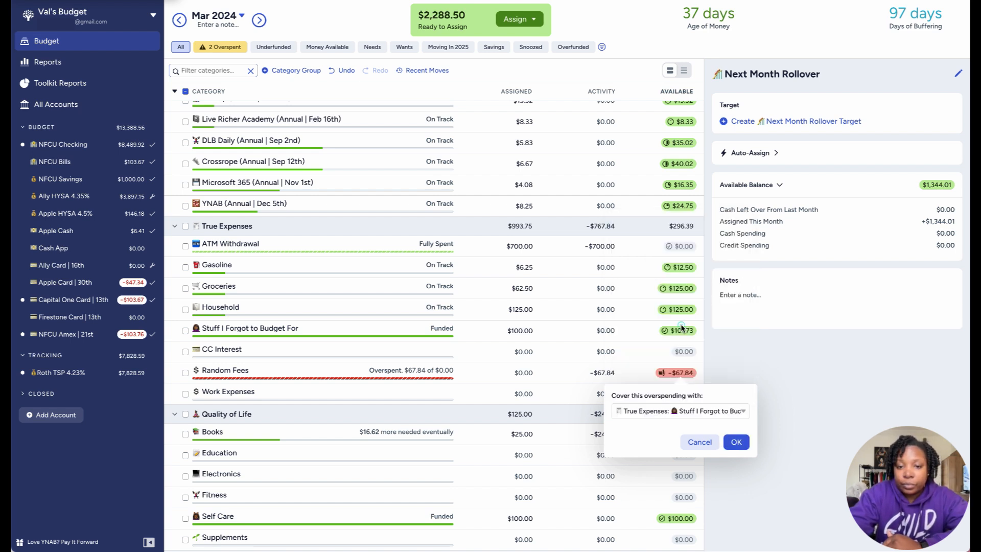
pyautogui.click(735, 441)
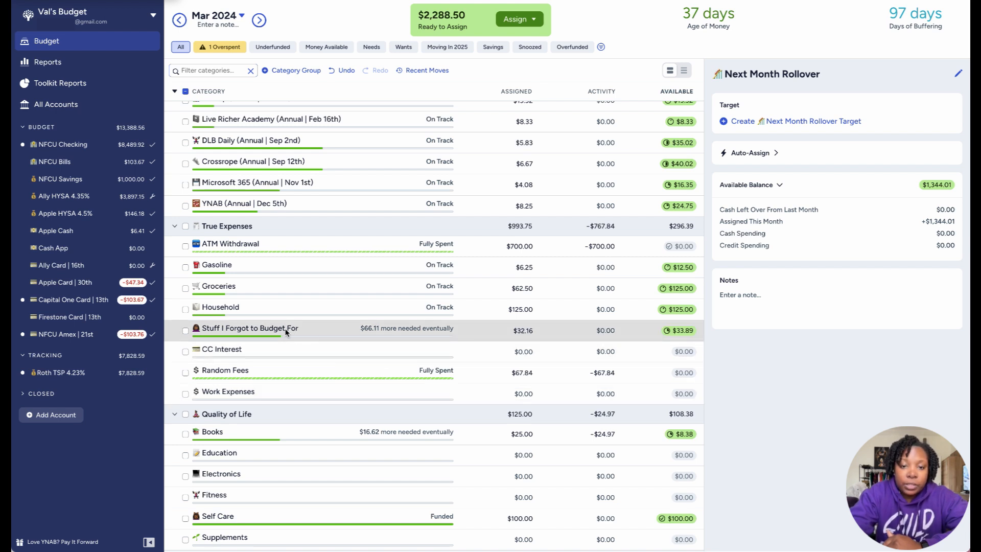
# - Deselect the Next Month Rollover category
pyautogui.click(513, 375)
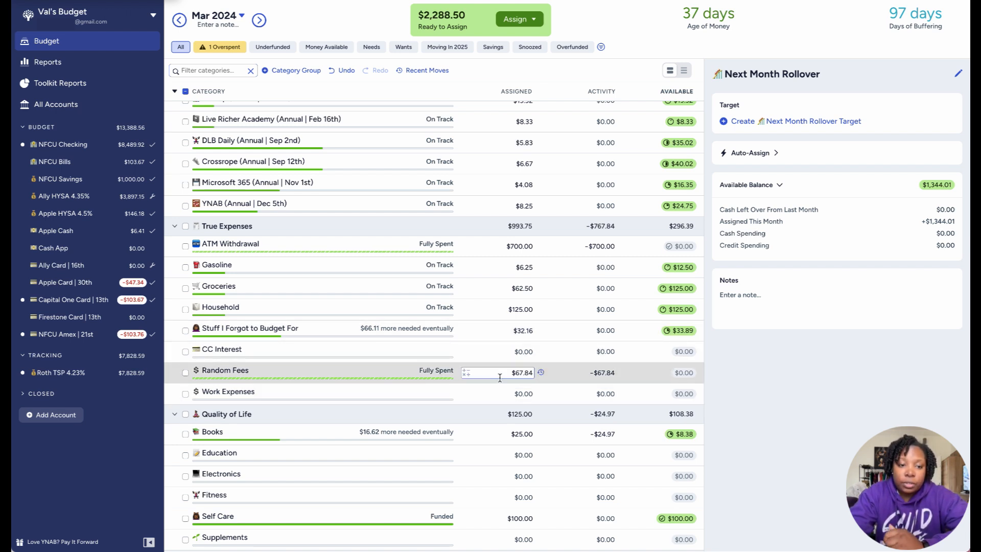
pyautogui.click(736, 385)
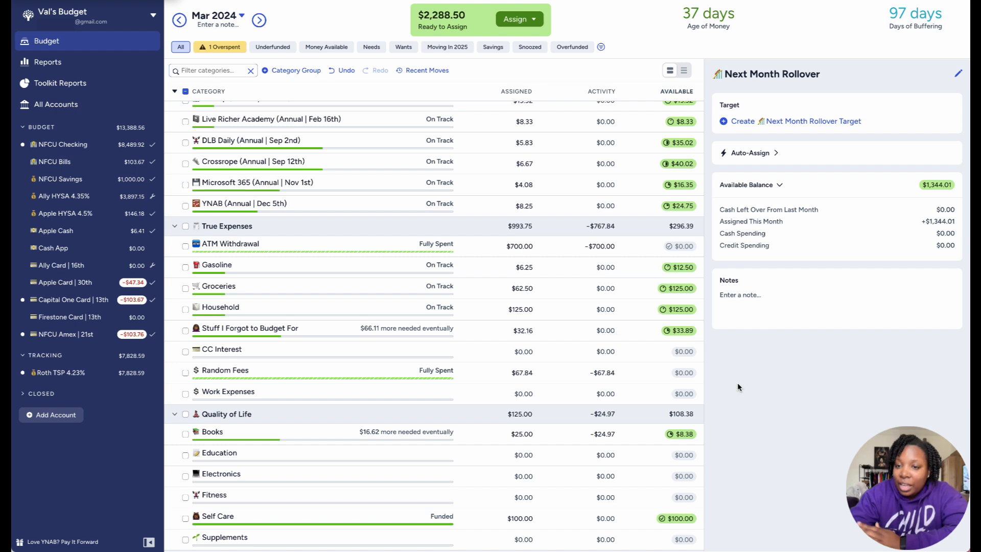
pyautogui.scroll(15, 635, 359)
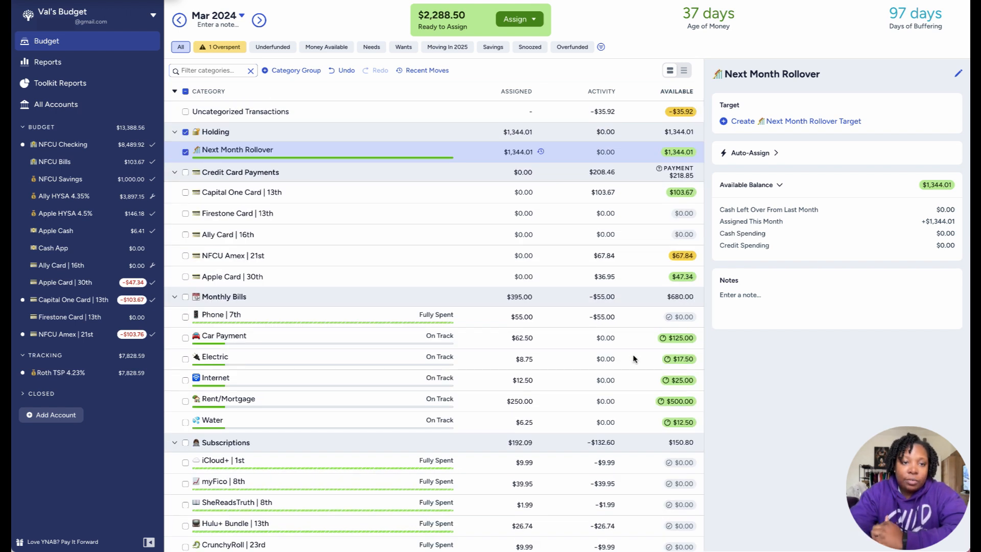
pyautogui.click(186, 152)
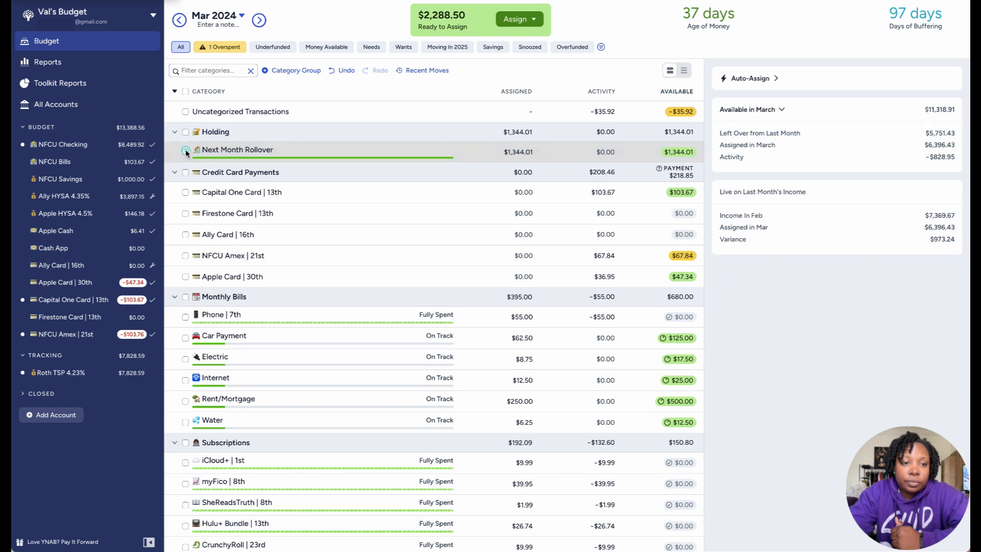
# - Check the activity of Uncategorized Transactions, and open the NFCU Amex | 21st account register
pyautogui.click(602, 111)
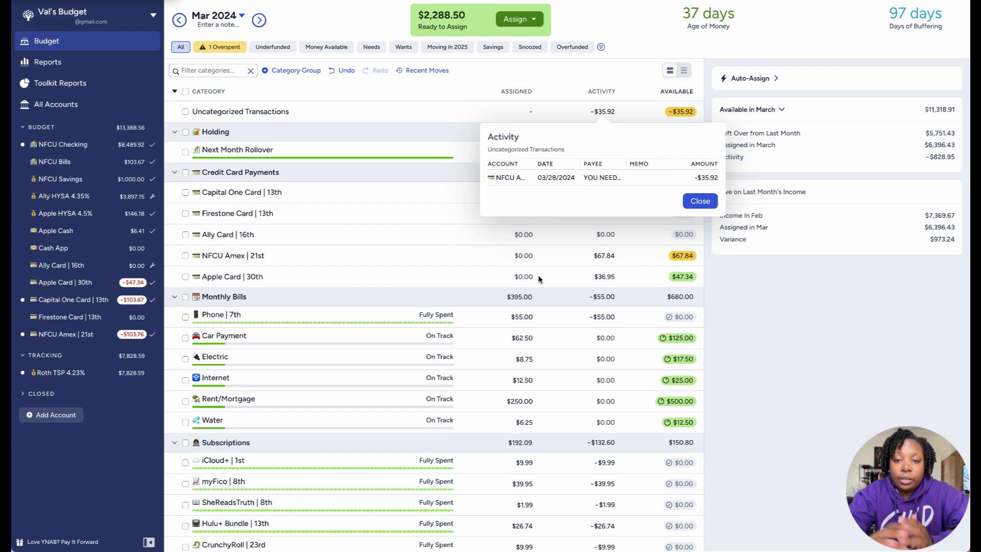
pyautogui.click(695, 203)
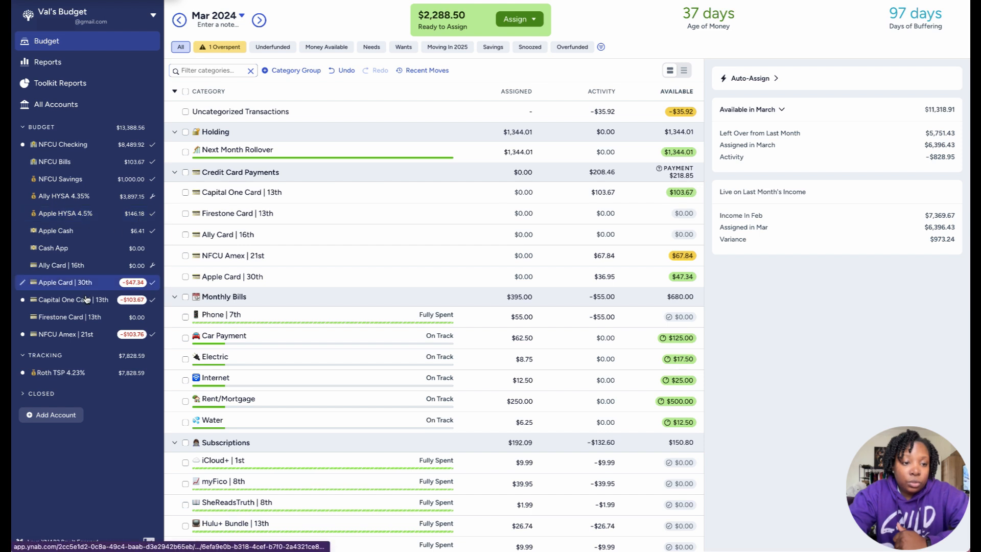
pyautogui.click(69, 335)
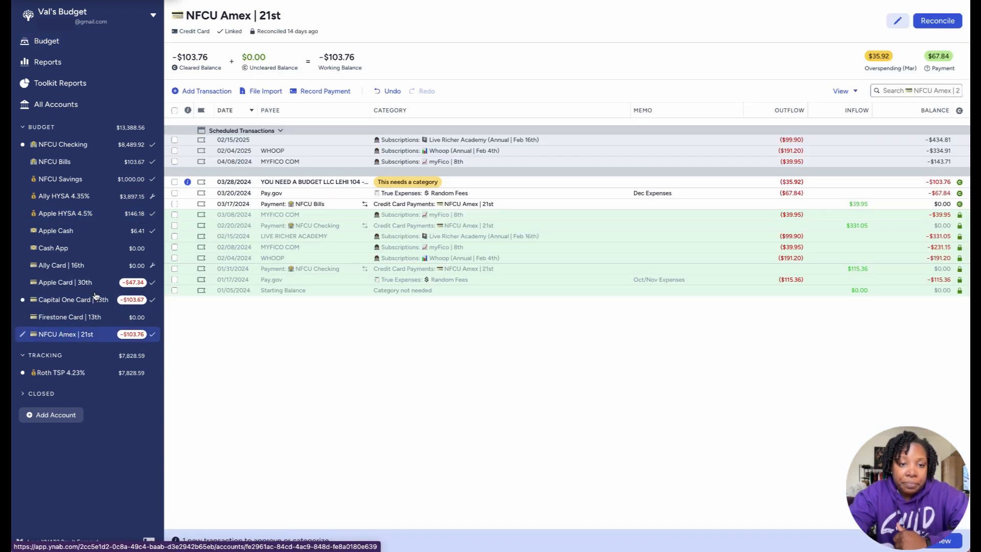
# - Set the category of the uncategorized 03/28/2024 transaction to YNAB (Annual | Dec 5th) under Subscriptions
pyautogui.click(400, 184)
pyautogui.click(400, 183)
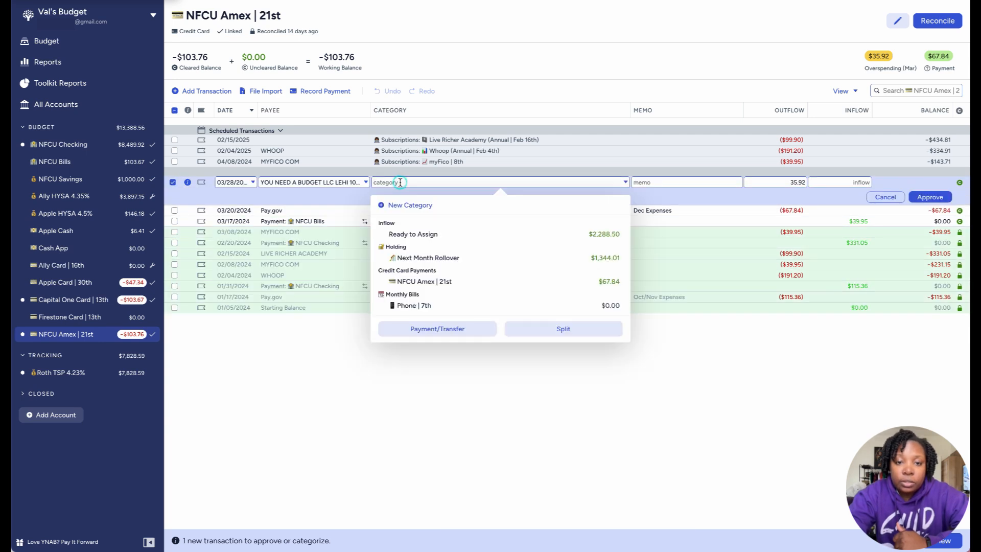
pyautogui.scroll(-5, 444, 277)
pyautogui.scroll(-5, 443, 278)
pyautogui.scroll(-3, 445, 277)
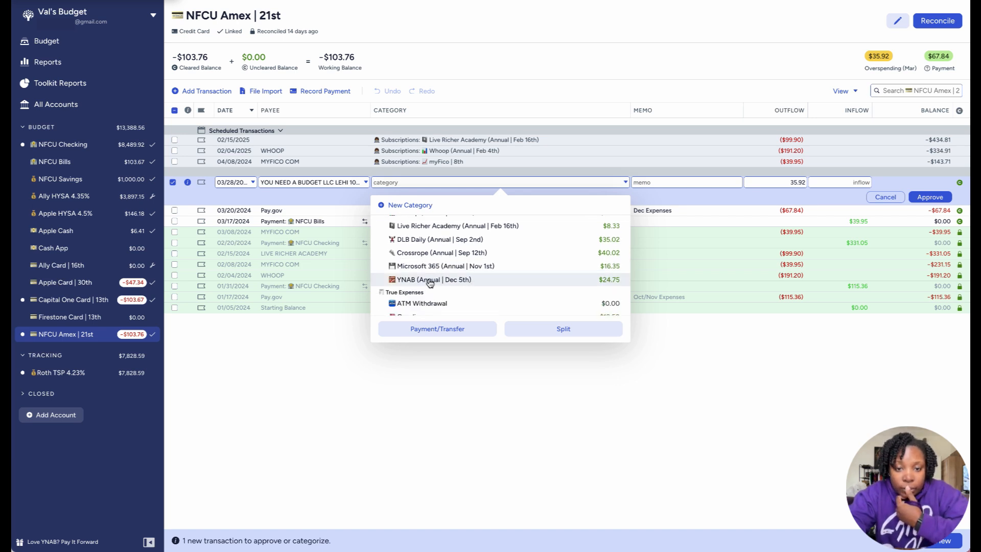
pyautogui.click(465, 280)
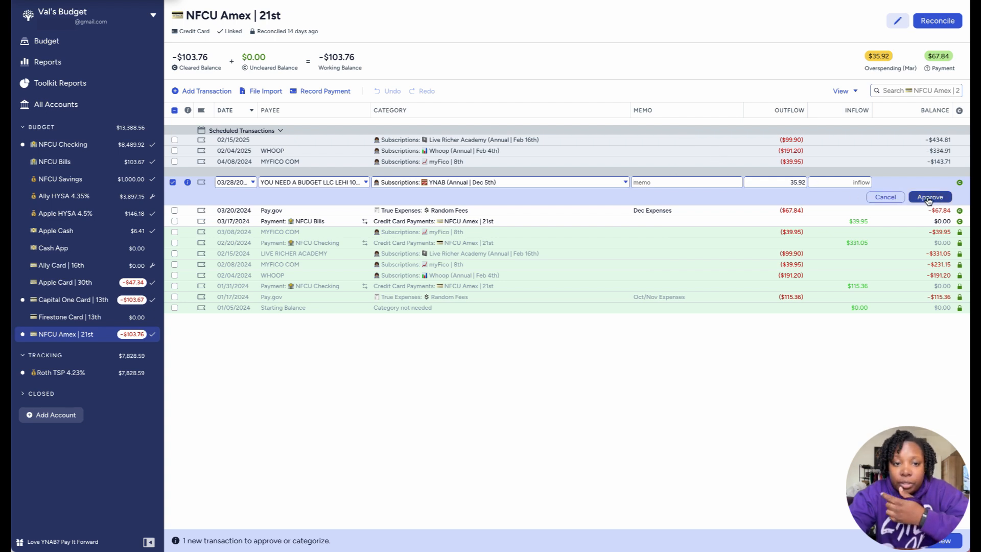
# - Shorten the transaction's payee to "YOU NEED A BUDGET" and create it as a new payee
pyautogui.click(321, 183)
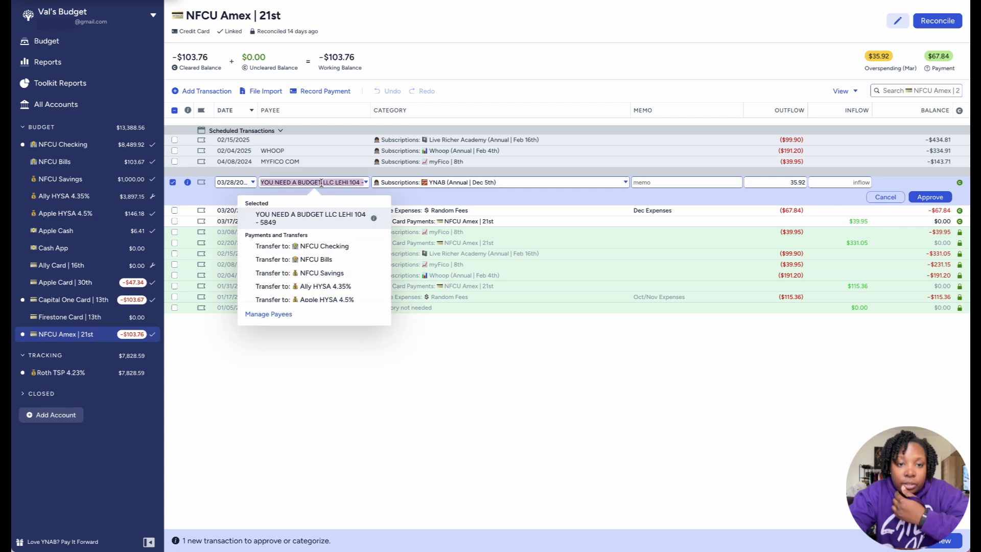
pyautogui.click(322, 182)
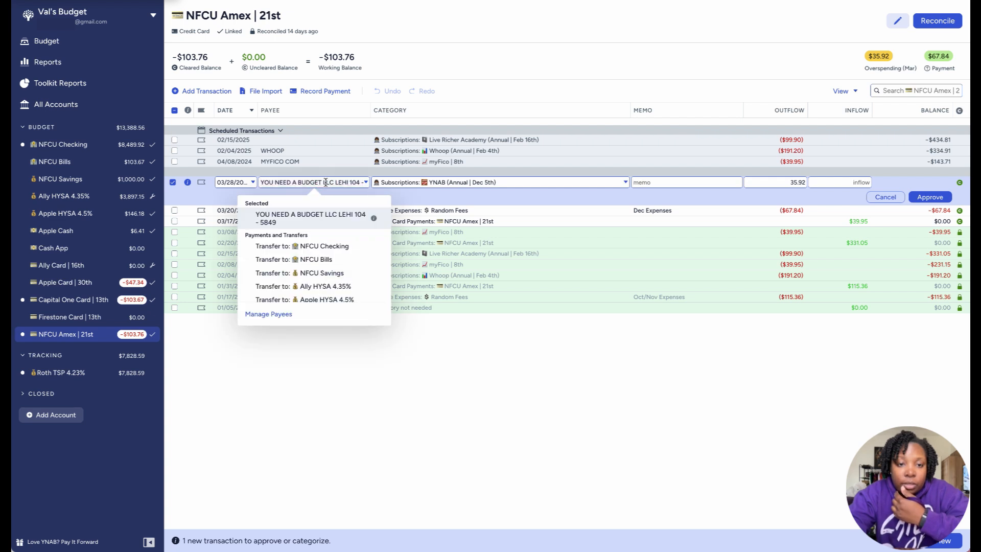
pyautogui.moveTo(323, 182); pyautogui.dragTo(389, 180)
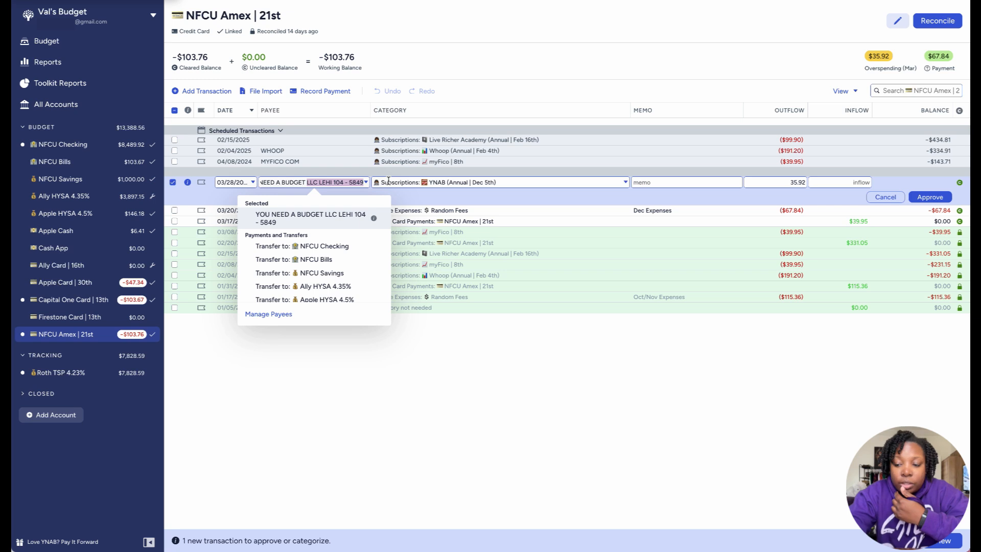
pyautogui.press('BackSpace')
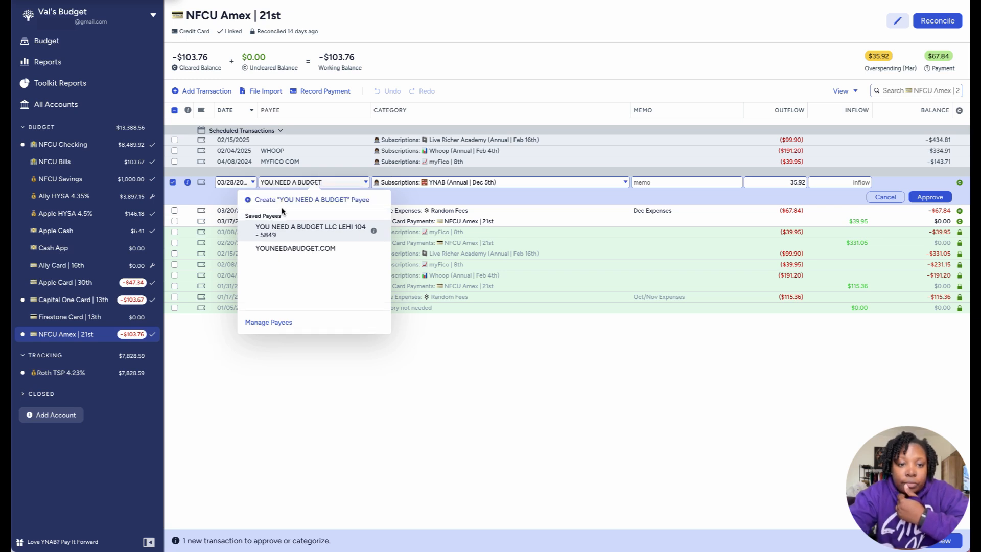
pyautogui.click(315, 201)
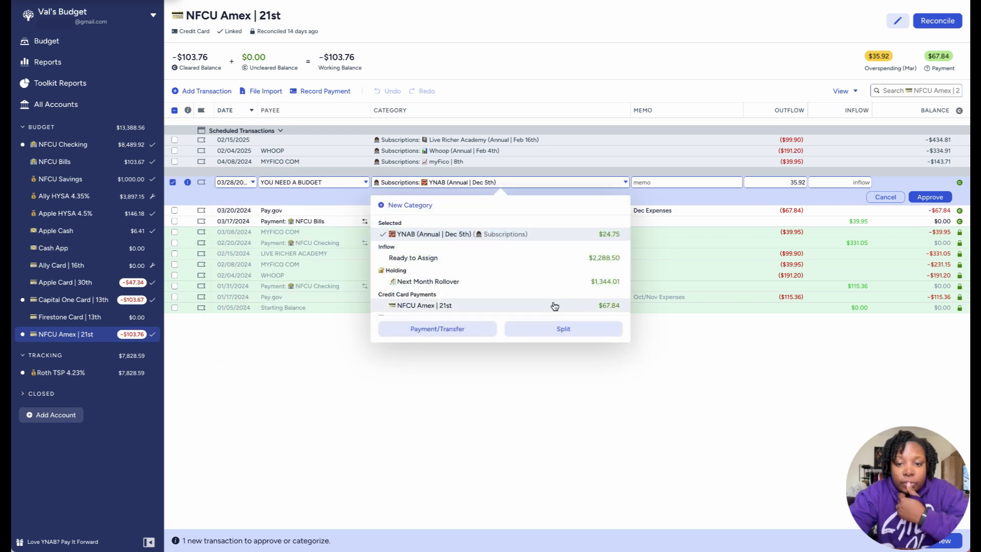
# - Approve the YOU NEED A BUDGET transaction, deselecting it, and return to the March 2024 budget
pyautogui.click(929, 197)
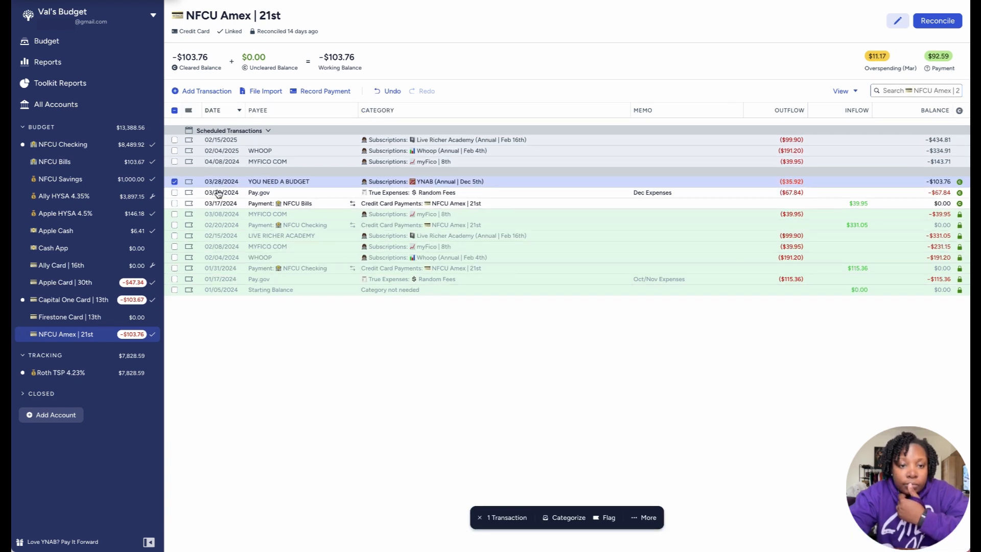
pyautogui.click(174, 182)
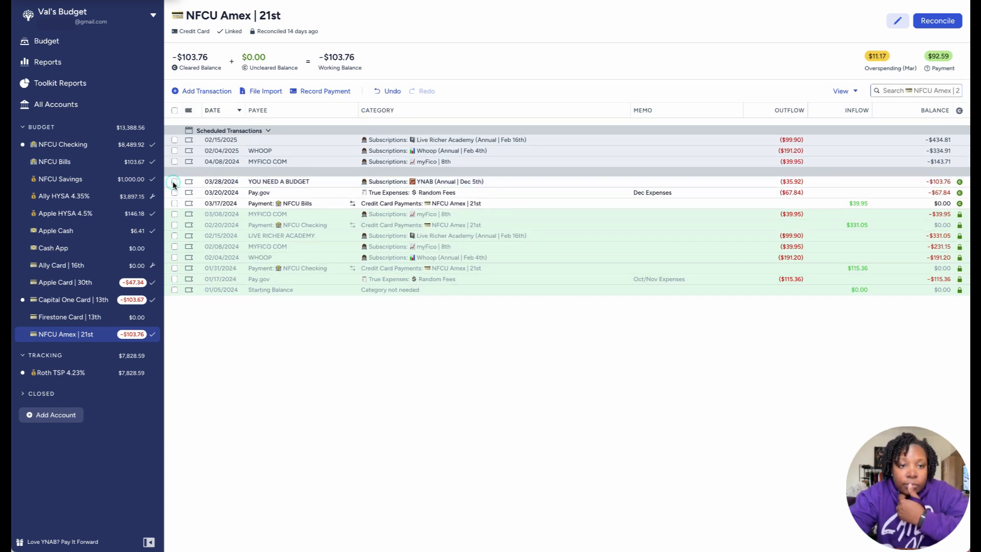
pyautogui.click(58, 43)
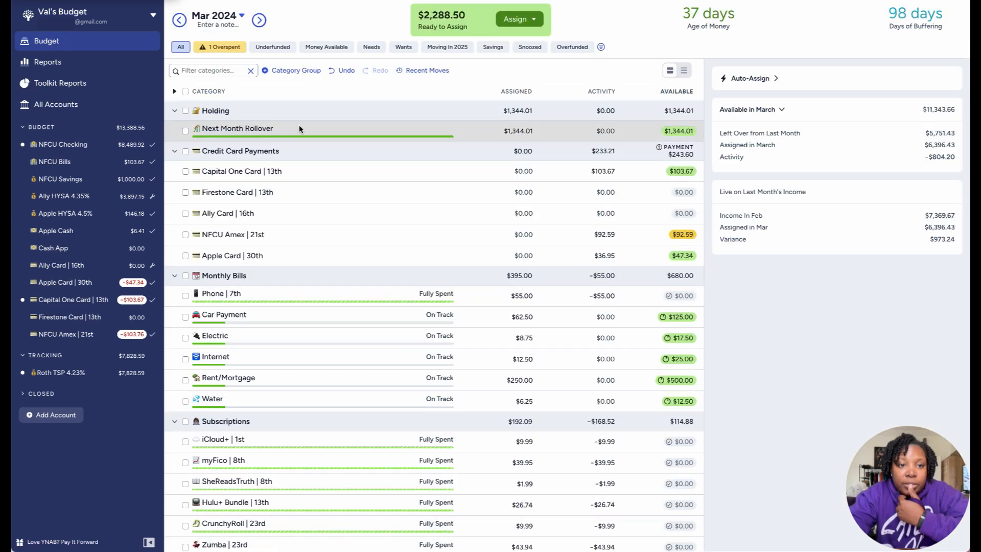
# - Cover the overspending in YNAB (Annual | Dec 5th) with money from Stuff I Forgot to Budget For under True Expenses
pyautogui.scroll(-6, 301, 217)
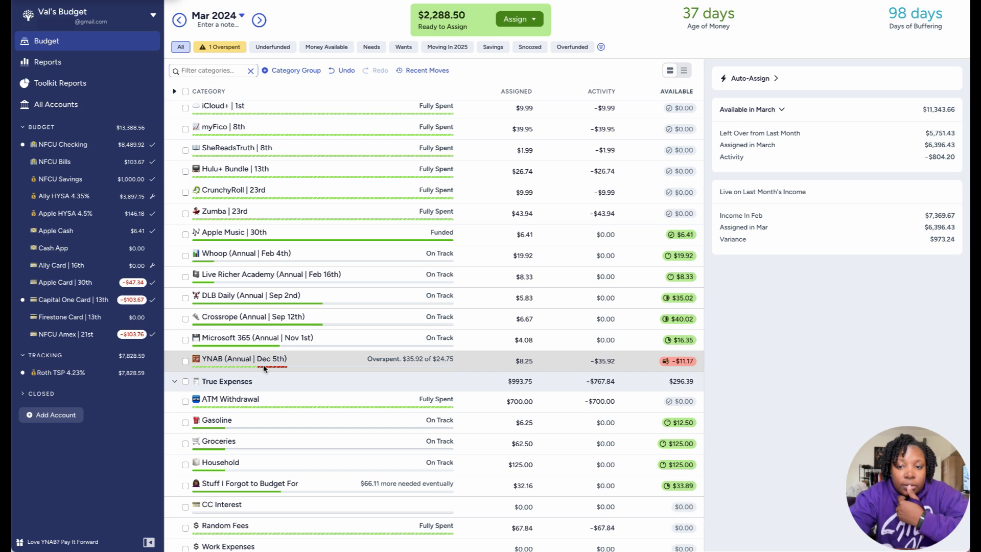
pyautogui.click(521, 363)
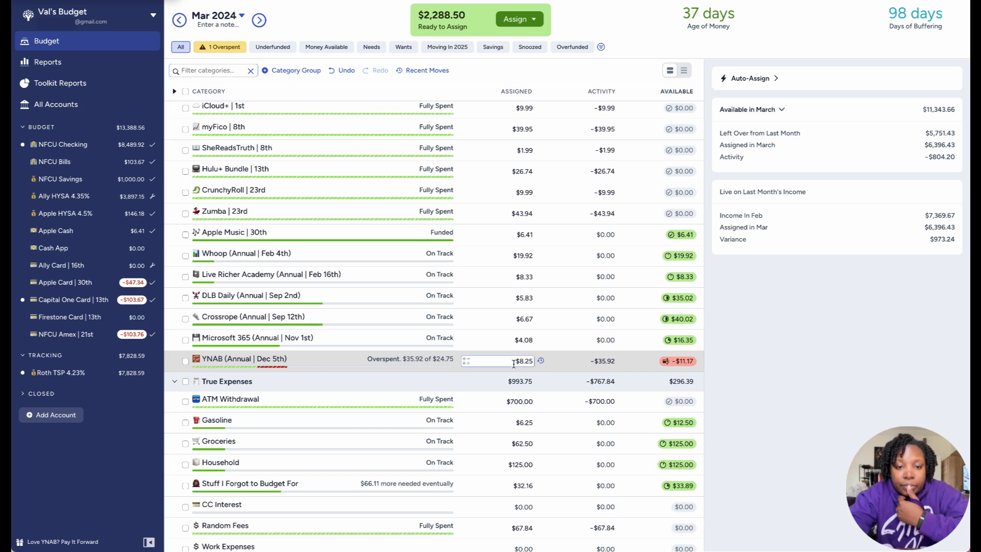
pyautogui.click(513, 363)
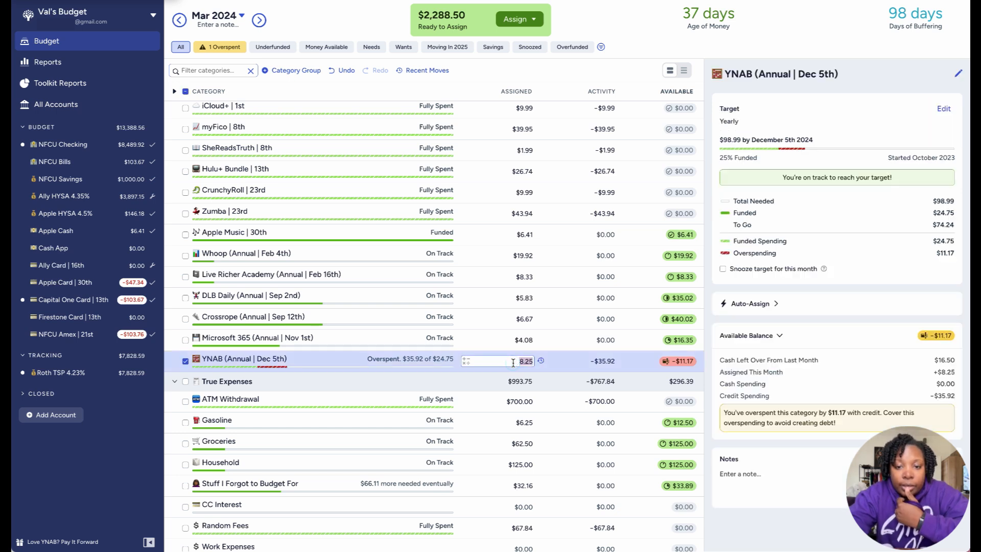
pyautogui.click(676, 363)
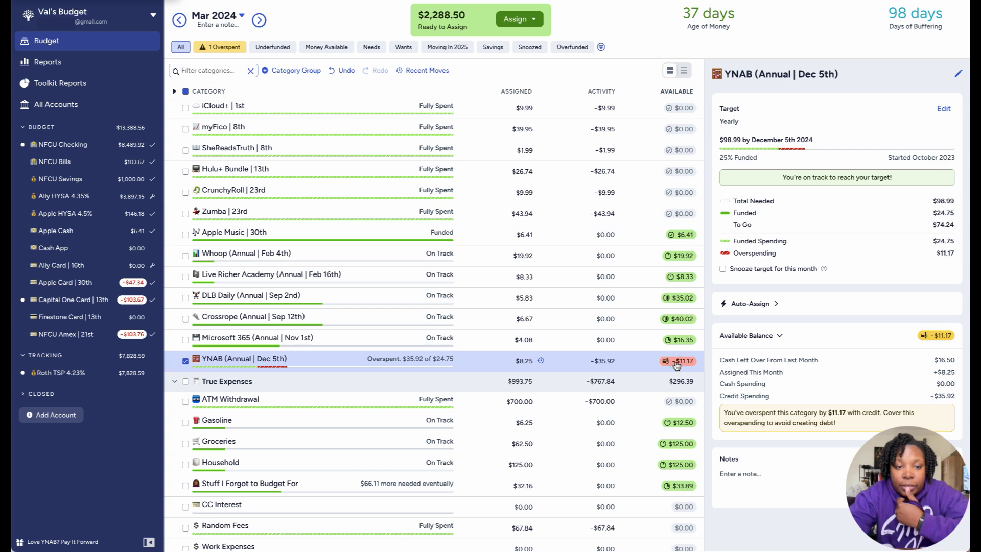
pyautogui.click(676, 364)
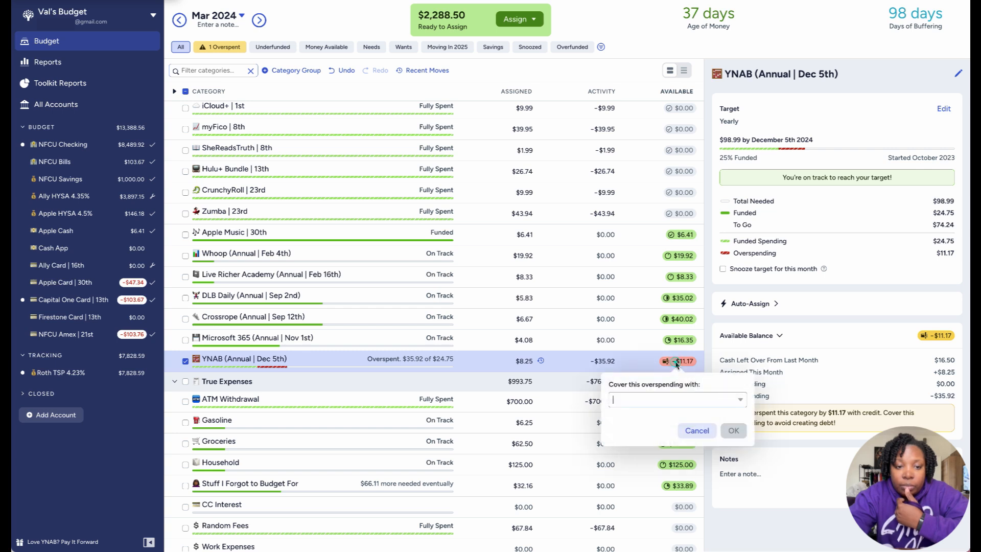
pyautogui.click(740, 402)
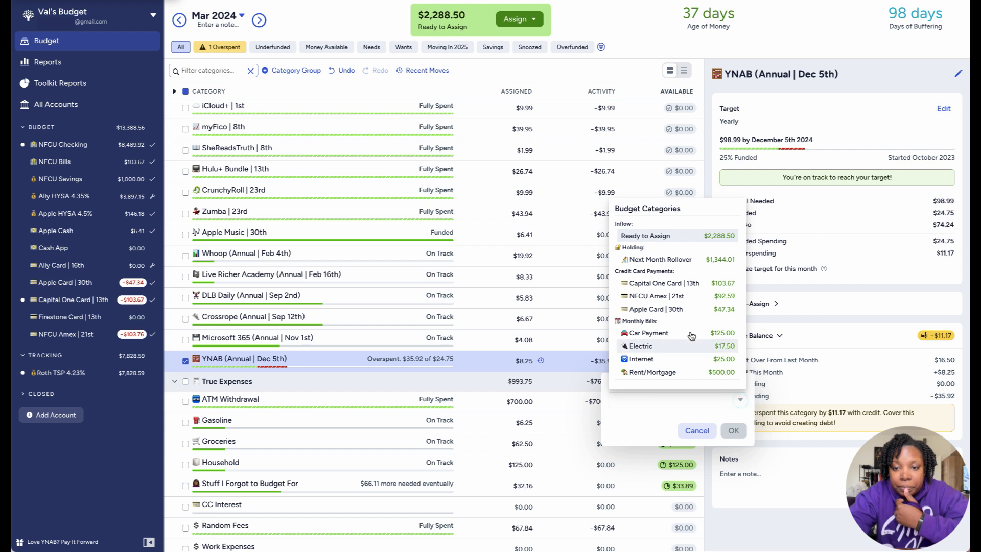
pyautogui.scroll(-3, 691, 334)
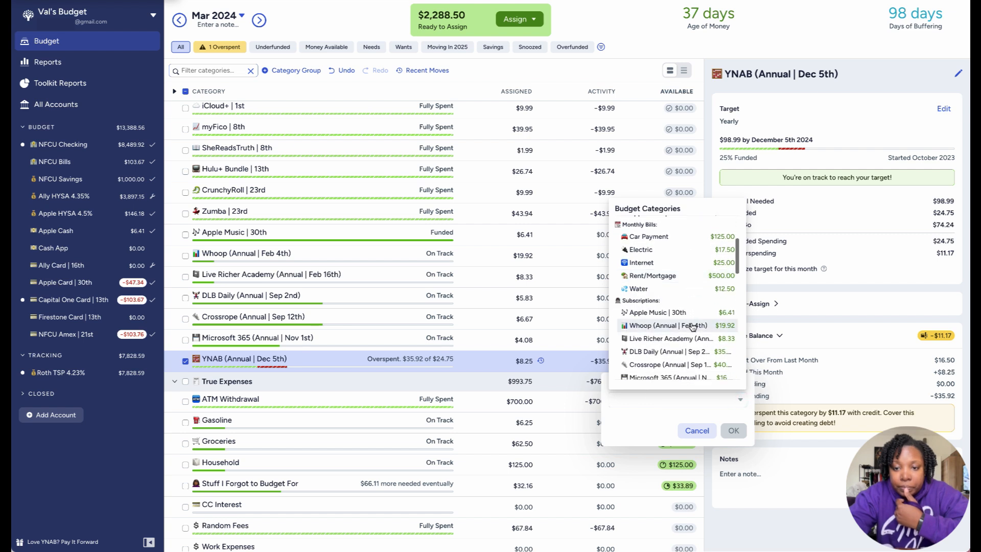
pyautogui.scroll(-3, 687, 330)
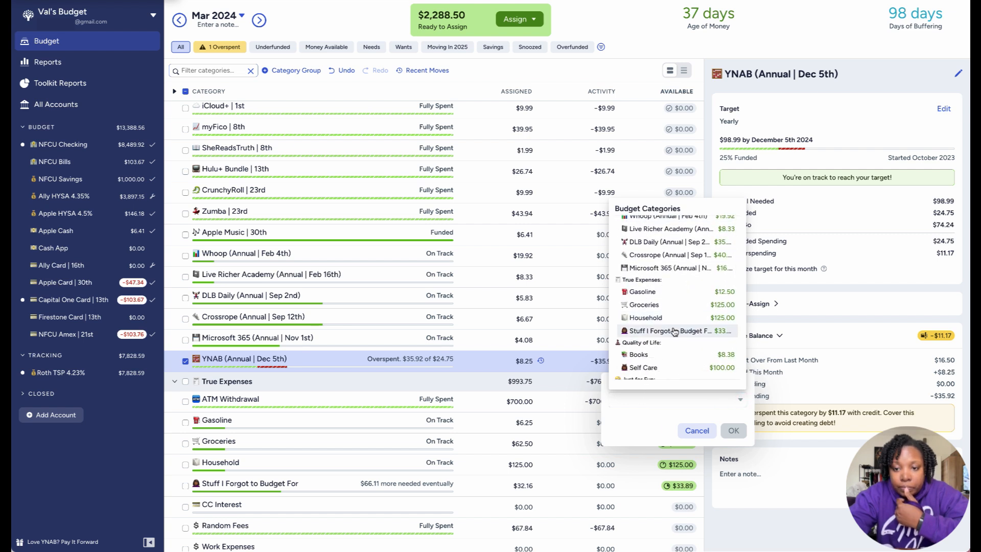
pyautogui.click(674, 332)
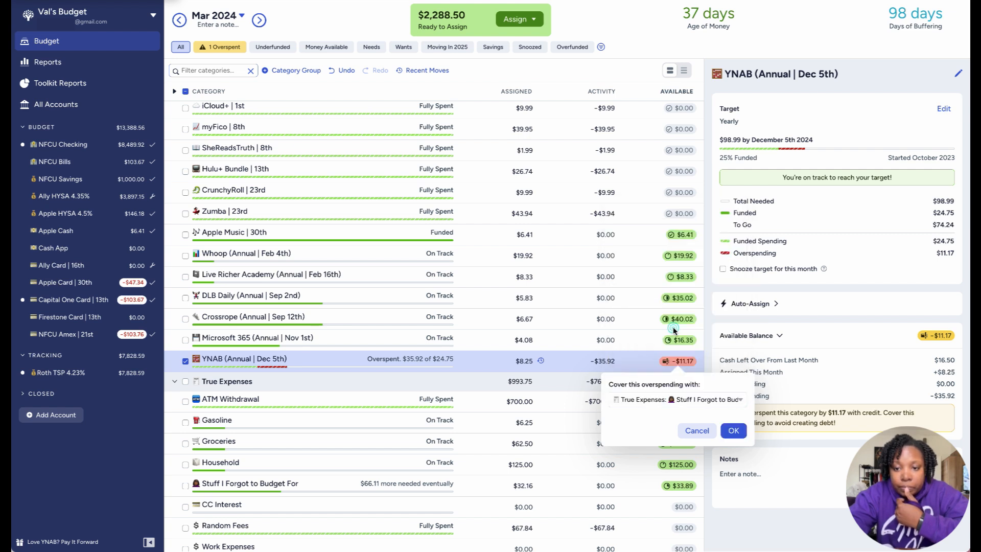
pyautogui.click(734, 430)
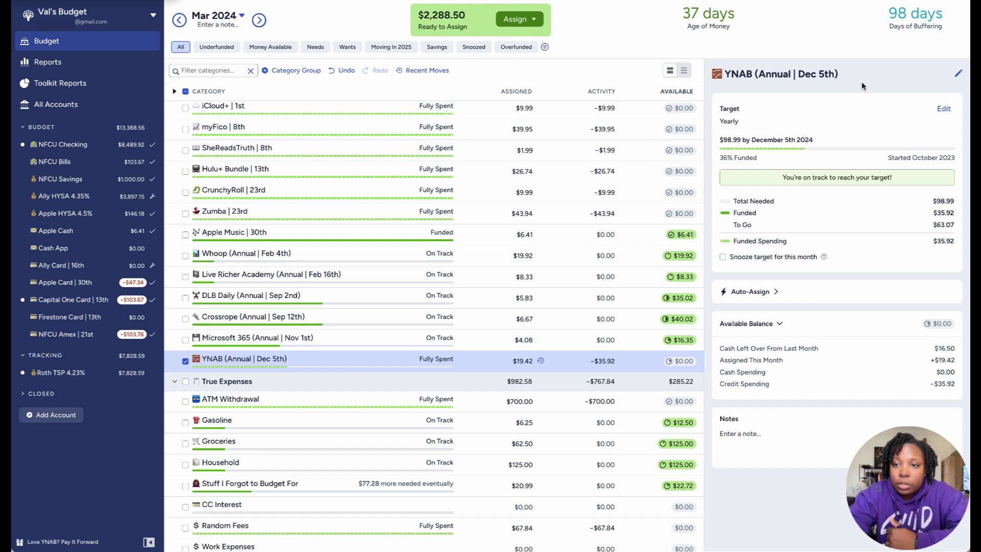
# - Rename the YNAB (Annual | Dec 5th) category to YNAB (Annual | Mar 28th)
pyautogui.click(959, 73)
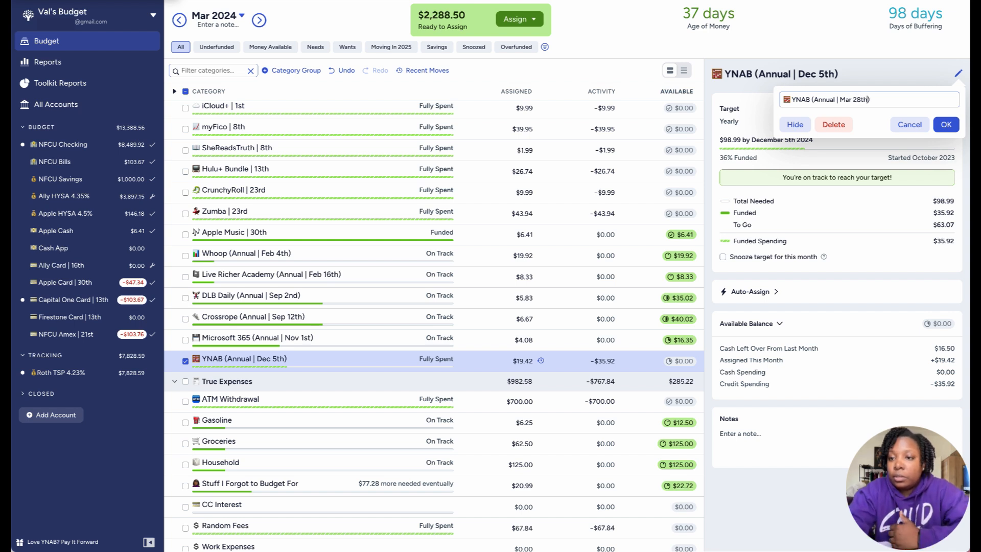
pyautogui.click(954, 126)
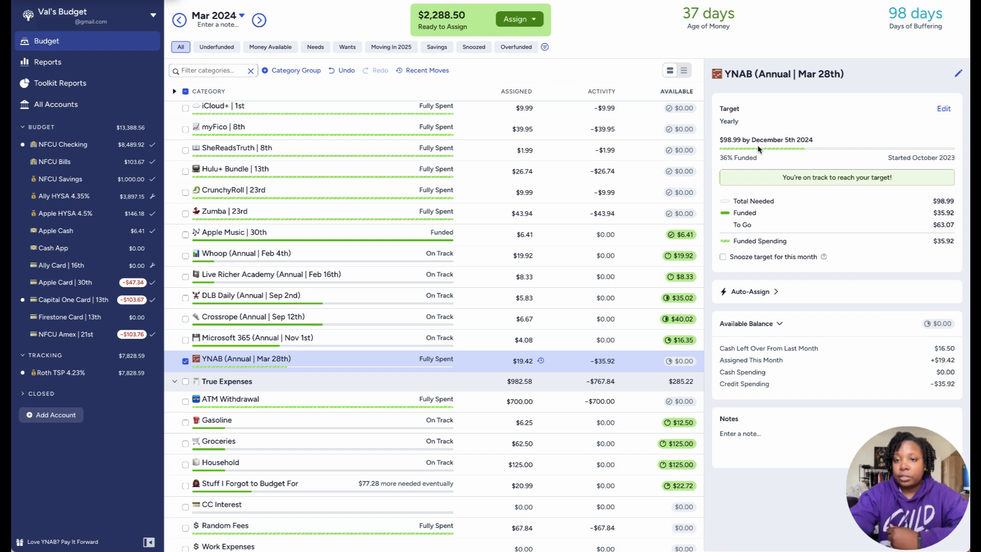
pyautogui.click(943, 108)
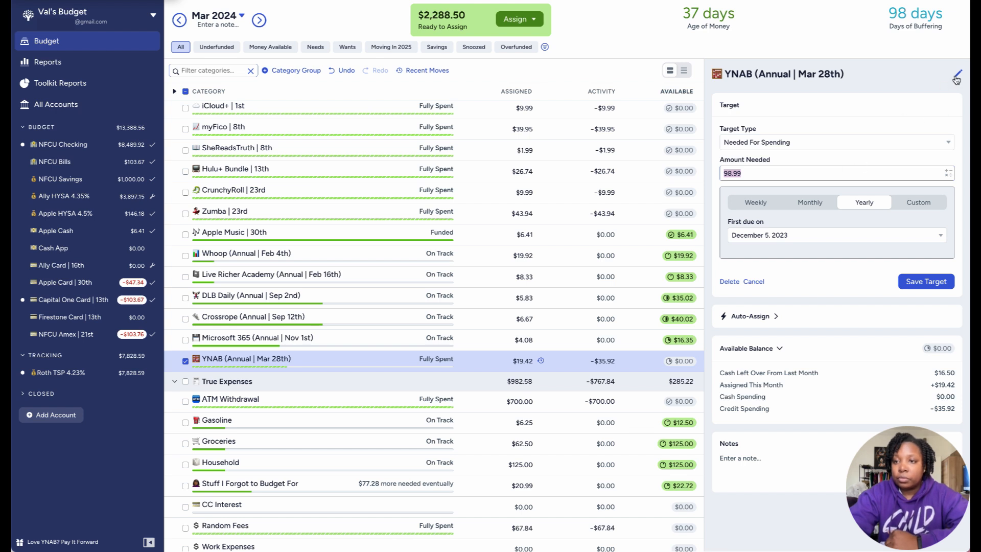
pyautogui.click(754, 284)
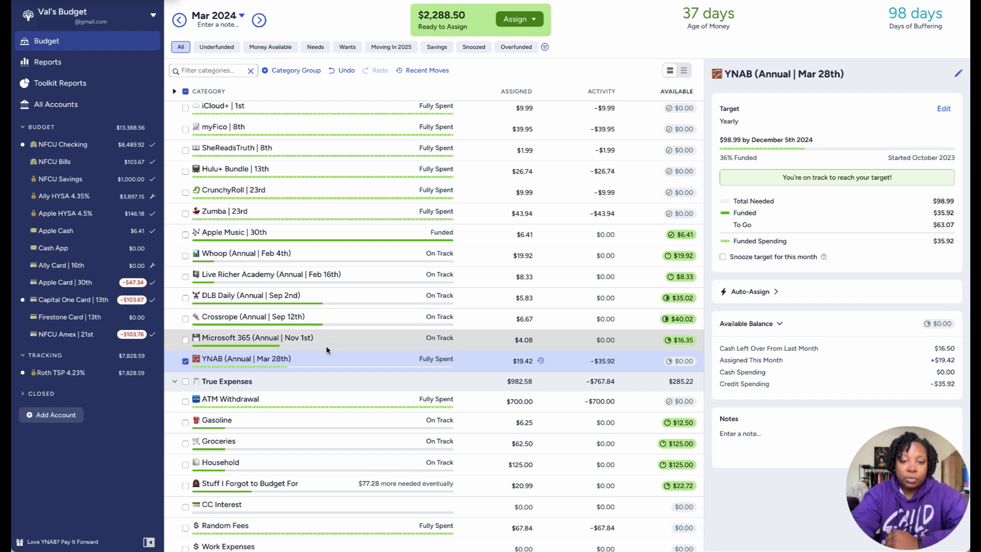
pyautogui.click(185, 361)
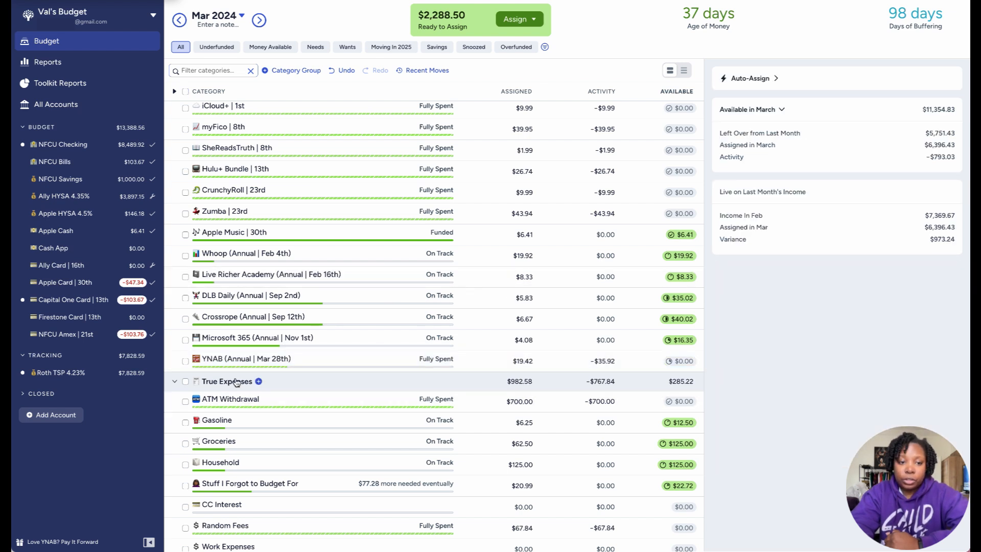
# - Set the first due date of the YNAB (Annual | Mar 28th) yearly target to March 28, 2025 and save the target
pyautogui.click(228, 363)
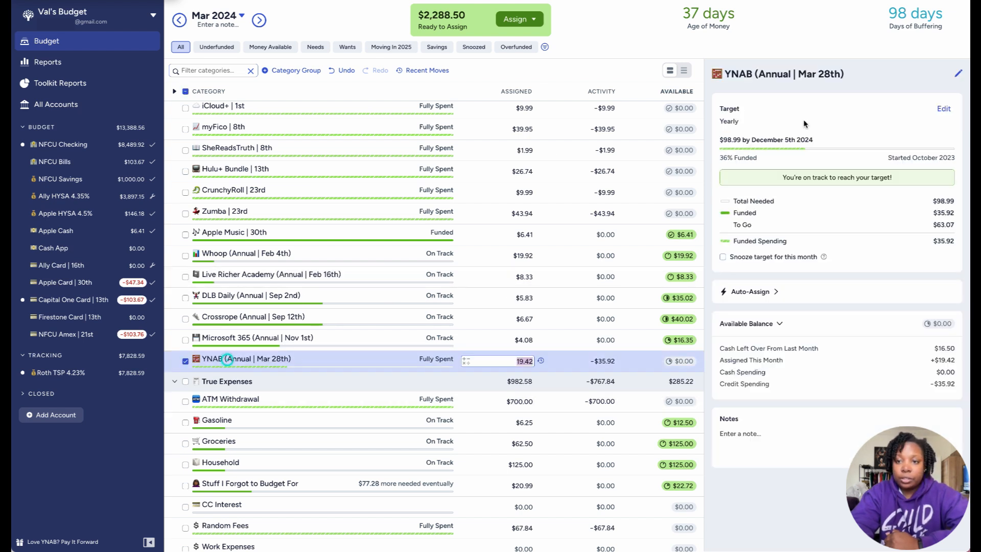
pyautogui.click(944, 110)
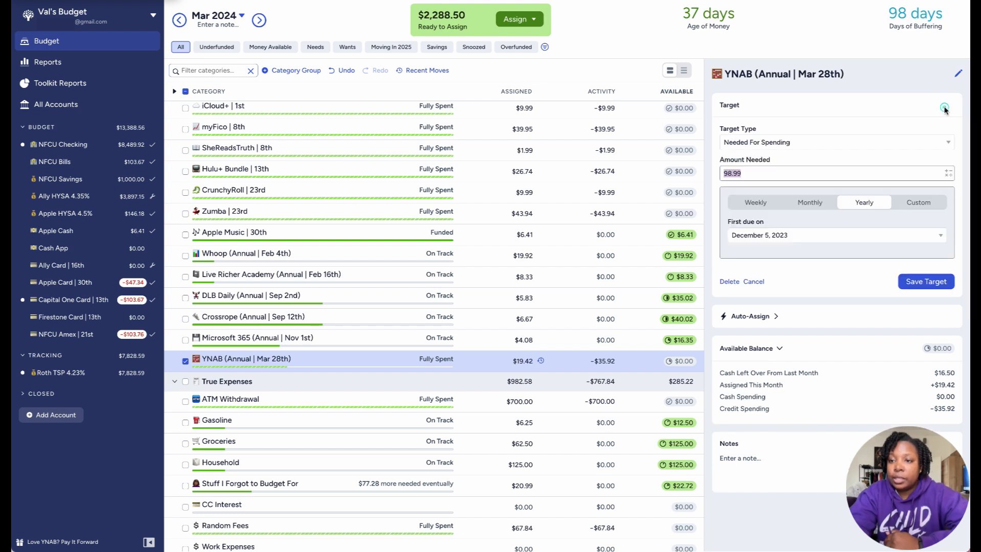
pyautogui.click(792, 236)
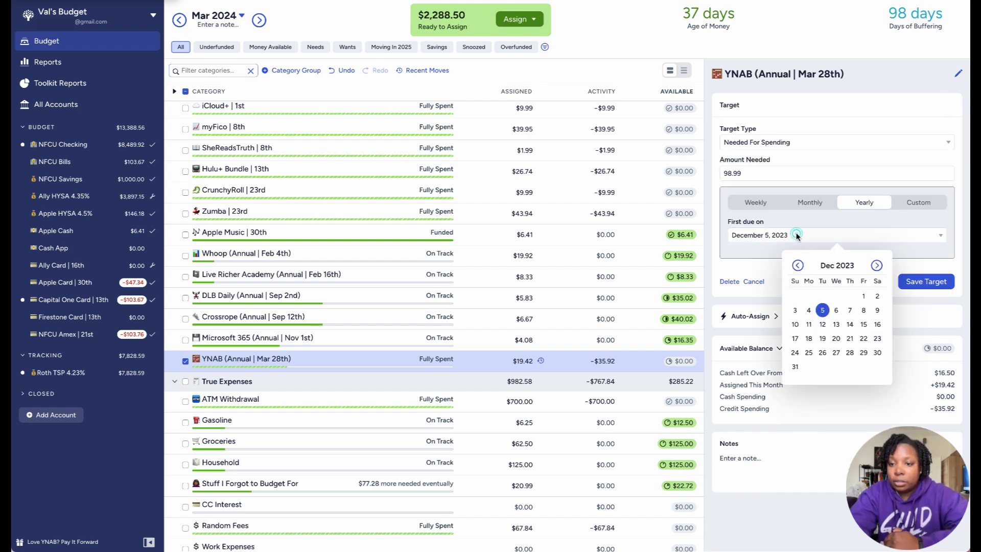
pyautogui.click(876, 266)
pyautogui.click(877, 266)
pyautogui.click(876, 266)
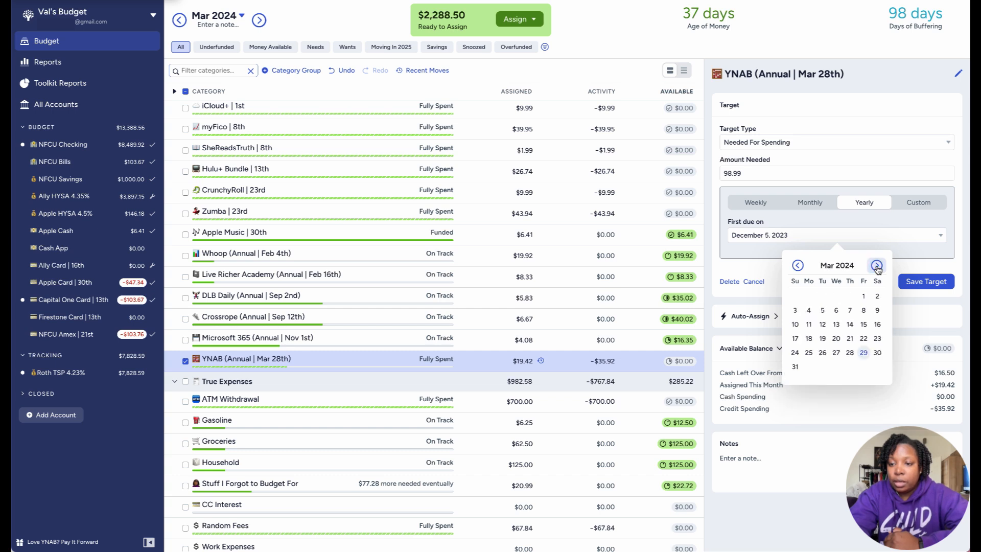
pyautogui.click(877, 266)
pyautogui.tripleClick(876, 266)
pyautogui.tripleClick(877, 266)
pyautogui.doubleClick(877, 266)
pyautogui.click(877, 266)
pyautogui.click(876, 267)
pyautogui.click(876, 266)
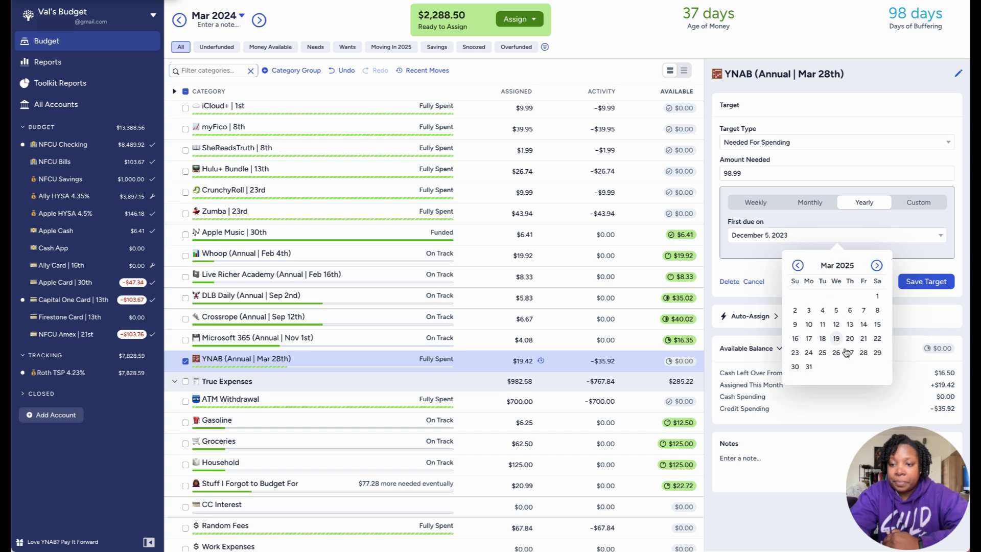
pyautogui.click(865, 354)
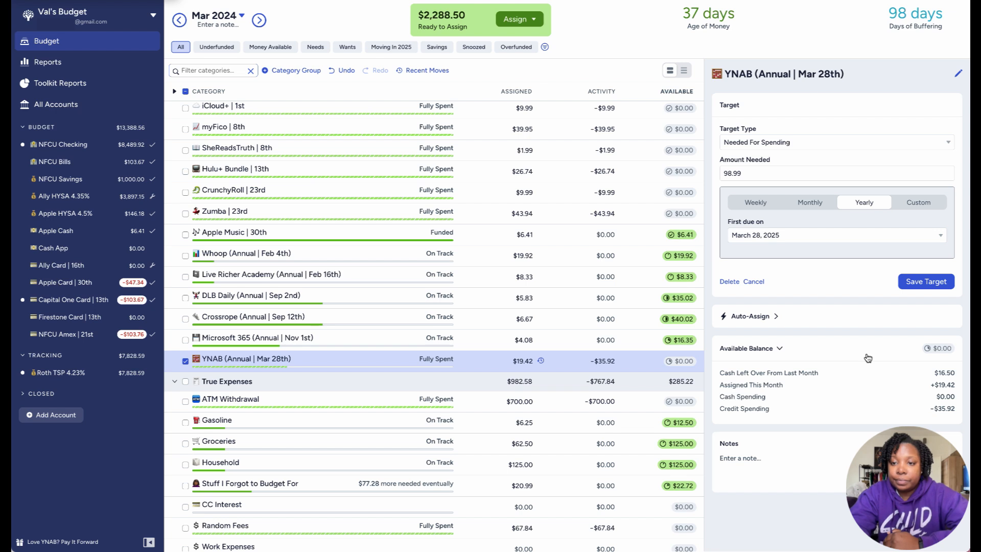
pyautogui.click(928, 283)
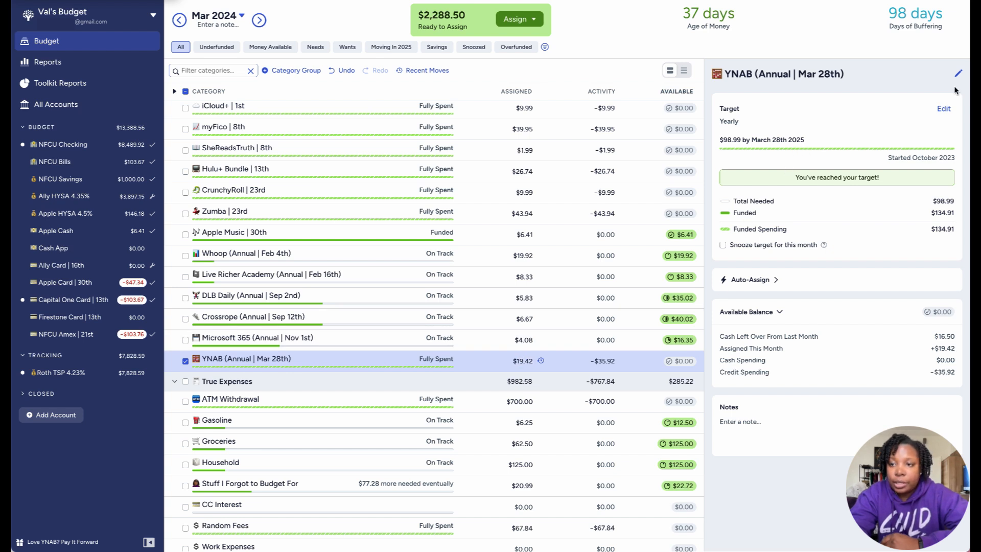
# - Undo the last target change and deselect the YNAB (Annual | Mar 28th) category
pyautogui.click(343, 71)
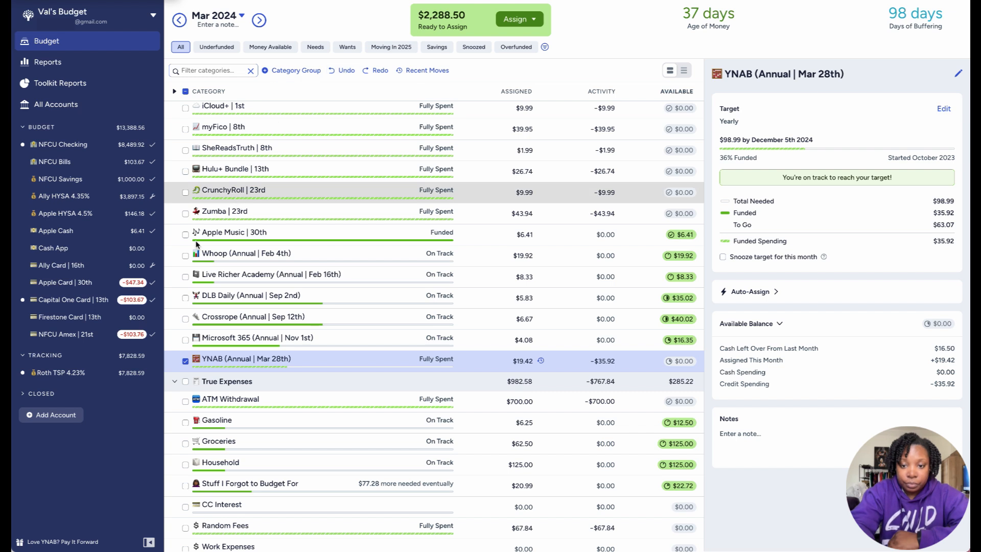
pyautogui.click(185, 362)
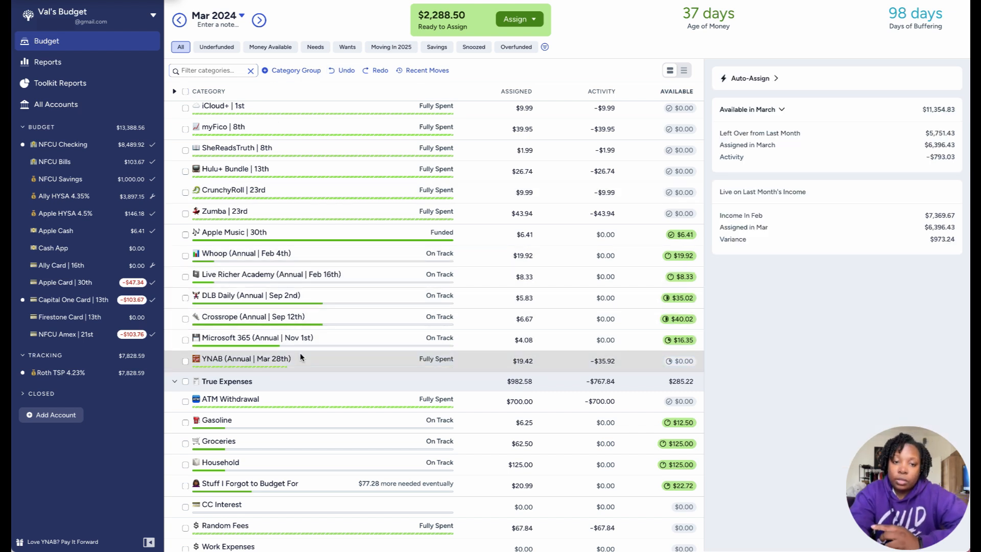
# - Review the assigned, activity and available amounts of all March 2024 category groups, from Holding down to the savings groups
pyautogui.scroll(1, 300, 358)
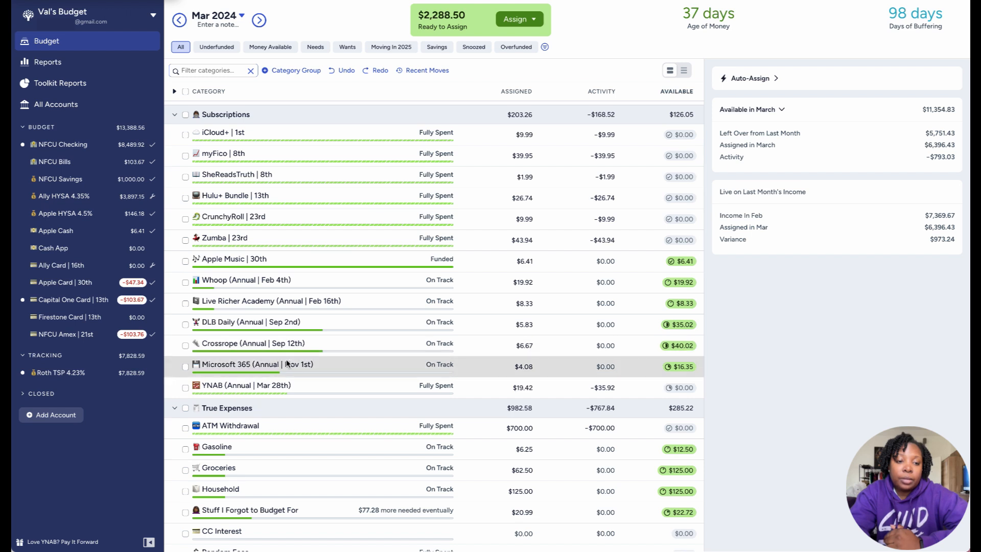
pyautogui.scroll(3, 289, 362)
pyautogui.scroll(4, 289, 362)
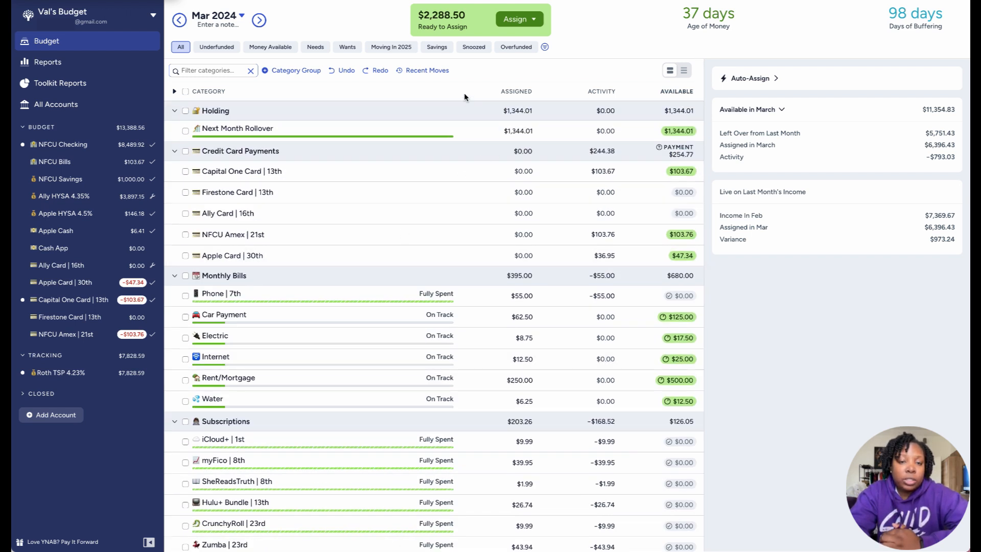
pyautogui.scroll(-11, 464, 97)
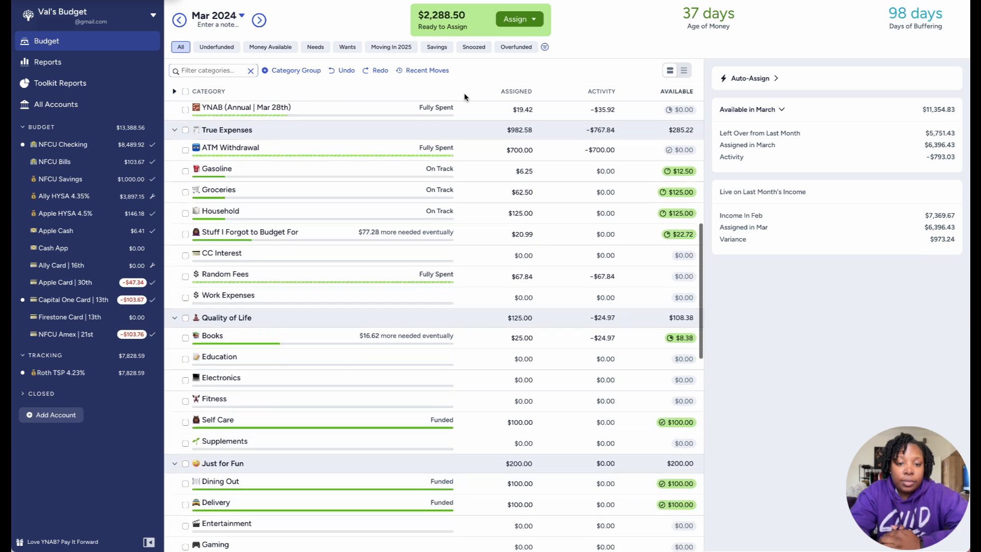
pyautogui.scroll(-12, 464, 93)
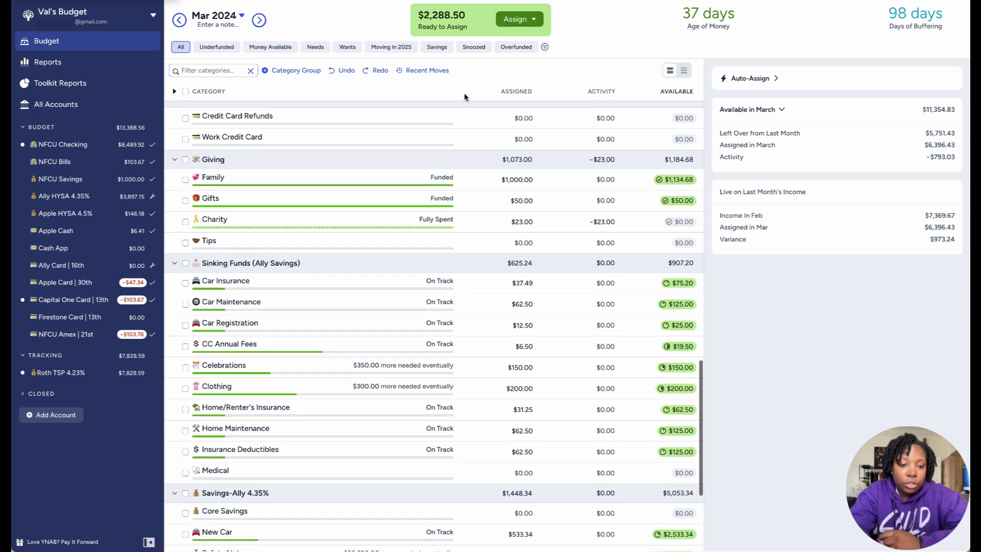
pyautogui.scroll(-4, 464, 93)
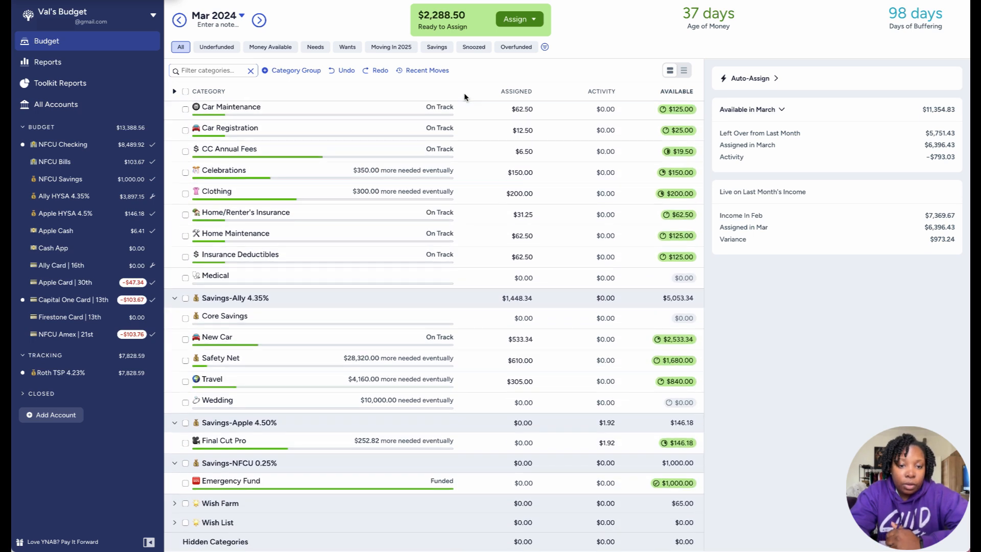
pyautogui.scroll(3, 452, 179)
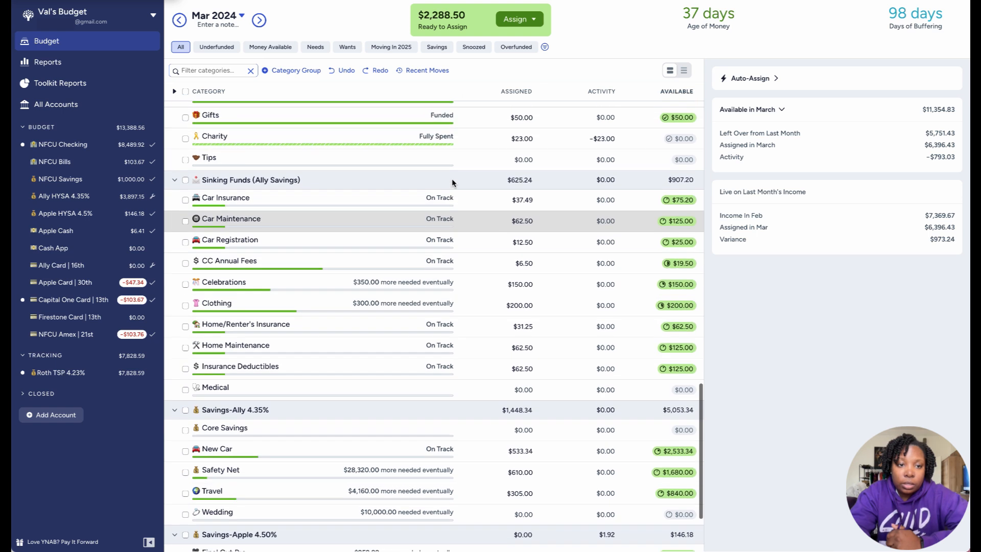
pyautogui.scroll(5, 452, 182)
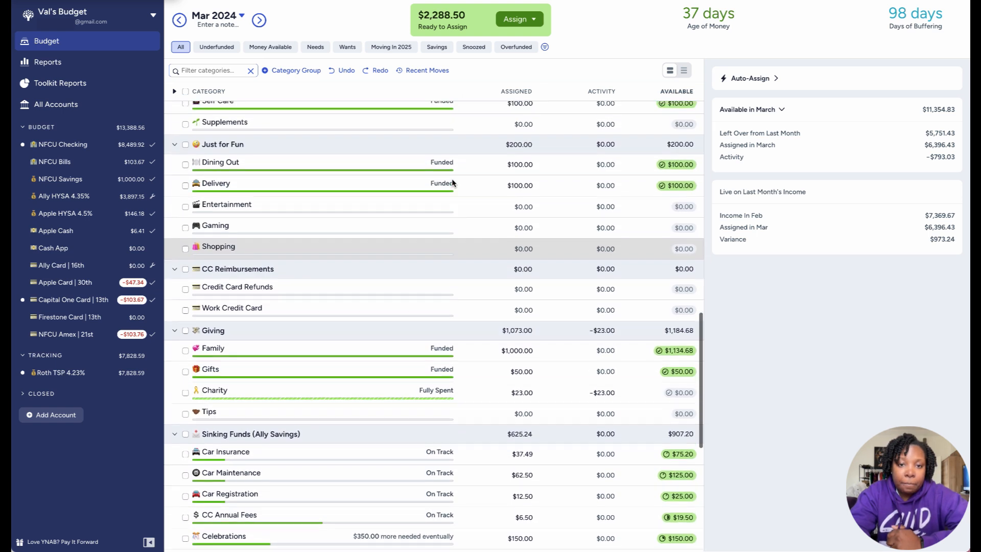
pyautogui.scroll(2, 452, 182)
pyautogui.scroll(5, 452, 182)
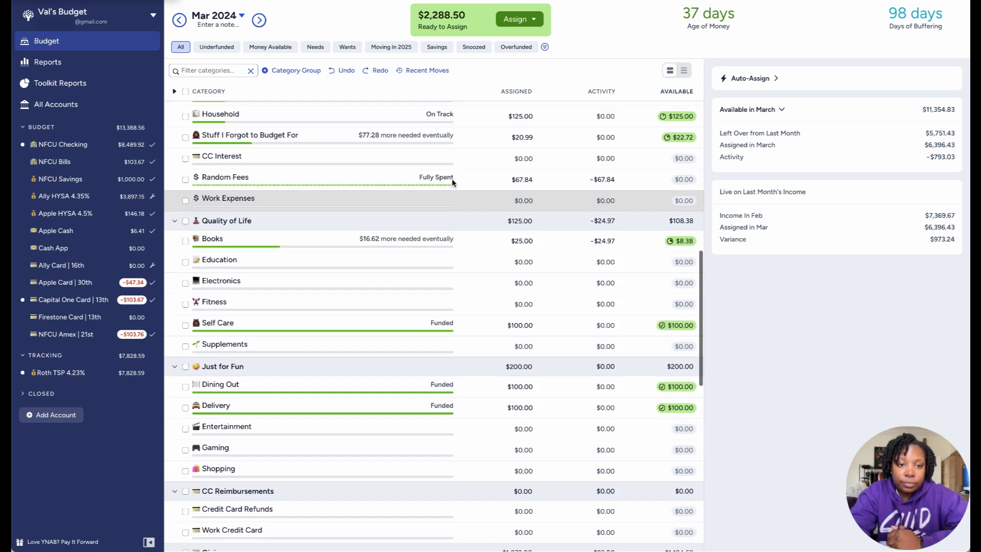
# - Reduce the March 2024 amount assigned to the Family category in the Giving group by 134.68, and deselect the category
pyautogui.scroll(-8, 452, 179)
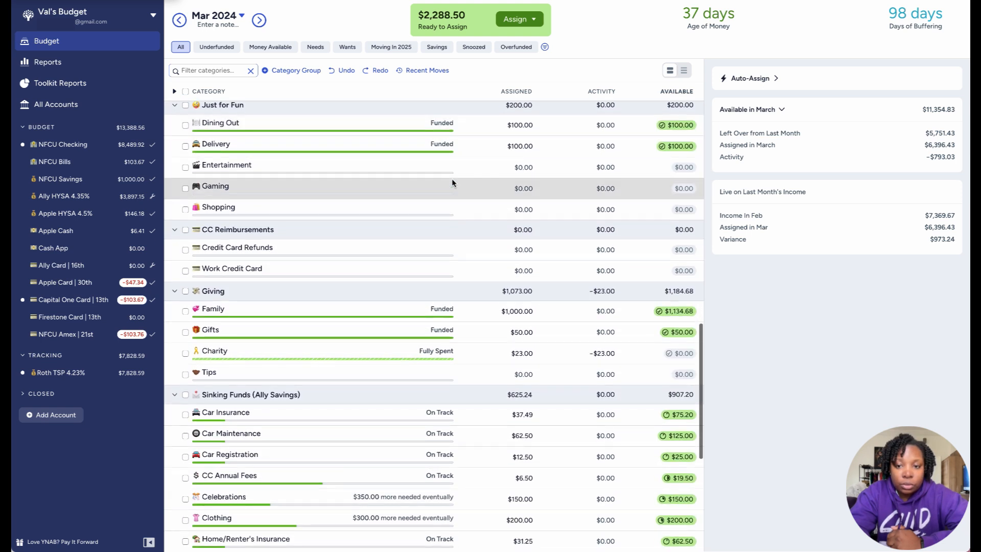
pyautogui.scroll(-1, 451, 179)
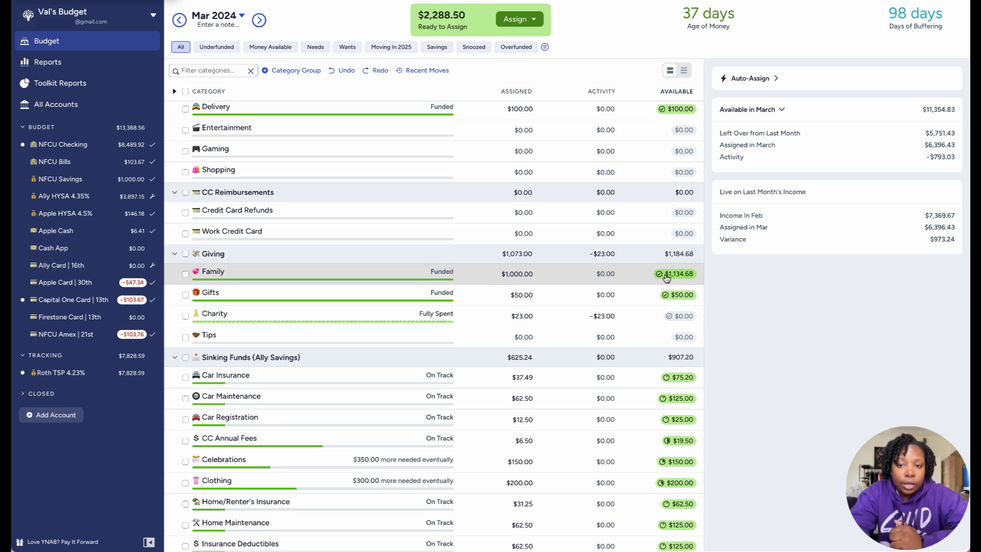
pyautogui.click(525, 274)
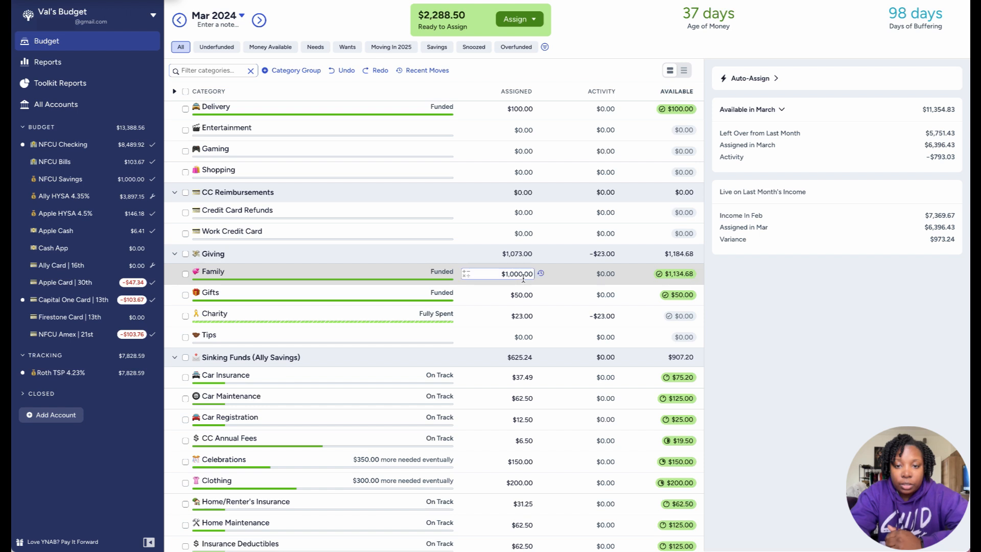
pyautogui.press('Right')
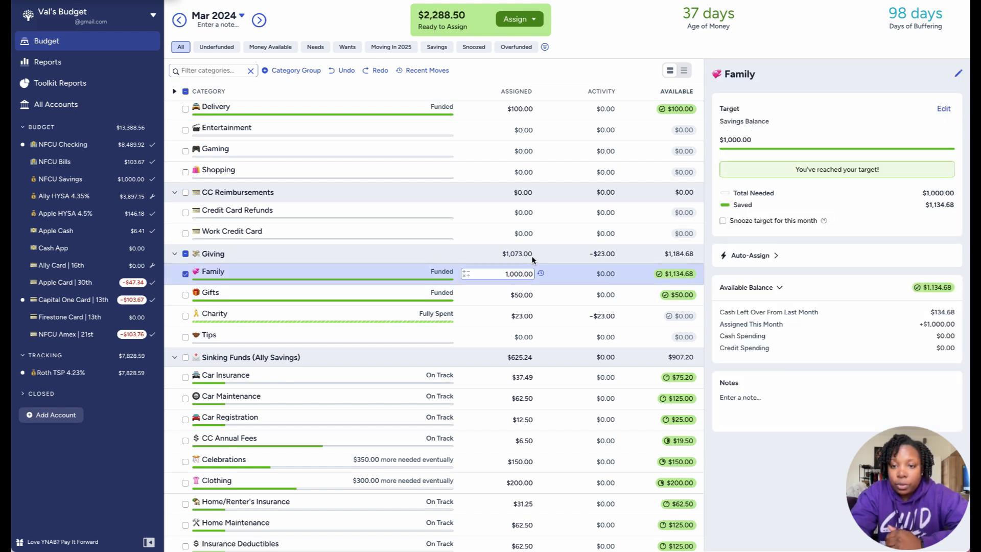
pyautogui.write('-13')
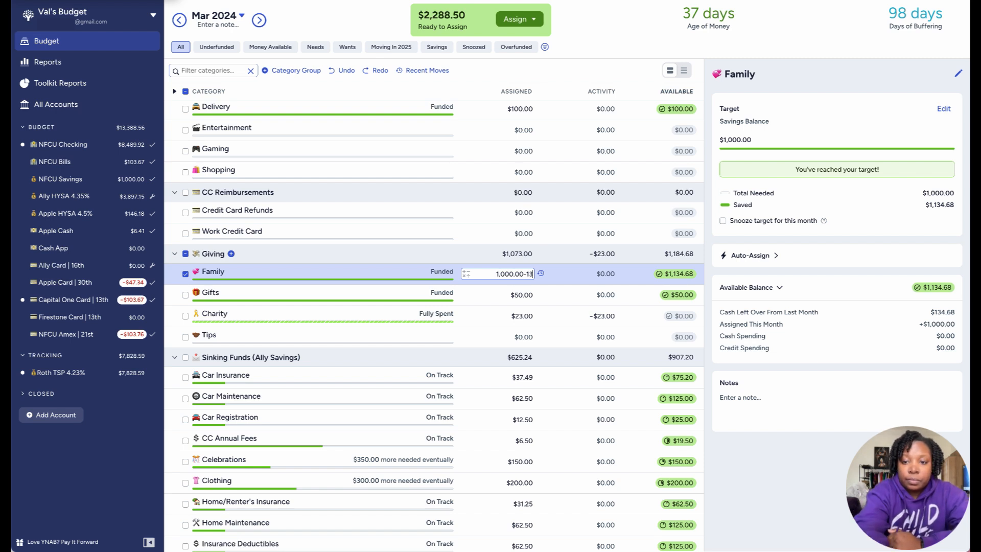
pyautogui.write('4.68')
pyautogui.press('Return')
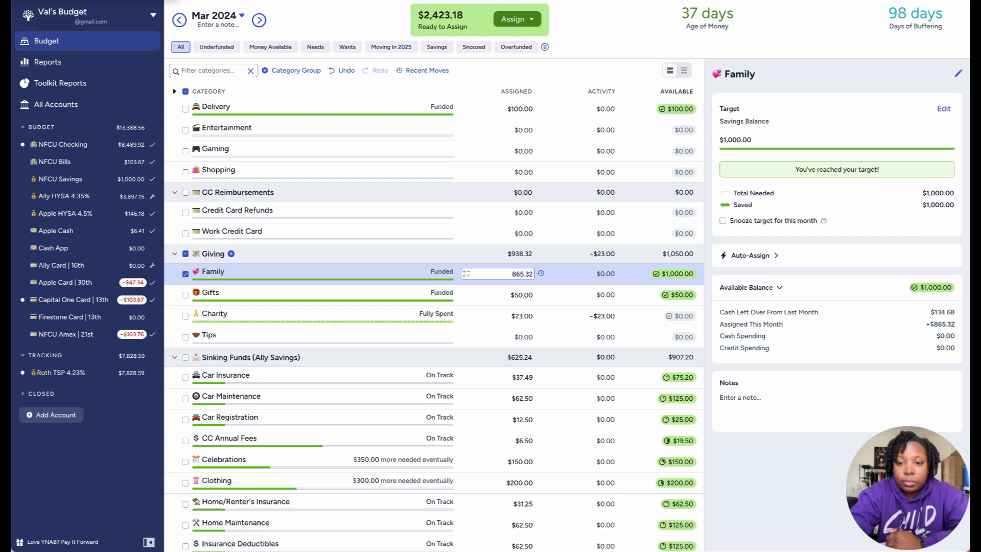
pyautogui.click(185, 274)
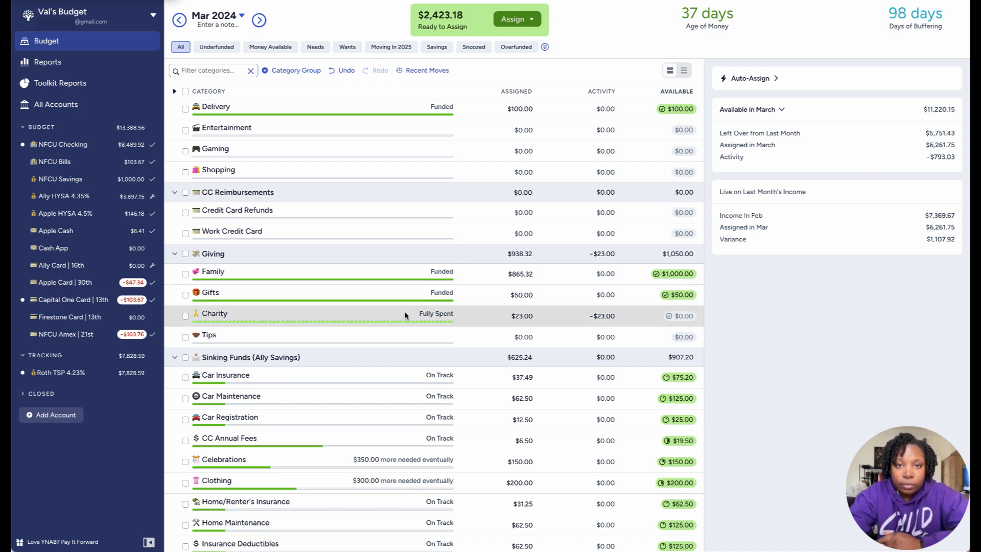
# - Review the March 2024 assigned and available amounts in the Giving, Sinking Funds, Just for Fun and Quality of Life groups
pyautogui.scroll(2, 419, 278)
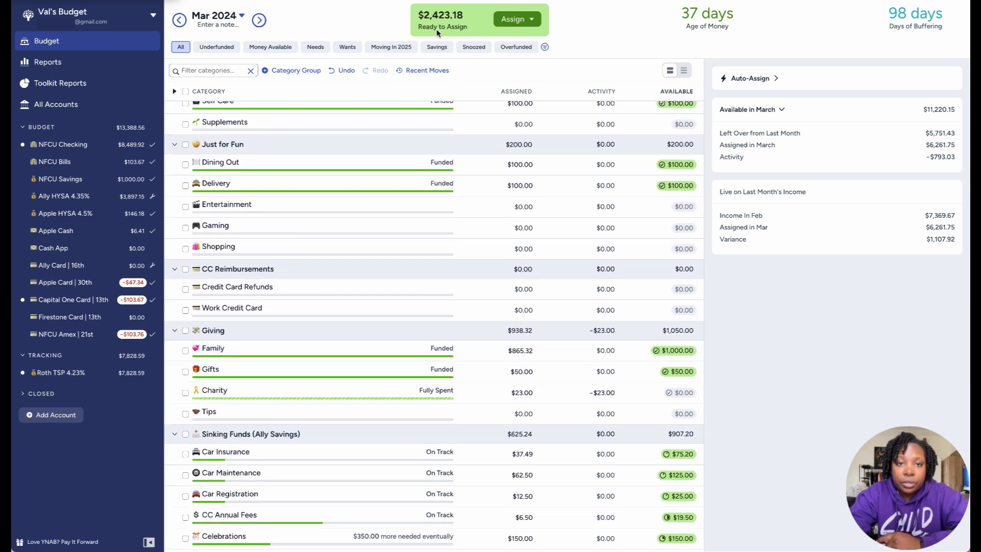
pyautogui.click(498, 186)
pyautogui.scroll(-3, 489, 302)
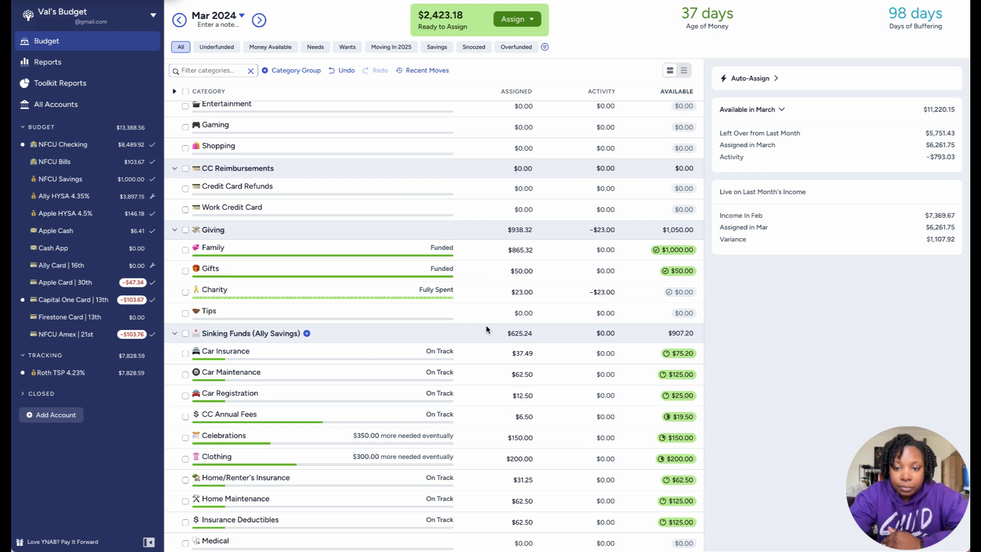
pyautogui.scroll(-3, 486, 329)
pyautogui.click(486, 325)
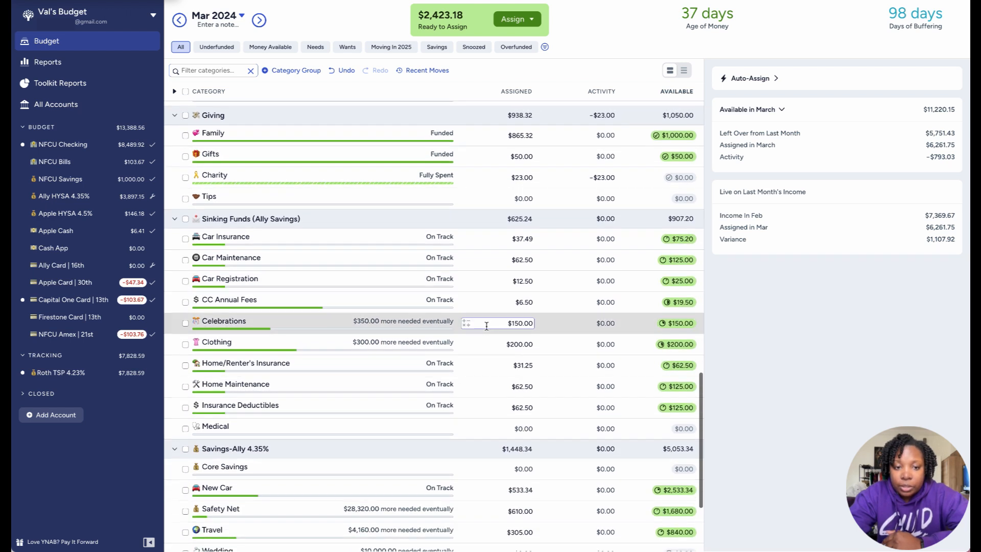
pyautogui.click(482, 385)
pyautogui.click(476, 407)
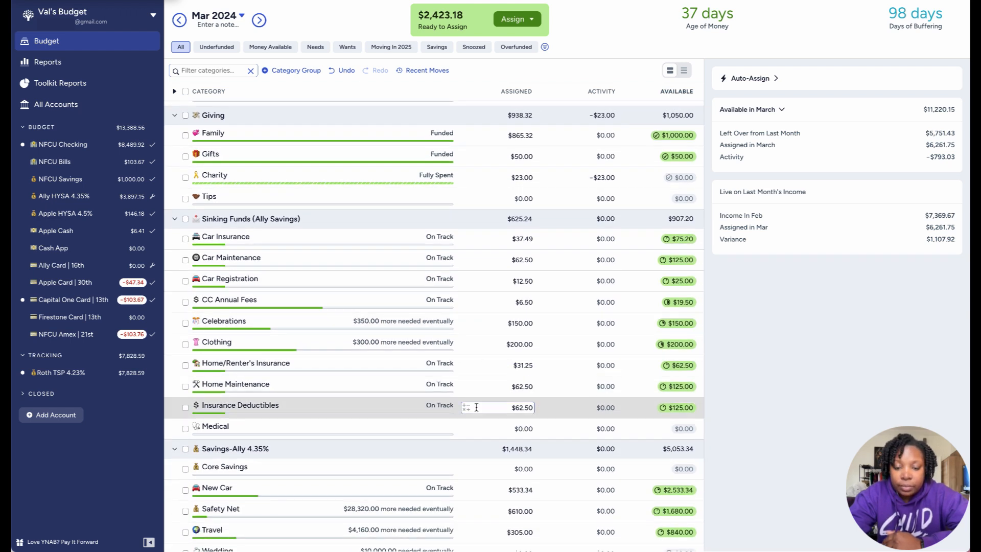
pyautogui.scroll(-1, 475, 411)
pyautogui.scroll(4, 475, 411)
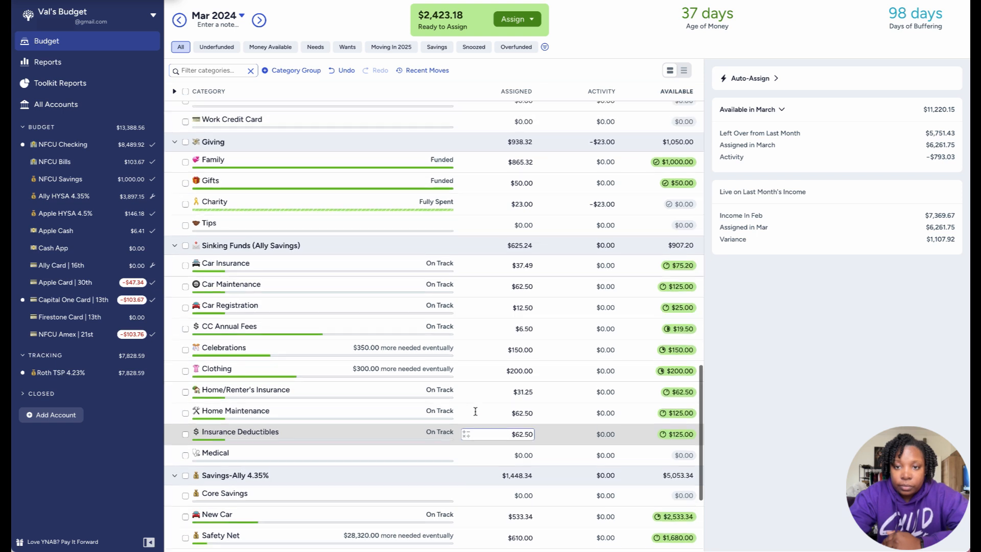
pyautogui.click(475, 415)
pyautogui.scroll(5, 475, 415)
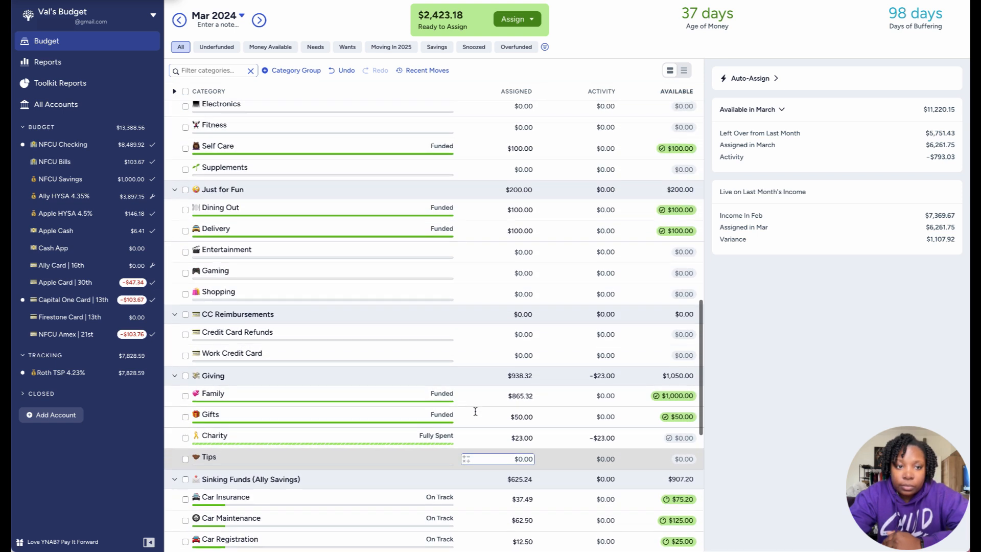
pyautogui.scroll(2, 475, 414)
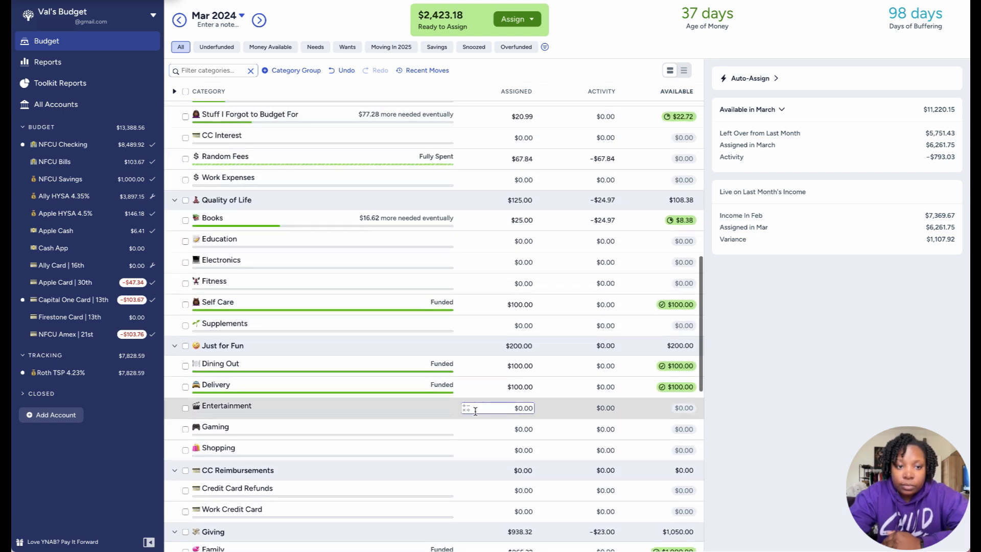
pyautogui.scroll(2, 475, 414)
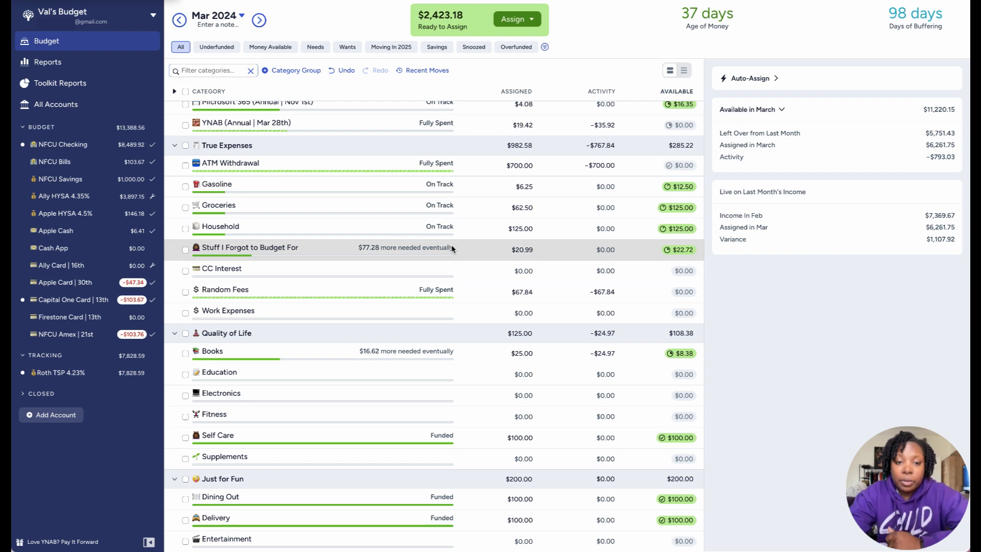
# - Clear the March 2024 amount assigned to Next Month Rollover in the Holding group
pyautogui.click(474, 251)
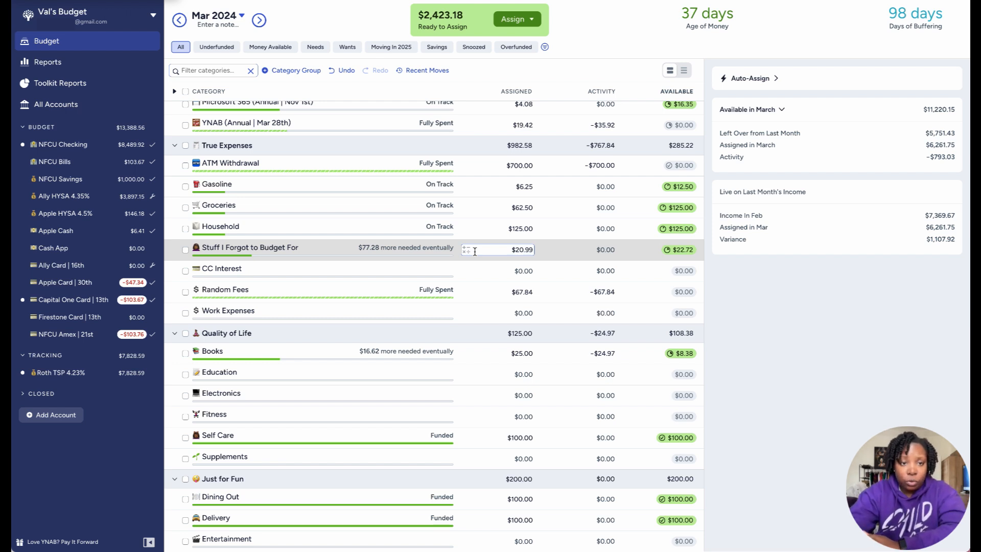
pyautogui.press('Up')
pyautogui.press('Up')
pyautogui.press('Up')
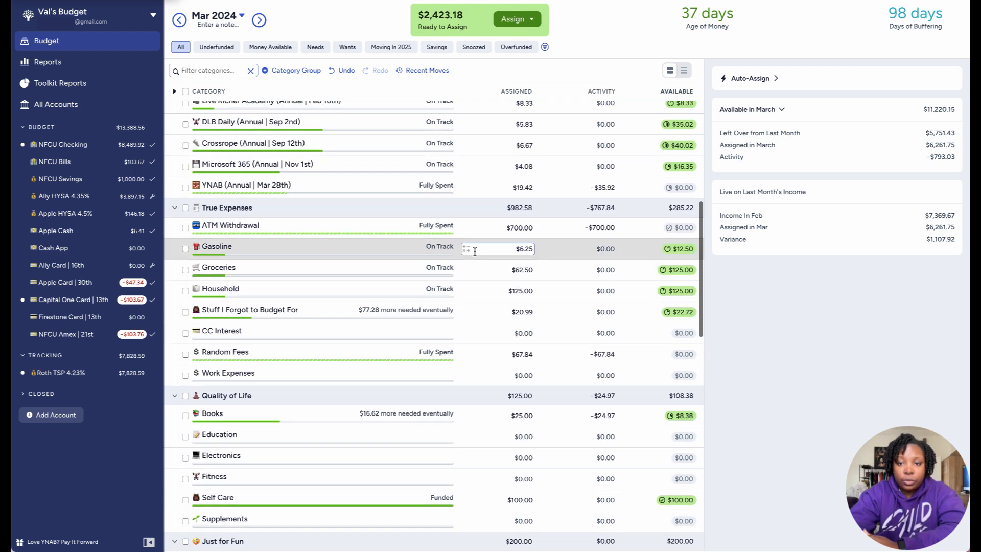
pyautogui.press('Up')
pyautogui.press('Up')
pyautogui.press('Up')
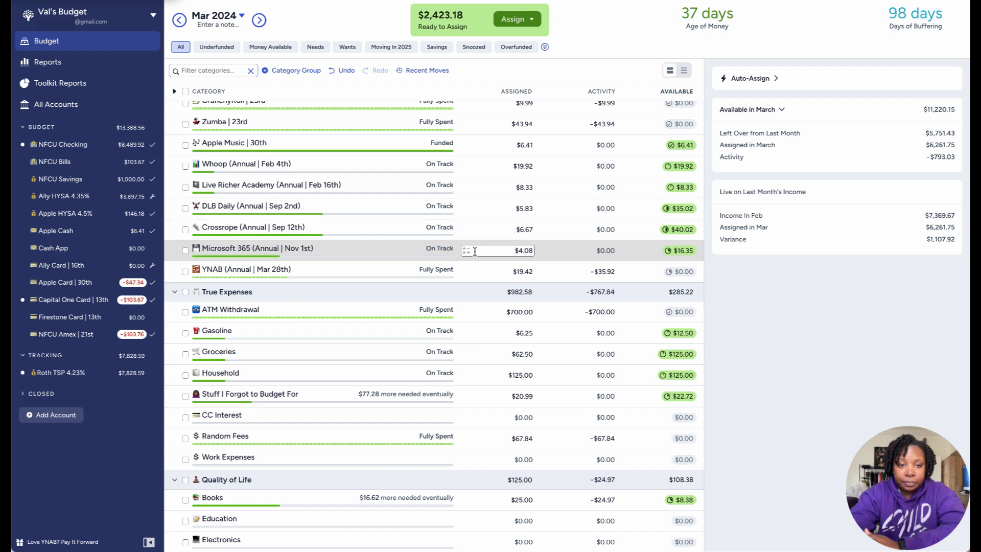
pyautogui.press('Up')
pyautogui.press('Up')
pyautogui.press('Up')
pyautogui.press('Up')
pyautogui.press('Up')
pyautogui.press('Up')
pyautogui.press('Up')
pyautogui.press('Up')
pyautogui.press('Up')
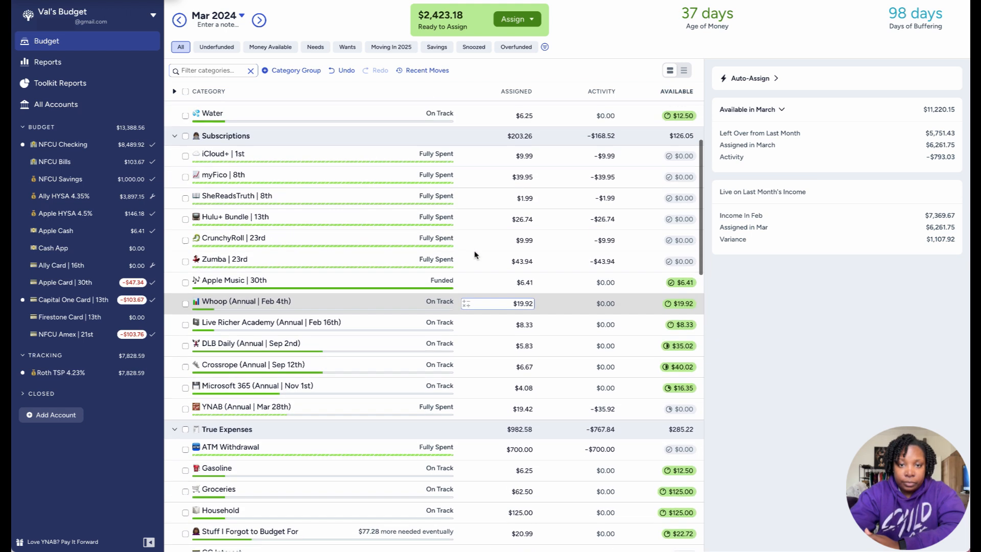
pyautogui.press('Up')
pyautogui.press('Up')
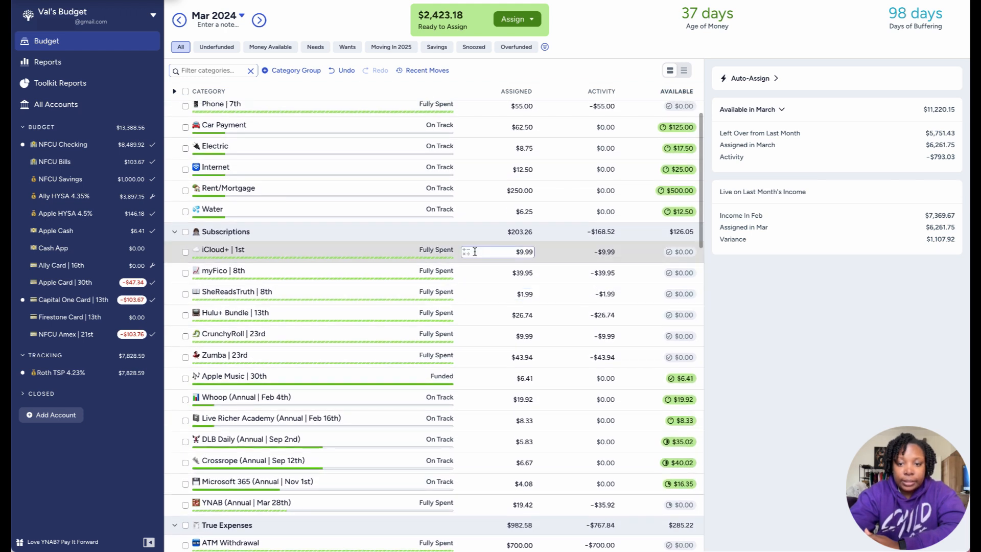
pyautogui.press('Up')
pyautogui.press('Up')
pyautogui.press('Up')
pyautogui.press('Up')
pyautogui.press('Up')
pyautogui.press('Up')
pyautogui.press('Up')
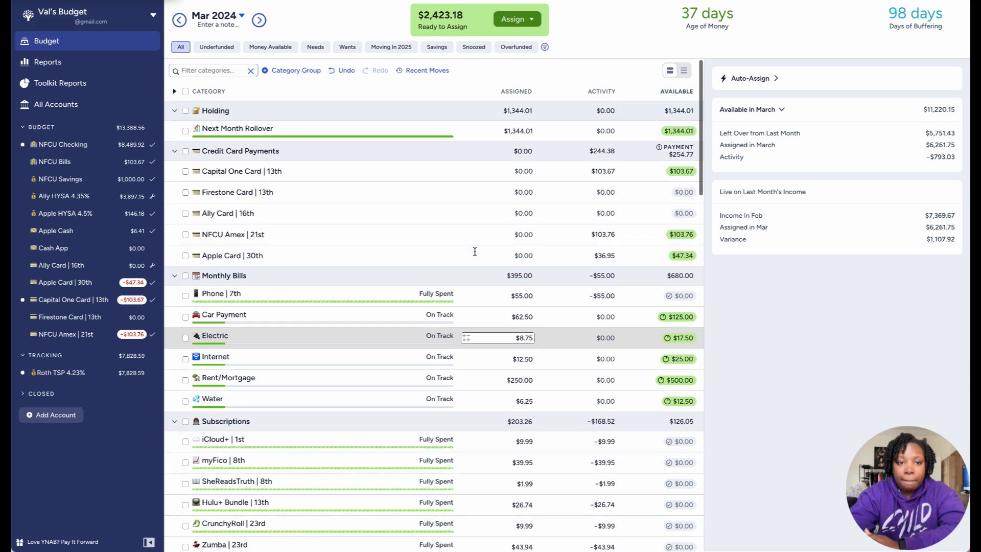
pyautogui.click(507, 130)
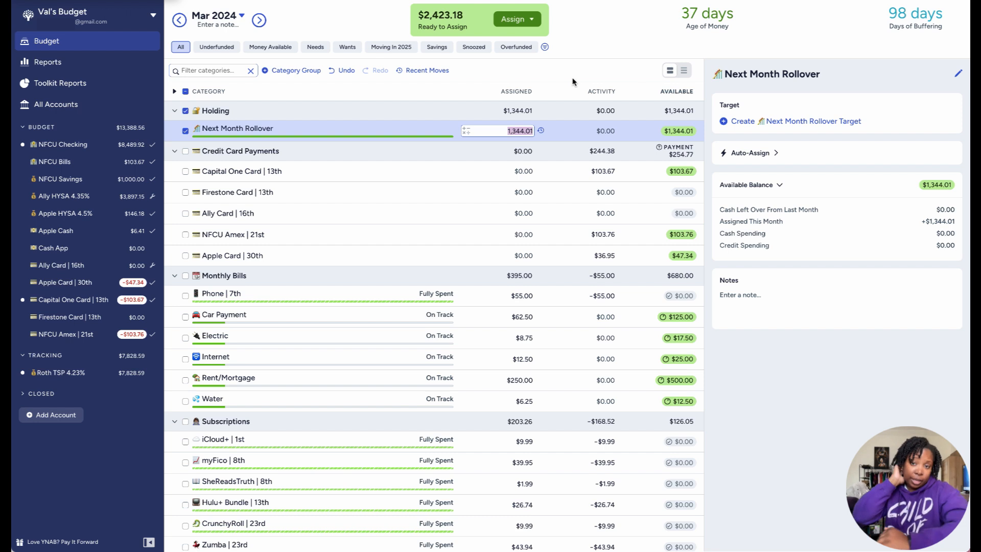
pyautogui.press('BackSpace')
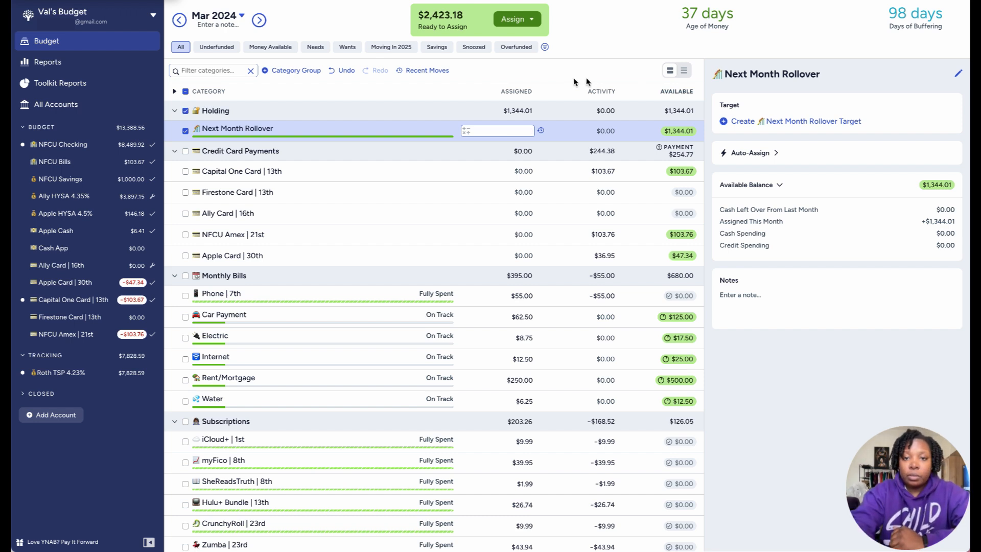
pyautogui.press('Return')
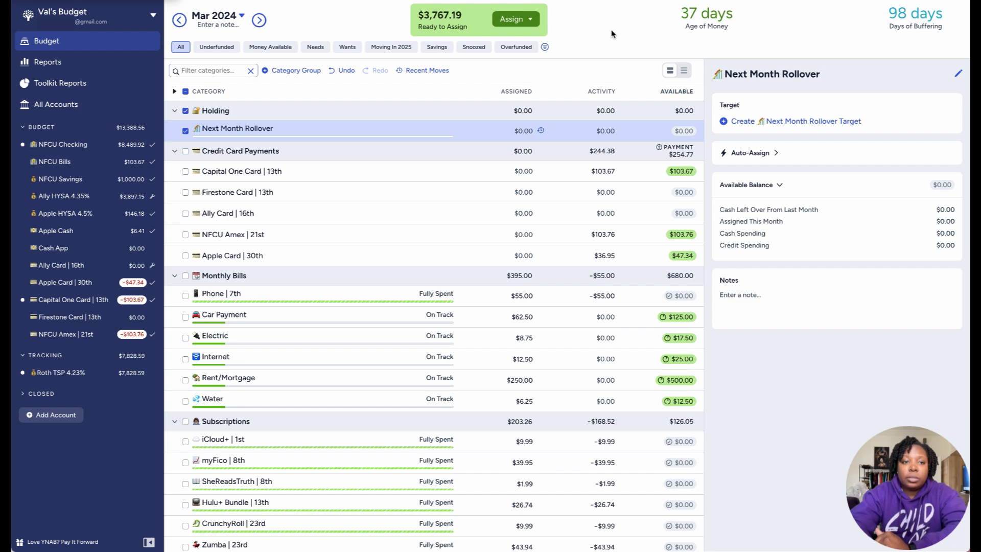
# - Switch the budget to April 2024, deselect Next Month Rollover and show only the underfunded categories
pyautogui.click(259, 22)
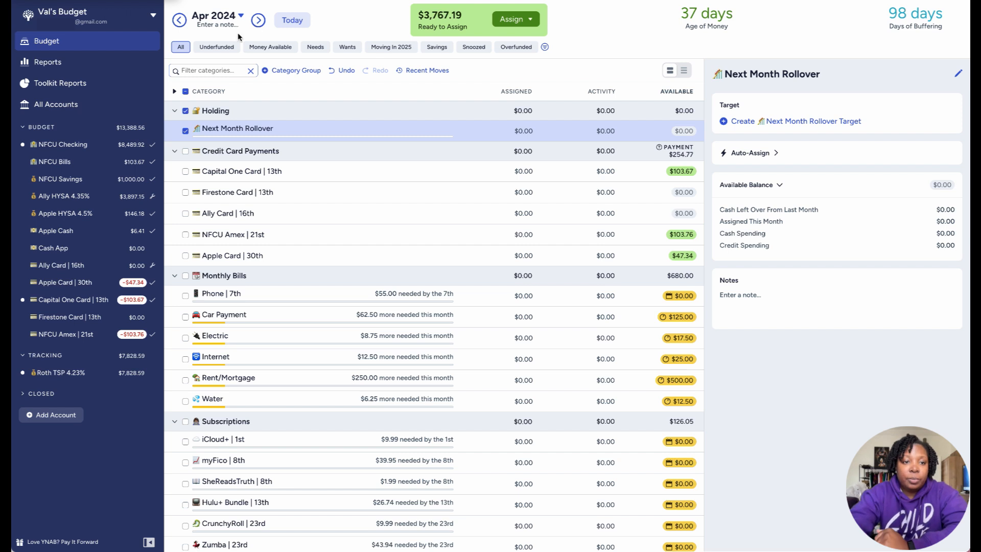
pyautogui.click(184, 131)
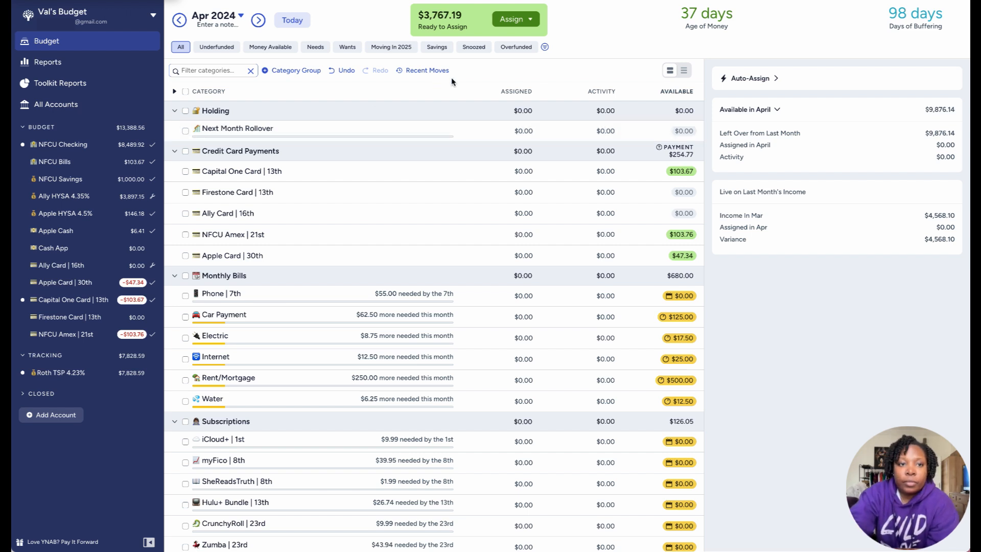
pyautogui.click(521, 70)
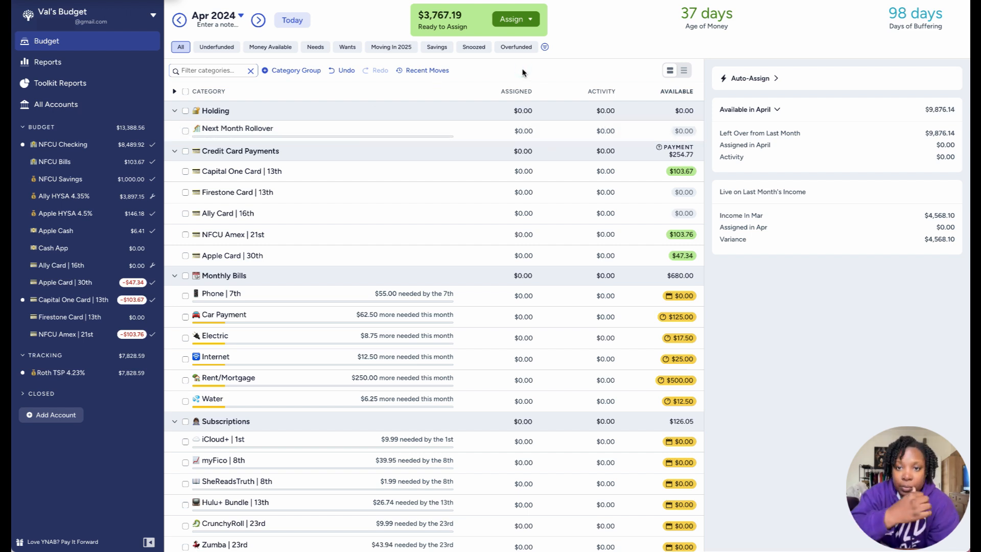
pyautogui.click(215, 48)
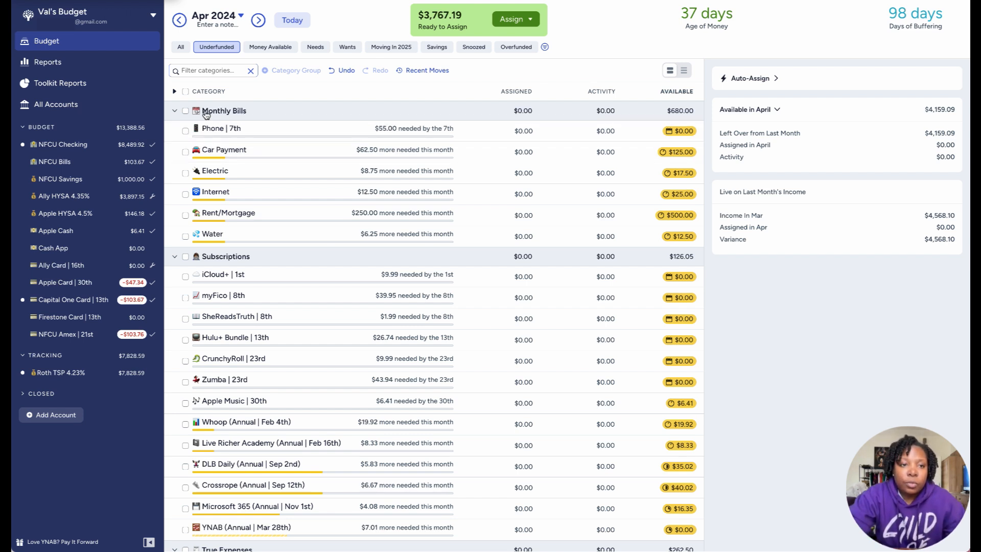
# - Inspect the April summary of the Monthly Bills group and the Phone | 7th target, clear the selection and reload the budget
pyautogui.click(185, 111)
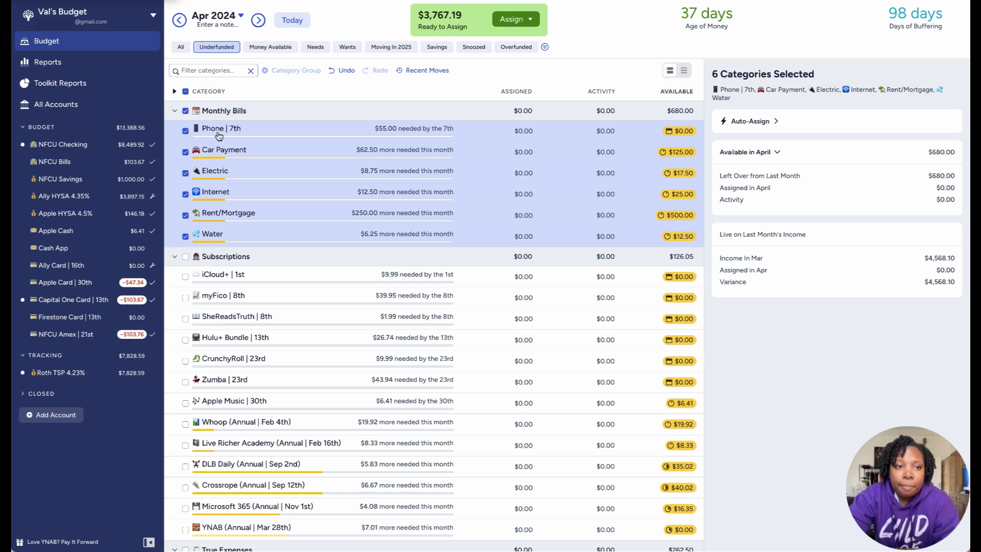
pyautogui.click(186, 111)
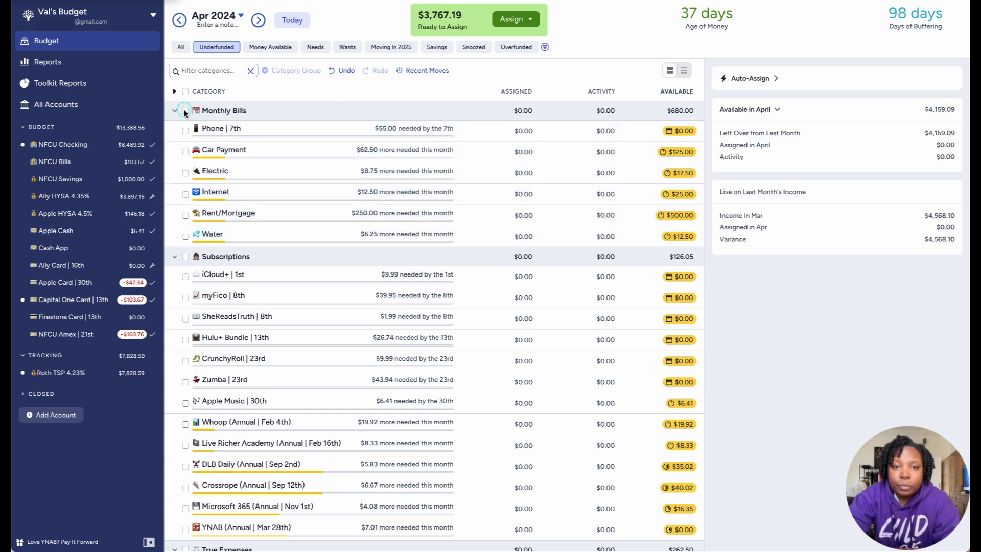
pyautogui.click(185, 131)
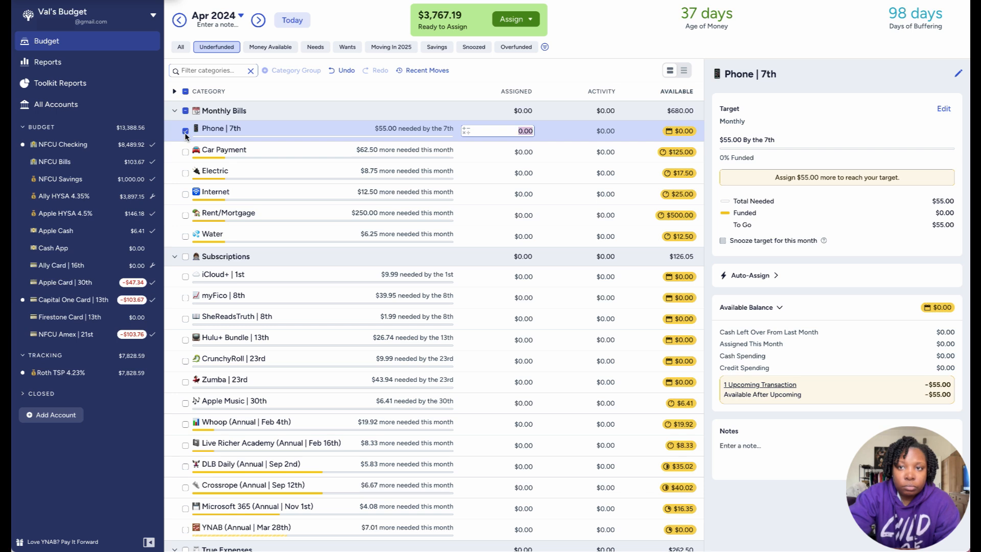
pyautogui.click(184, 111)
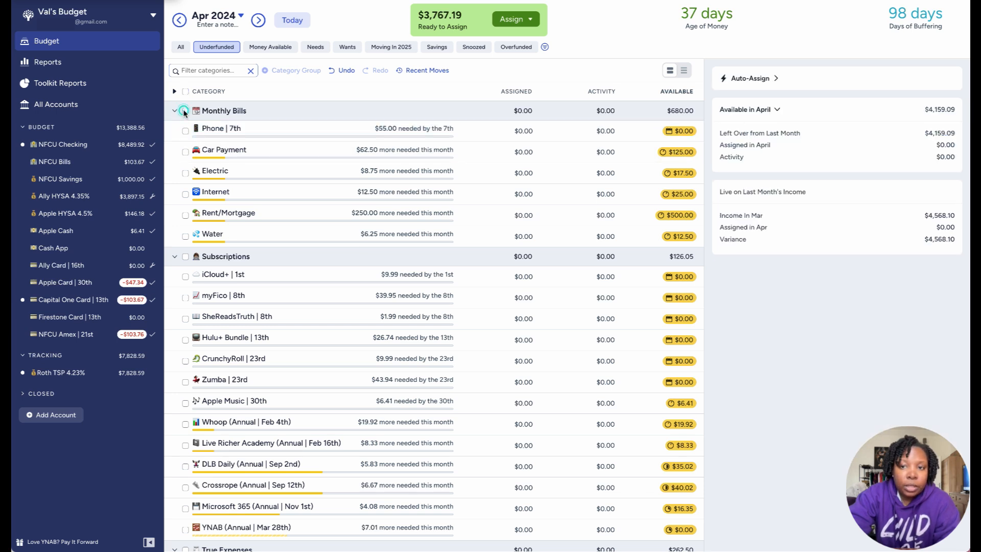
pyautogui.click(185, 111)
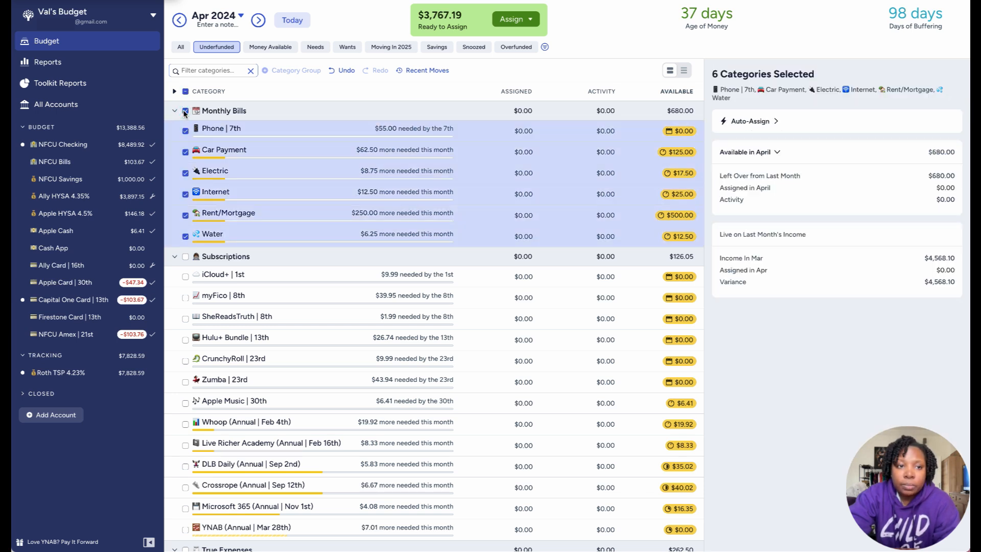
pyautogui.click(184, 111)
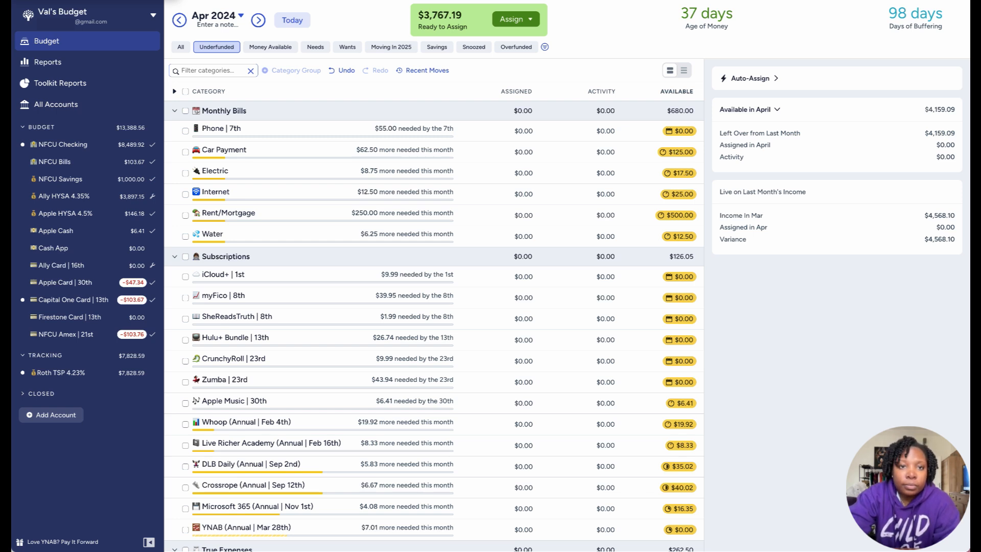
pyautogui.press('super+r')
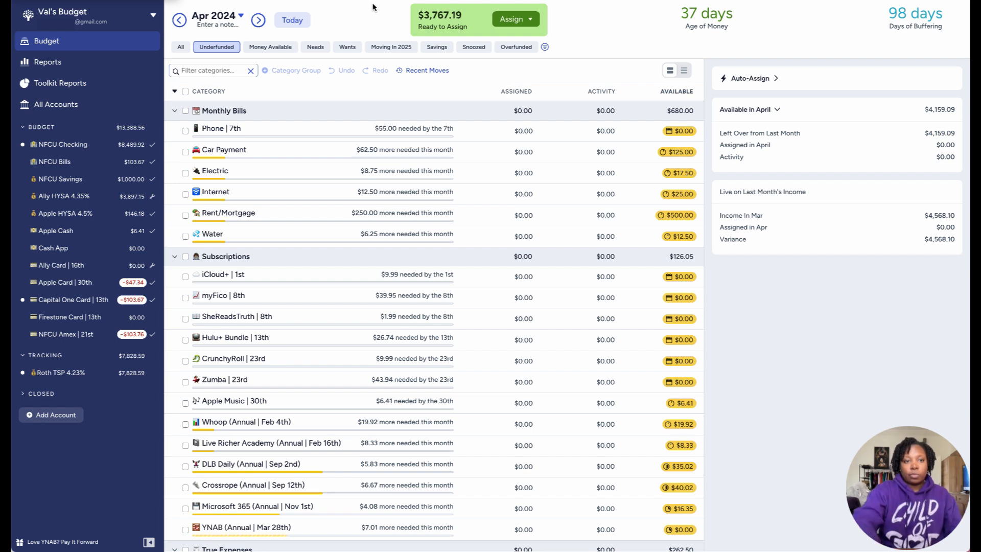
# - Auto-assign the underfunded amounts to all six Monthly Bills categories for April 2024, check them among all categories and return to the underfunded view
pyautogui.click(185, 111)
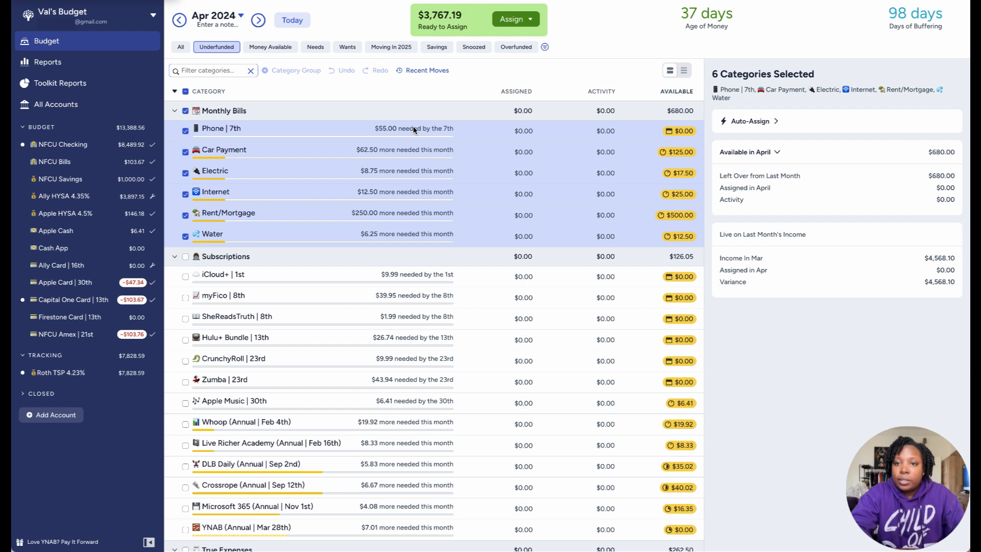
pyautogui.click(776, 123)
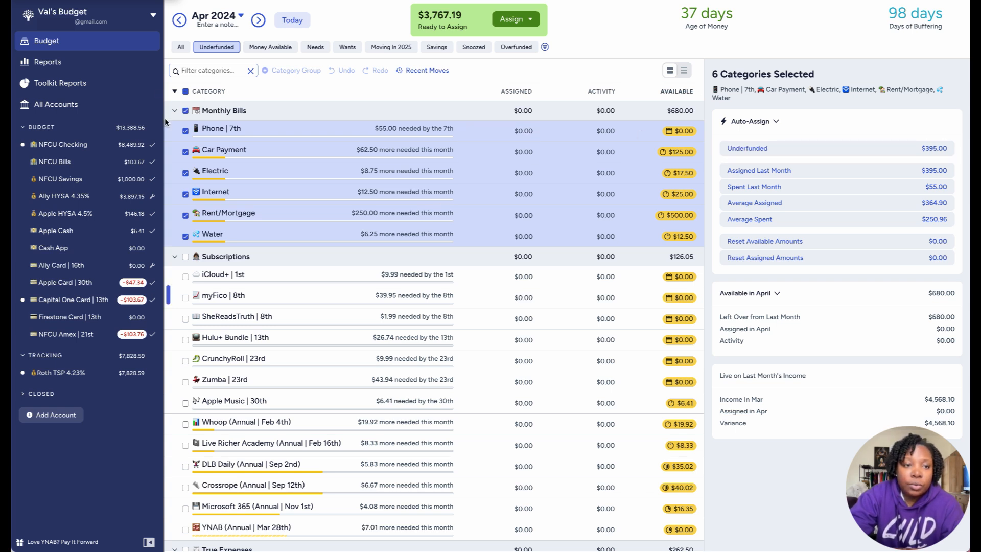
pyautogui.click(184, 92)
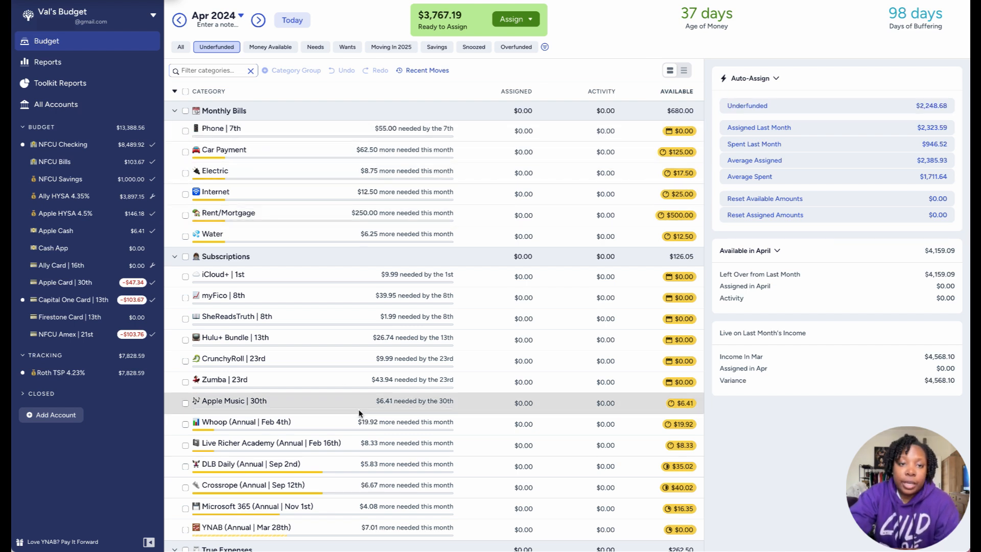
pyautogui.scroll(-2, 452, 207)
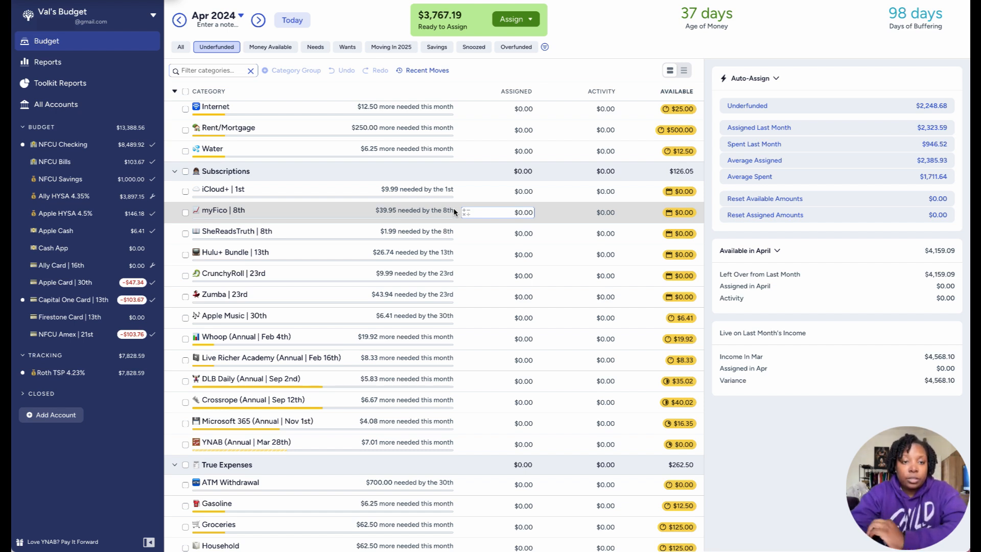
pyautogui.scroll(2, 453, 208)
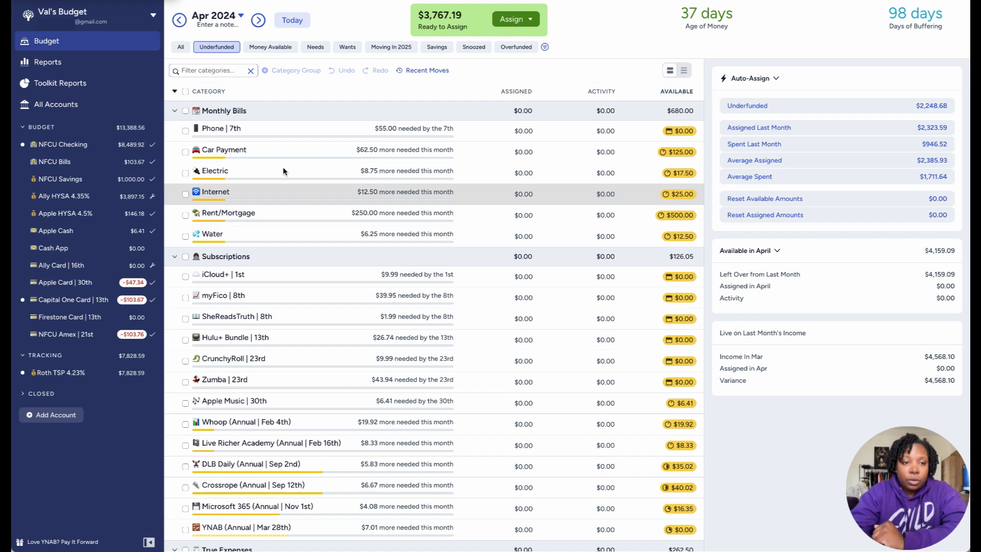
pyautogui.click(185, 111)
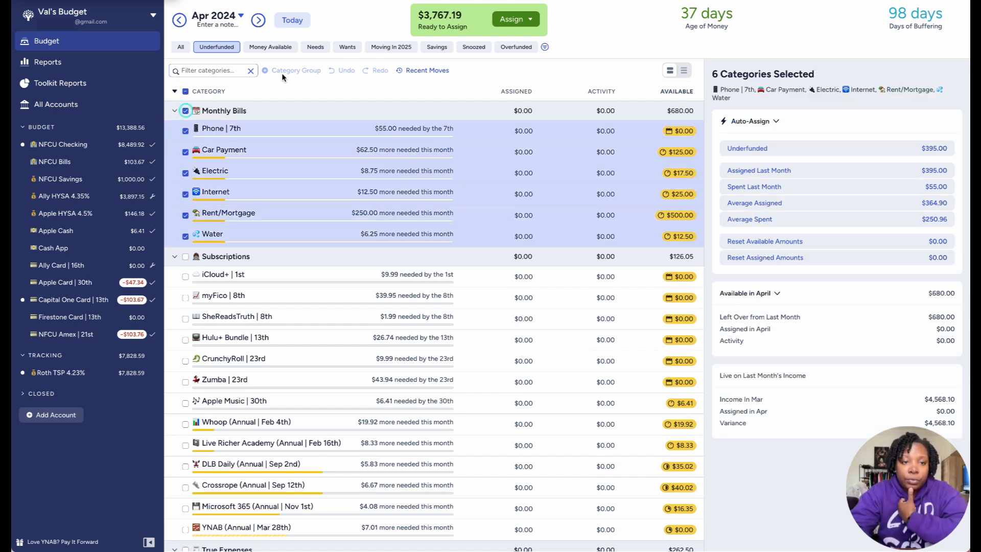
pyautogui.click(826, 149)
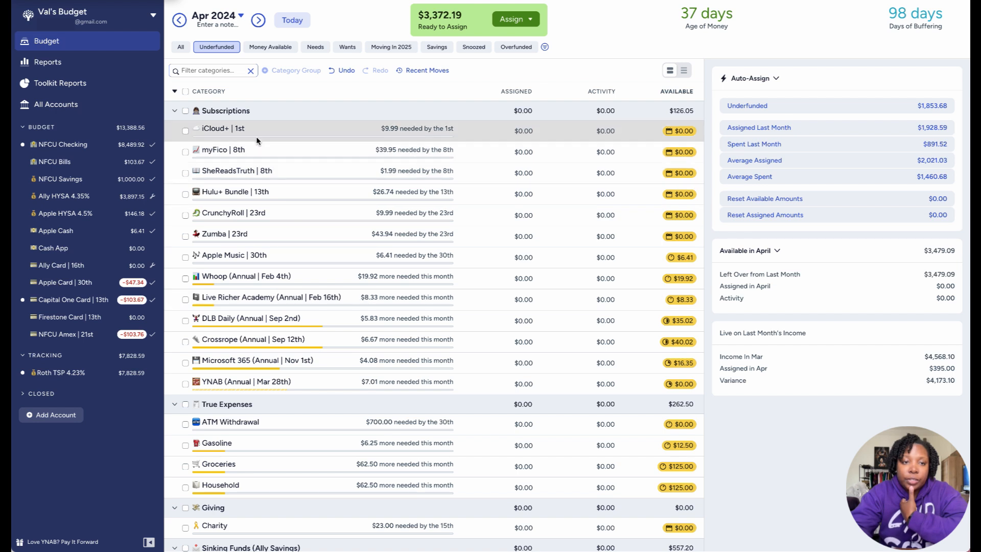
pyautogui.click(182, 47)
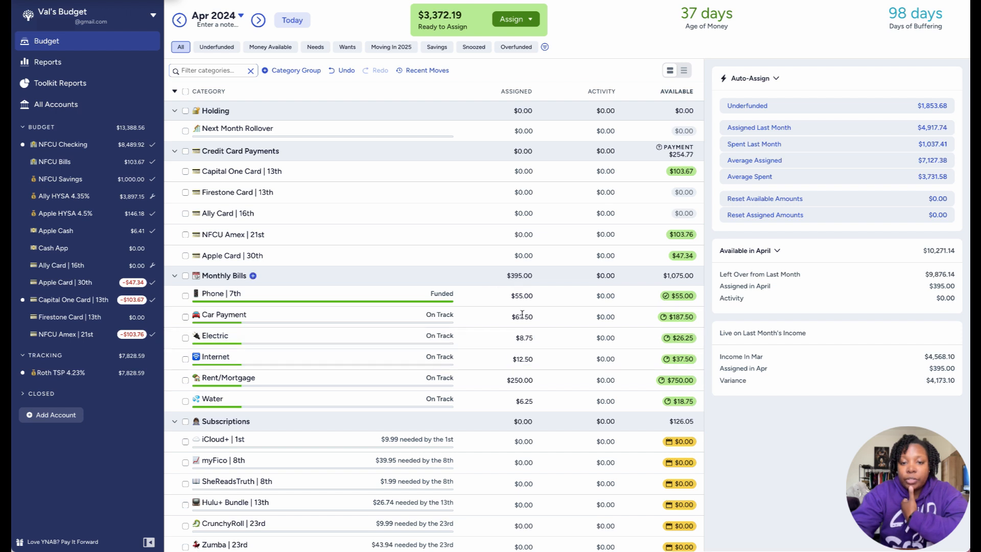
pyautogui.click(226, 50)
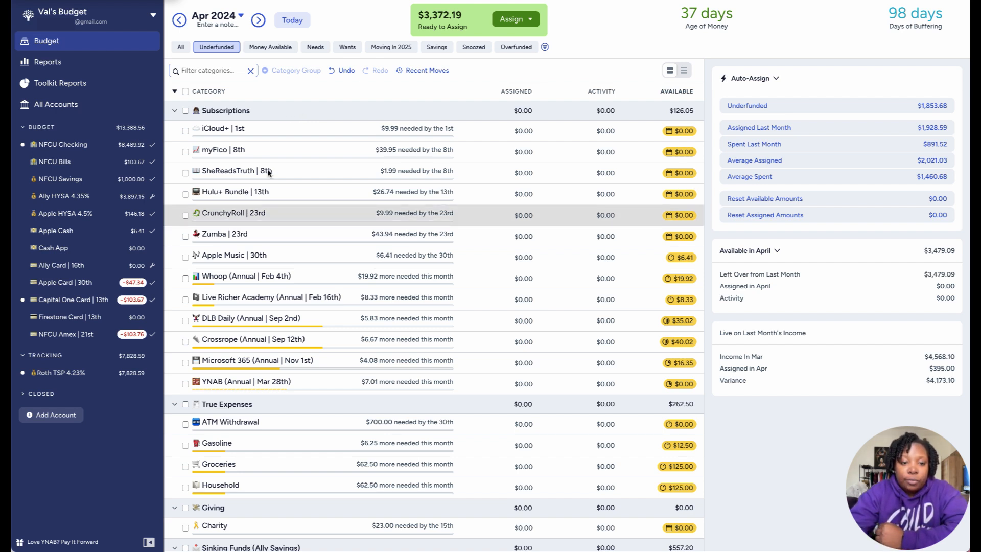
pyautogui.click(243, 381)
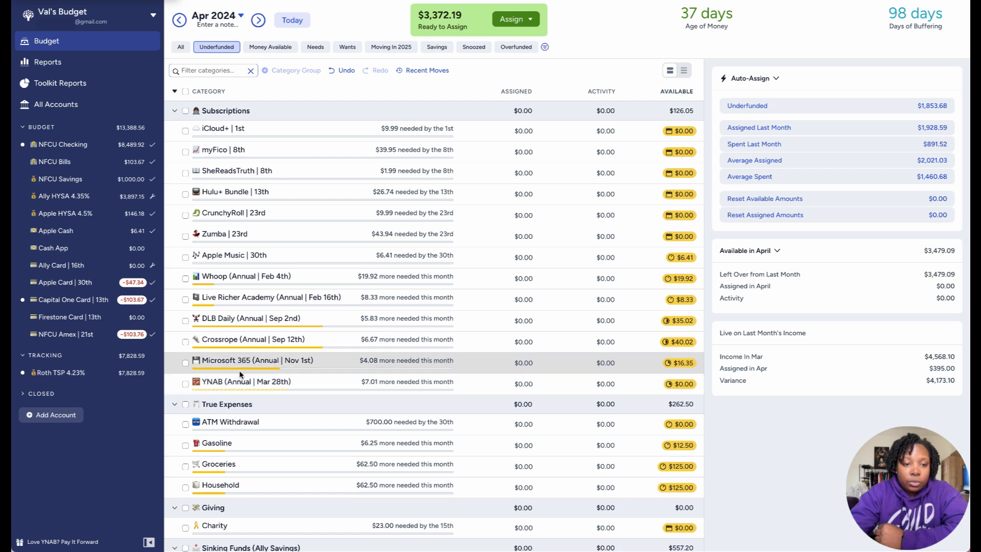
pyautogui.click(240, 382)
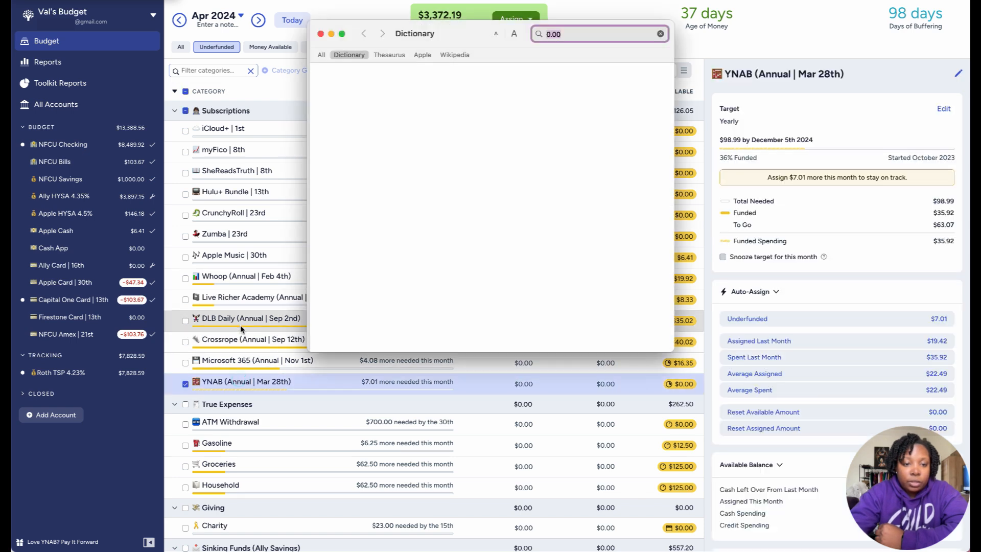
pyautogui.click(320, 33)
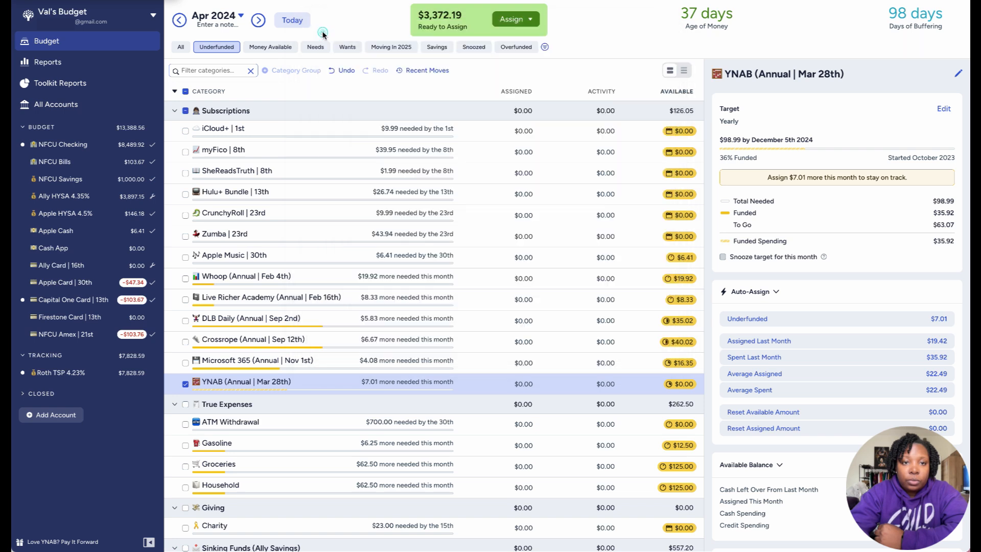
pyautogui.click(185, 383)
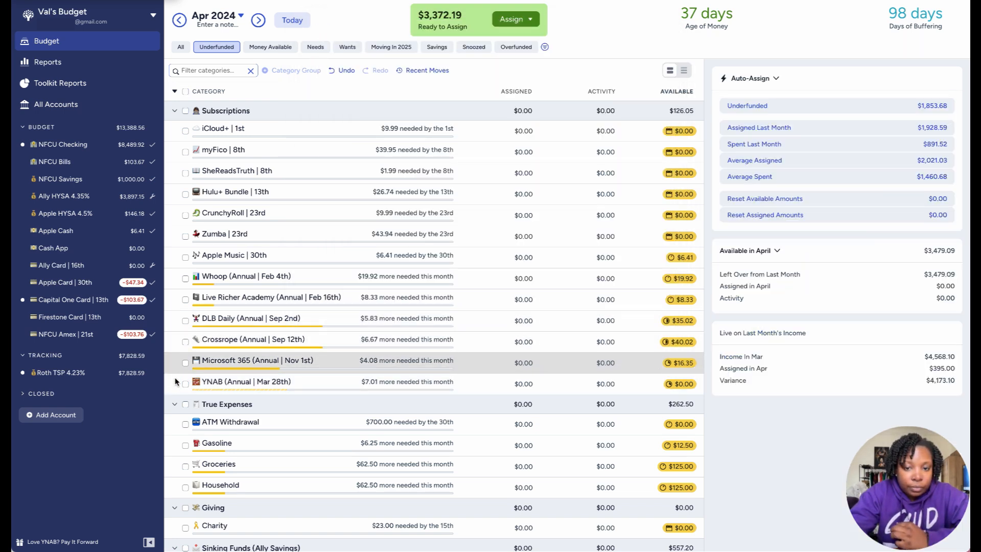
pyautogui.click(179, 387)
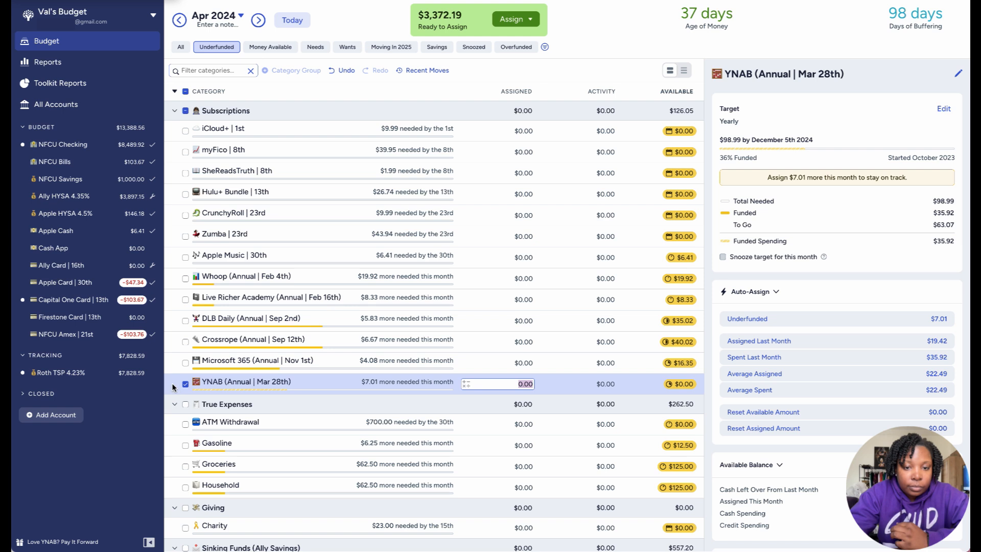
pyautogui.click(211, 386)
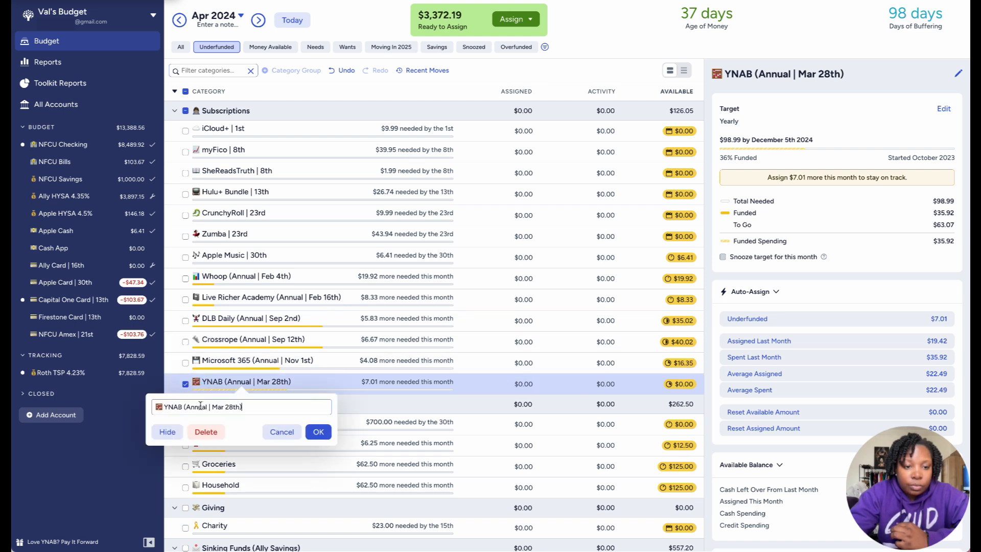
pyautogui.press('Escape')
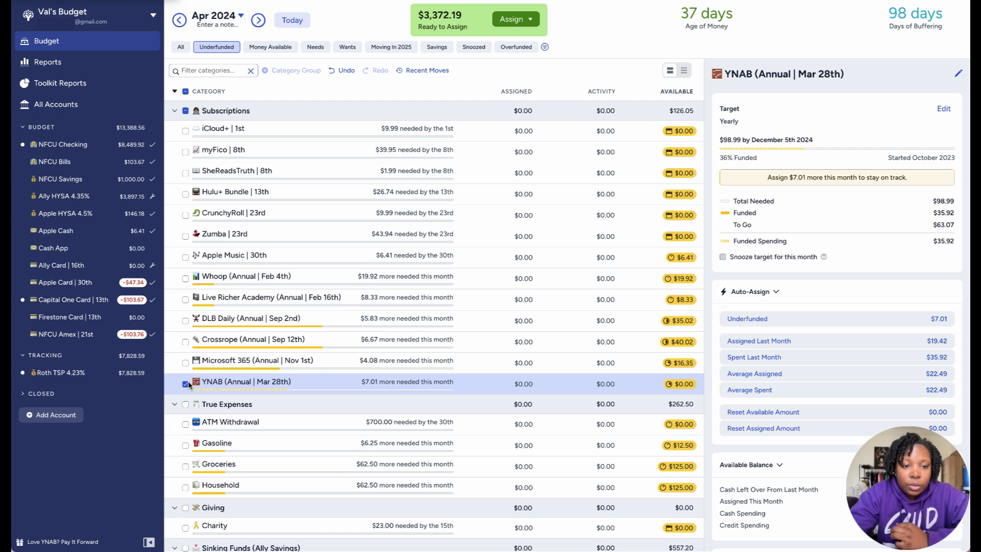
pyautogui.click(185, 383)
# - Change the first due date of the YNAB (Annual | Mar 28th) yearly target to March 28, 2025 and save the target
pyautogui.click(254, 382)
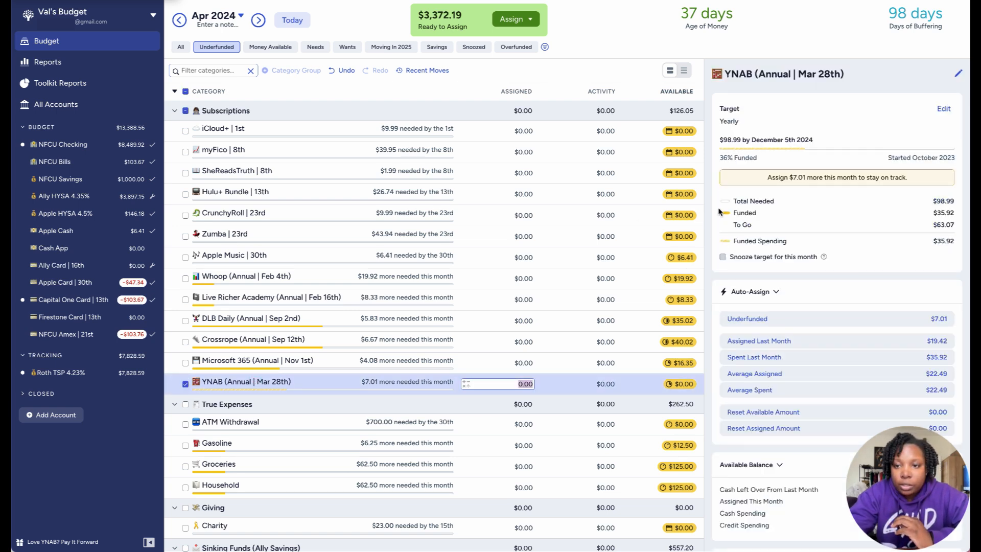
pyautogui.click(944, 109)
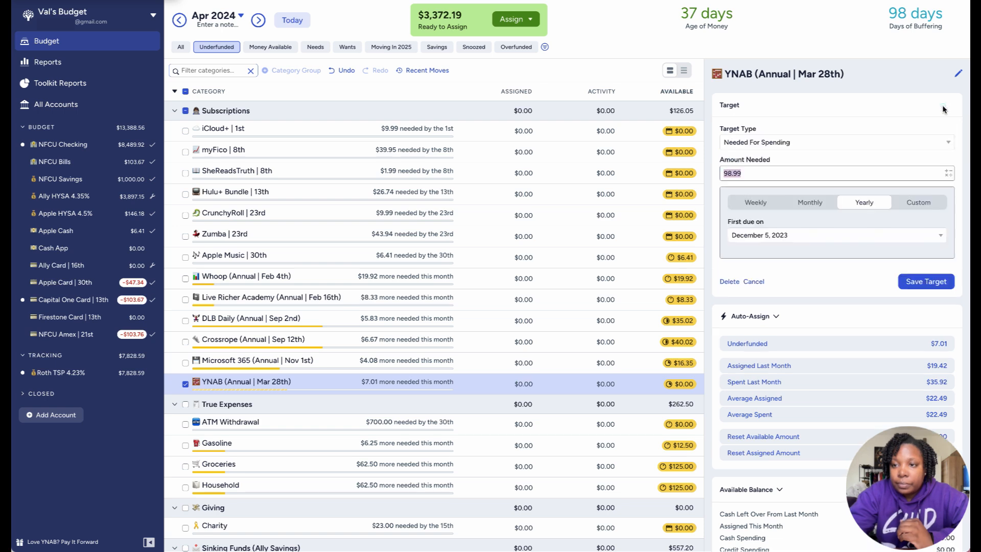
pyautogui.click(900, 237)
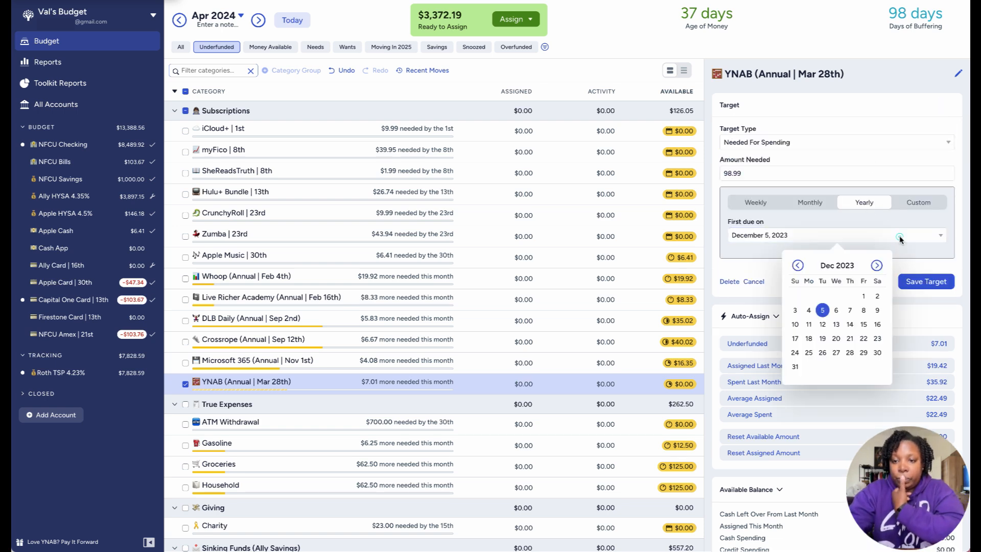
pyautogui.click(876, 266)
pyautogui.click(877, 266)
pyautogui.click(877, 266)
pyautogui.click(876, 267)
pyautogui.click(877, 266)
pyautogui.click(877, 266)
pyautogui.click(876, 266)
pyautogui.click(876, 266)
pyautogui.click(876, 266)
pyautogui.click(876, 266)
pyautogui.click(877, 266)
pyautogui.click(876, 266)
pyautogui.click(876, 266)
pyautogui.click(876, 266)
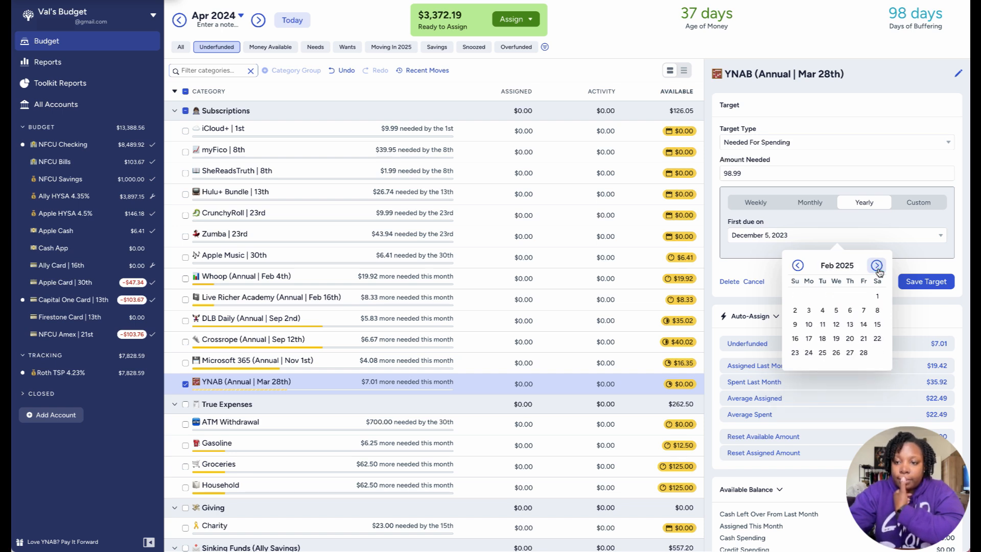
pyautogui.click(877, 266)
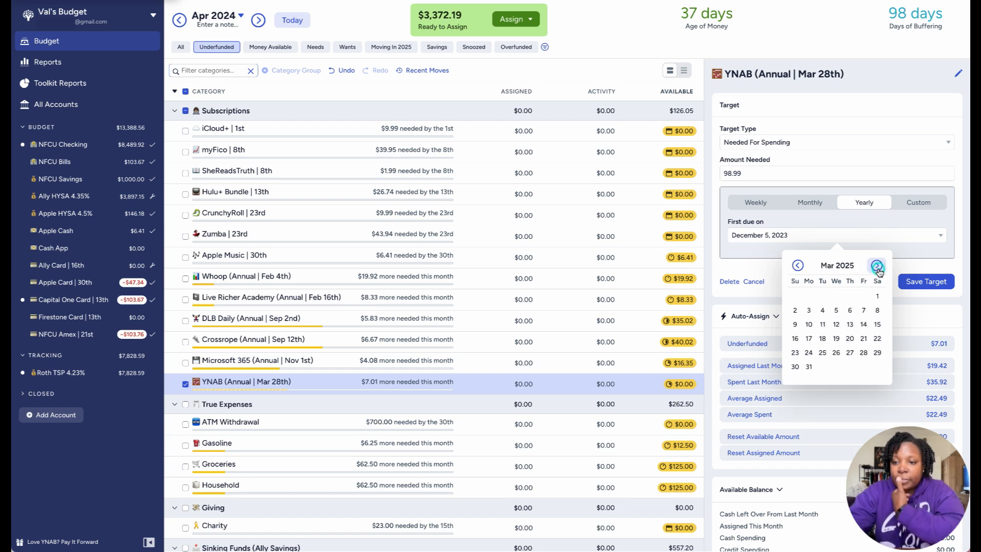
pyautogui.click(863, 353)
pyautogui.click(923, 282)
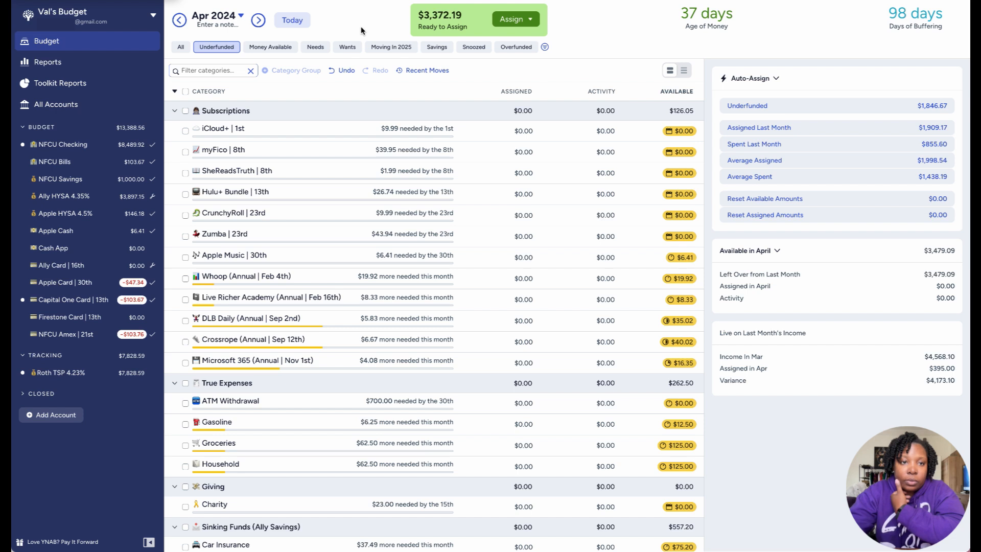
# - Show all categories and examine the YNAB (Annual | Mar 28th) target and assigned amounts in April and March 2024, returning to April
pyautogui.click(180, 48)
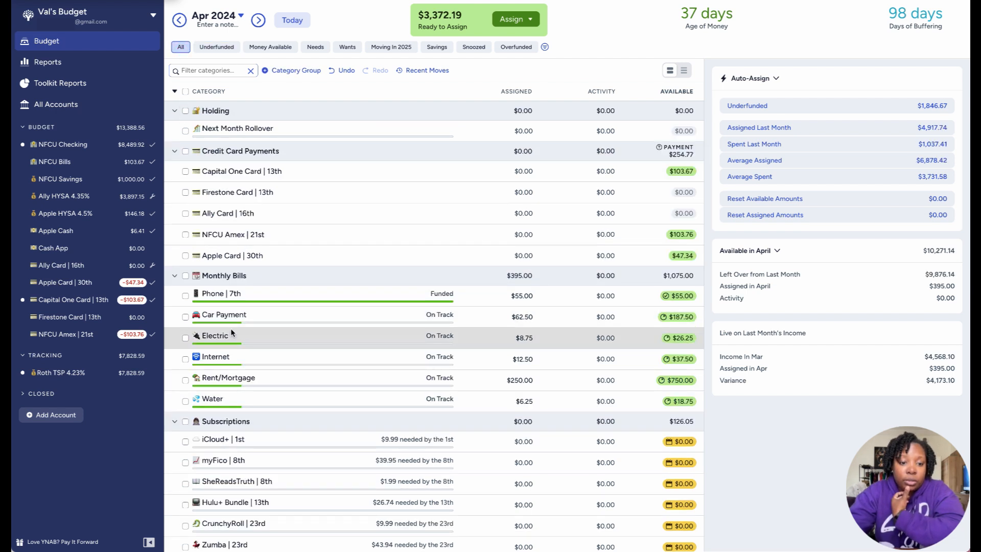
pyautogui.scroll(-2, 231, 328)
pyautogui.scroll(-4, 230, 332)
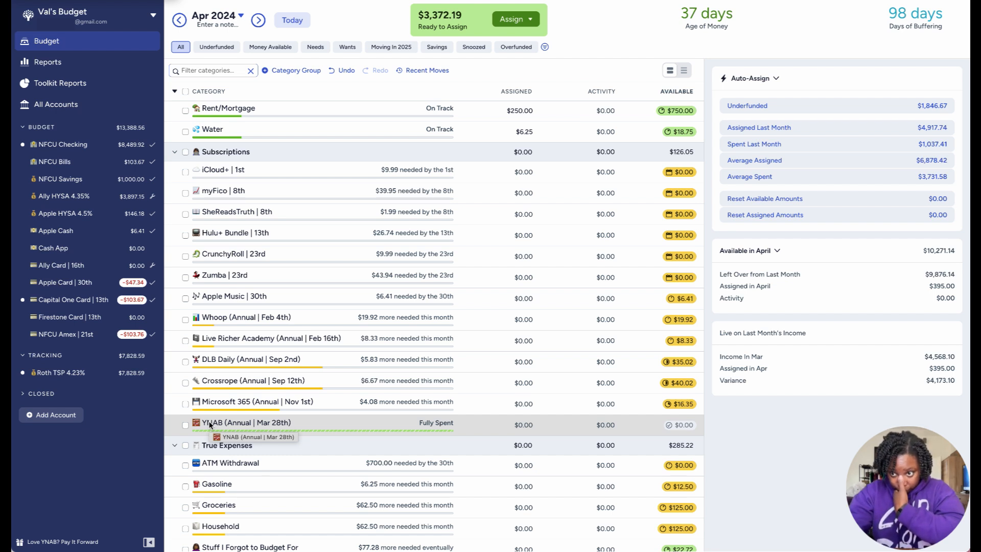
pyautogui.click(242, 424)
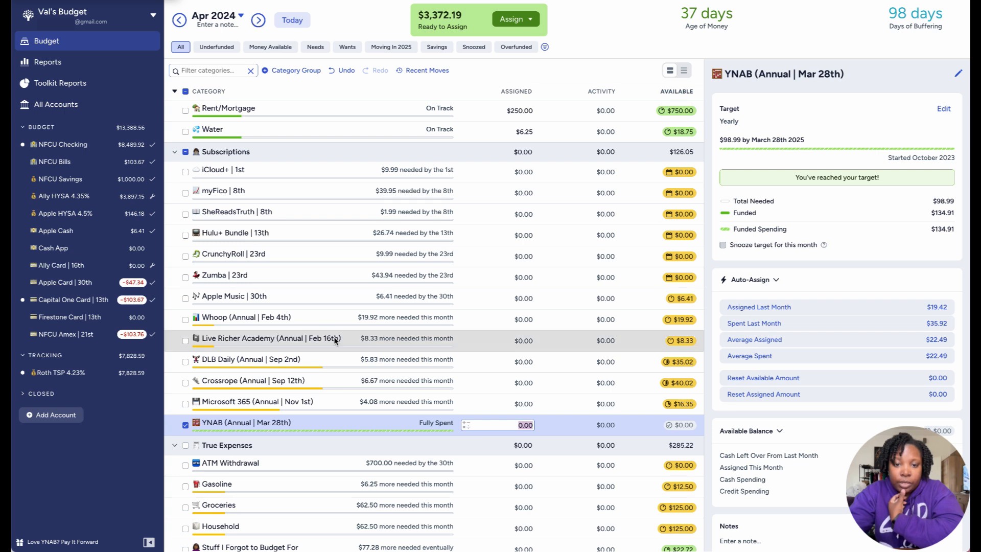
pyautogui.click(179, 27)
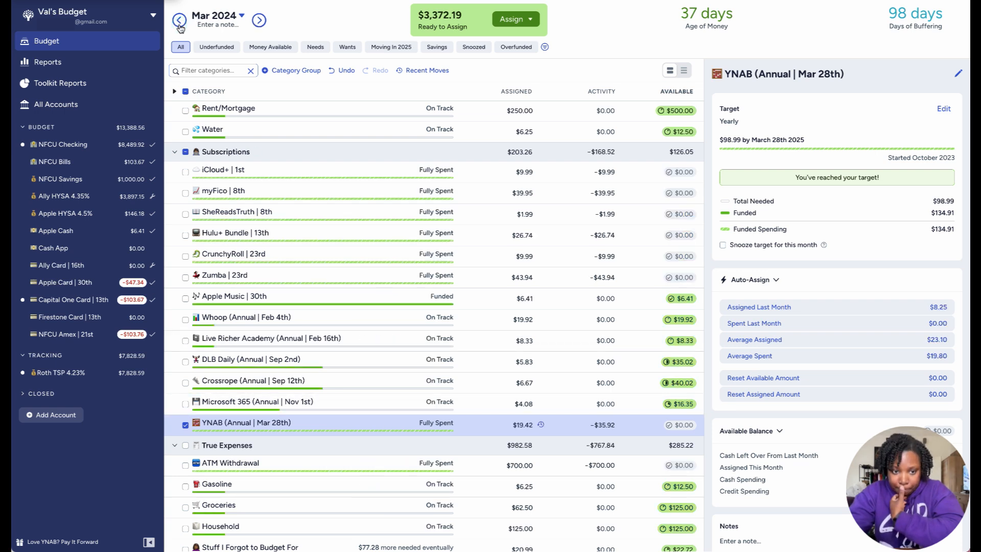
pyautogui.click(185, 426)
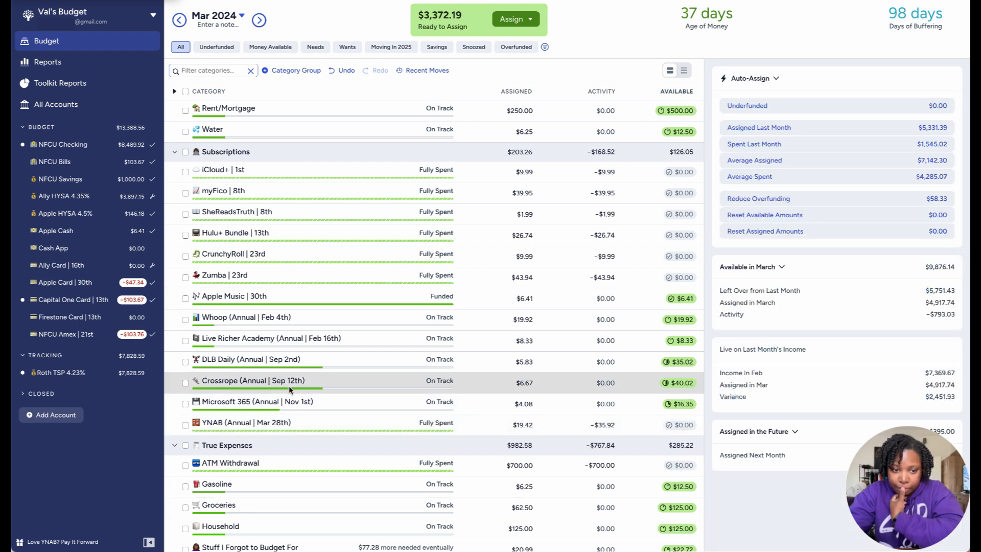
pyautogui.click(309, 428)
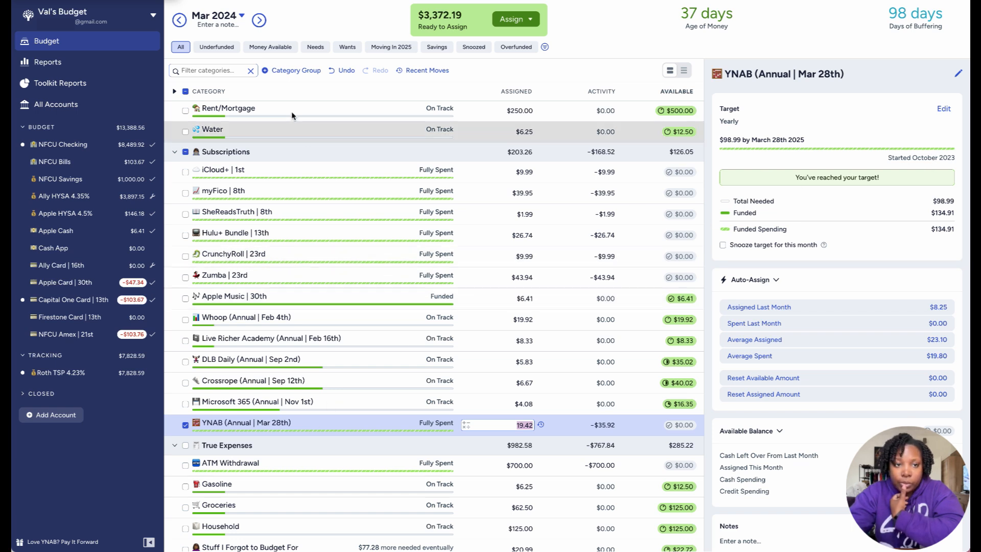
pyautogui.click(256, 23)
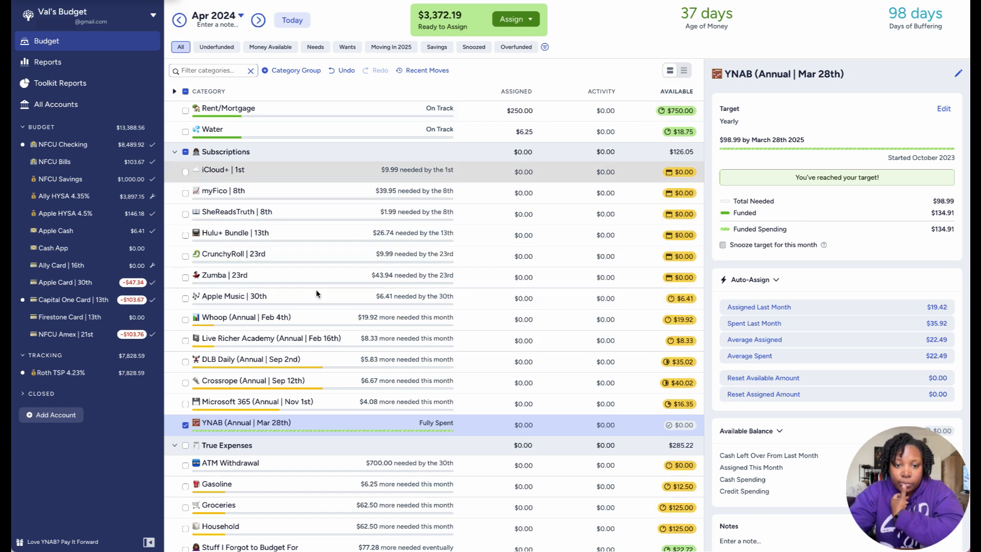
pyautogui.click(462, 425)
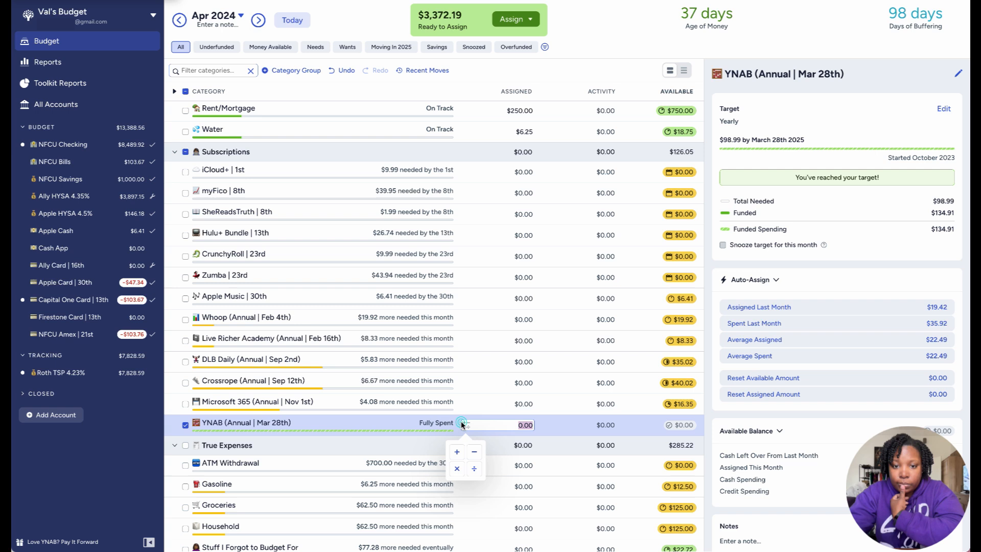
pyautogui.click(424, 422)
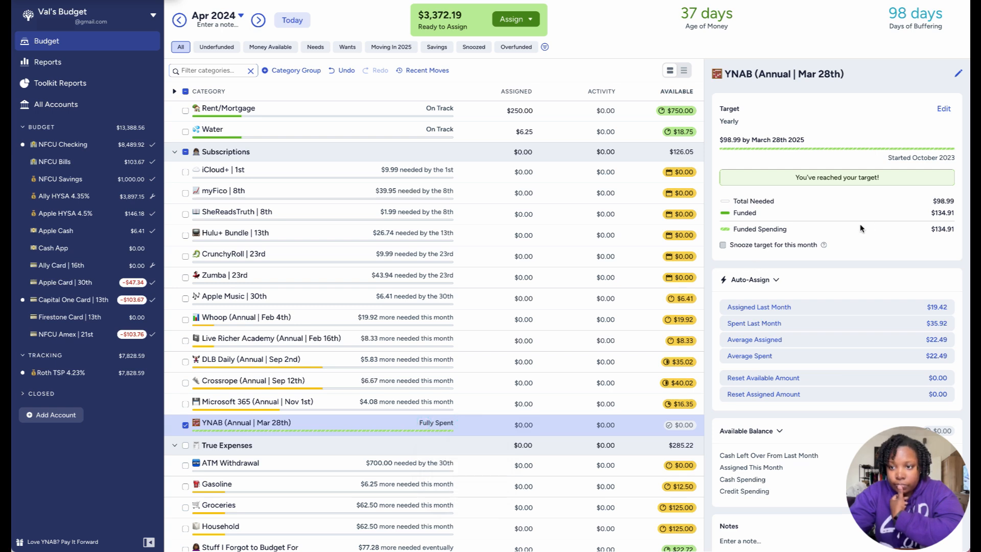
# - Delete the existing yearly target of the YNAB (Annual | Mar 28th) category and try to start a new yearly target
pyautogui.click(942, 108)
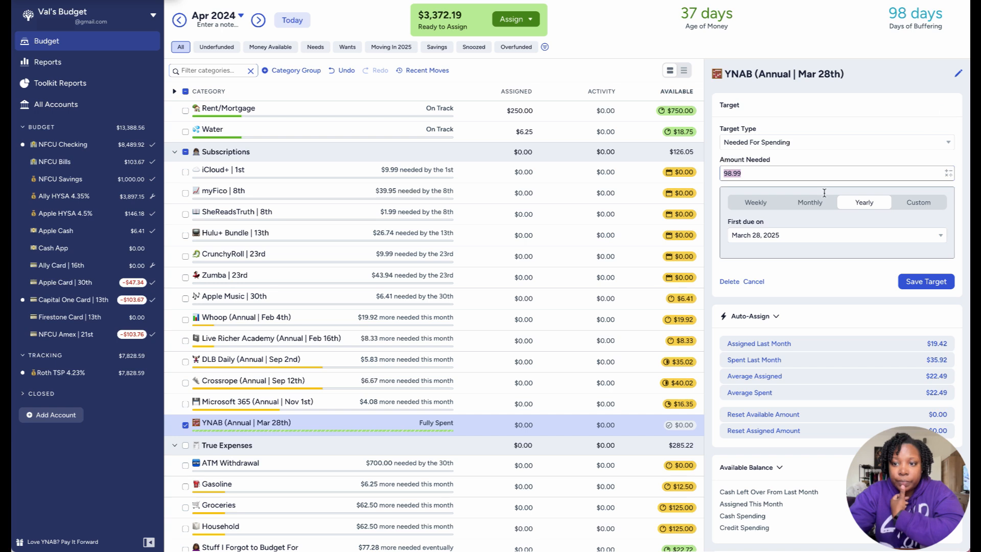
pyautogui.click(730, 282)
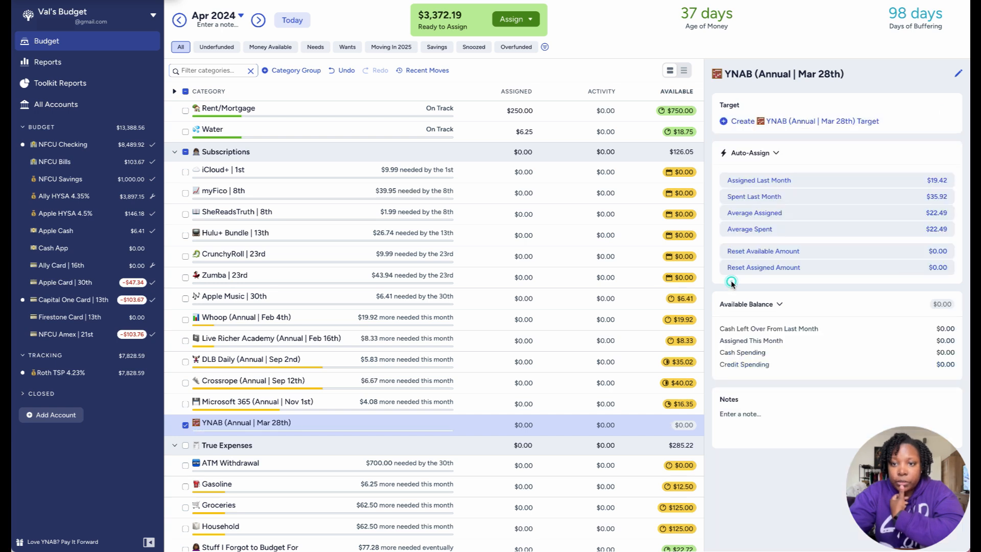
pyautogui.click(829, 121)
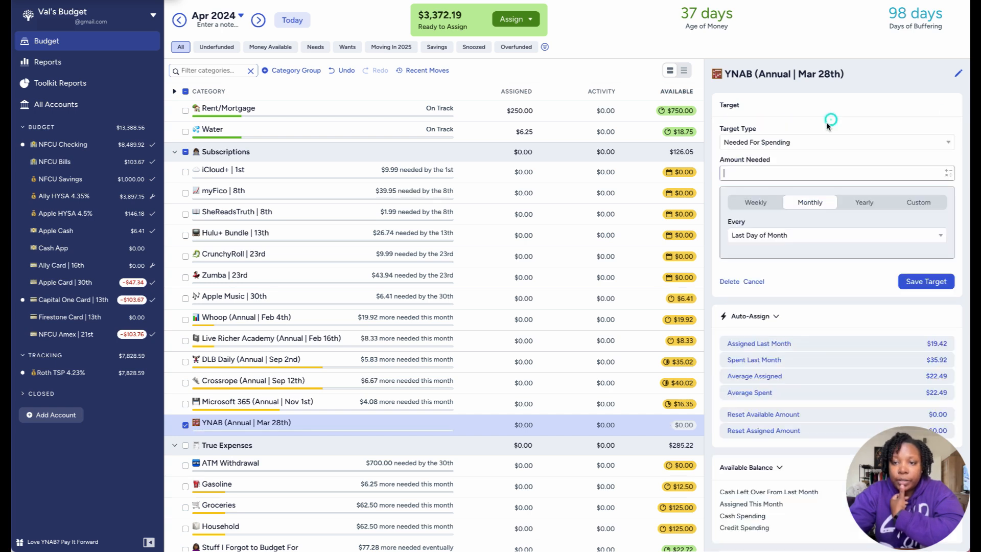
pyautogui.click(862, 203)
pyautogui.click(857, 236)
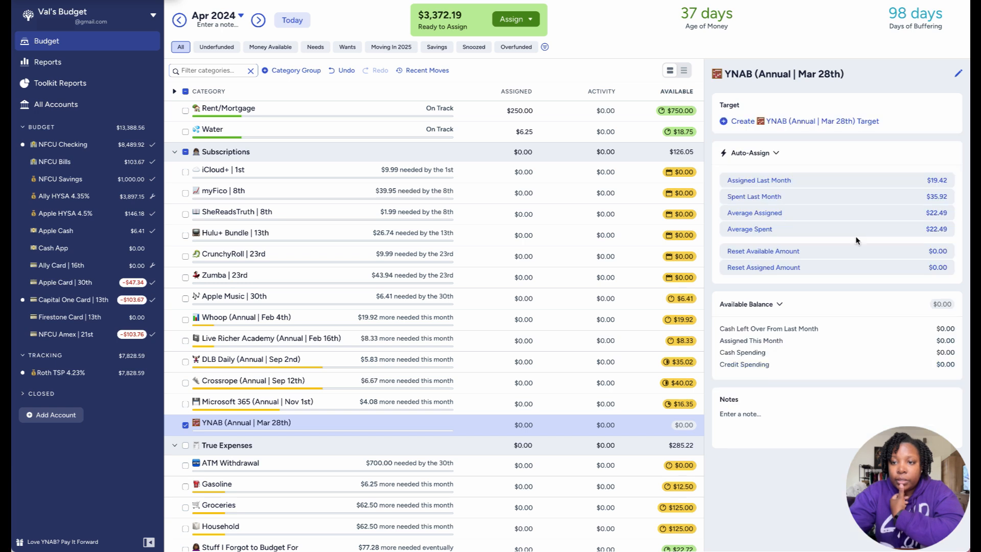
# - Start a new yearly target for YNAB (Annual | Mar 28th) with March 28, 2025 as its first due date
pyautogui.click(857, 121)
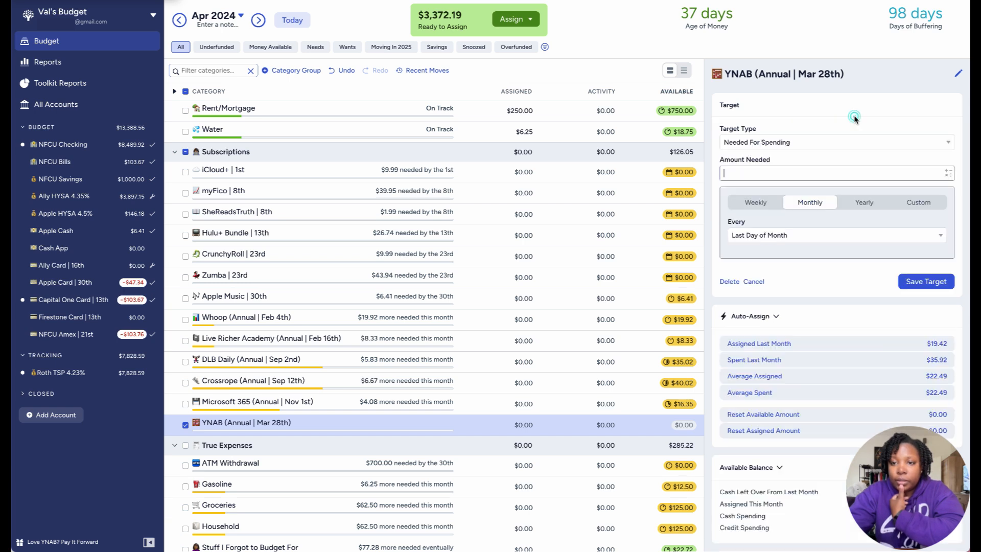
pyautogui.click(863, 204)
pyautogui.click(840, 238)
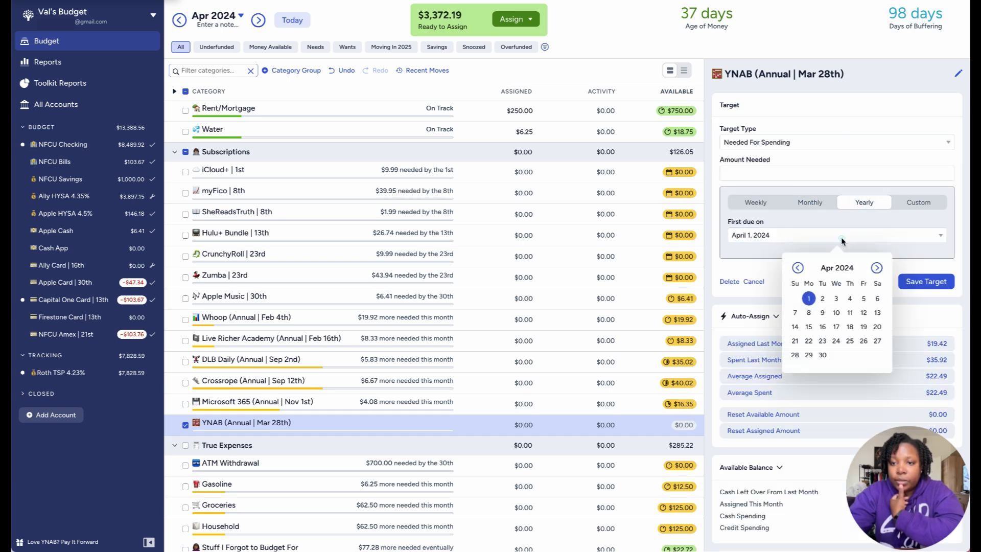
pyautogui.click(876, 268)
pyautogui.tripleClick(876, 268)
pyautogui.doubleClick(877, 268)
pyautogui.doubleClick(876, 268)
pyautogui.doubleClick(876, 268)
pyautogui.click(876, 268)
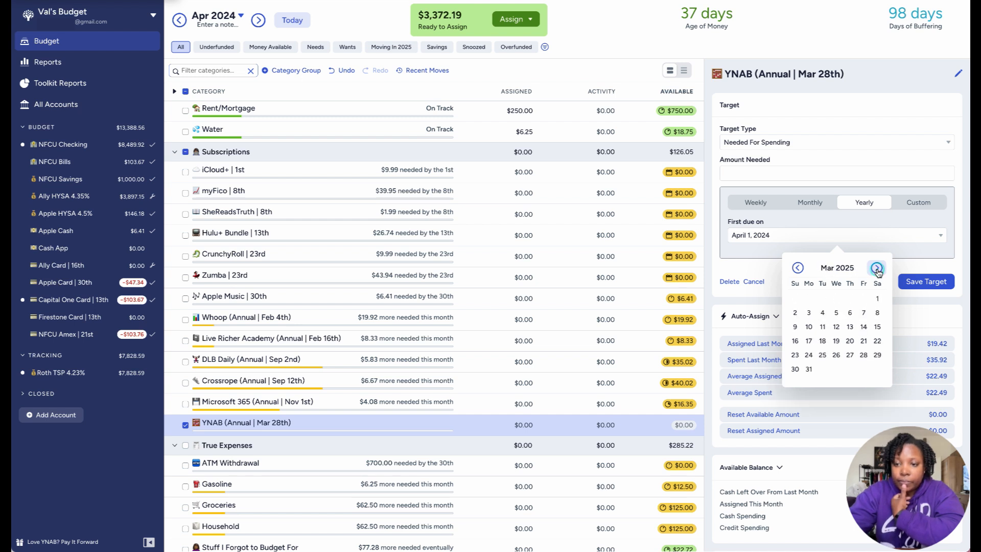
pyautogui.click(863, 355)
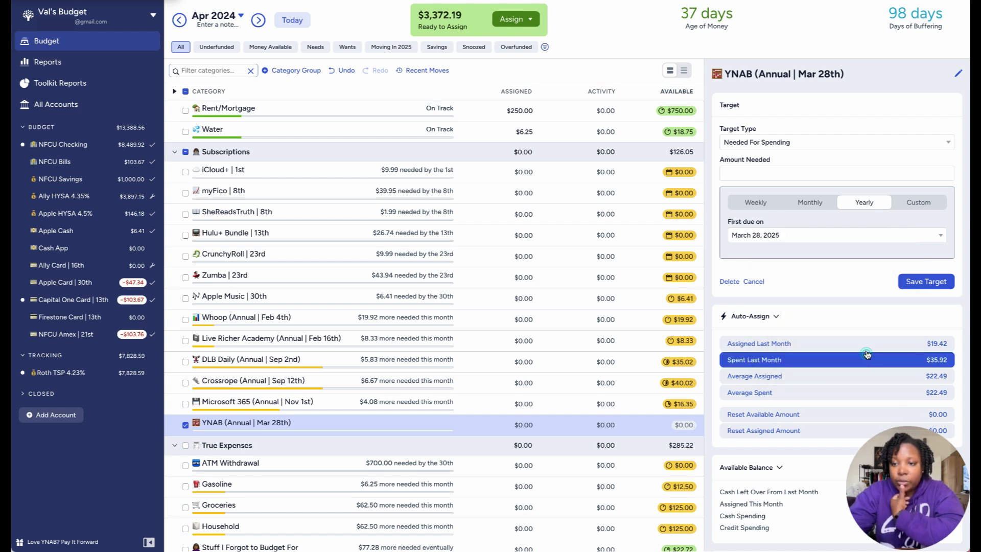
# - Set the new YNAB target's amount needed to 98.99, save the target and clear the category selection
pyautogui.click(918, 282)
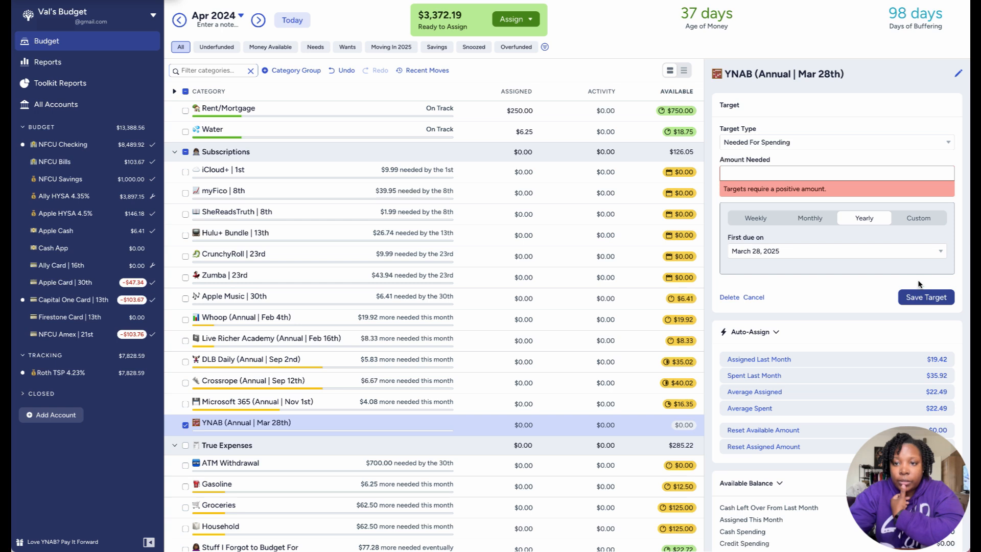
pyautogui.click(867, 172)
pyautogui.write('98')
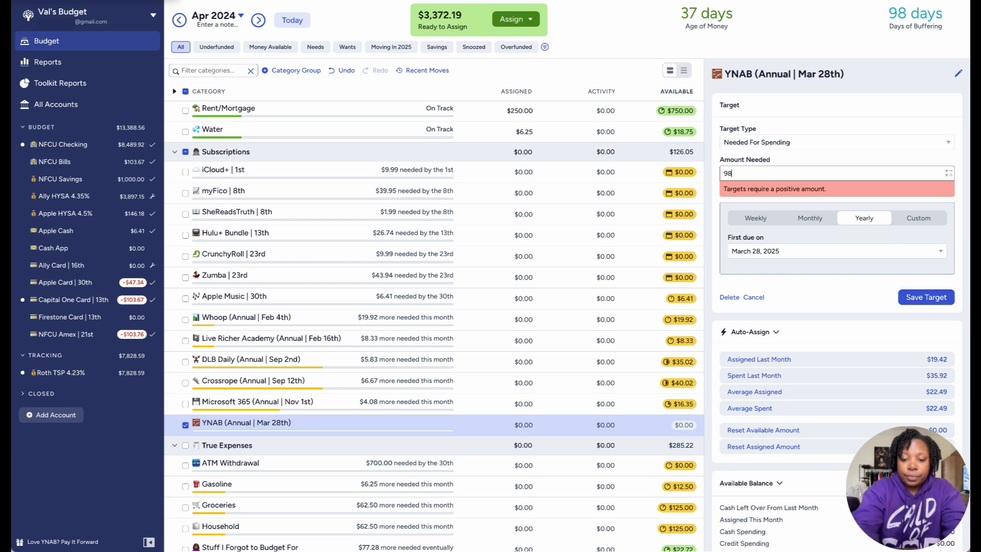
pyautogui.write('.99')
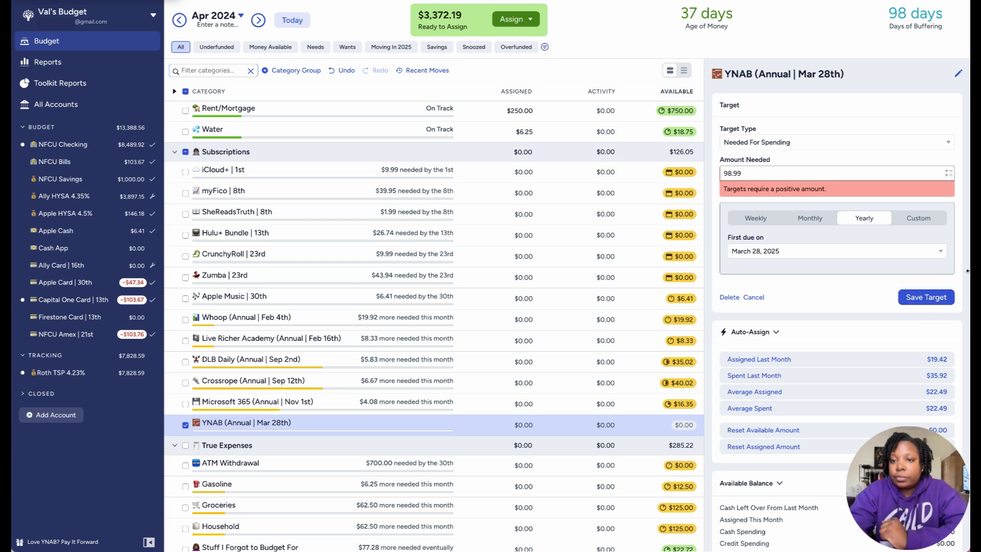
pyautogui.click(944, 296)
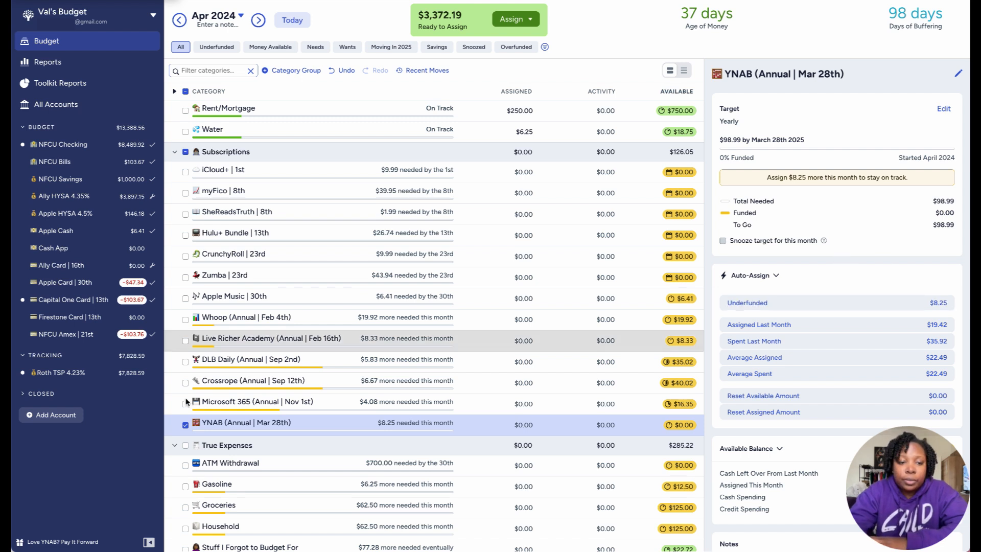
pyautogui.click(185, 425)
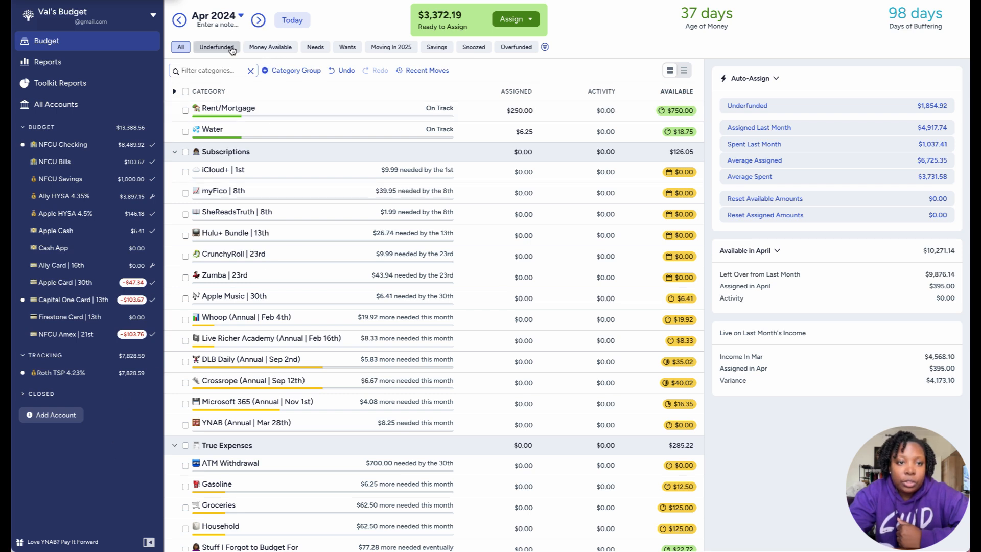
# - Filter the budget to underfunded categories and auto-assign the underfunded amounts to the whole Subscriptions group
pyautogui.click(229, 49)
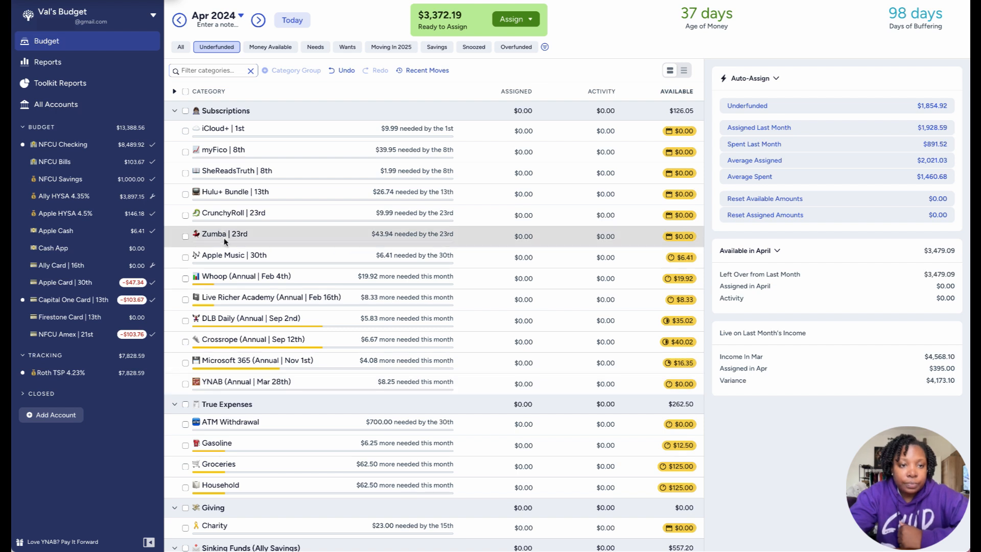
pyautogui.click(185, 110)
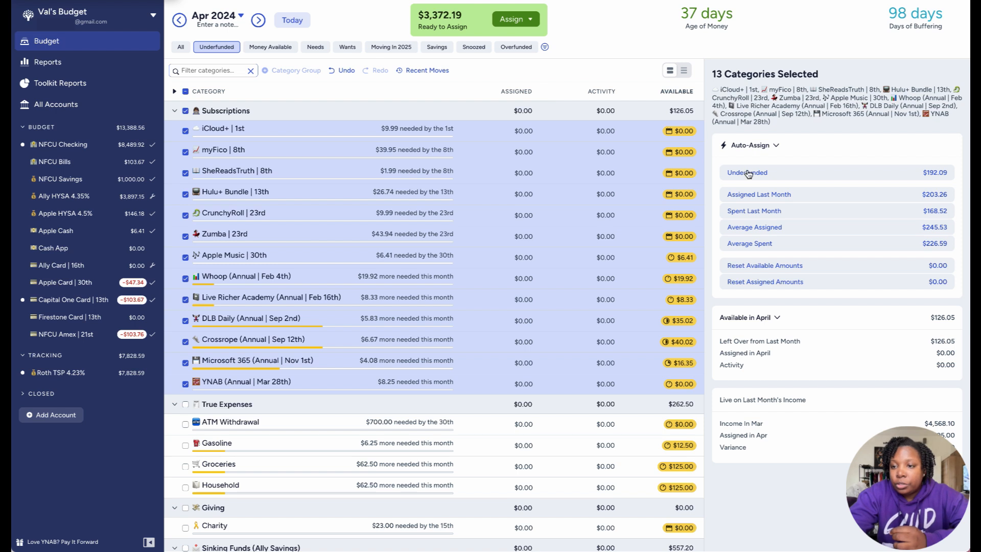
pyautogui.click(781, 173)
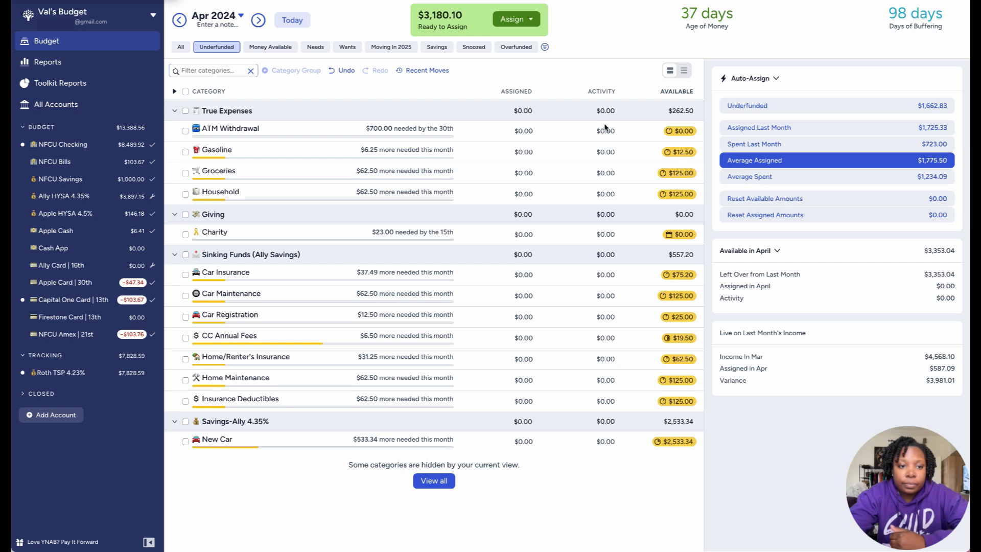
# - Auto-assign the underfunded amounts to Gasoline, Groceries and Household in True Expenses, leaving out ATM Withdrawal
pyautogui.click(185, 111)
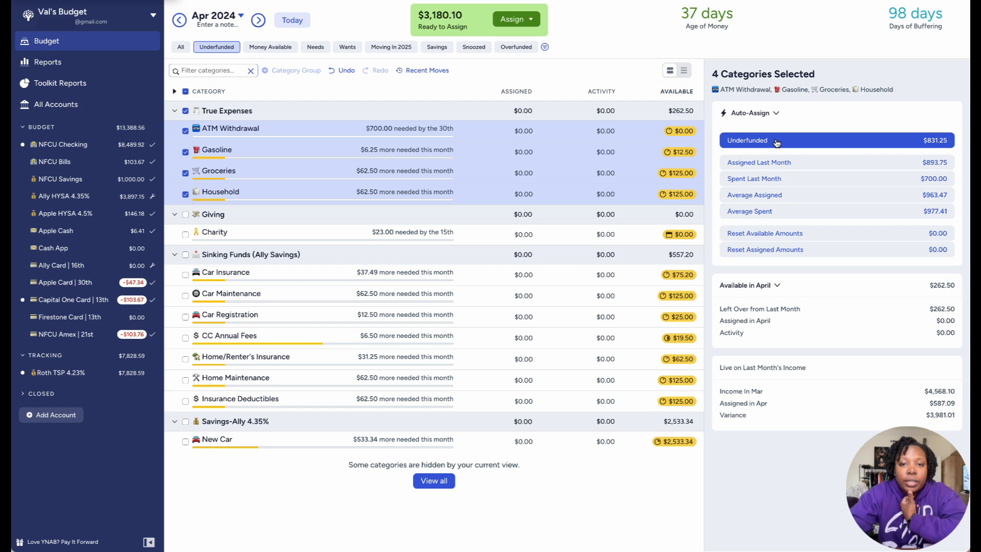
pyautogui.click(185, 131)
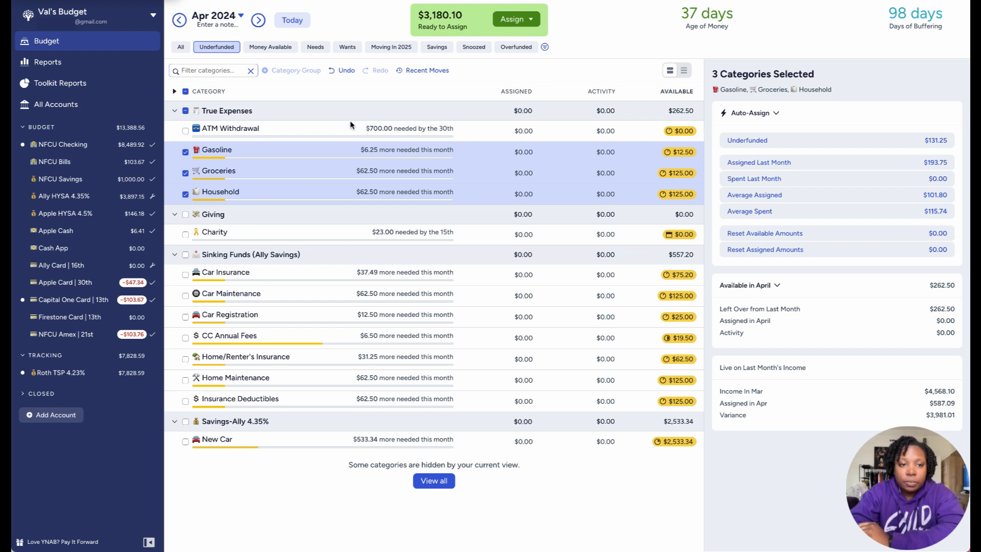
pyautogui.click(765, 144)
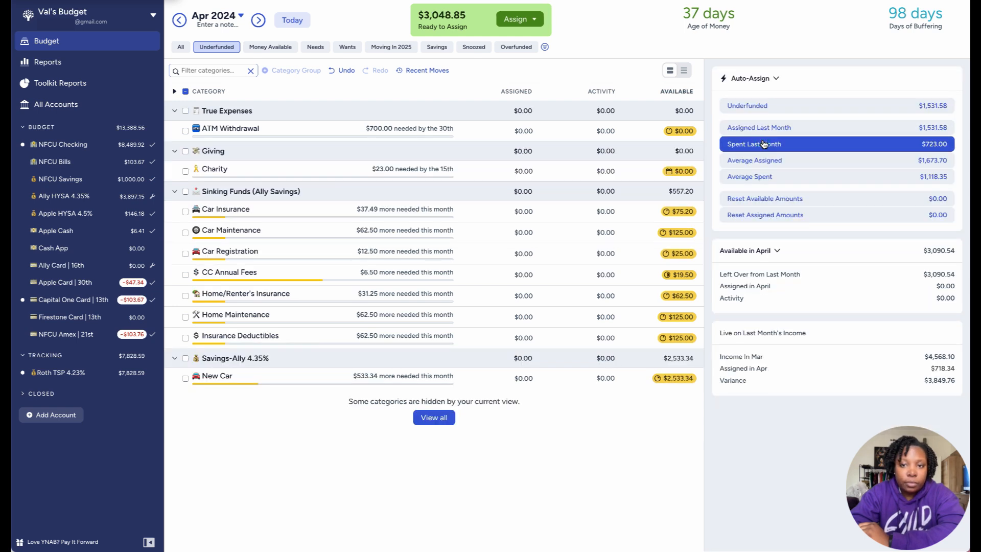
# - Auto-assign the underfunded amounts to Charity and to all seven underfunded Sinking Funds (Ally Savings) categories
pyautogui.click(183, 151)
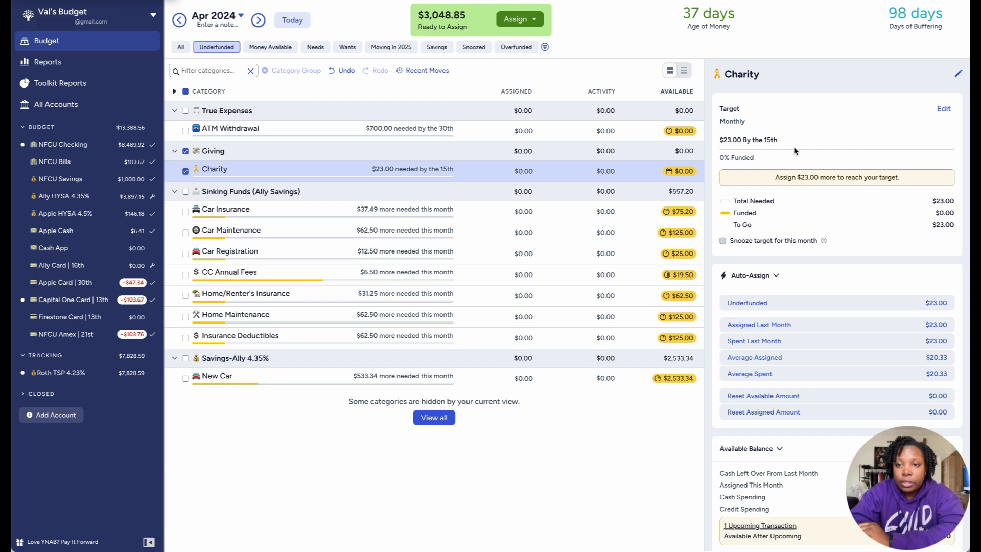
pyautogui.click(749, 302)
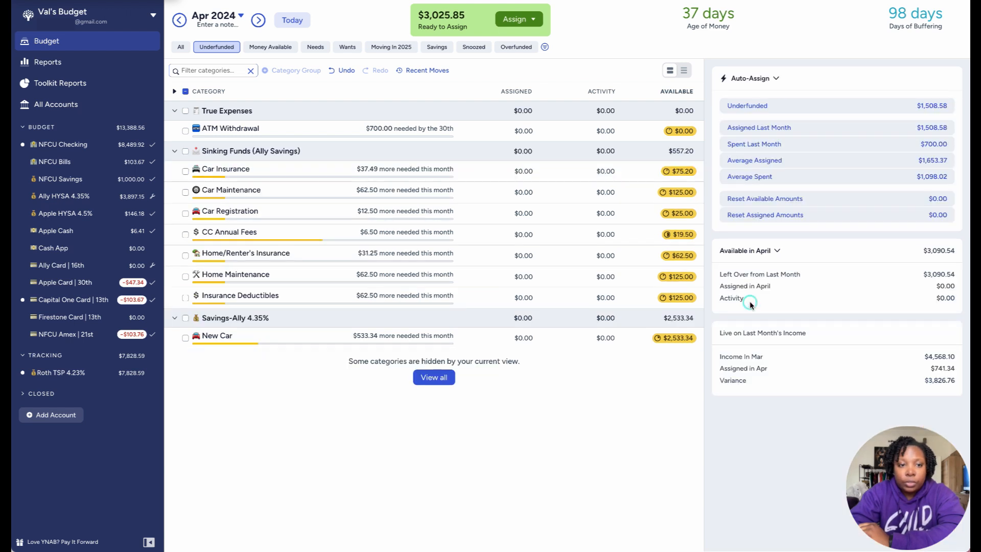
pyautogui.click(185, 151)
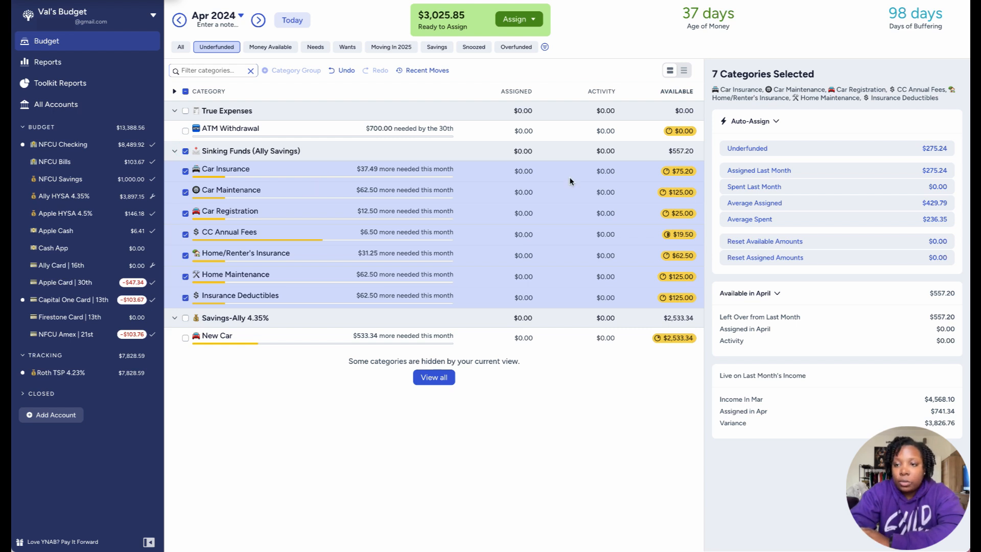
pyautogui.click(766, 148)
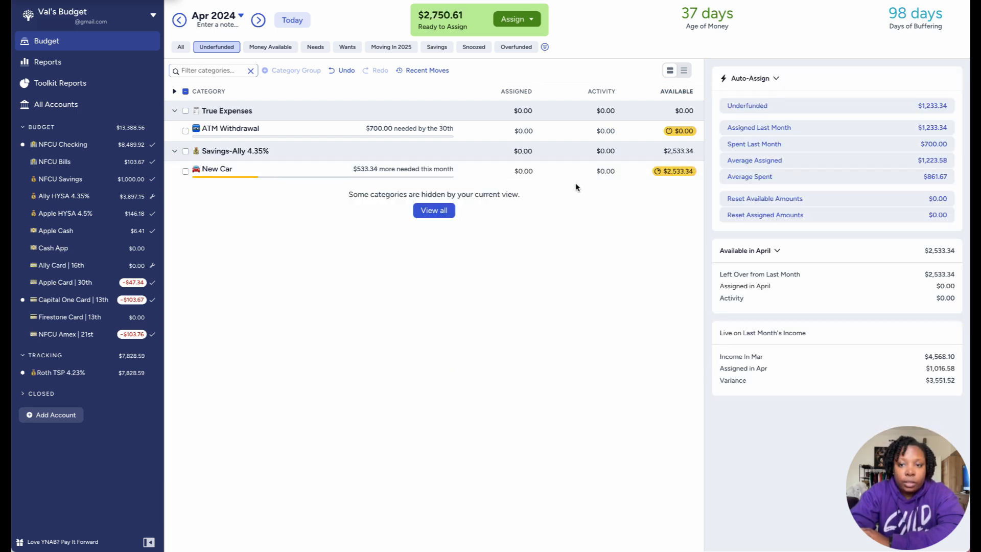
# - Examine the New Car category's target and note, and review the April funding across all categories
pyautogui.click(317, 171)
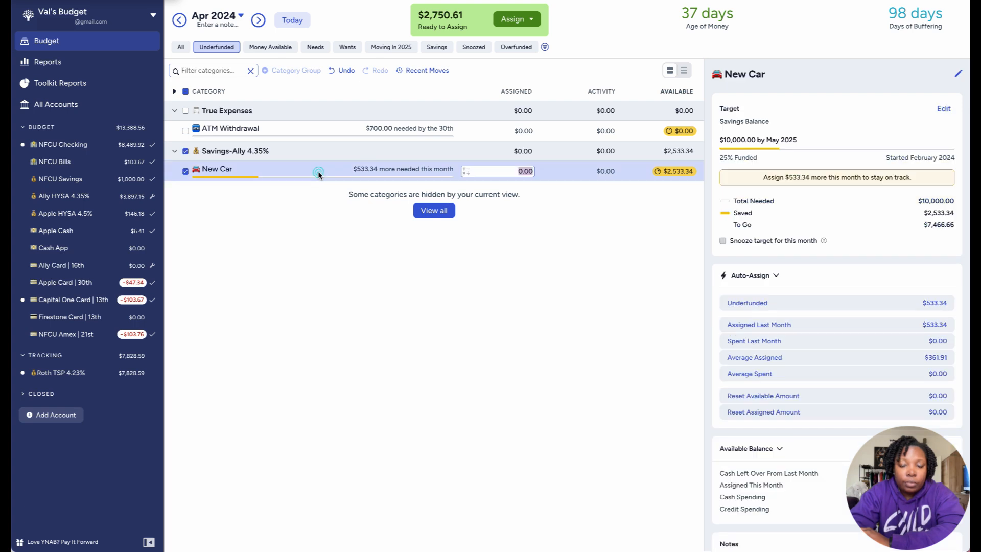
pyautogui.scroll(-2, 757, 314)
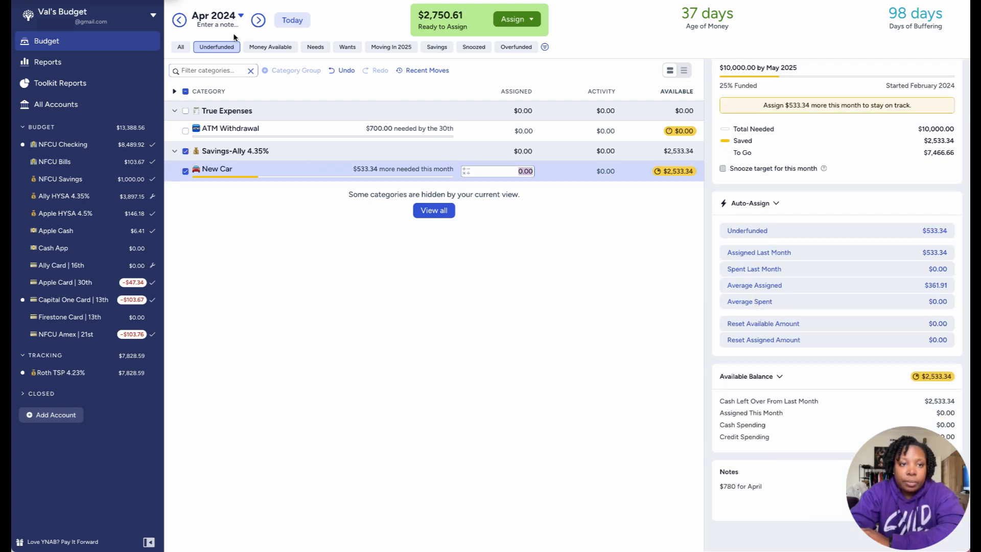
pyautogui.click(178, 50)
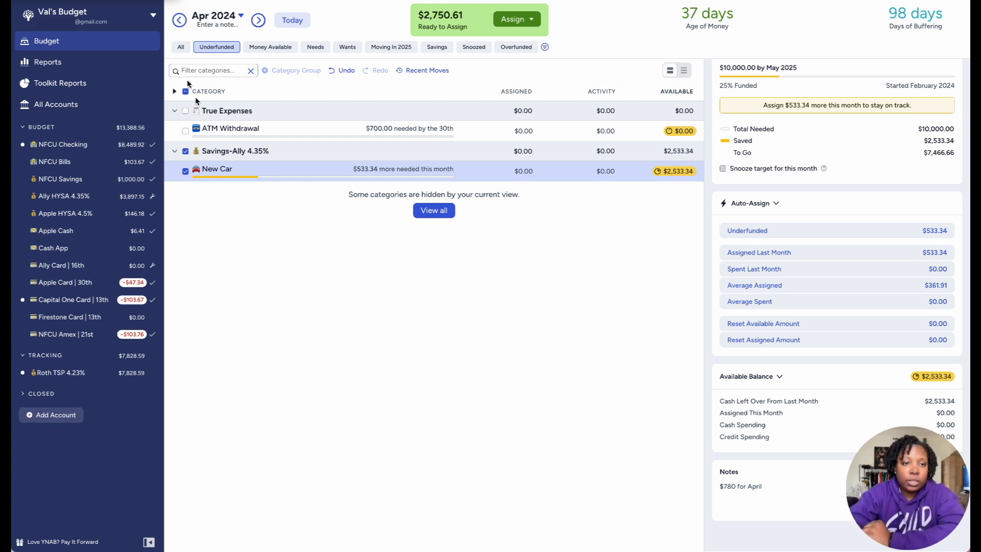
pyautogui.click(178, 48)
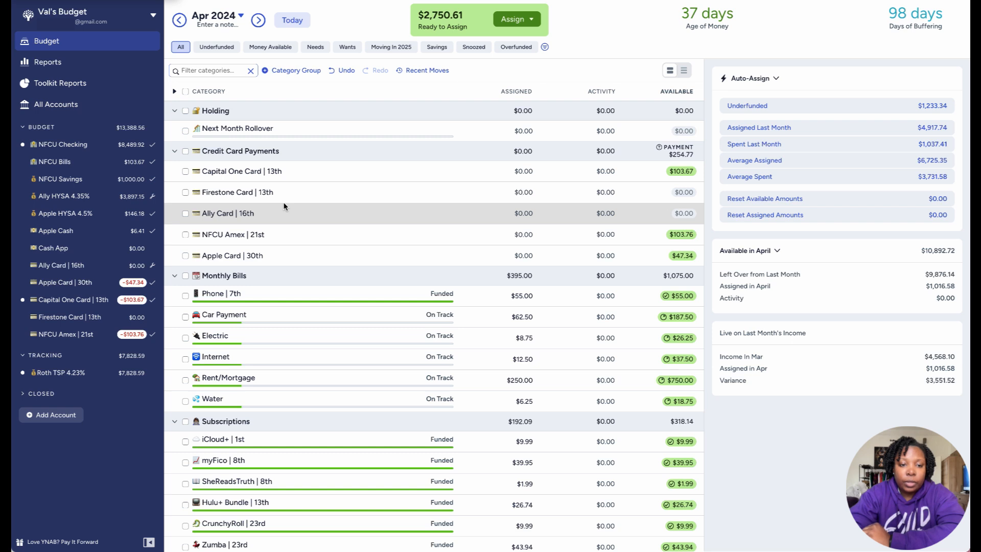
pyautogui.scroll(-10, 284, 206)
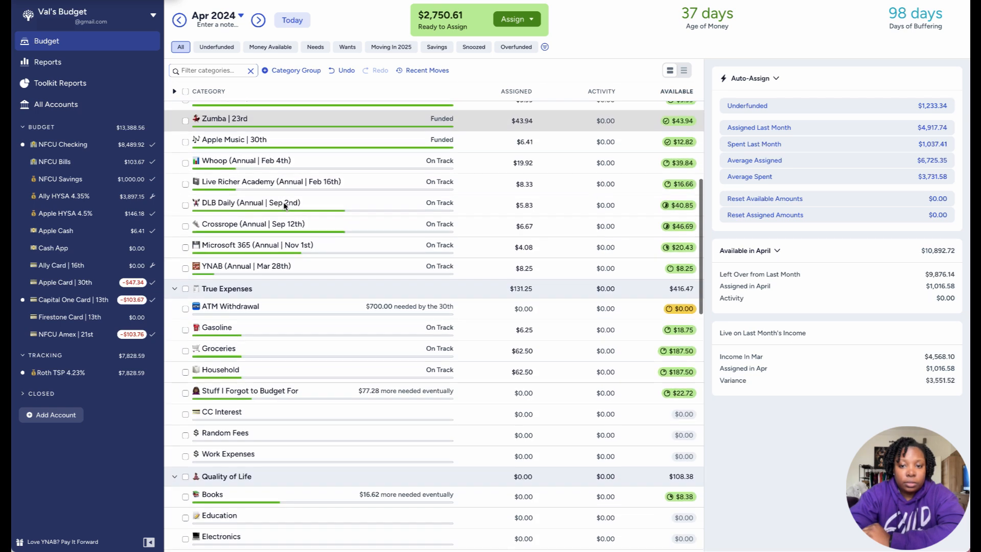
pyautogui.scroll(-2, 306, 205)
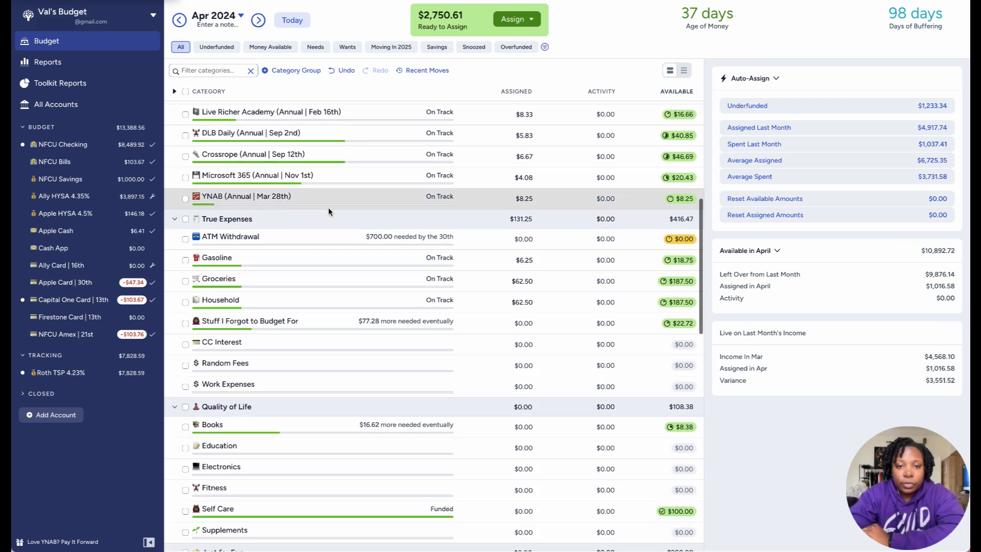
# - Try to snooze the ATM Withdrawal target for this month and clear the category selection
pyautogui.click(354, 235)
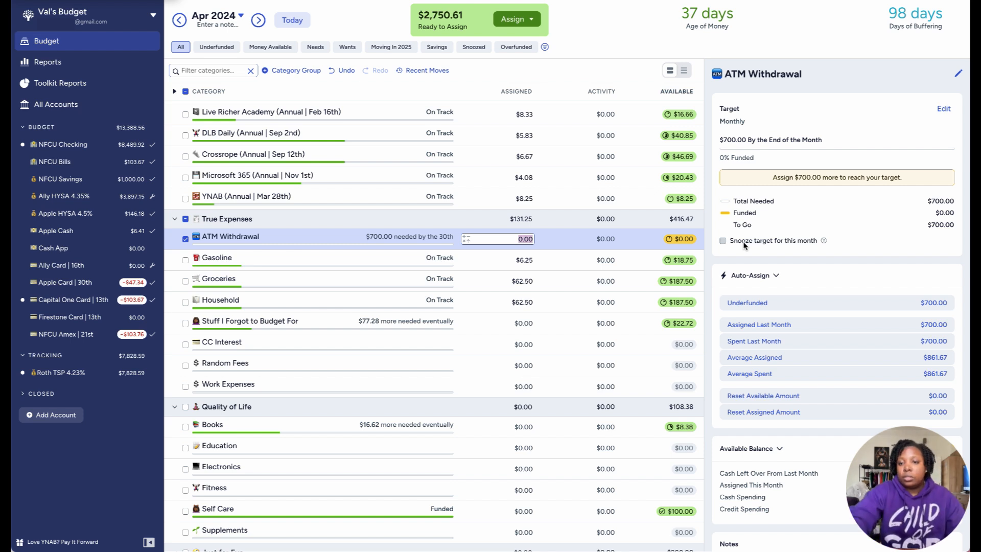
pyautogui.click(722, 240)
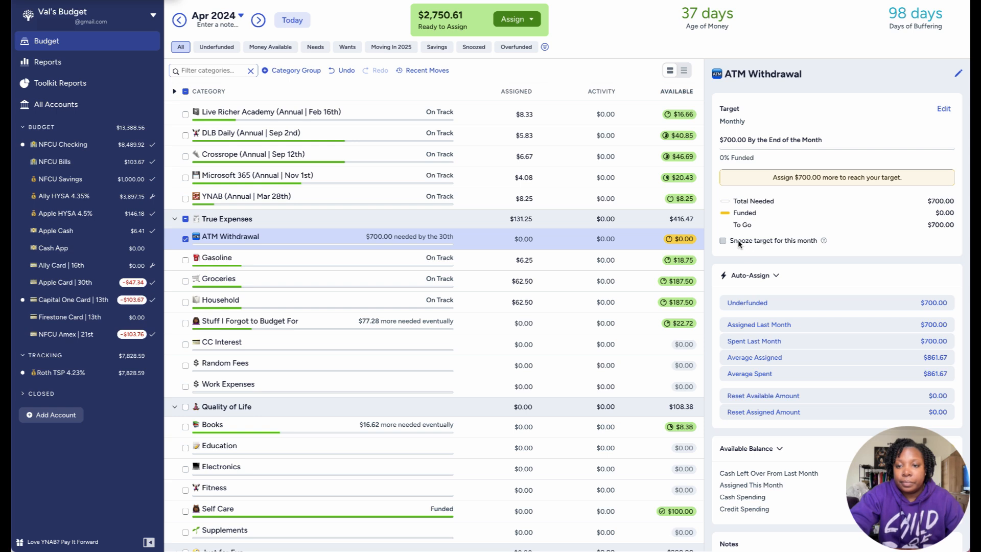
pyautogui.click(722, 242)
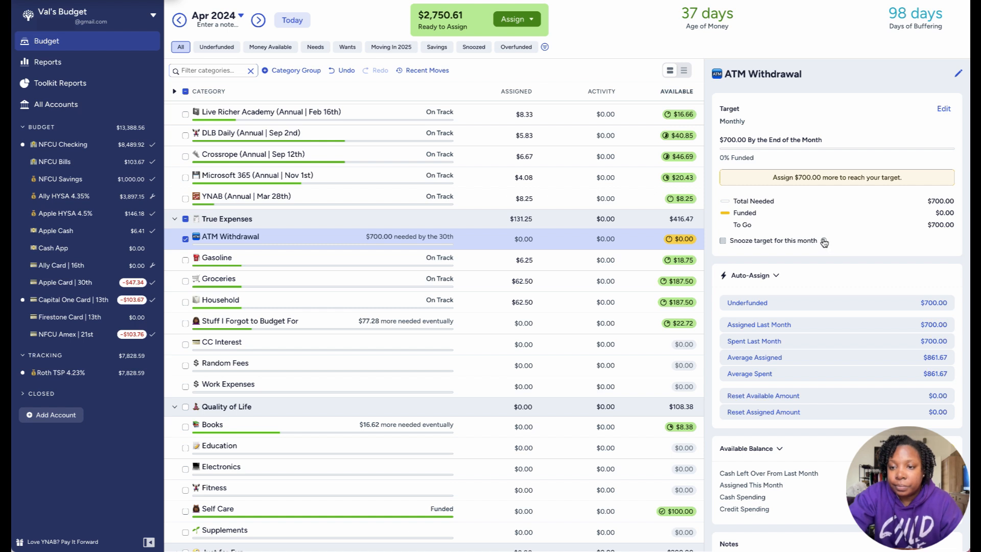
pyautogui.moveTo(820, 239)
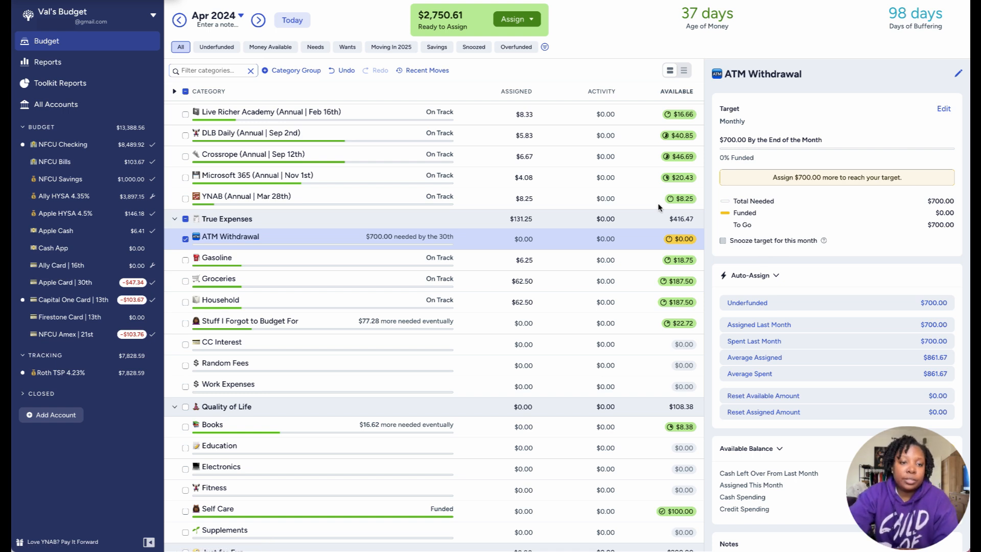
pyautogui.click(185, 238)
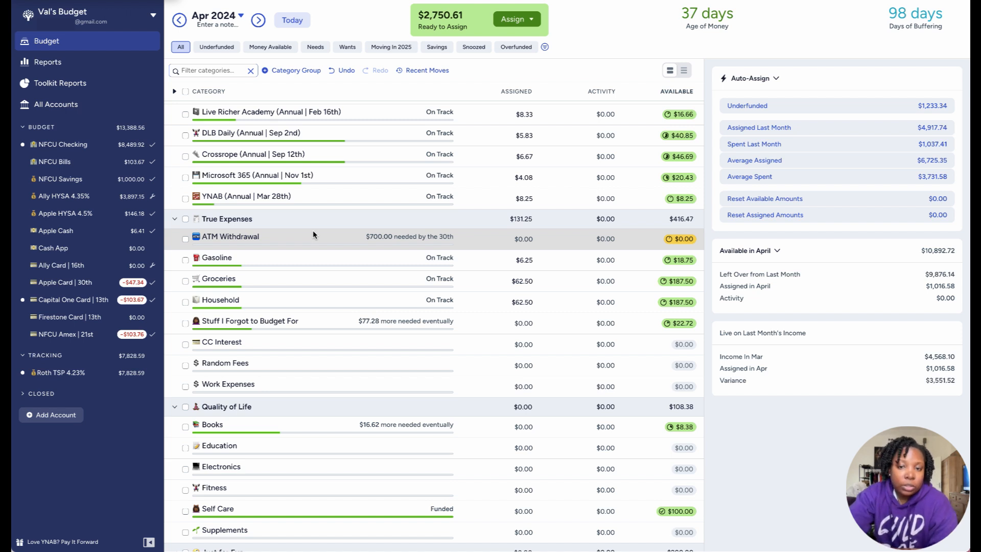
pyautogui.scroll(-2, 313, 234)
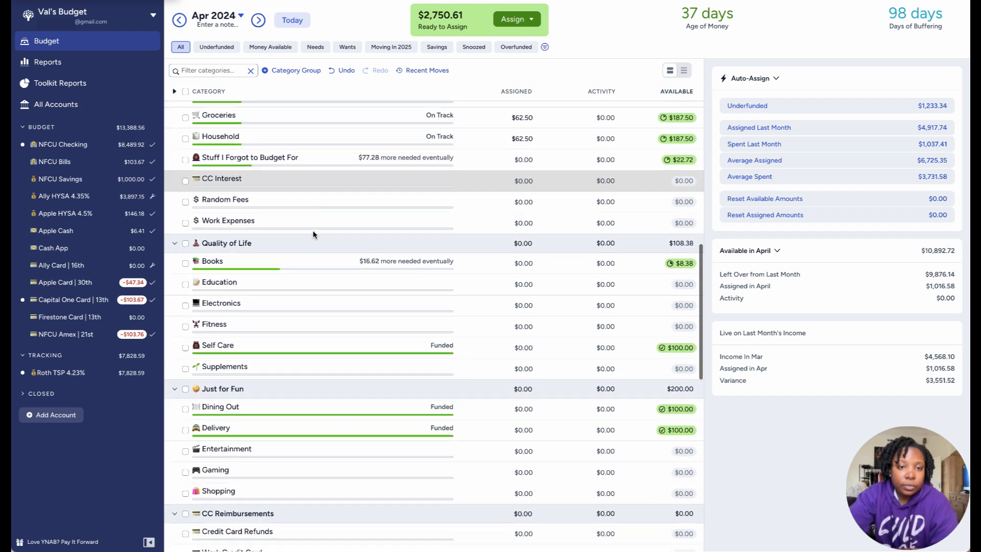
# - Check the New Car note against the Save $10K In A Year chart and assign $780 to New Car for April
pyautogui.scroll(1, 313, 233)
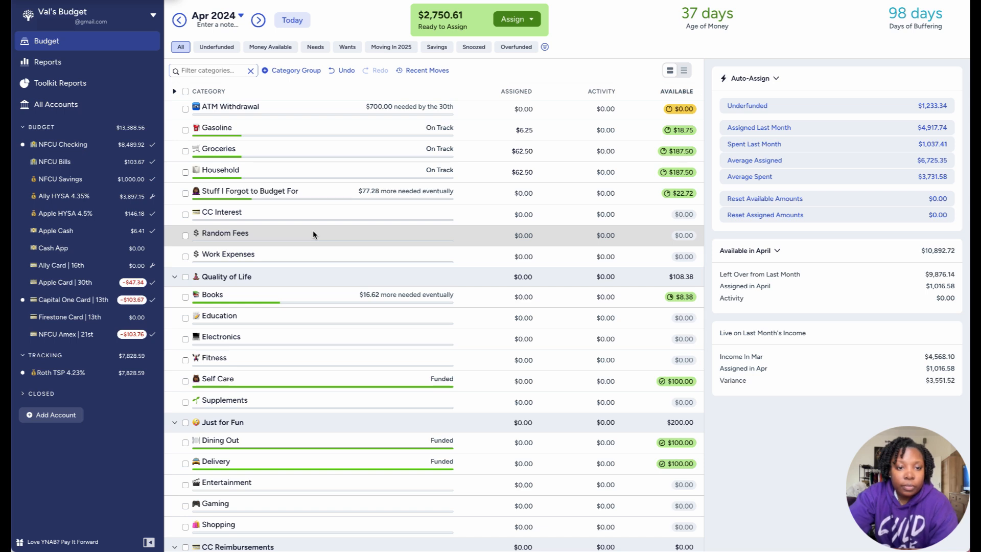
pyautogui.scroll(-15, 313, 234)
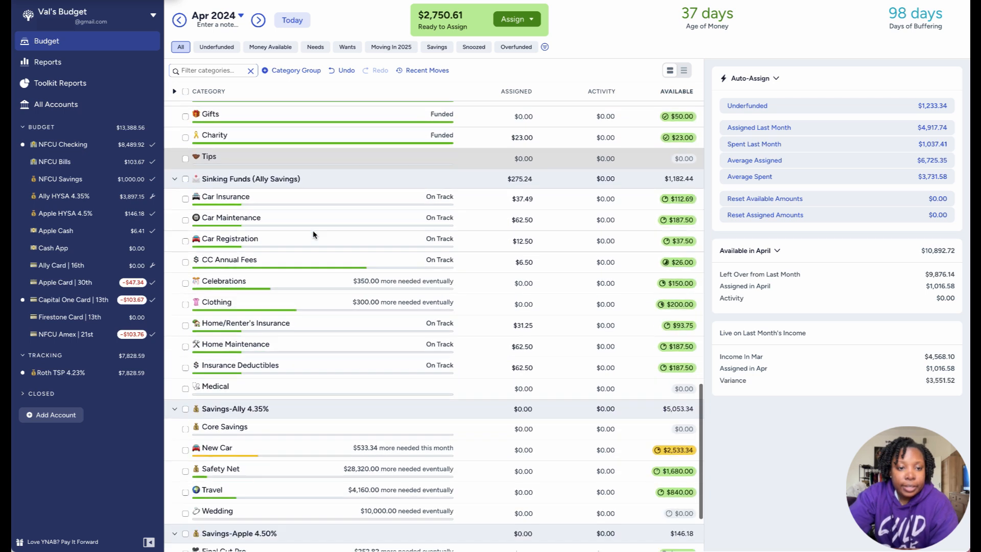
pyautogui.scroll(-3, 313, 234)
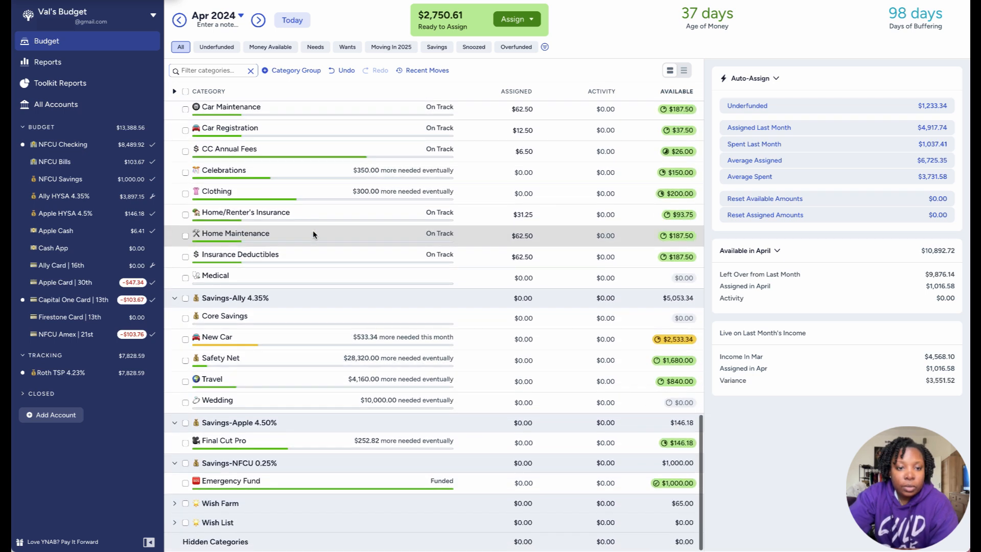
pyautogui.click(376, 335)
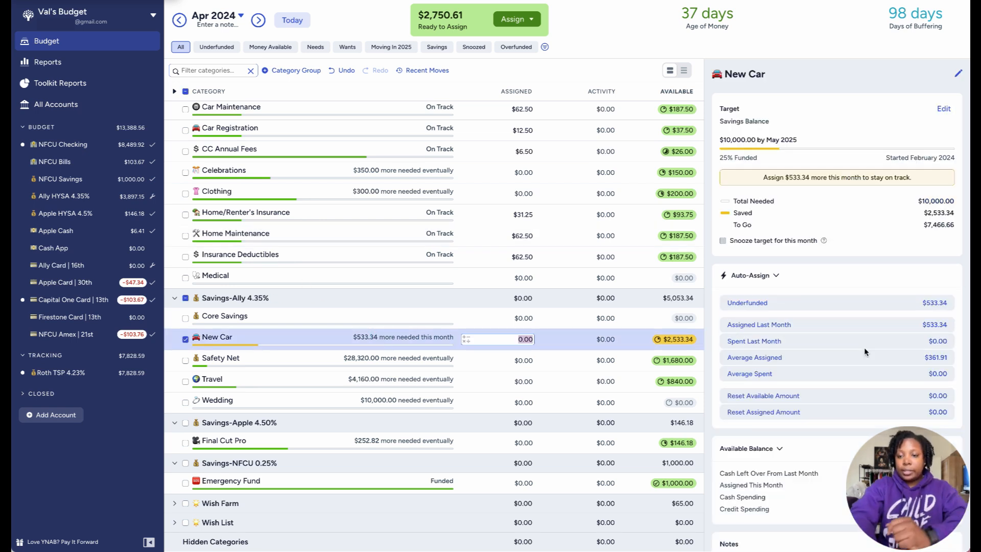
pyautogui.scroll(-2, 866, 351)
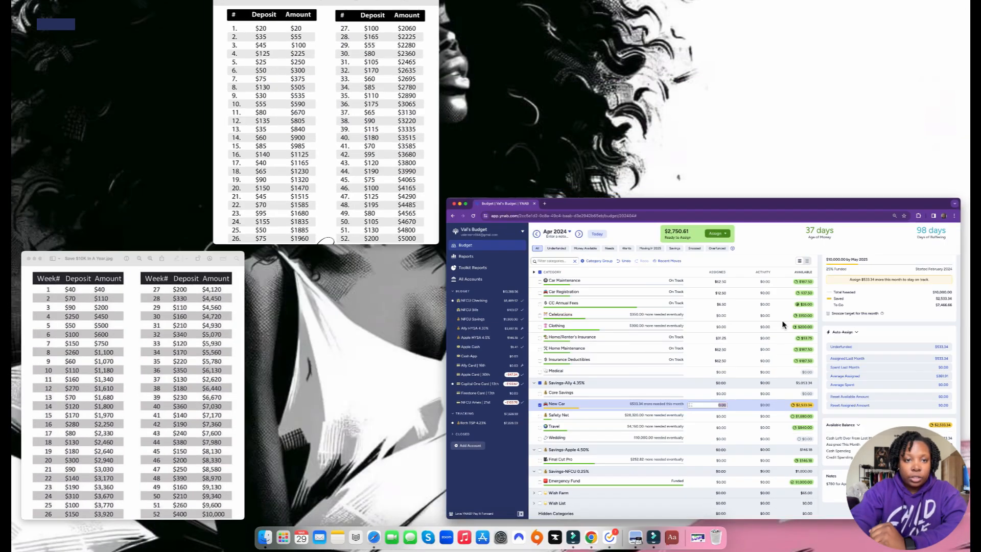
pyautogui.click(198, 363)
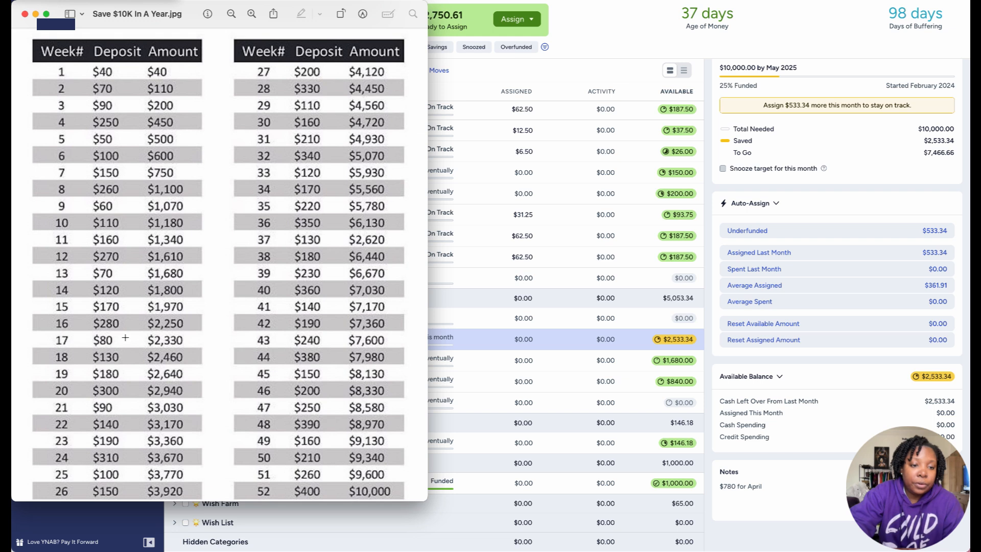
pyautogui.click(735, 491)
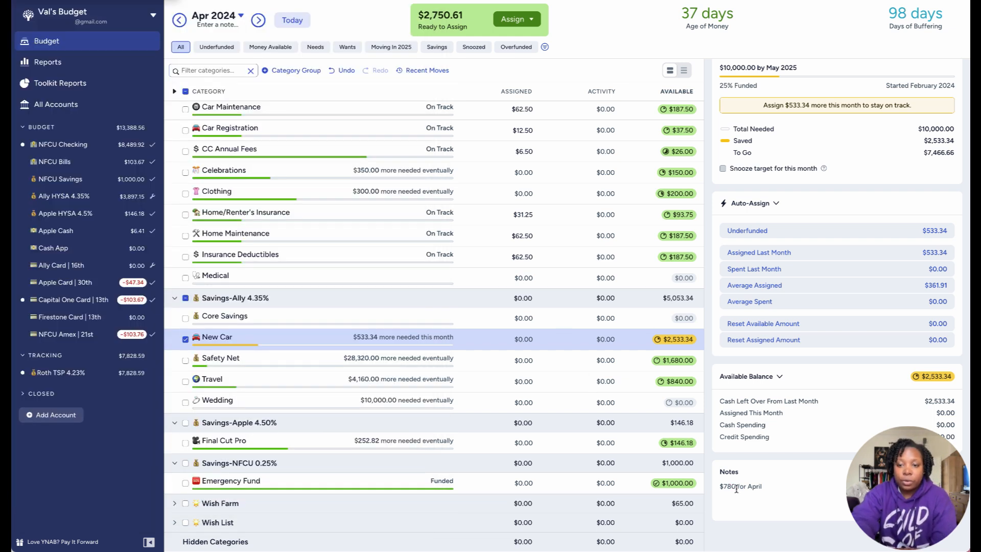
pyautogui.click(520, 339)
pyautogui.write('780')
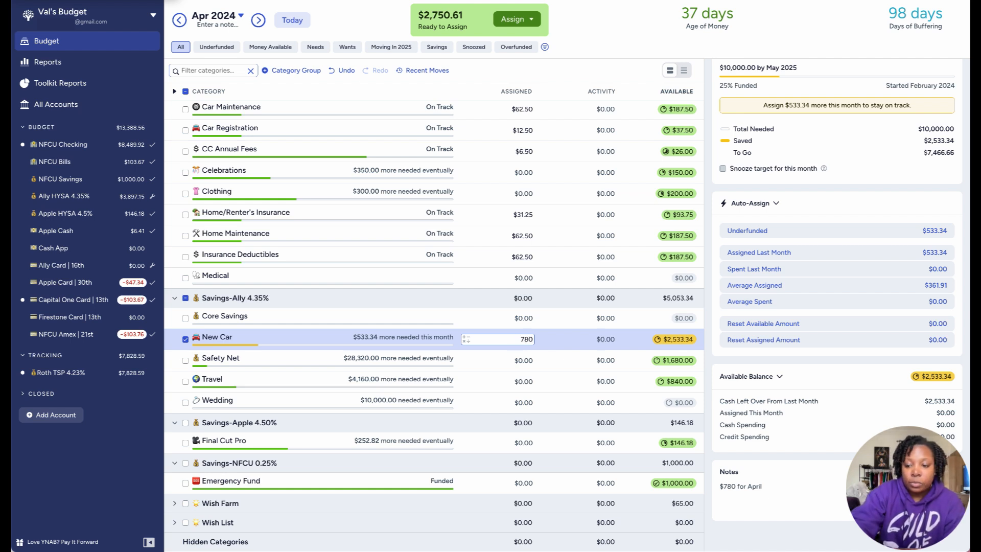
pyautogui.press('Return')
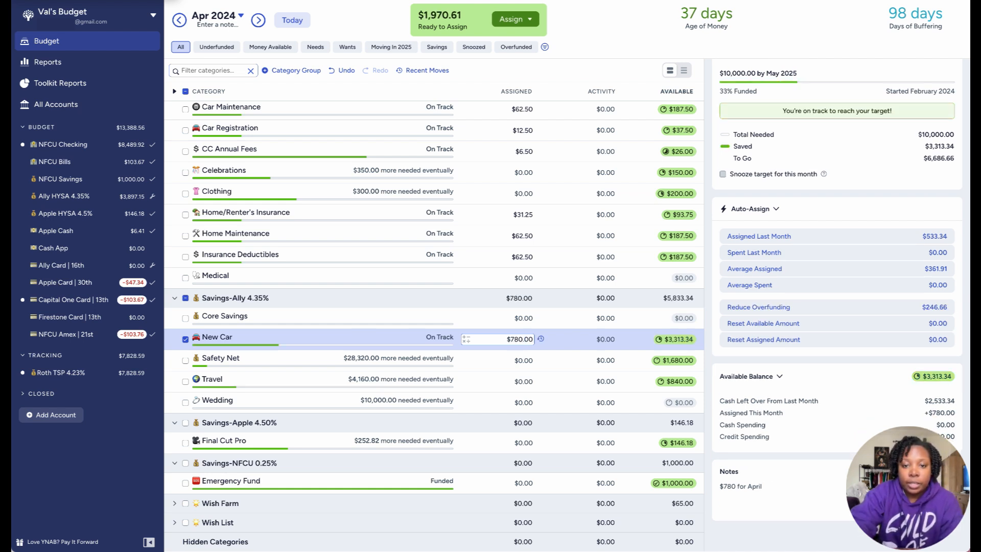
# - Check the Travel note against the Save $5K In A Year chart, assign $390 to Travel and clear the selection
pyautogui.click(470, 378)
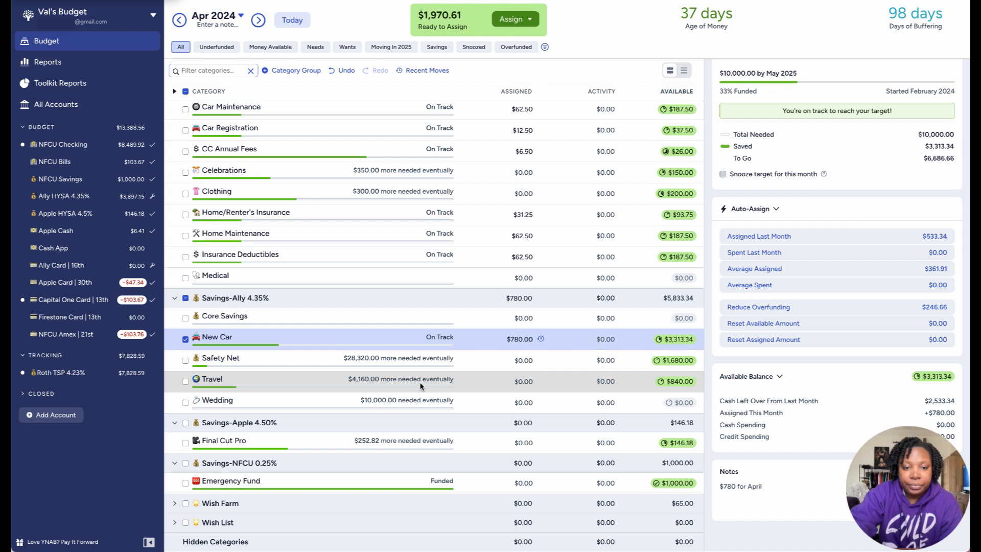
pyautogui.click(313, 381)
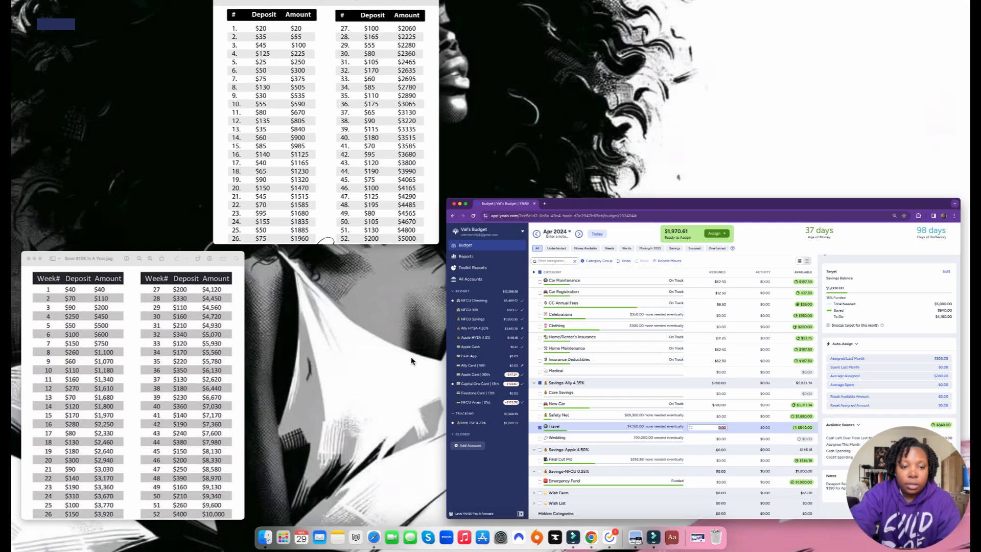
pyautogui.click(383, 195)
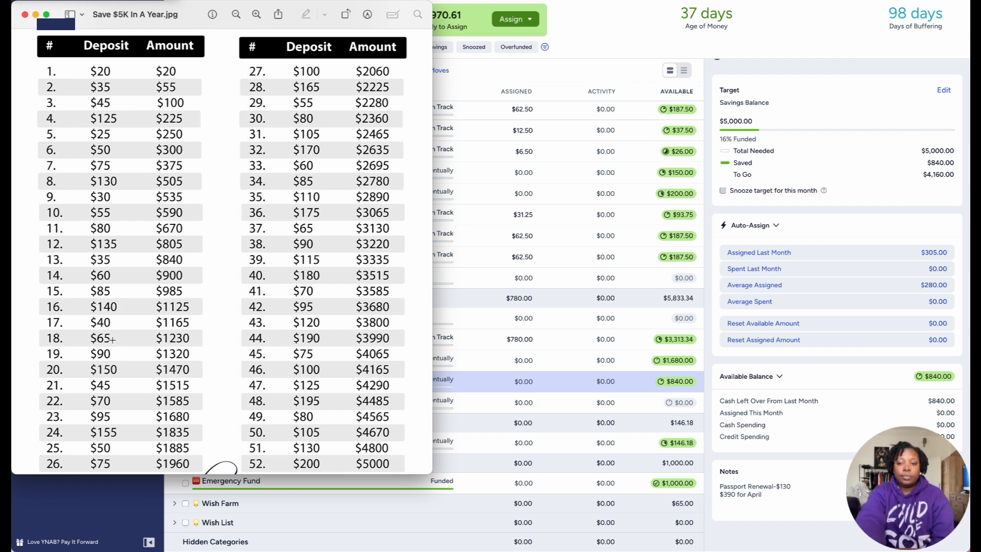
pyautogui.click(732, 503)
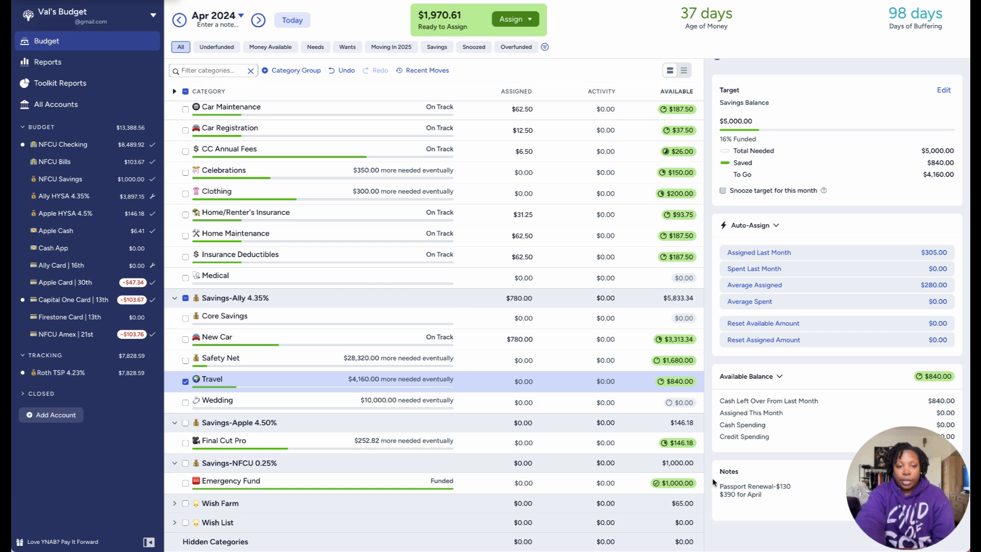
pyautogui.click(525, 381)
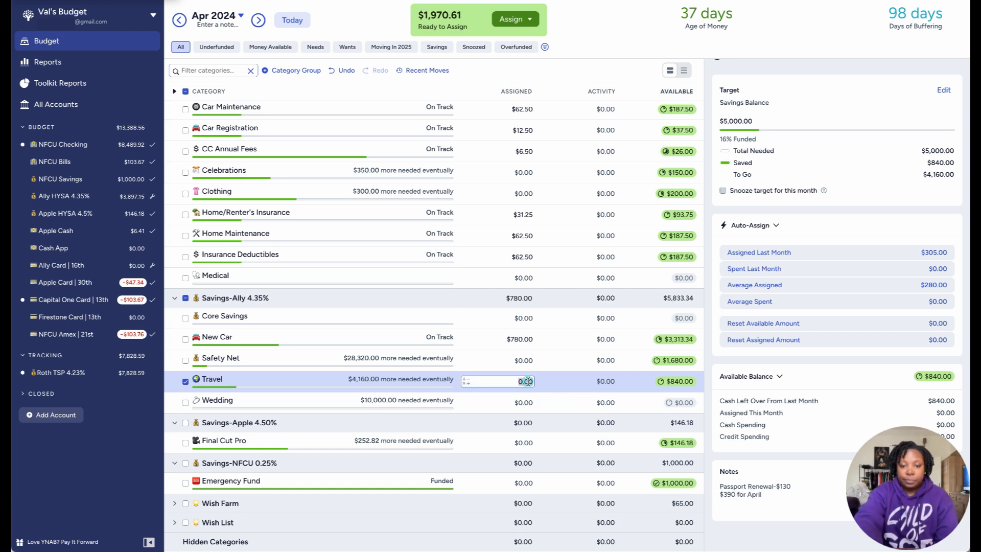
pyautogui.write('390')
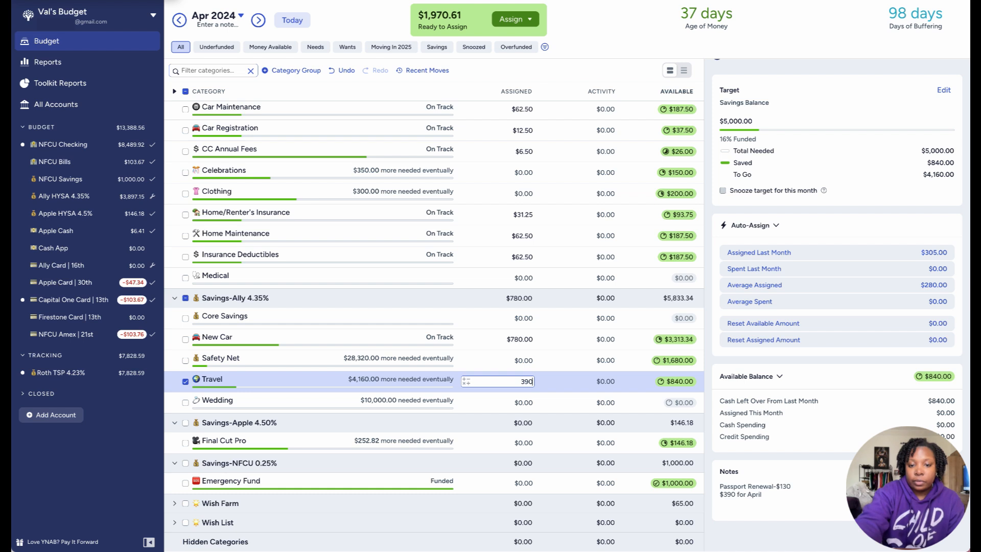
pyautogui.press('Return')
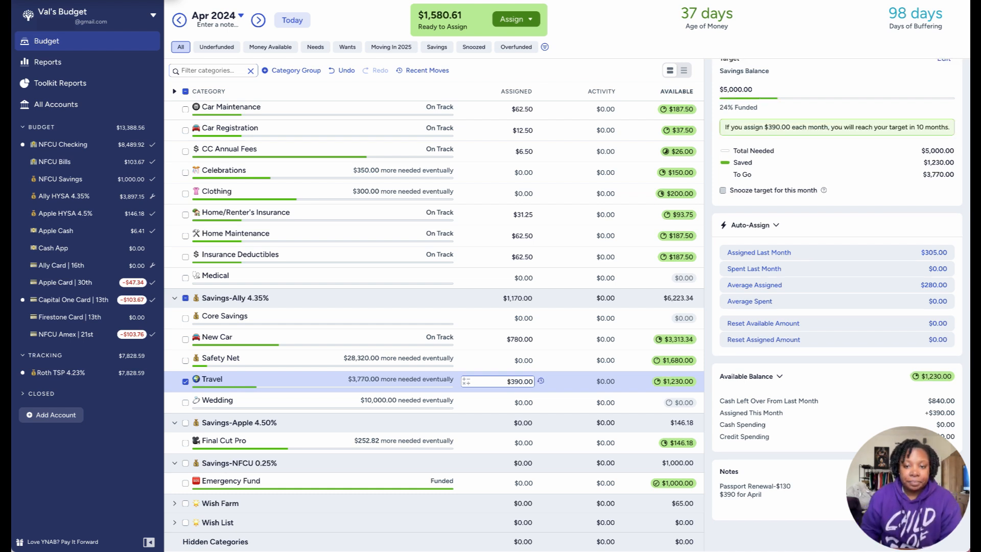
pyautogui.click(185, 382)
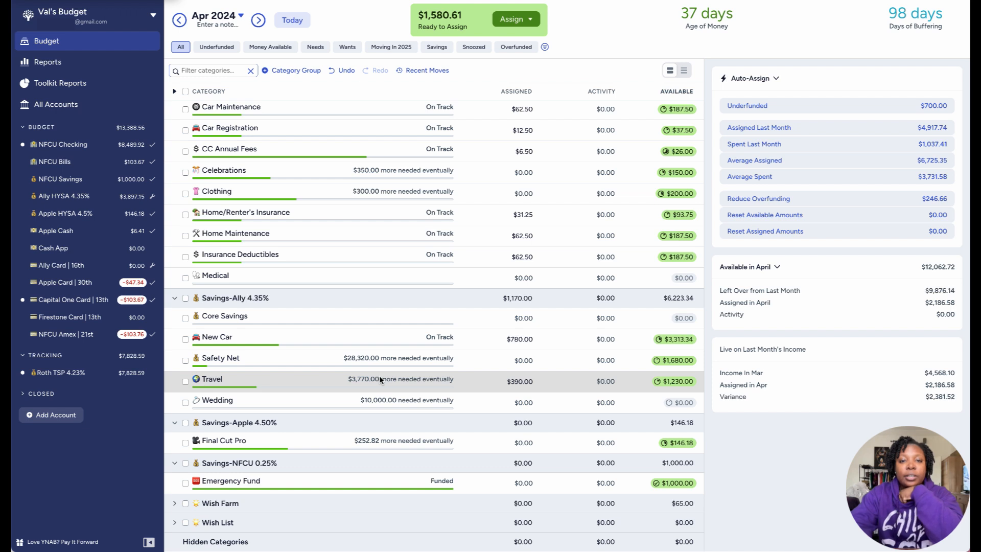
# - Review the April assignments and available balances from the savings groups up through True Expenses
pyautogui.scroll(4, 379, 375)
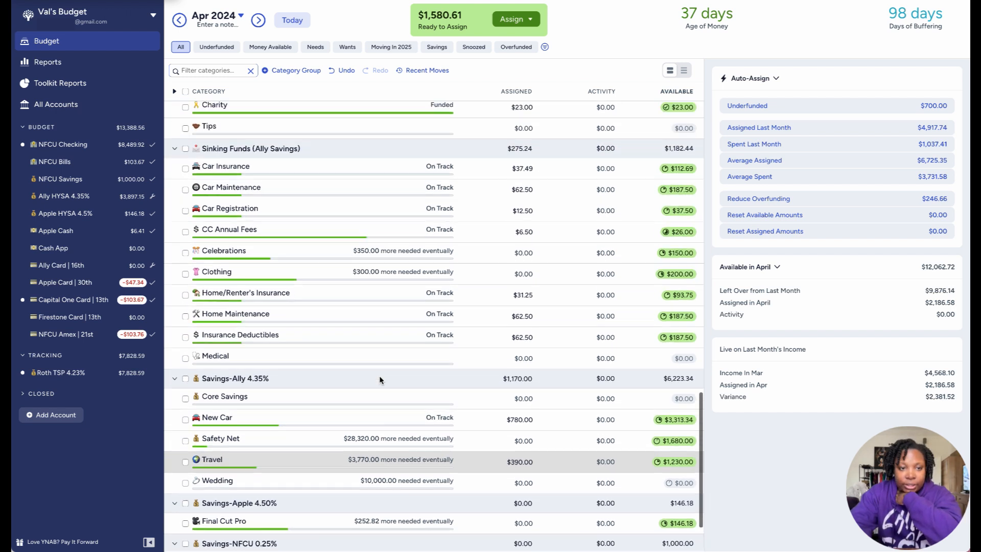
pyautogui.scroll(3, 379, 379)
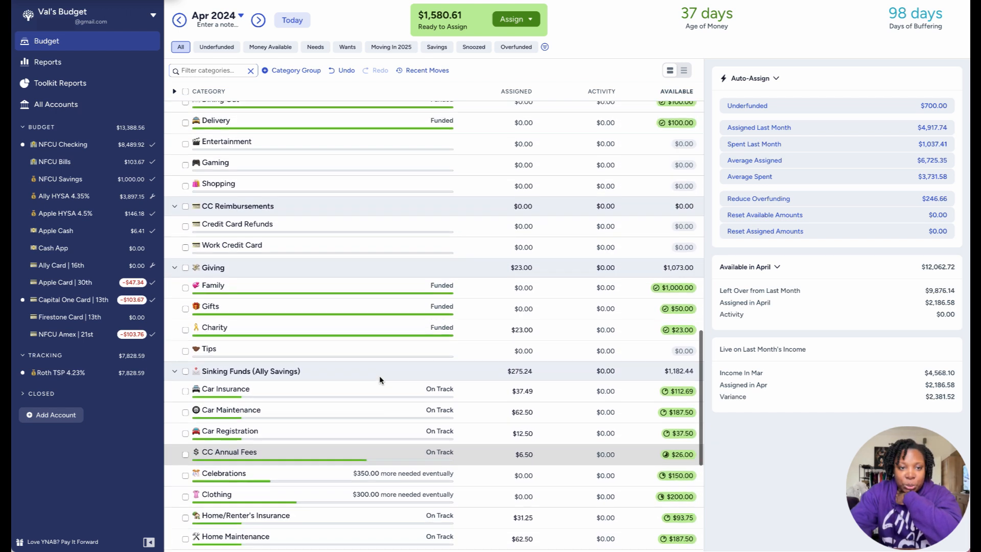
pyautogui.scroll(4, 379, 379)
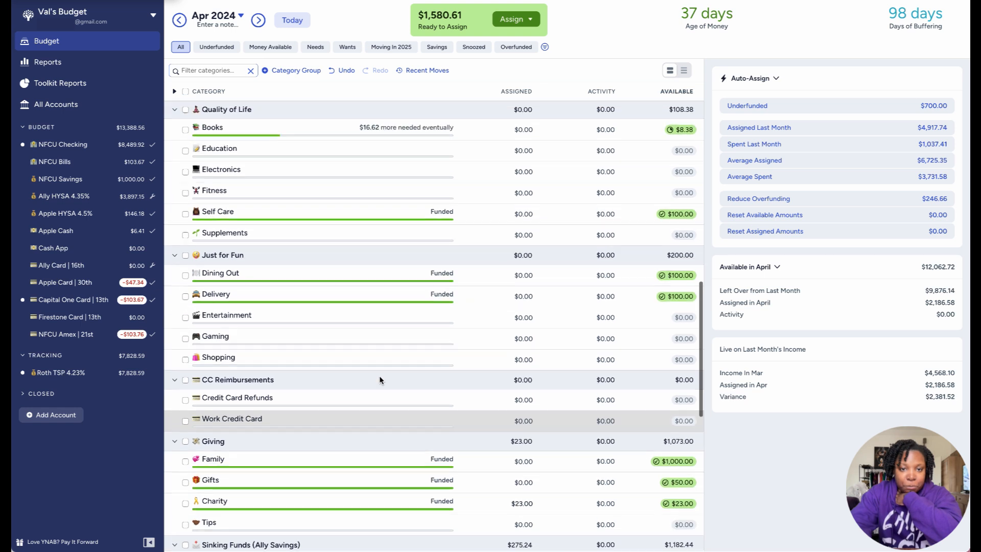
pyautogui.scroll(3, 380, 379)
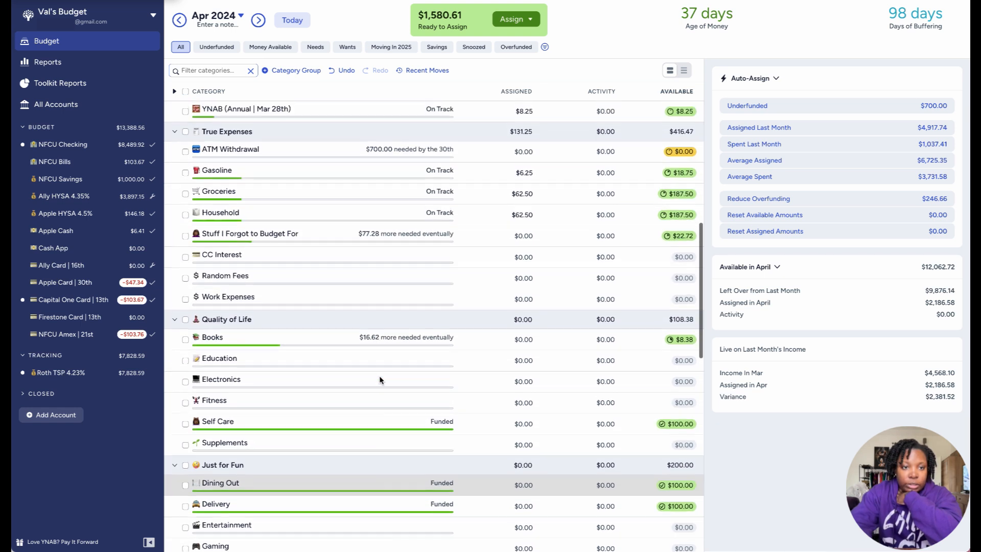
pyautogui.scroll(1, 379, 379)
pyautogui.scroll(-2, 379, 379)
pyautogui.scroll(-7, 380, 379)
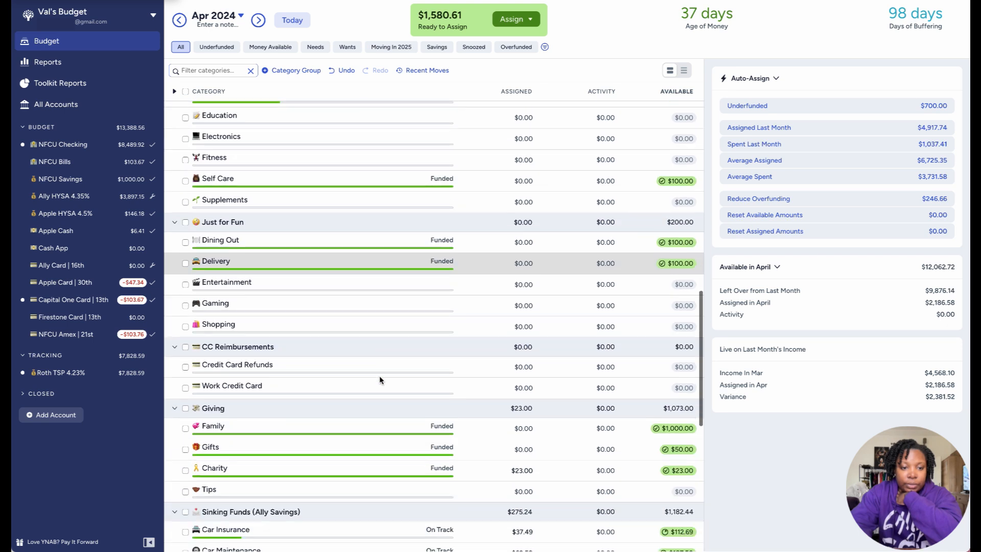
pyautogui.scroll(-1, 380, 379)
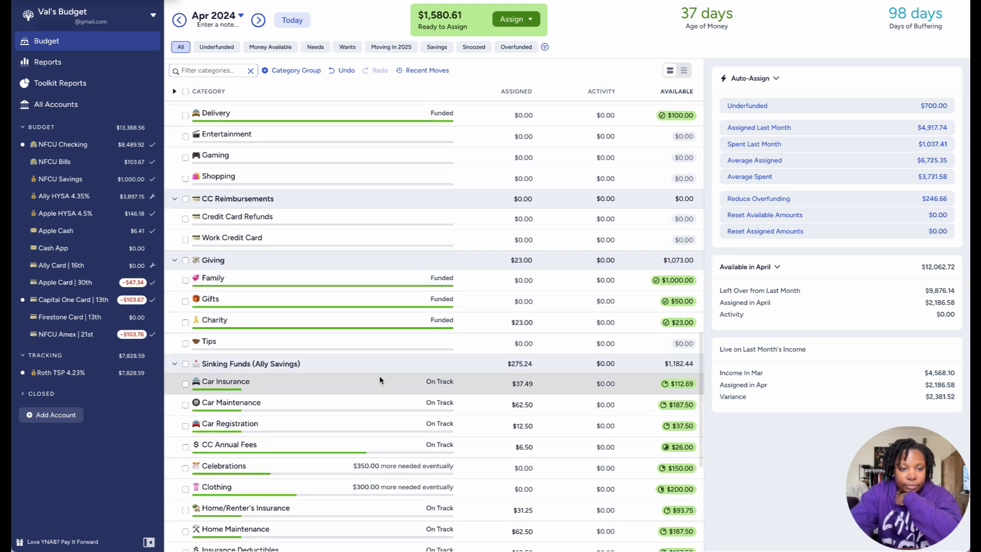
pyautogui.scroll(-6, 379, 379)
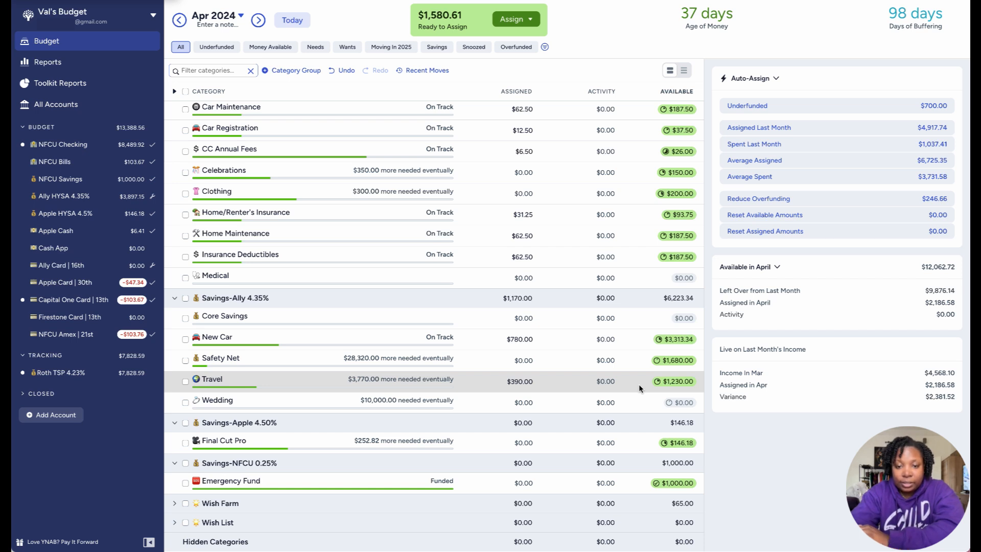
# - Add $1,000 to Travel's April assigned amount and clear the category selection
pyautogui.click(518, 381)
pyautogui.press('Right')
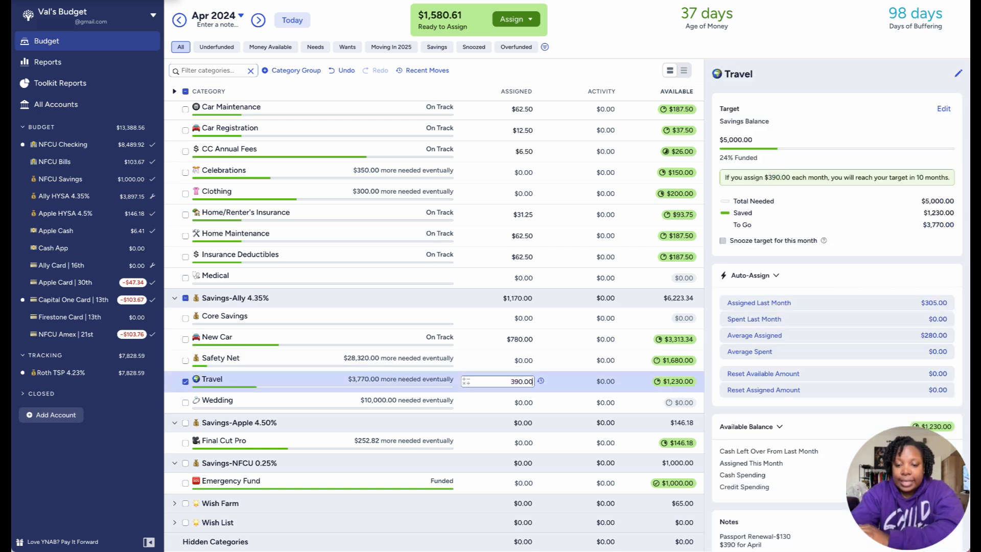
pyautogui.write('+')
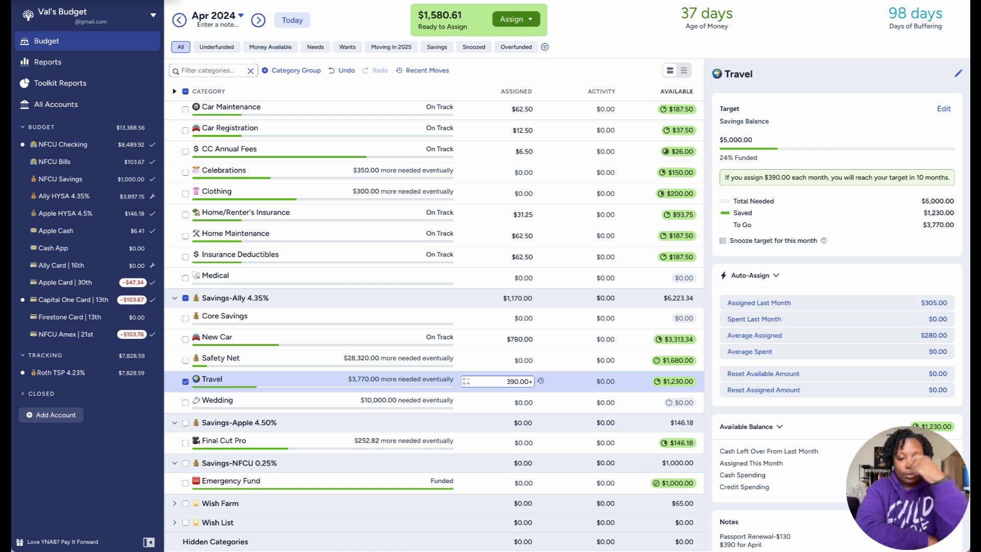
pyautogui.write('1000')
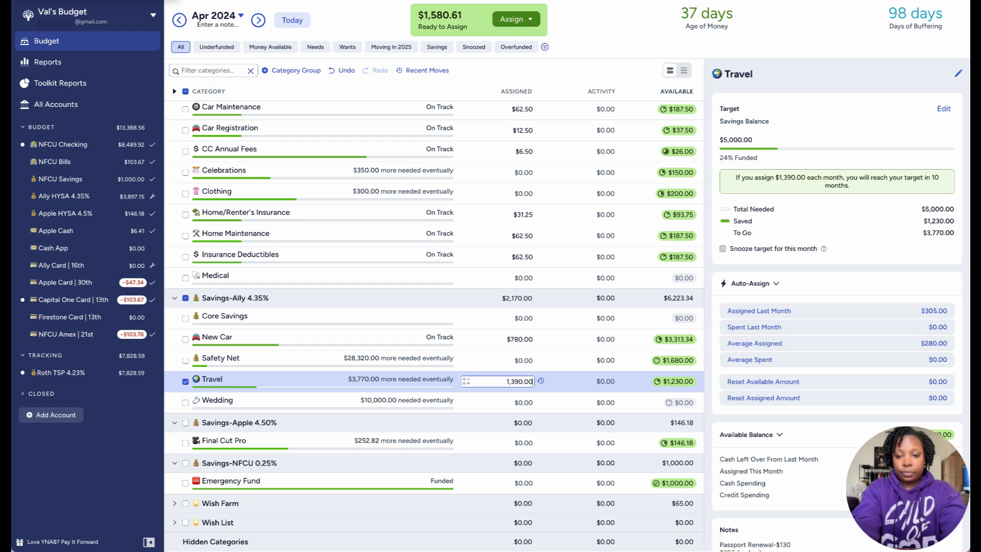
pyautogui.press('Return')
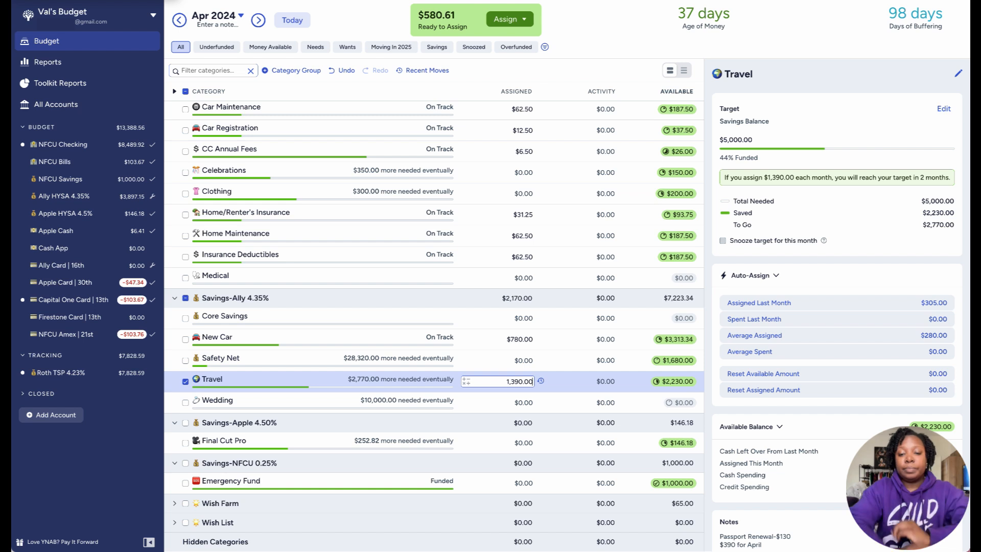
pyautogui.click(186, 381)
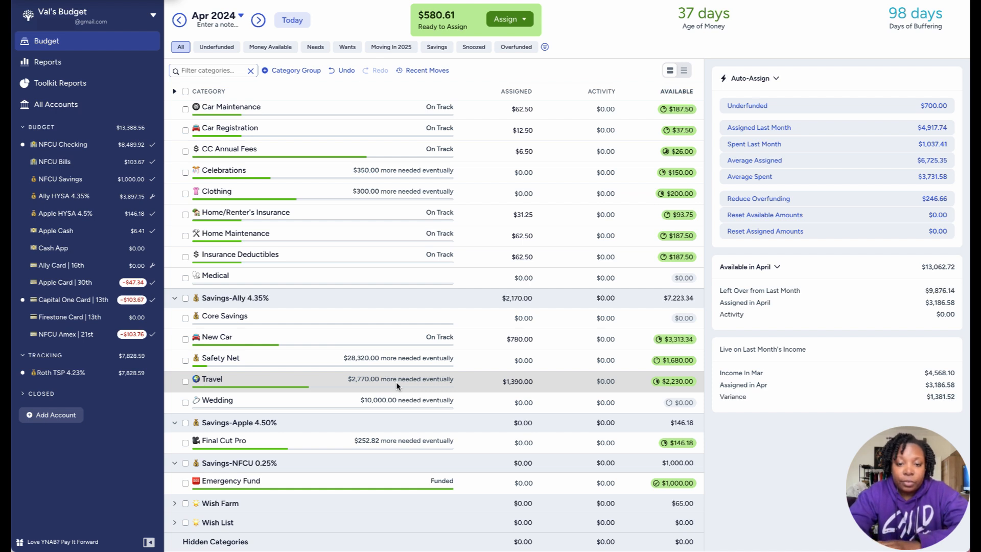
# - Examine the April funding of the savings, Giving and Just for Fun categories, including the Shopping and Dining Out assigned amounts
pyautogui.scroll(10, 398, 386)
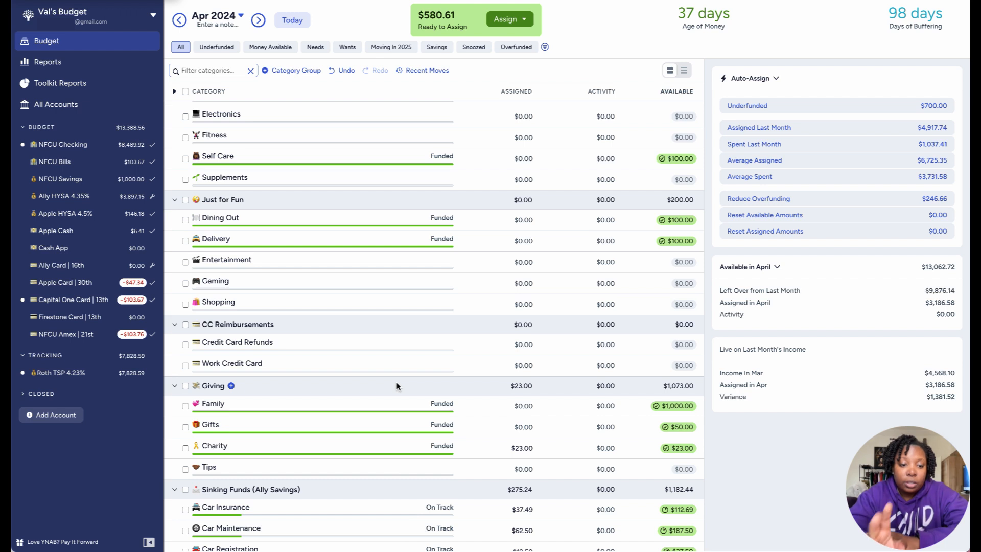
pyautogui.scroll(-10, 398, 385)
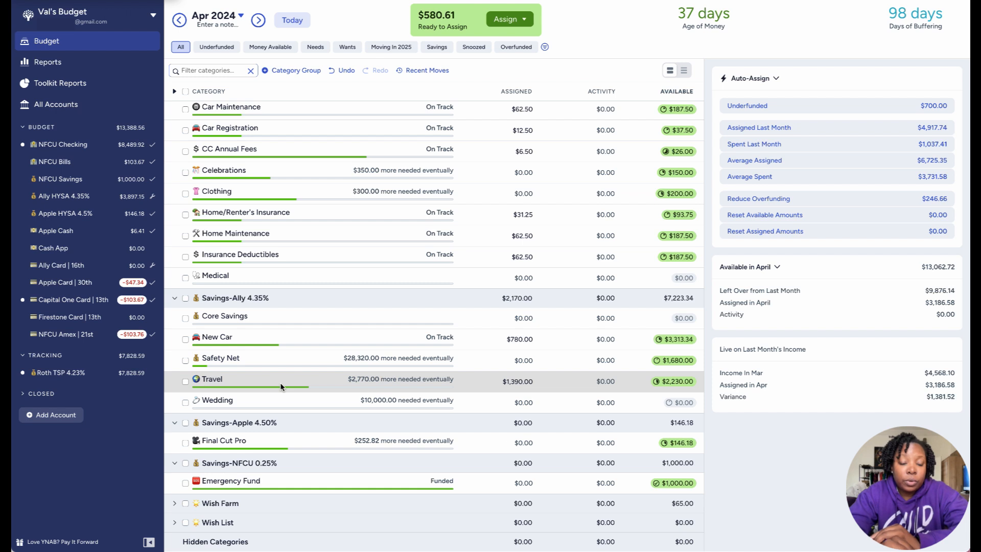
pyautogui.scroll(8, 281, 386)
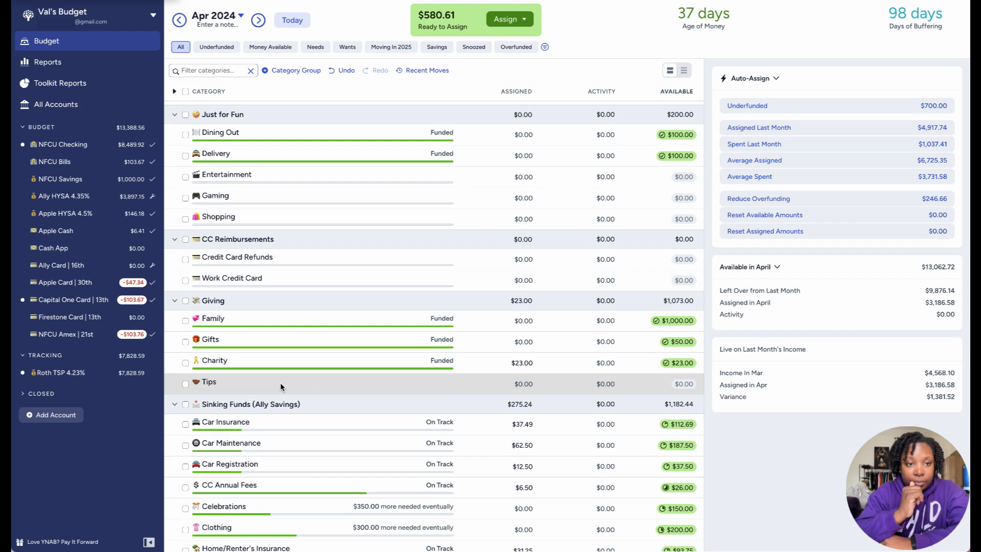
pyautogui.scroll(1, 281, 387)
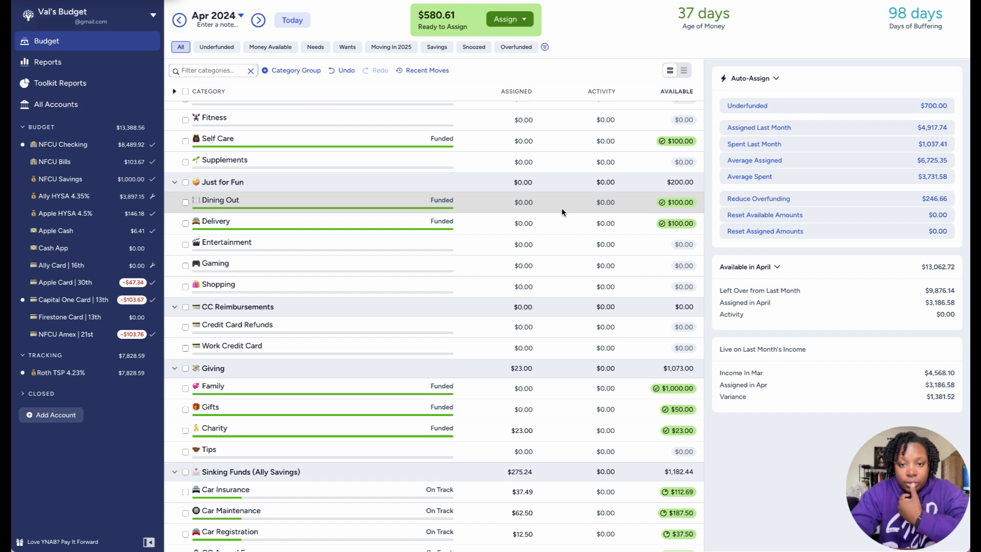
pyautogui.click(529, 286)
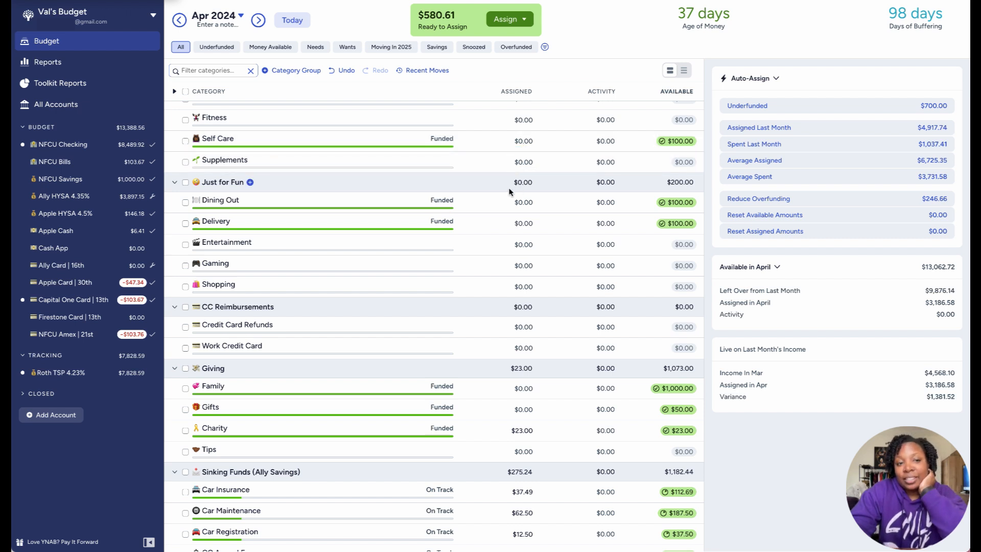
pyautogui.click(505, 202)
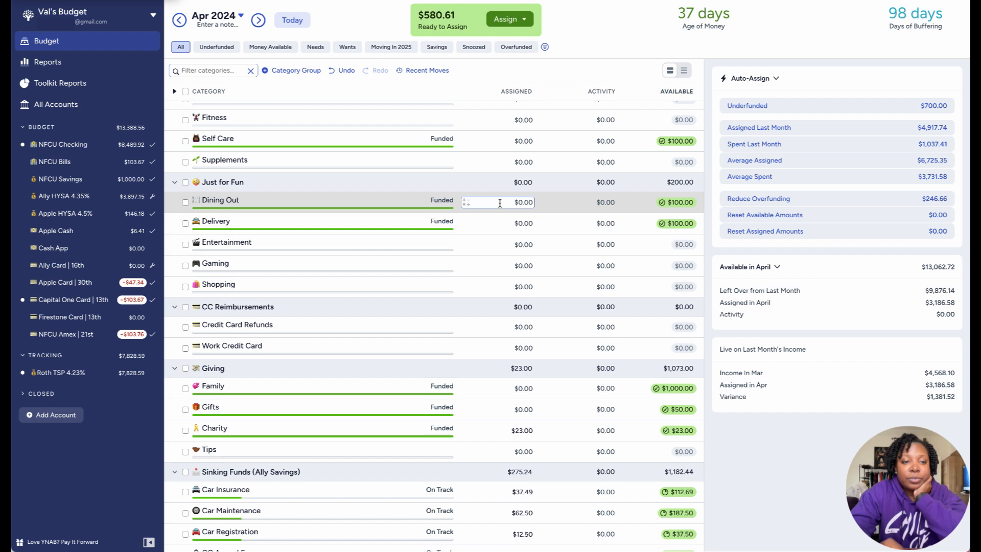
# - Assign $100 to Dining Out for April
pyautogui.click(499, 203)
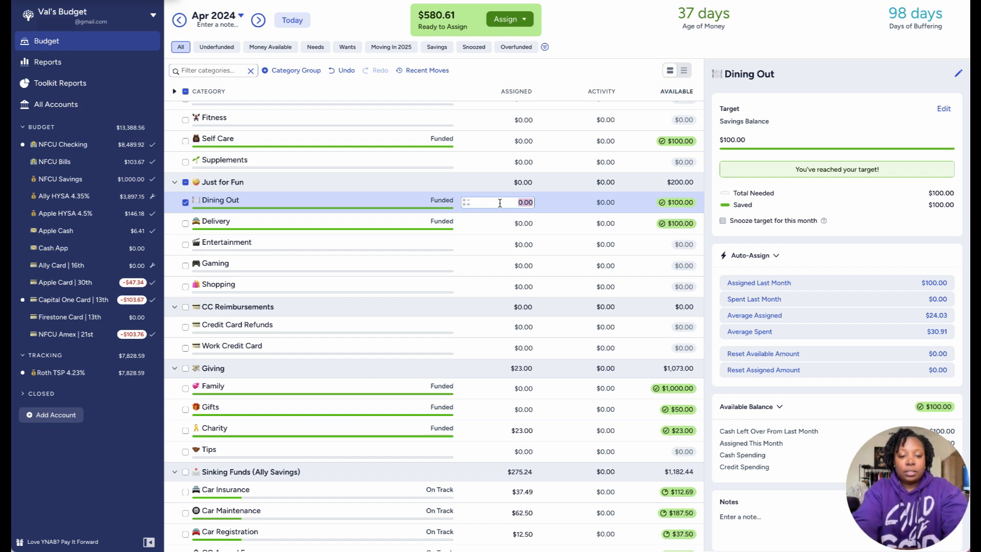
pyautogui.write('1')
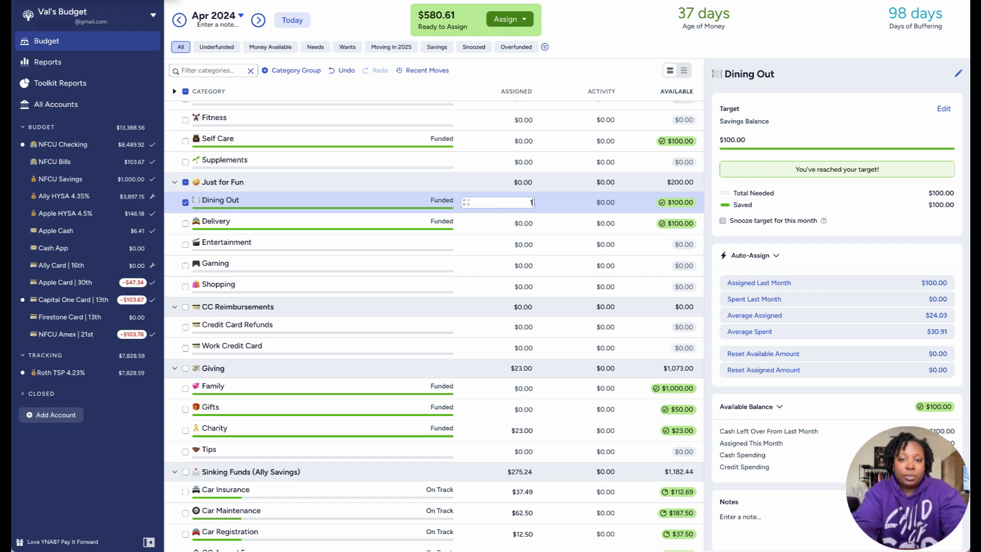
pyautogui.write('00')
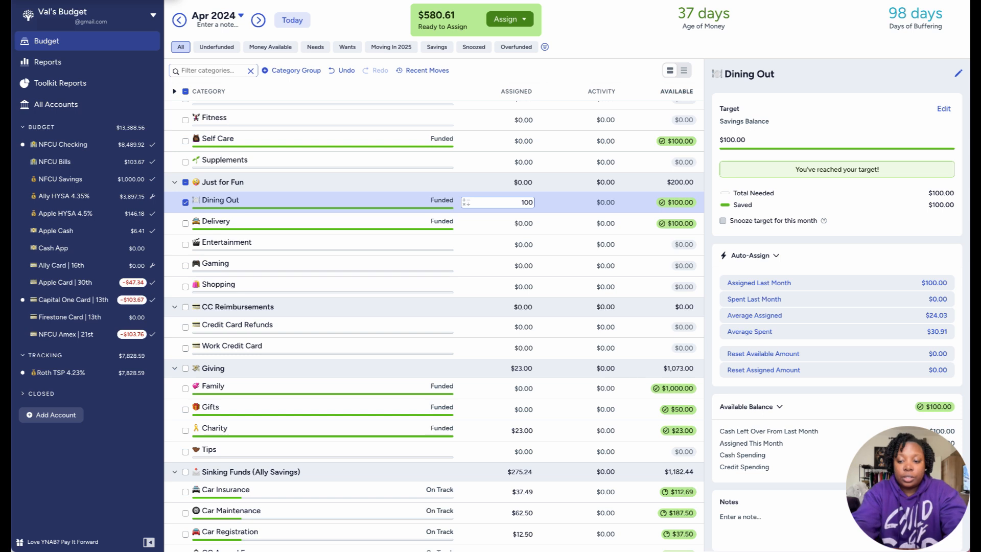
pyautogui.press('Return')
# - Assign the remaining $480.61 of Ready to Assign money to Shopping for April
pyautogui.click(496, 288)
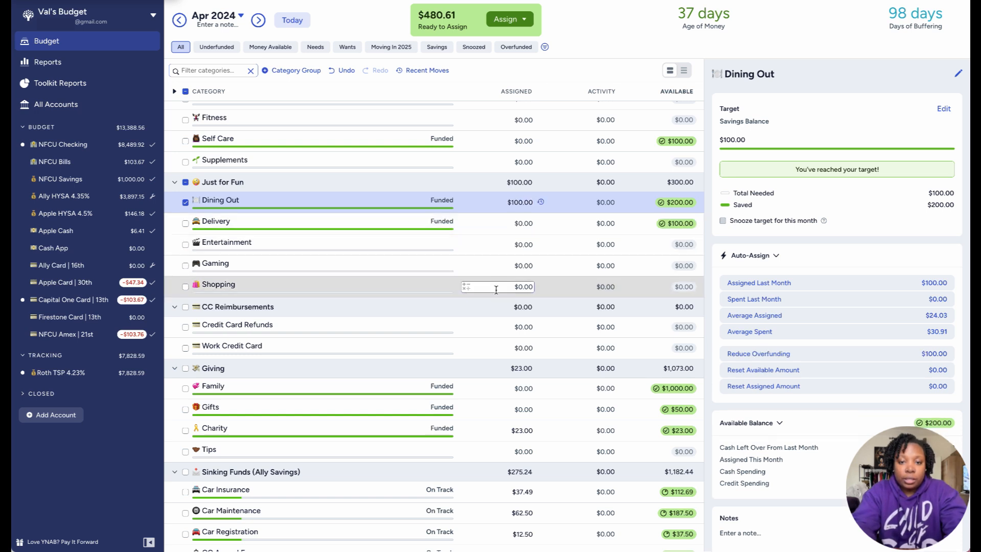
pyautogui.click(503, 290)
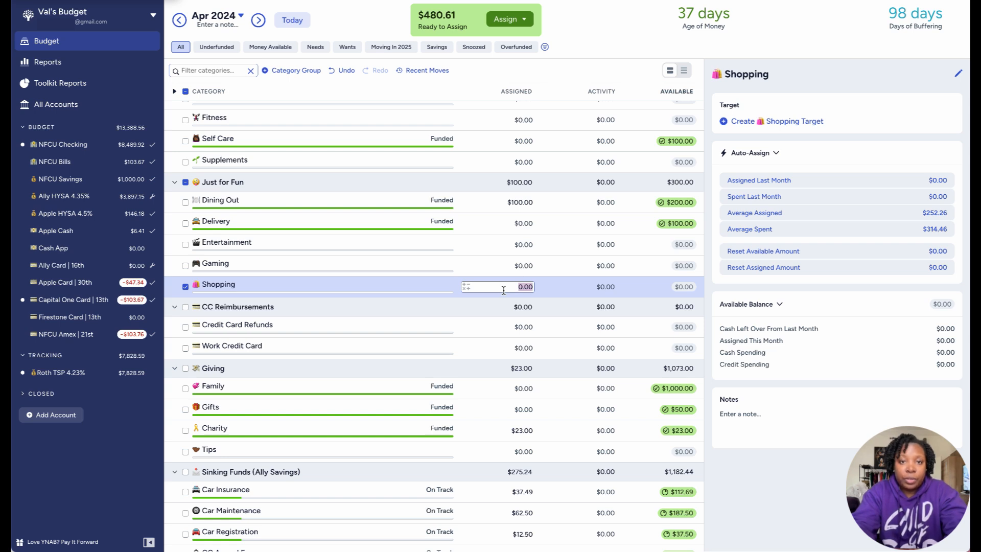
pyautogui.write('480')
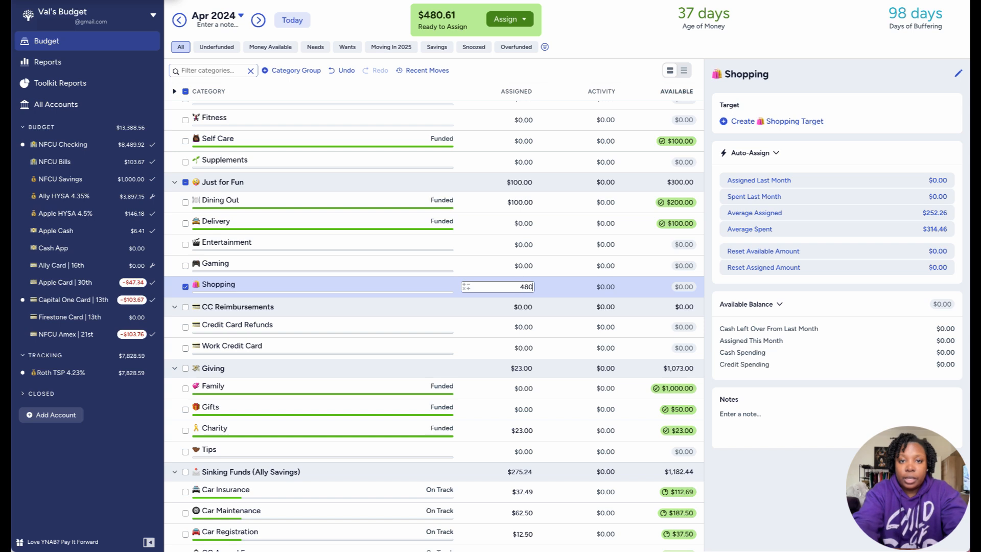
pyautogui.write('.61')
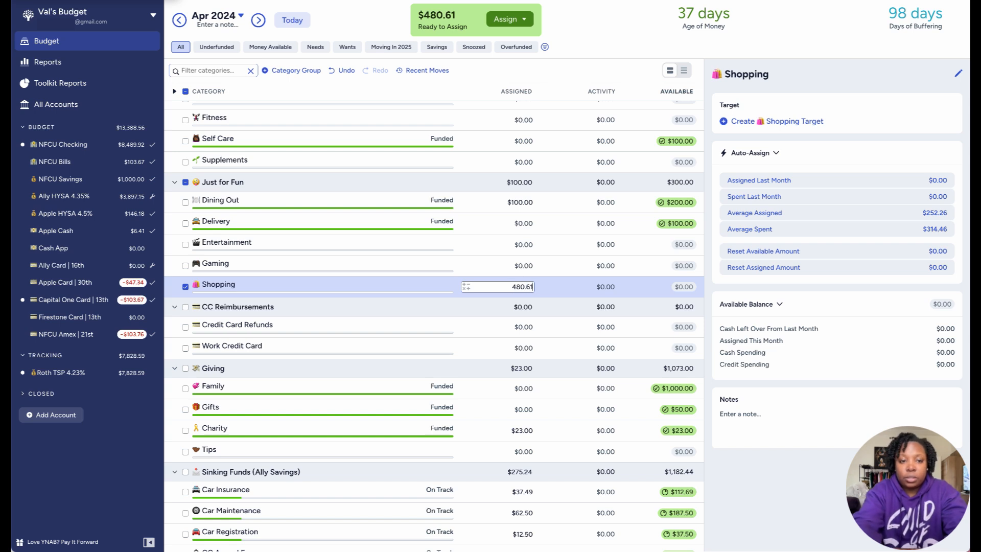
pyautogui.press('Return')
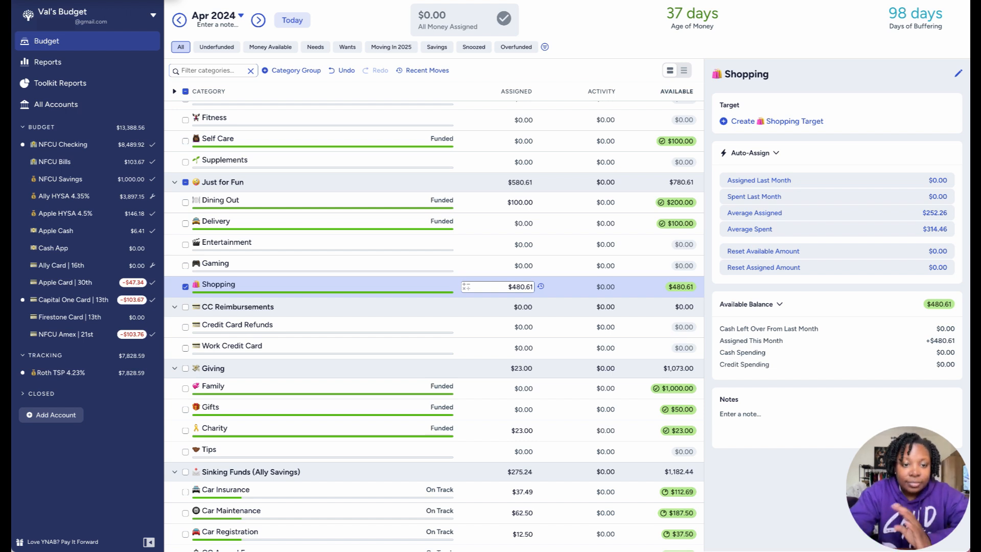
# - Review the April assigned and available amounts from Just for Fun up to Holding, and back down through Quality of Life
pyautogui.scroll(2, 499, 303)
pyautogui.scroll(4, 499, 303)
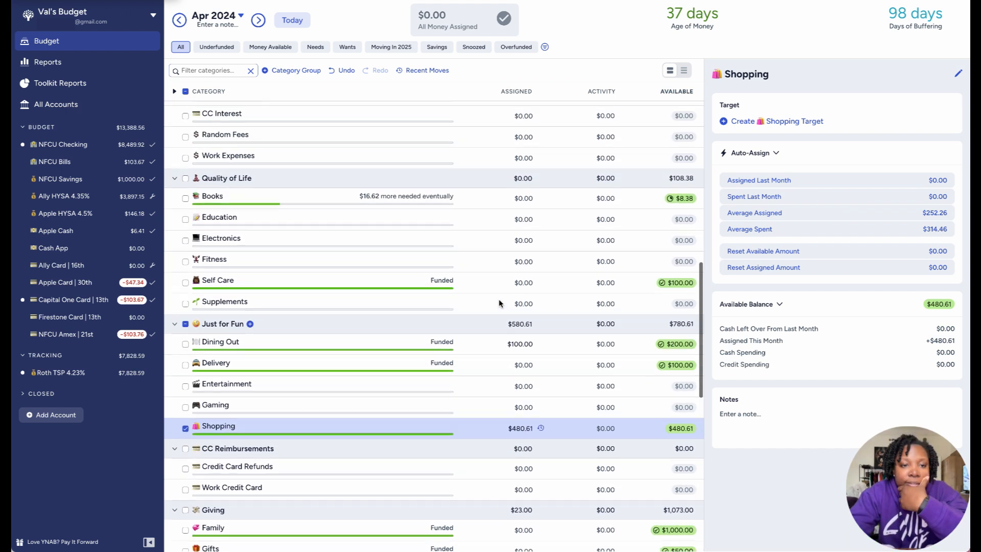
pyautogui.scroll(2, 499, 303)
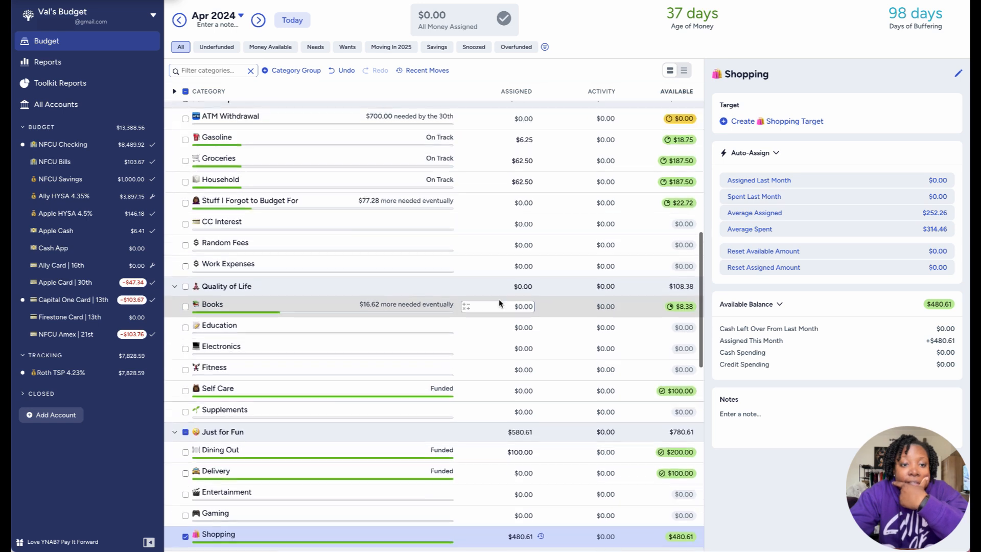
pyautogui.scroll(5, 499, 303)
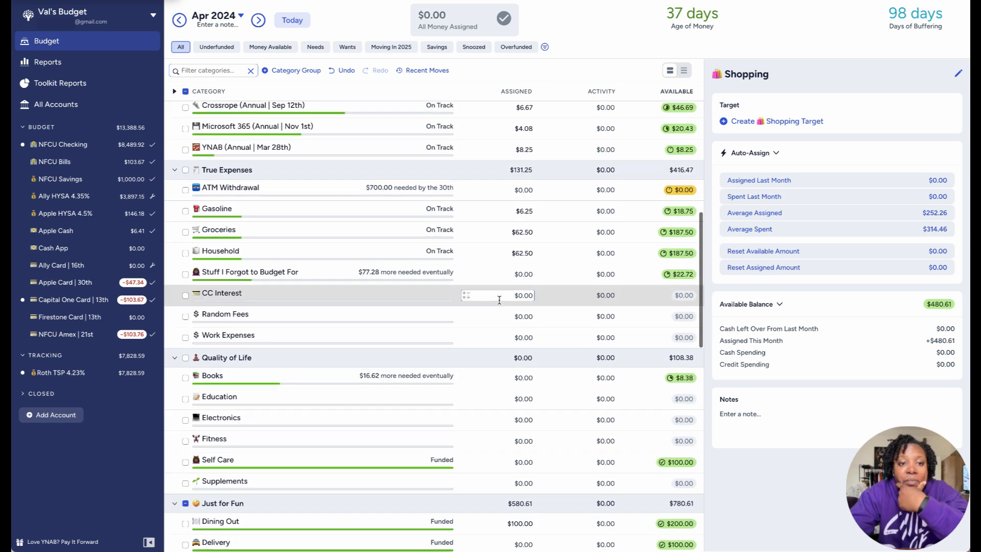
pyautogui.scroll(6, 500, 303)
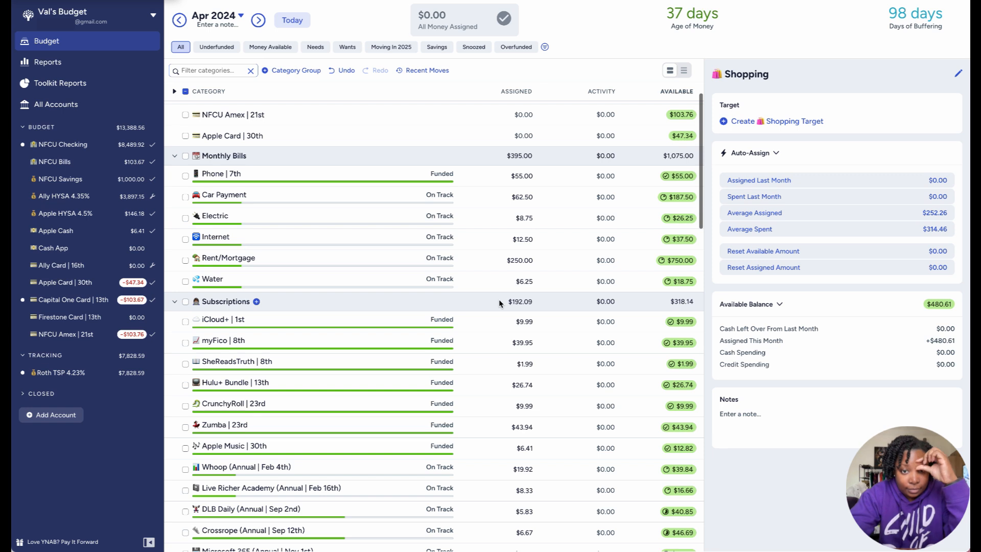
pyautogui.scroll(3, 498, 299)
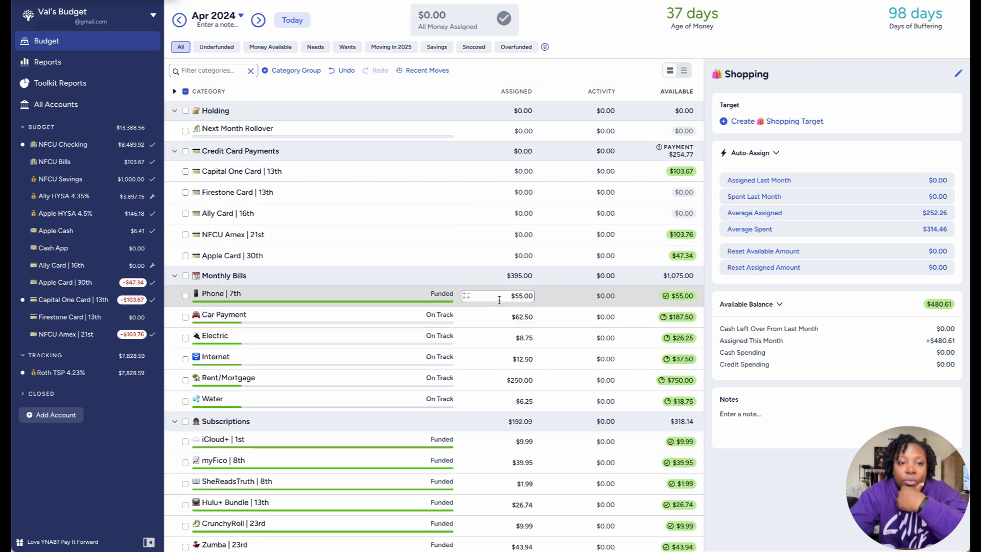
pyautogui.scroll(-4, 499, 299)
pyautogui.scroll(-5, 499, 300)
pyautogui.scroll(-4, 498, 300)
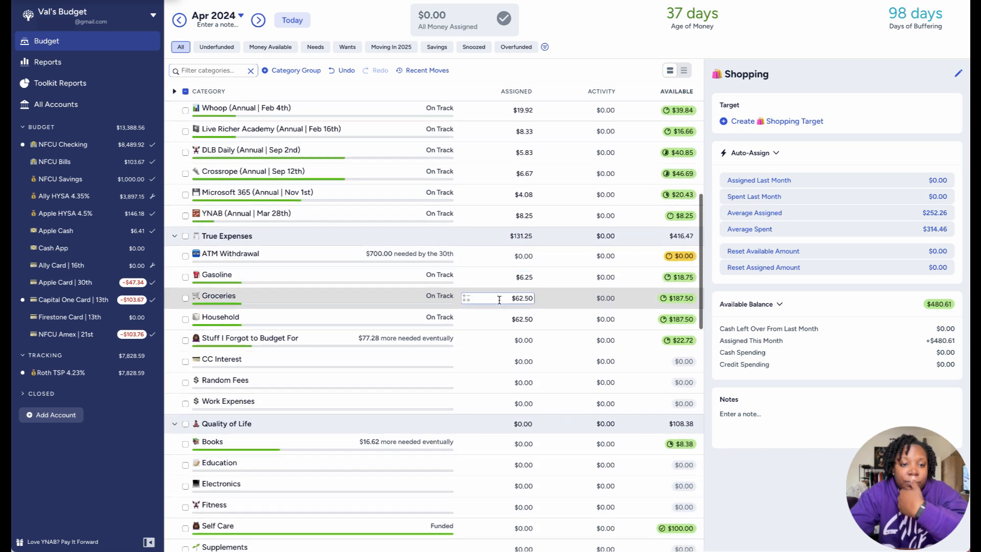
pyautogui.scroll(-1, 499, 299)
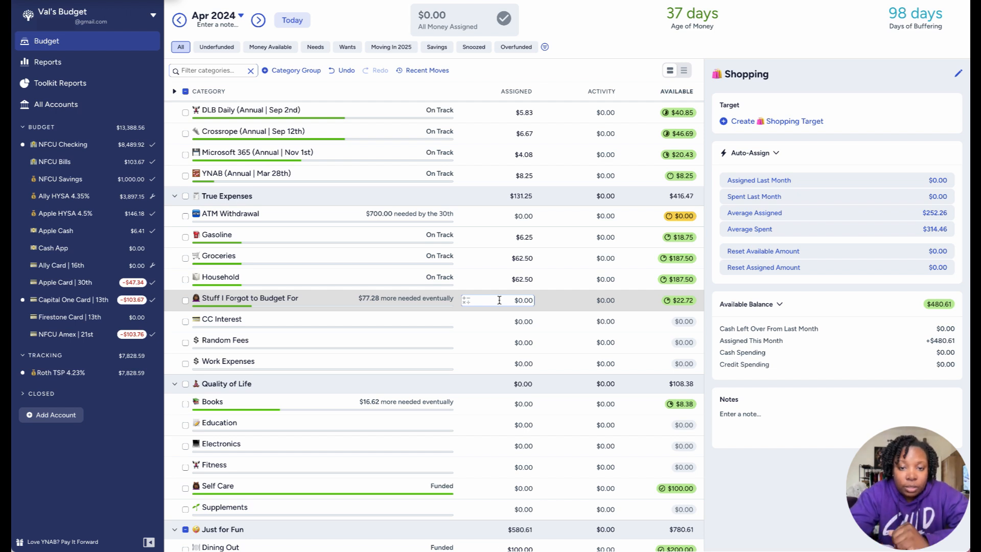
pyautogui.scroll(-2, 499, 299)
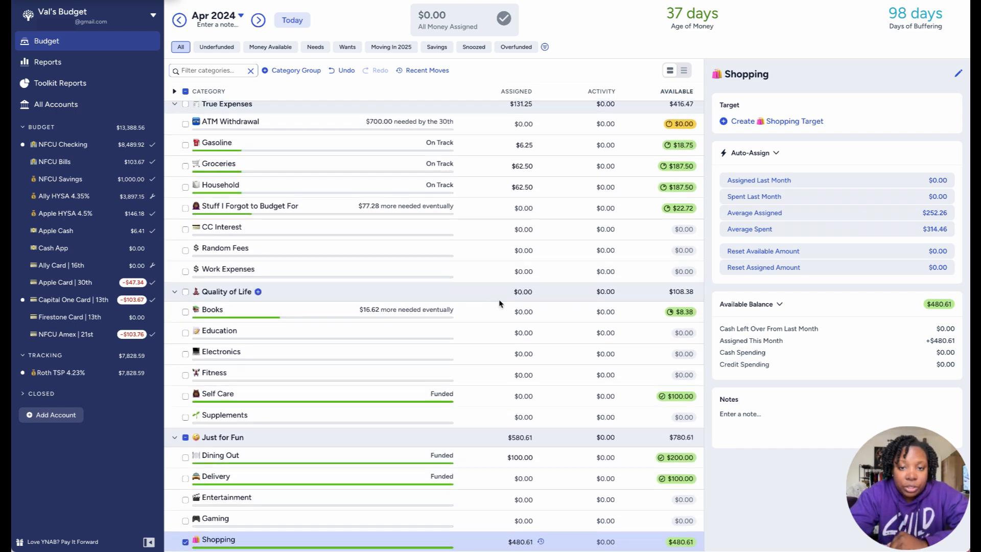
pyautogui.scroll(-1, 499, 300)
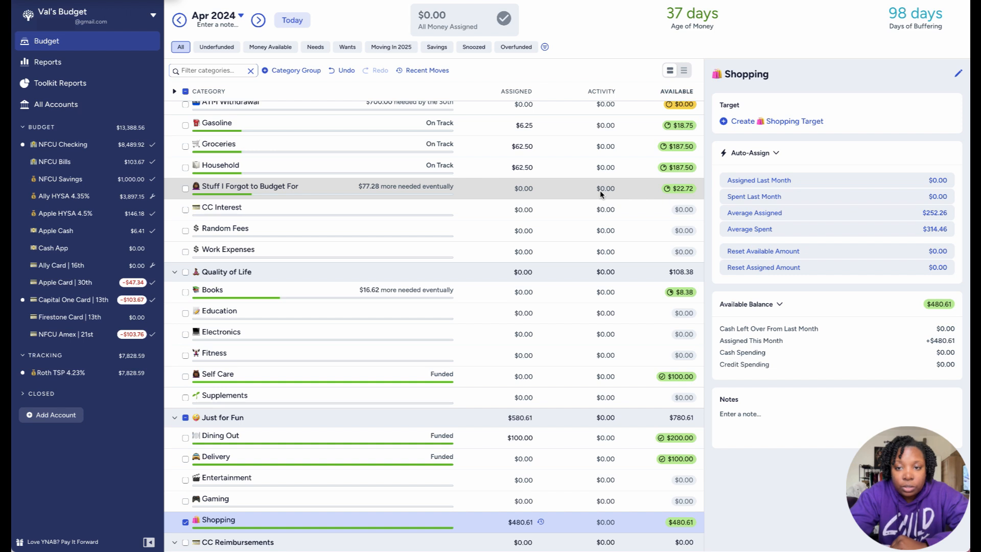
# - Recheck the April funding of the Subscriptions, True Expenses, Just for Fun and Giving categories, and clear the Shopping selection
pyautogui.click(513, 317)
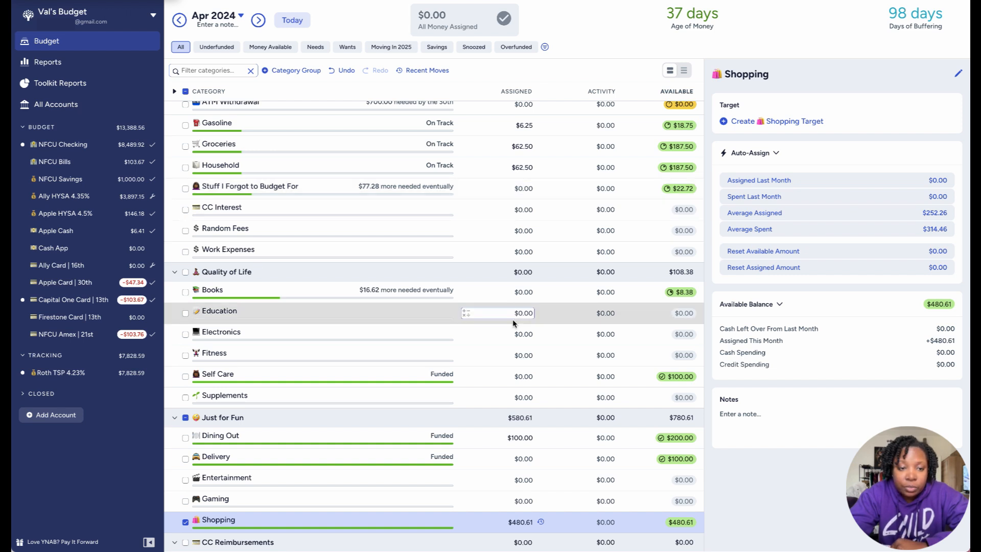
pyautogui.scroll(-3, 513, 321)
pyautogui.click(513, 320)
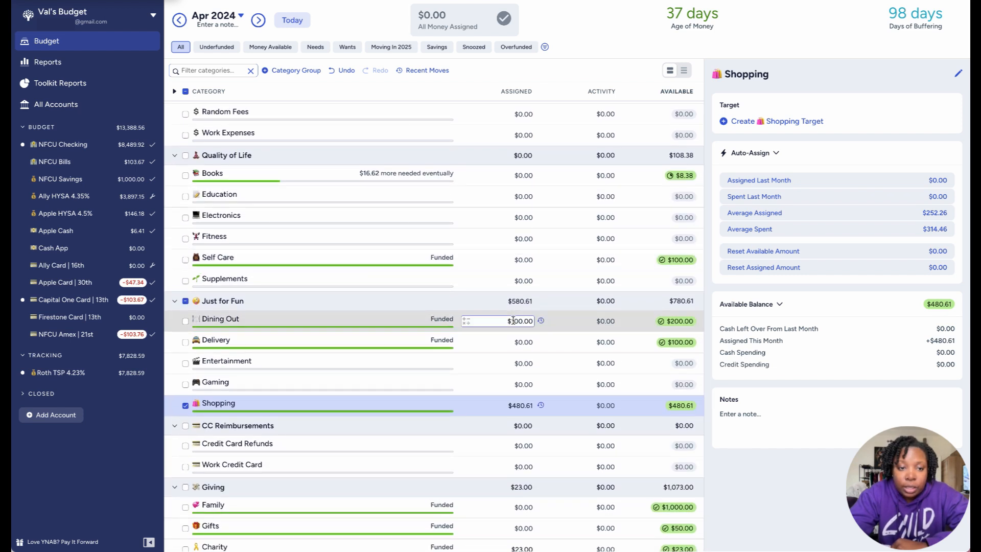
pyautogui.scroll(-5, 512, 320)
pyautogui.click(512, 324)
pyautogui.scroll(15, 513, 321)
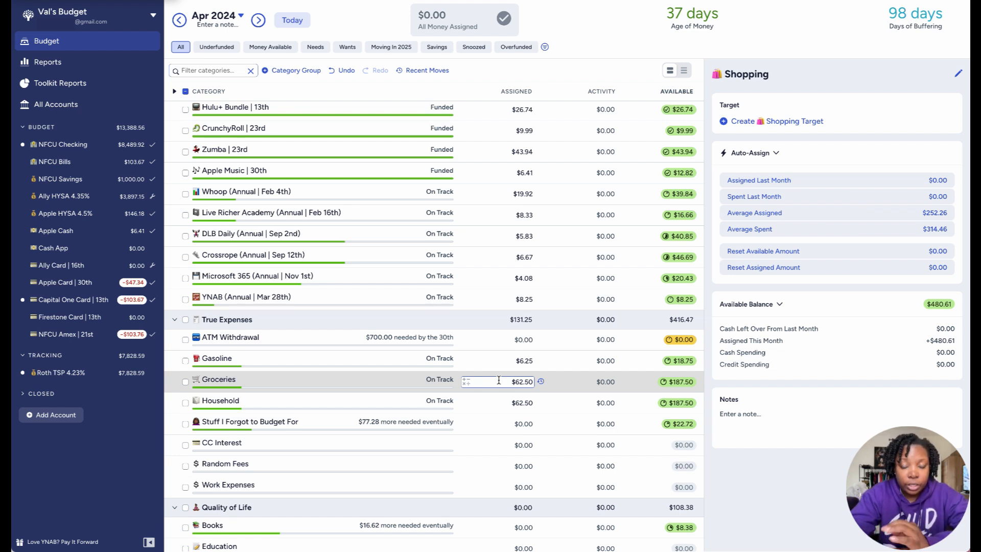
pyautogui.scroll(1, 498, 380)
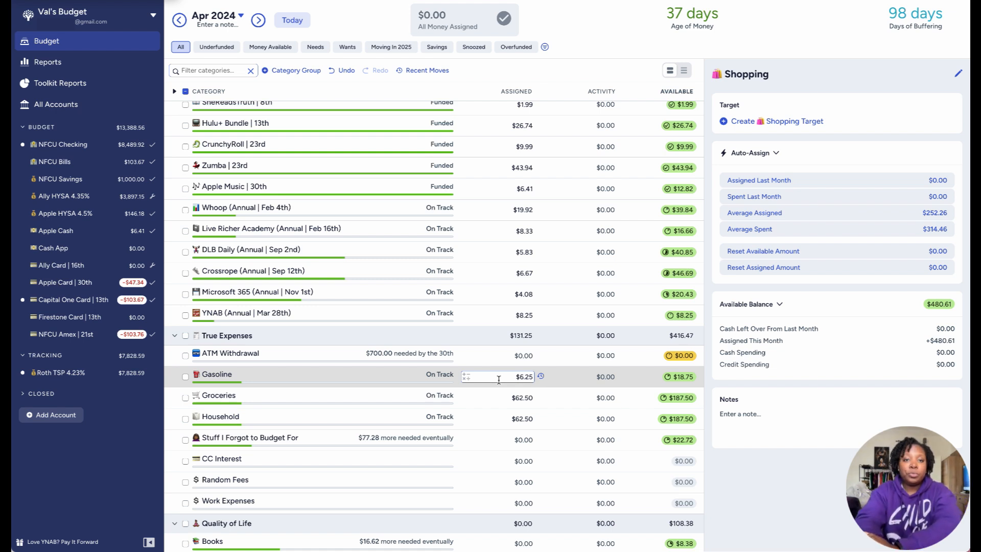
pyautogui.scroll(-10, 498, 380)
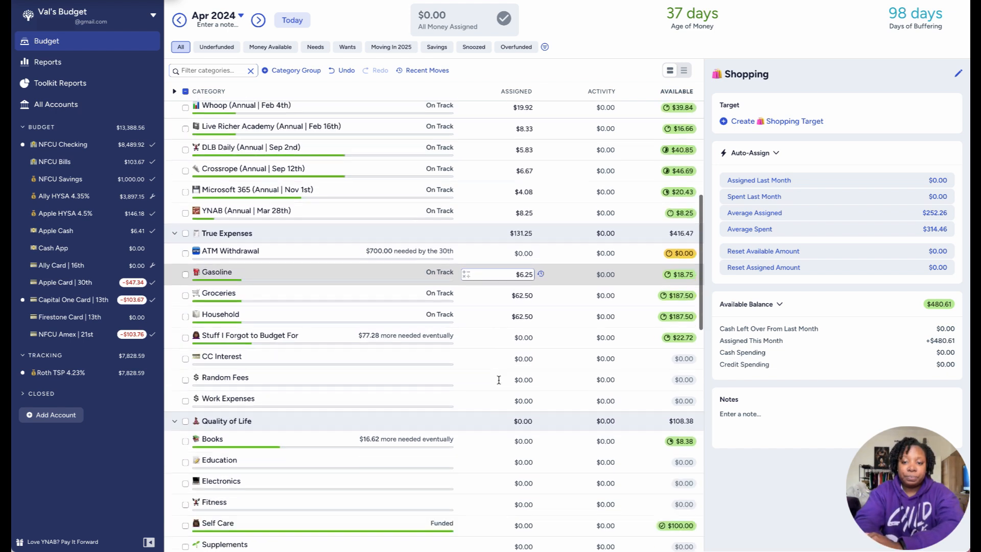
pyautogui.scroll(-6, 499, 382)
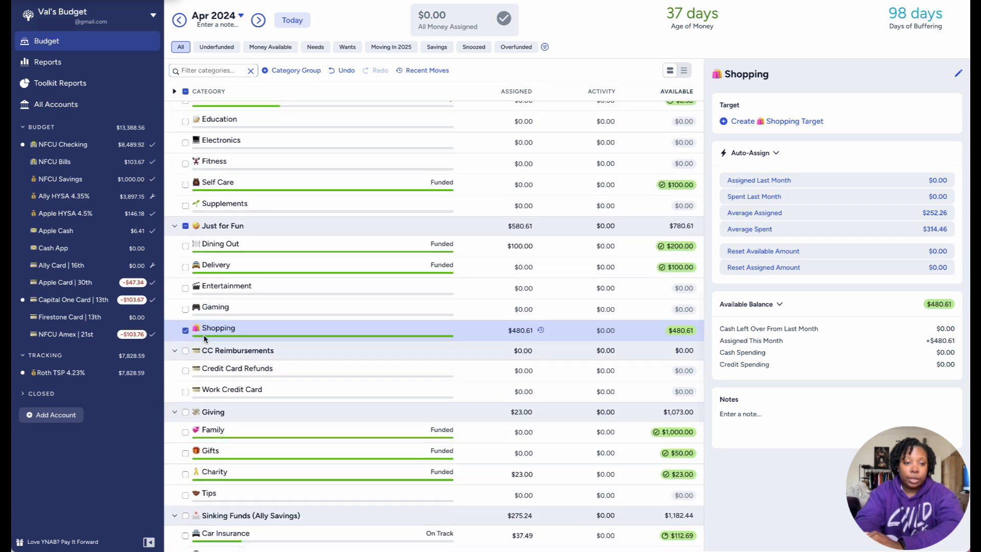
pyautogui.click(185, 331)
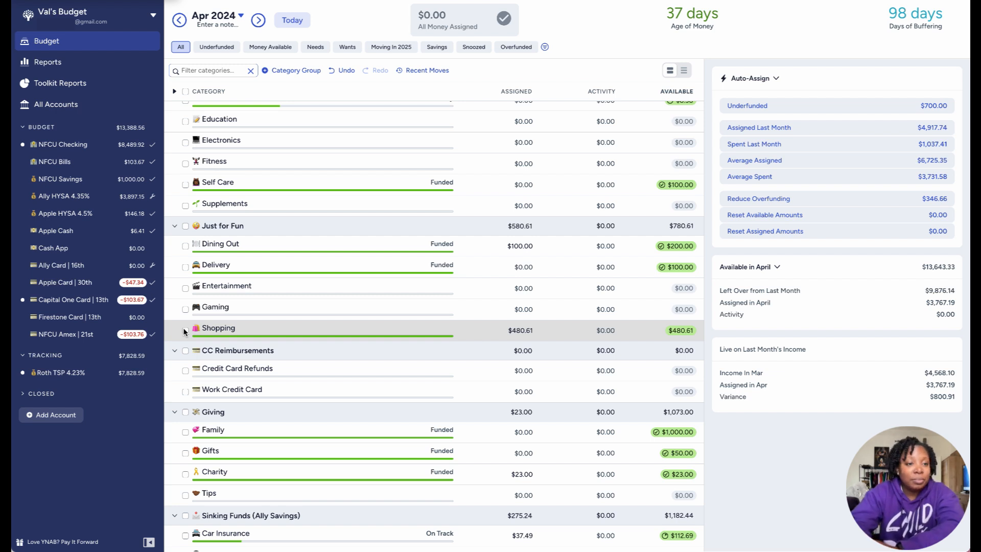
# - Approve the 03/29/2024 Paycheck in the NFCU Checking account, clear its selection and reconcile the account against the bank balance
pyautogui.scroll(5, 185, 330)
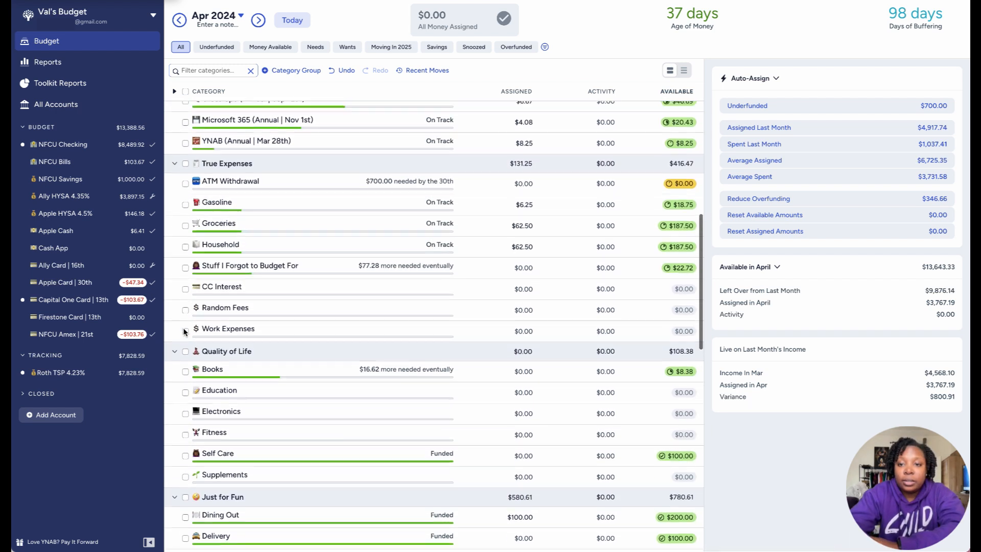
pyautogui.scroll(10, 185, 332)
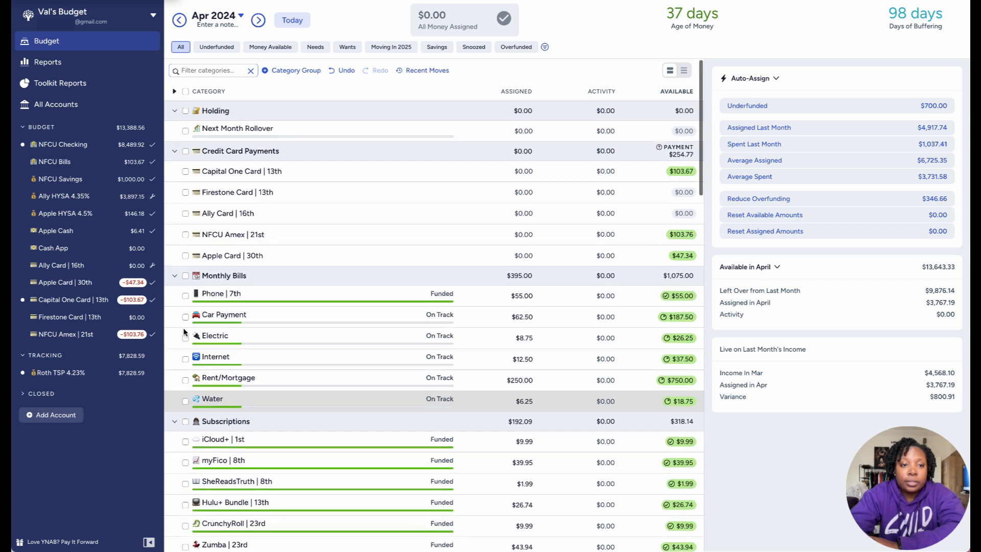
pyautogui.click(59, 148)
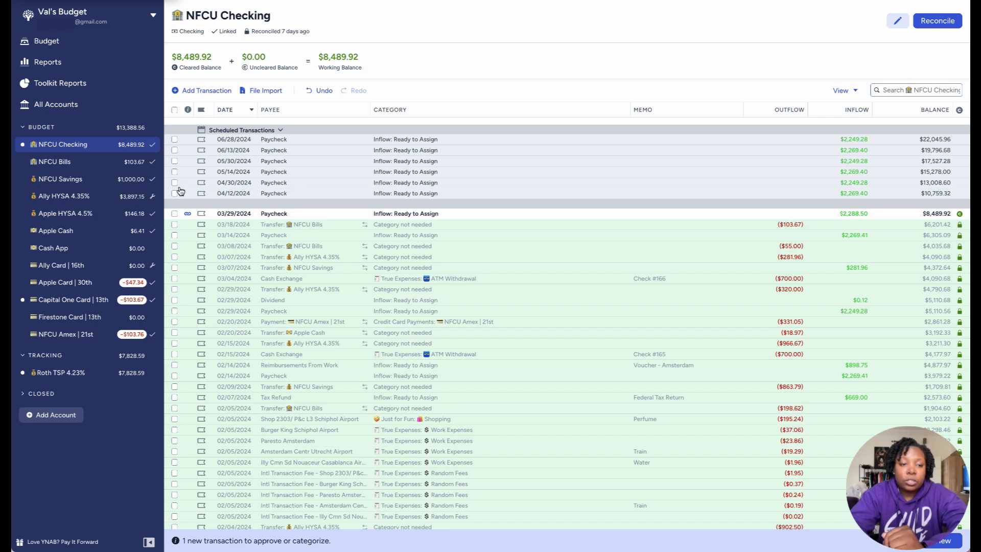
pyautogui.click(173, 215)
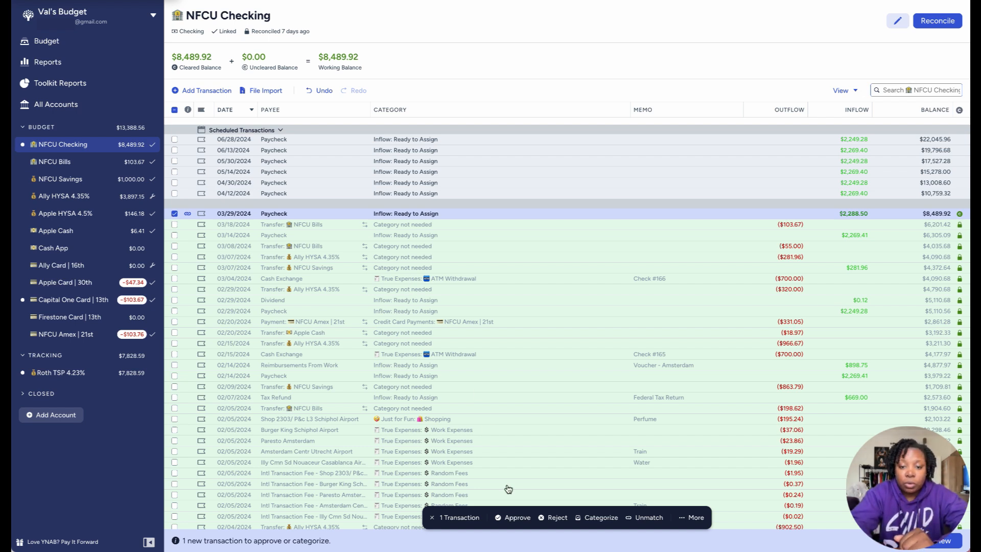
pyautogui.click(514, 517)
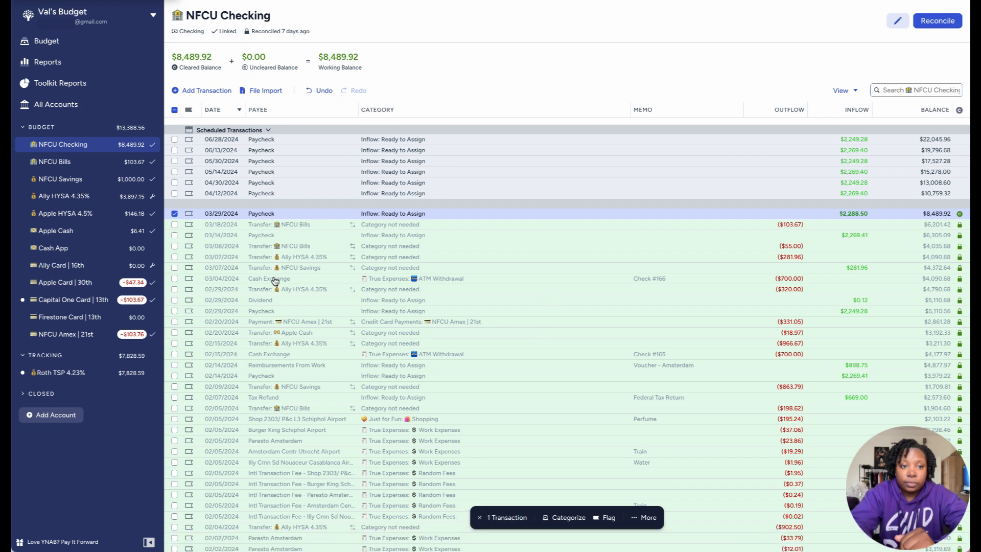
pyautogui.click(174, 214)
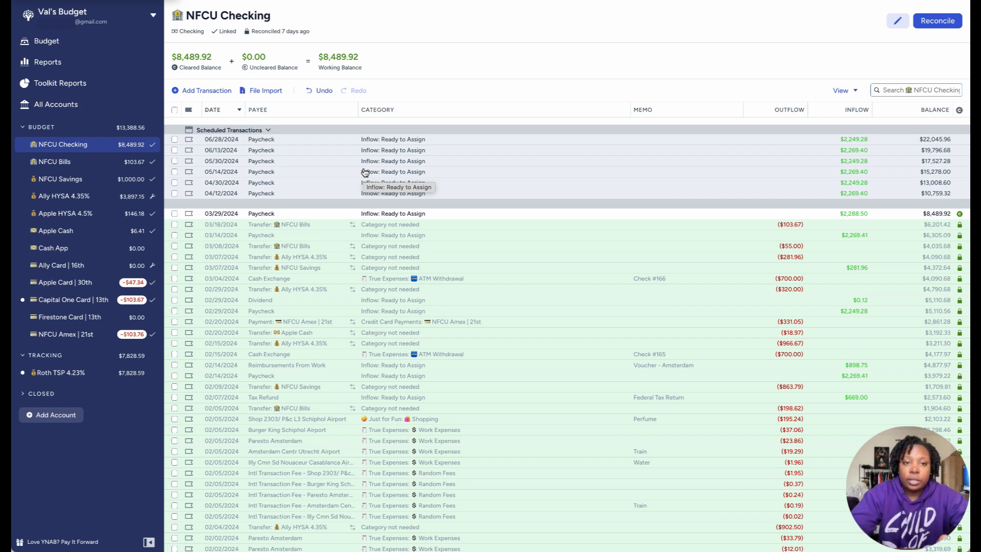
pyautogui.click(933, 22)
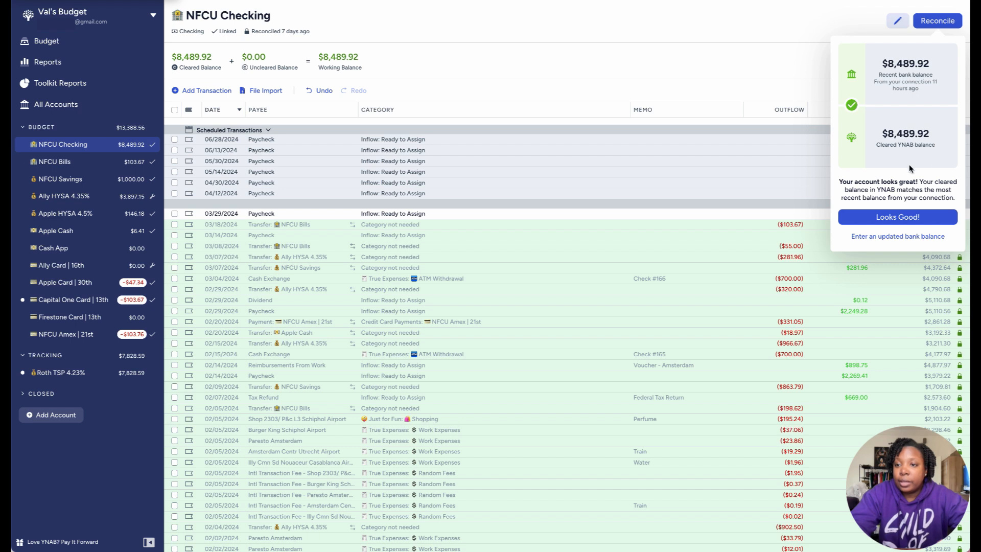
pyautogui.click(895, 217)
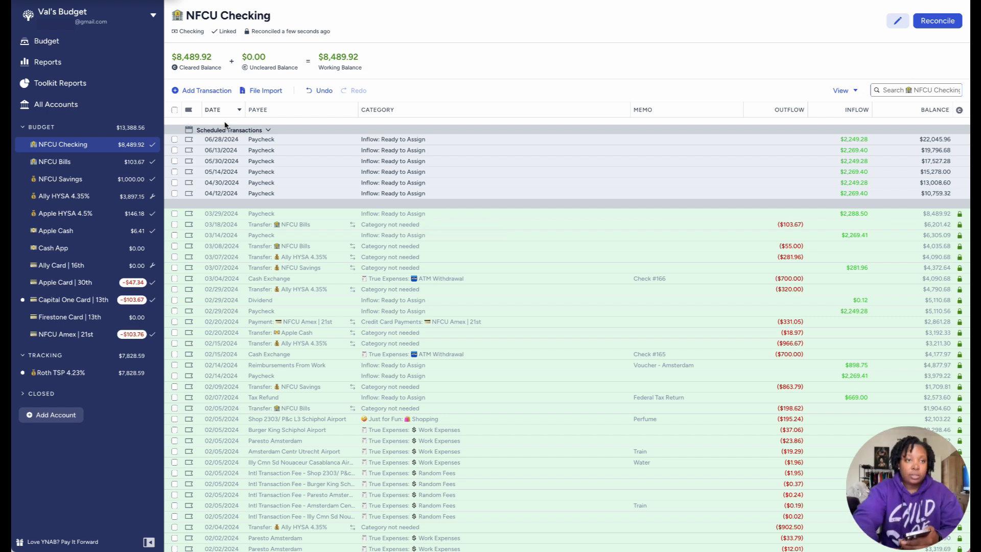
# - Open the March 2024 budget, collapse all category groups and expand only Giving to review its available amounts
pyautogui.click(74, 47)
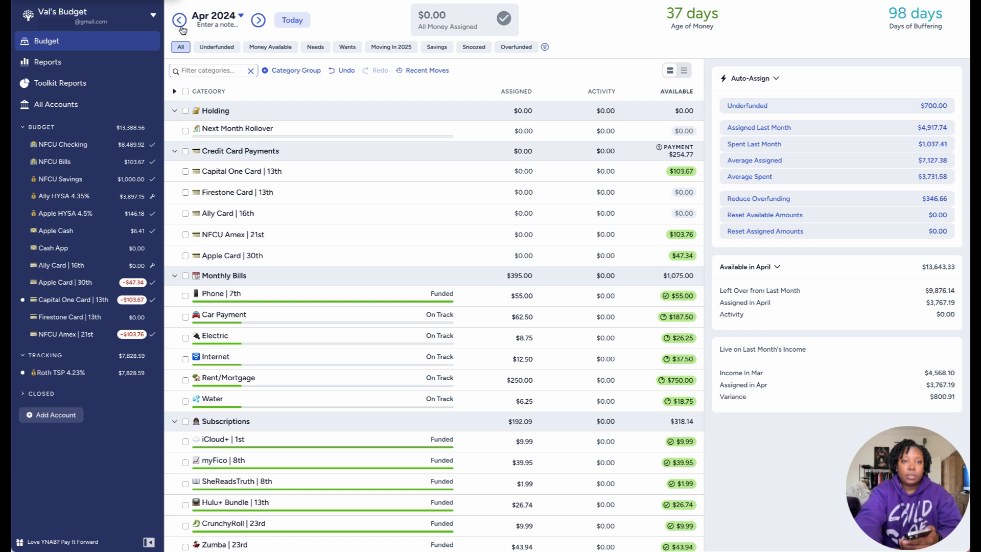
pyautogui.click(180, 20)
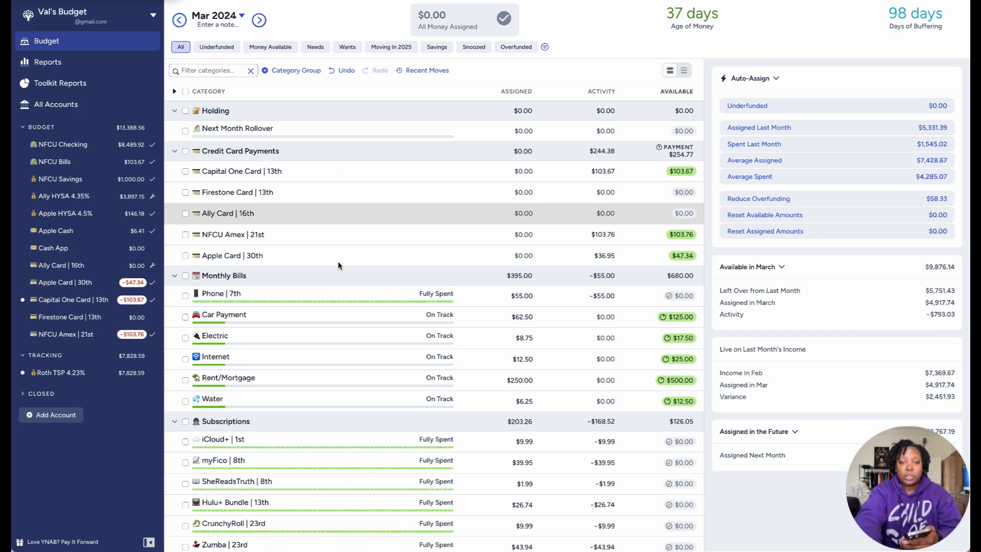
pyautogui.scroll(-5, 337, 270)
pyautogui.scroll(-5, 333, 282)
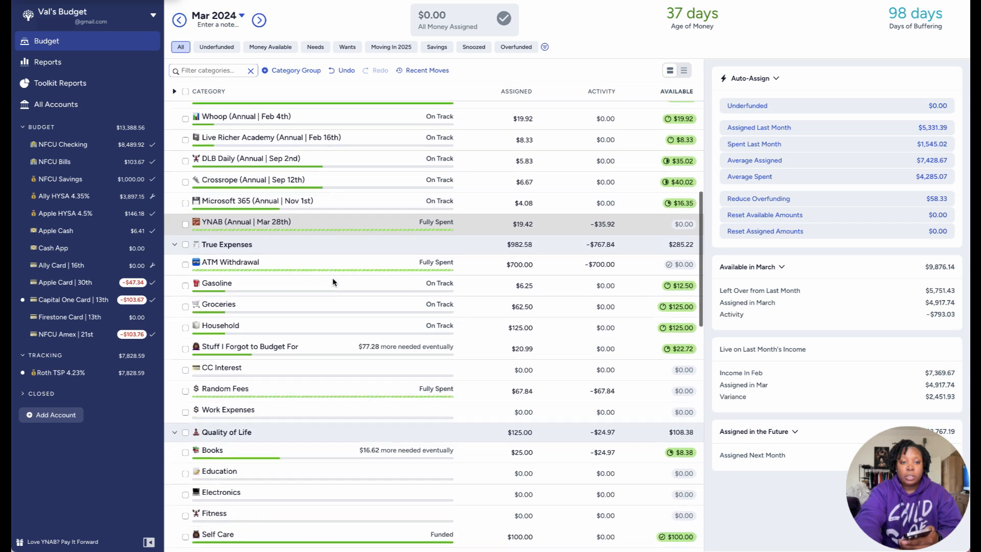
pyautogui.click(174, 92)
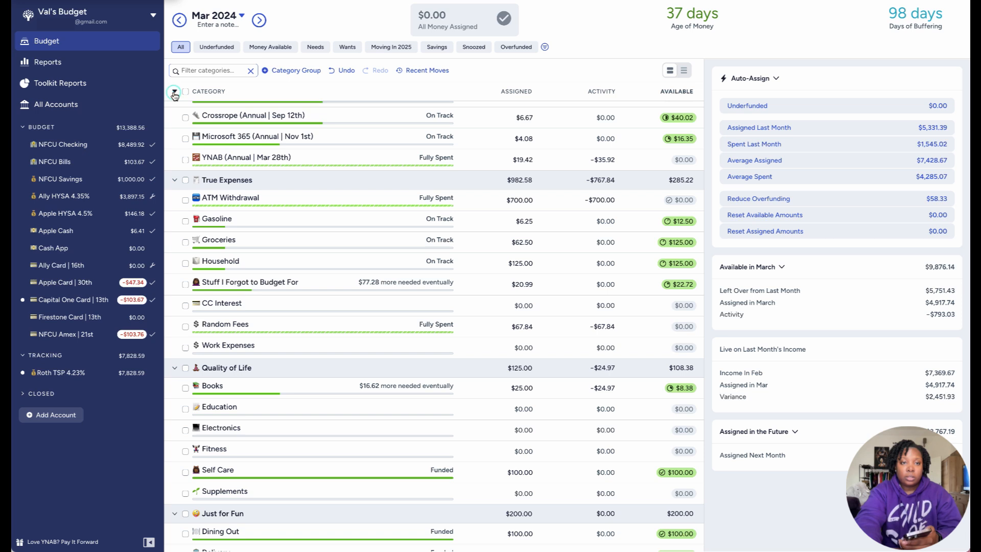
pyautogui.click(174, 93)
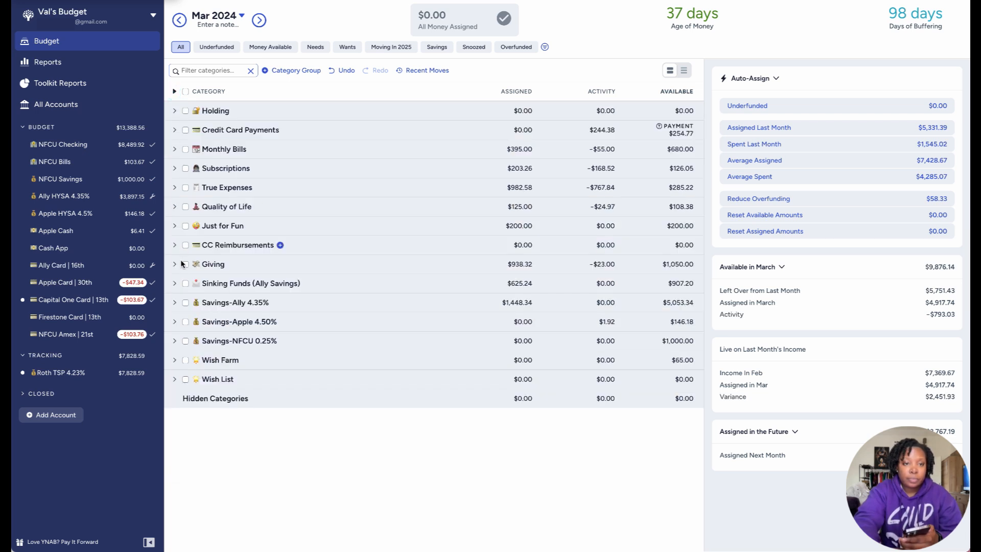
pyautogui.click(174, 264)
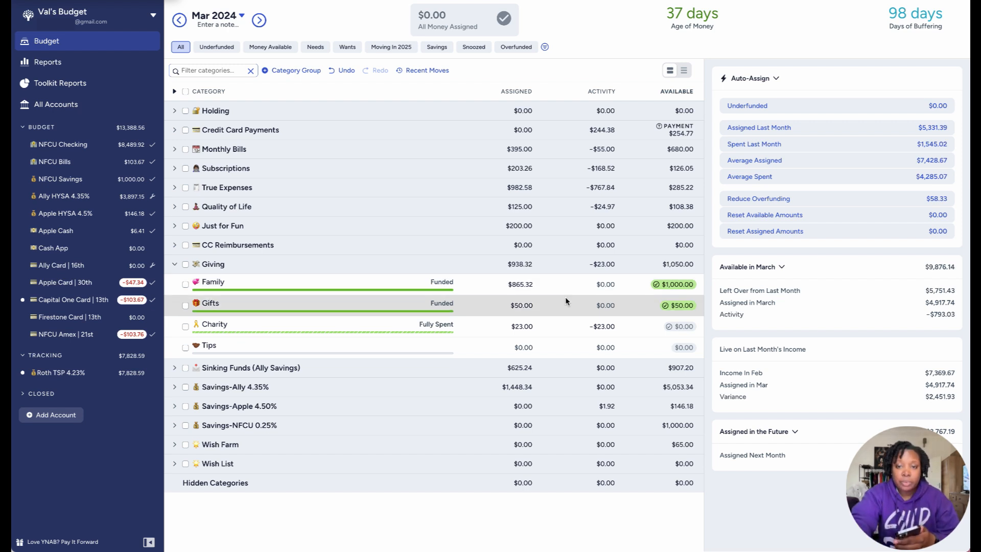
# - Record a 03/29/2024 transfer of $1,050 from NFCU Checking to Ally HYSA 4.35%
pyautogui.click(65, 145)
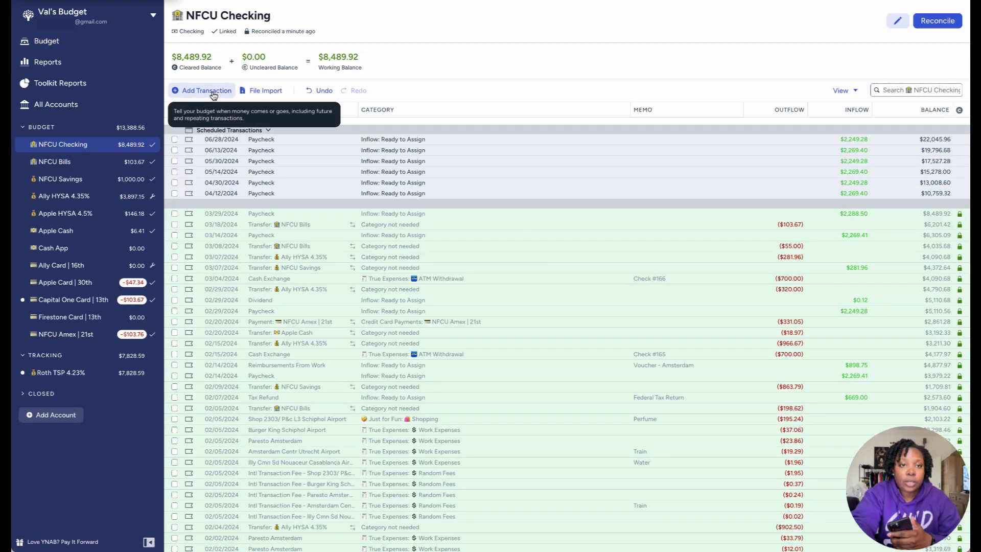
pyautogui.click(214, 95)
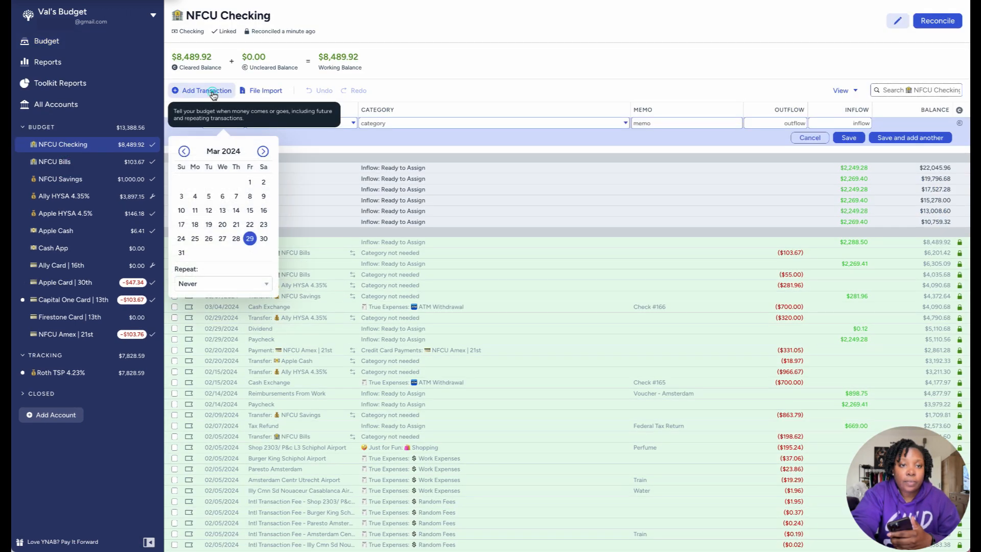
pyautogui.click(250, 239)
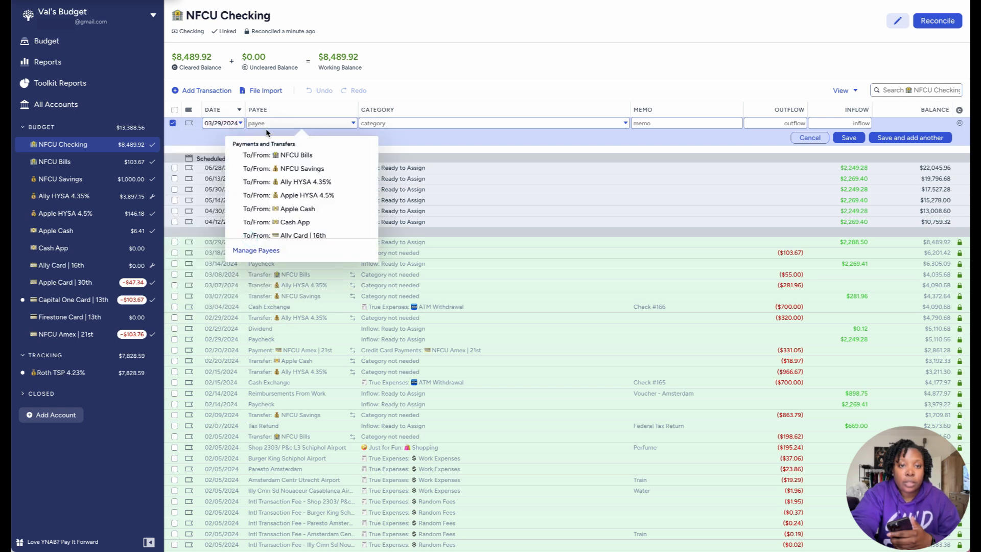
pyautogui.click(300, 184)
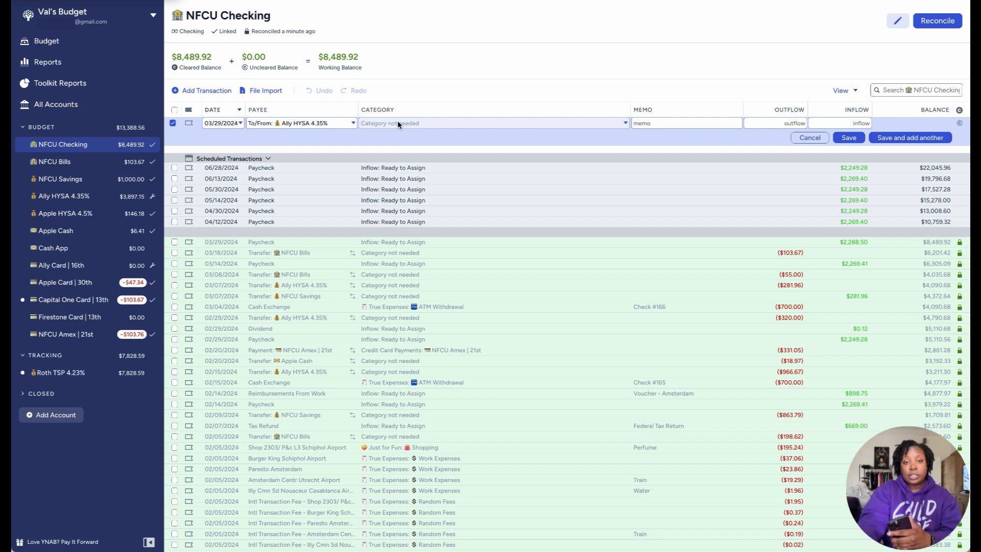
pyautogui.click(781, 124)
pyautogui.write('1050')
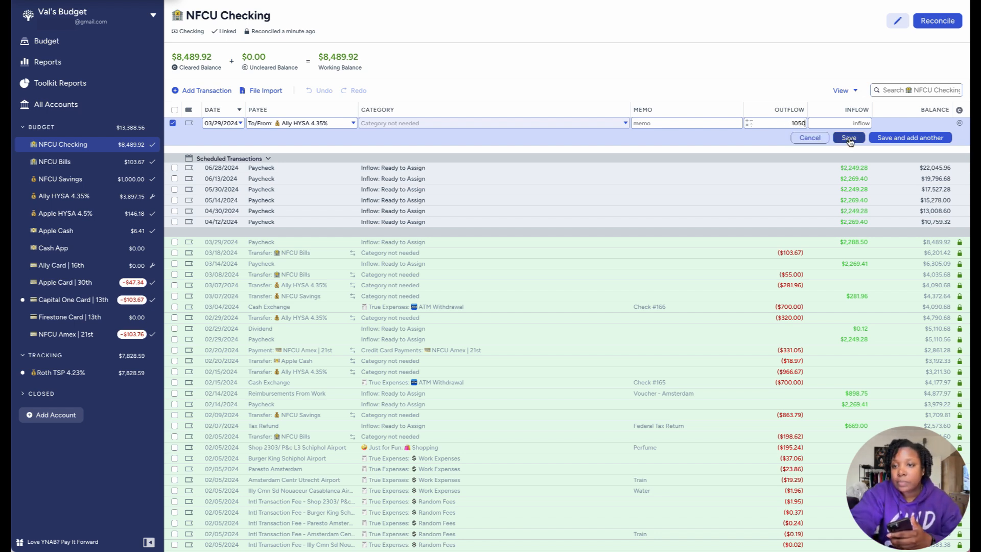
pyautogui.click(849, 138)
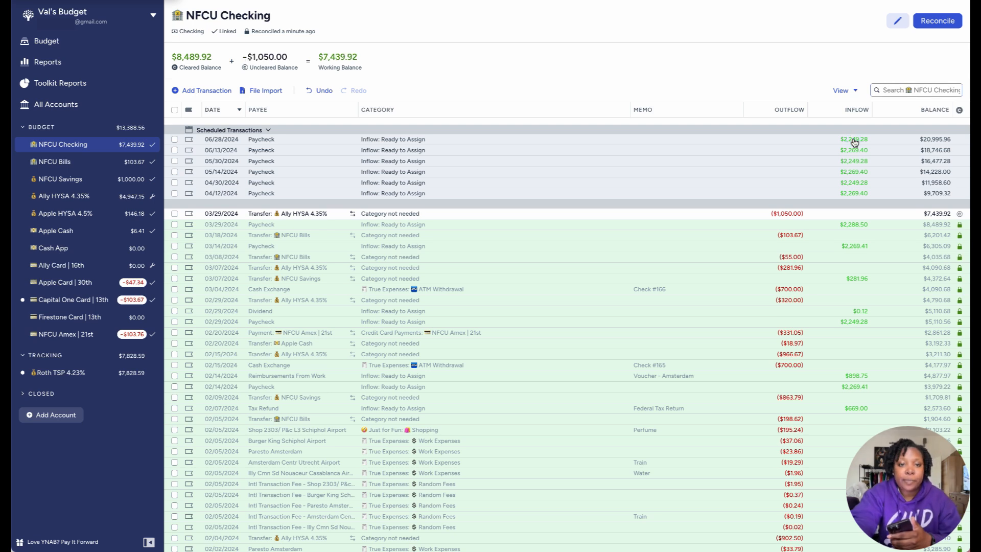
# - Add the memo "Moving Family & Gifts" to the Ally HYSA transfer in NFCU Checking, save it and deselect the transaction
pyautogui.click(644, 216)
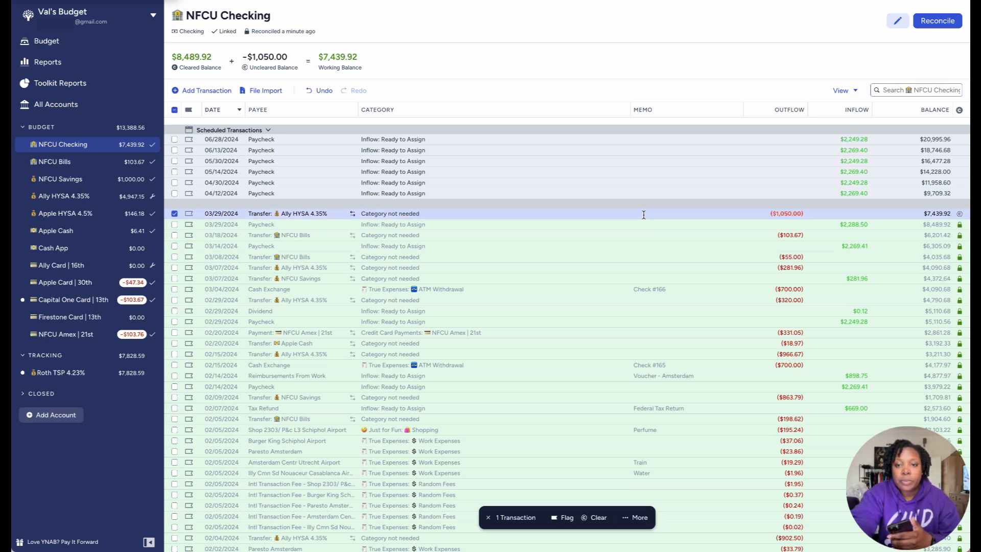
pyautogui.click(644, 214)
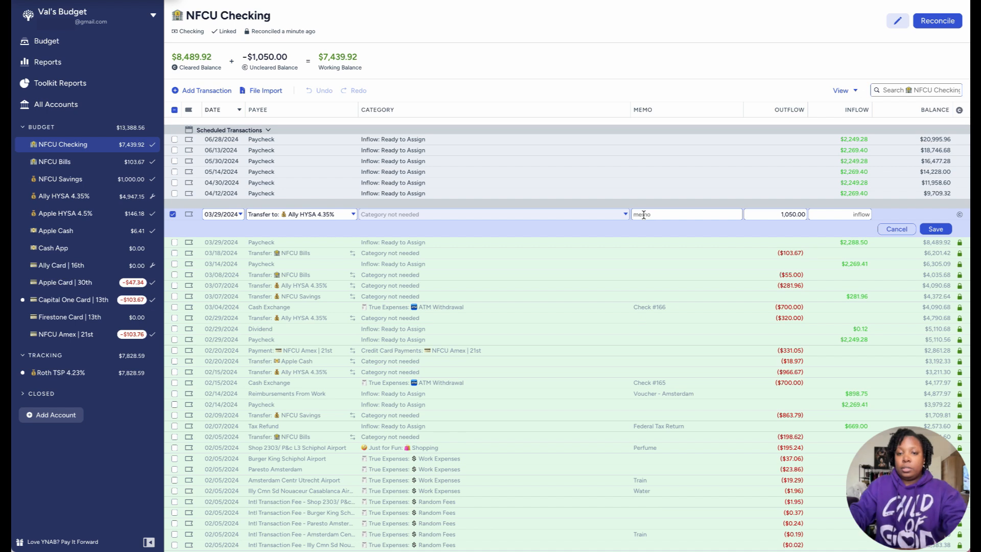
pyautogui.write('Moving F')
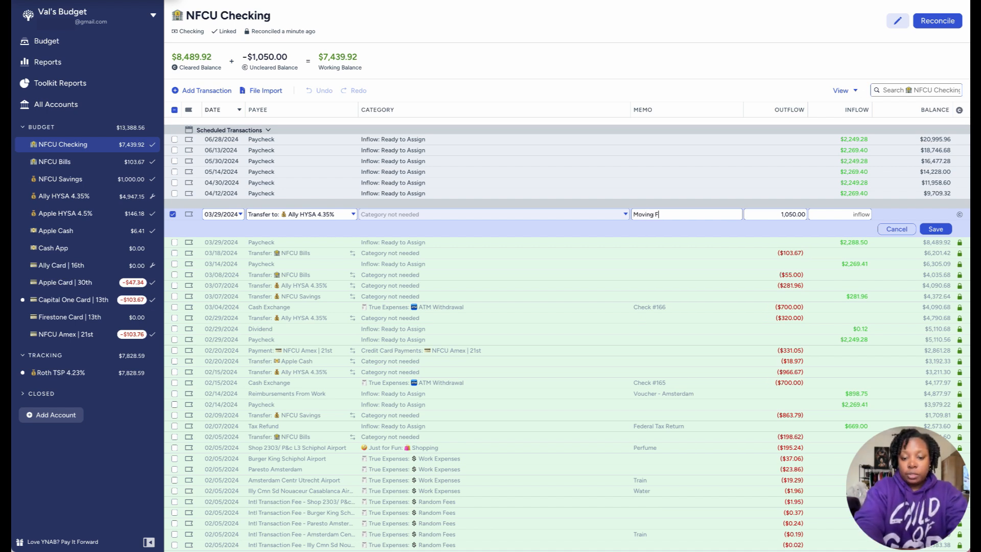
pyautogui.write('amili')
pyautogui.press('BackSpace')
pyautogui.write('y')
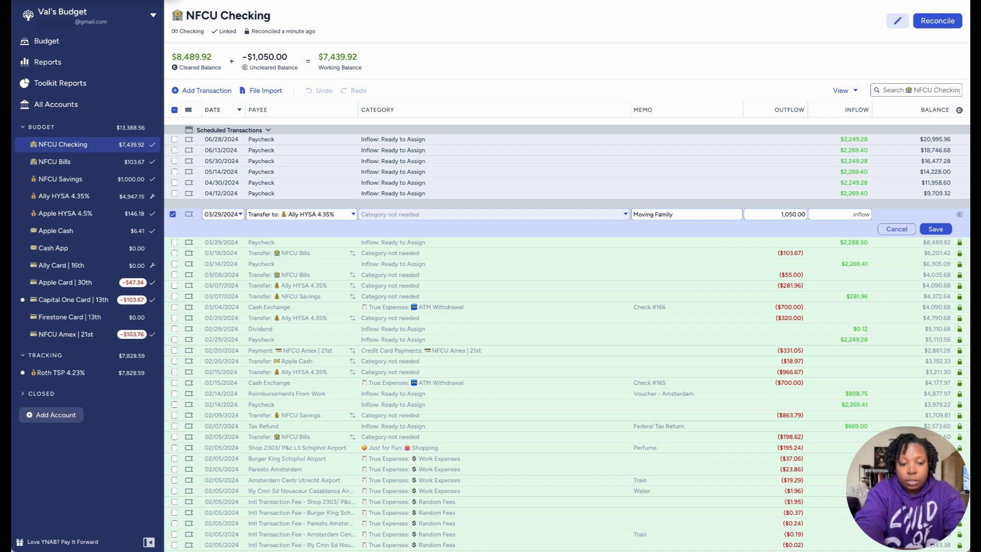
pyautogui.write(' & Gifts')
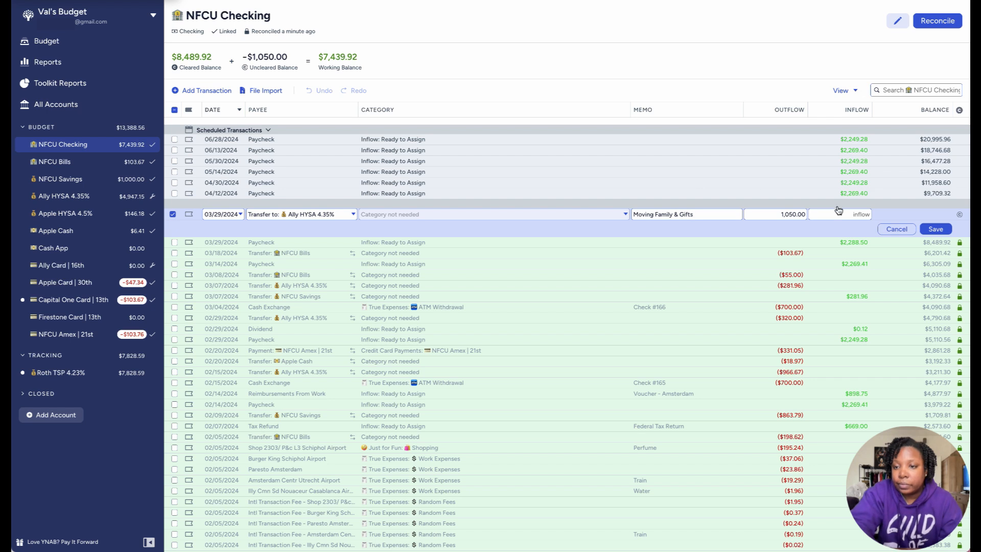
pyautogui.click(934, 230)
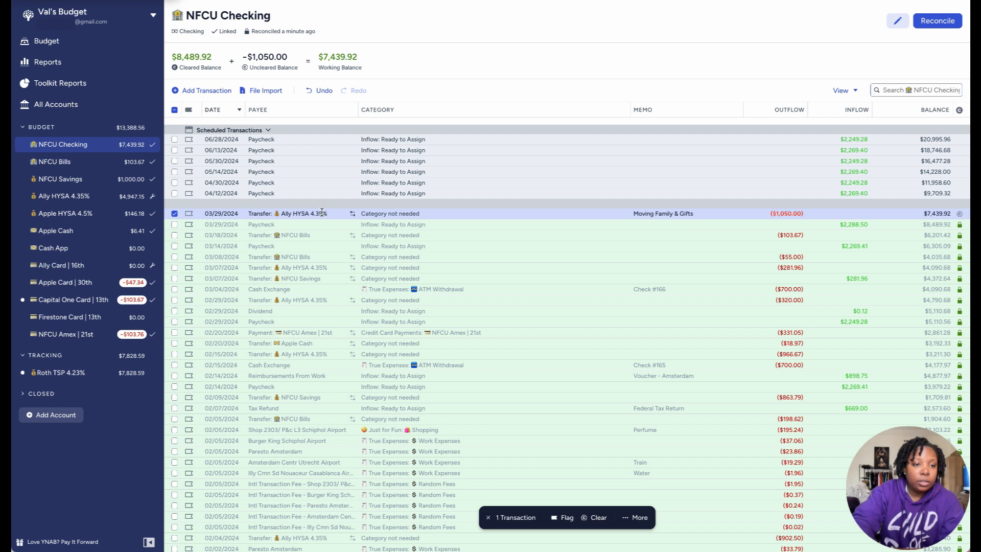
pyautogui.click(174, 213)
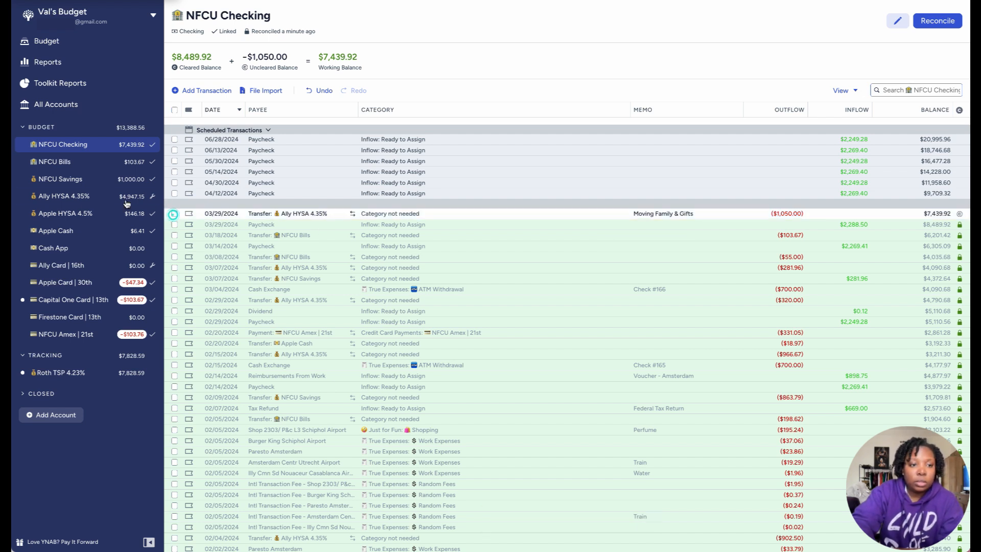
# - Check the incoming transfer and uncleared balance in the Ally HYSA 4.35% account, and return to NFCU Checking
pyautogui.click(66, 203)
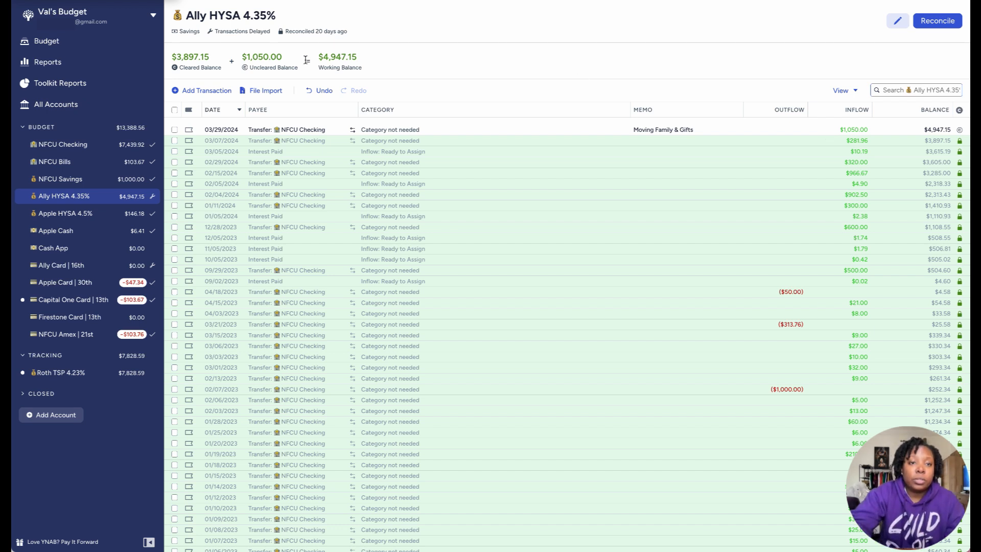
pyautogui.moveTo(271, 68)
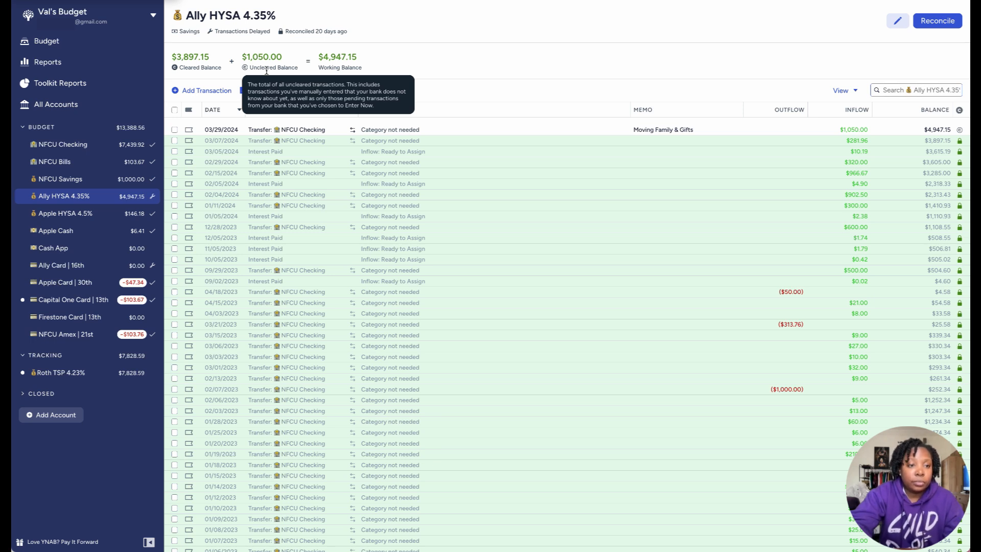
pyautogui.click(85, 153)
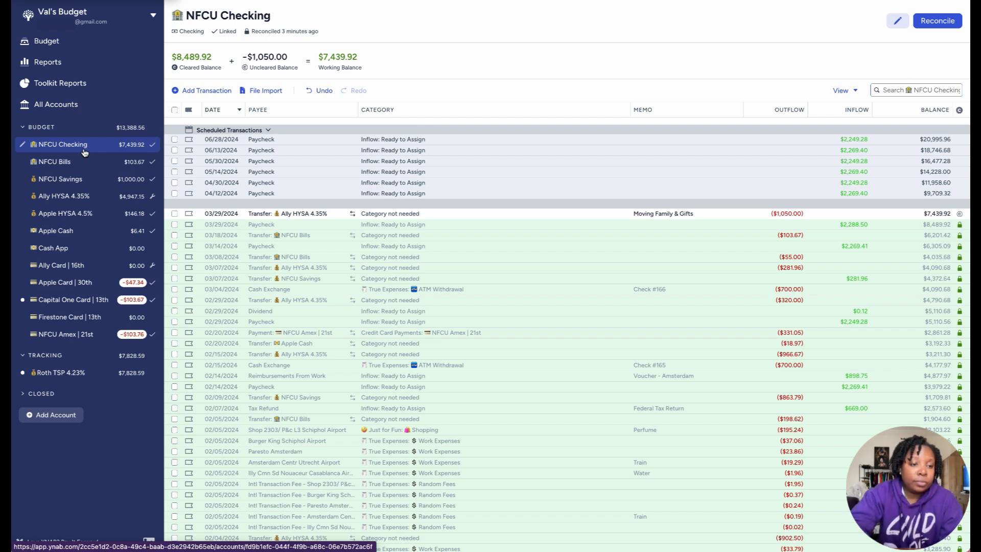
# - In the March budget, collapse Giving, expand Savings-Ally 4.35% and review the assigned amounts for New Car, Safety Net and Travel
pyautogui.click(69, 41)
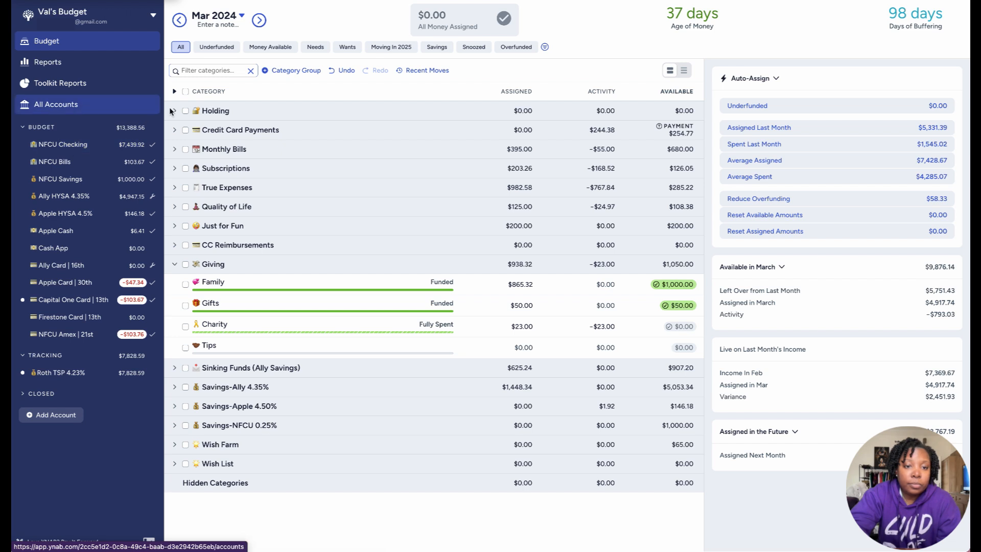
pyautogui.click(175, 264)
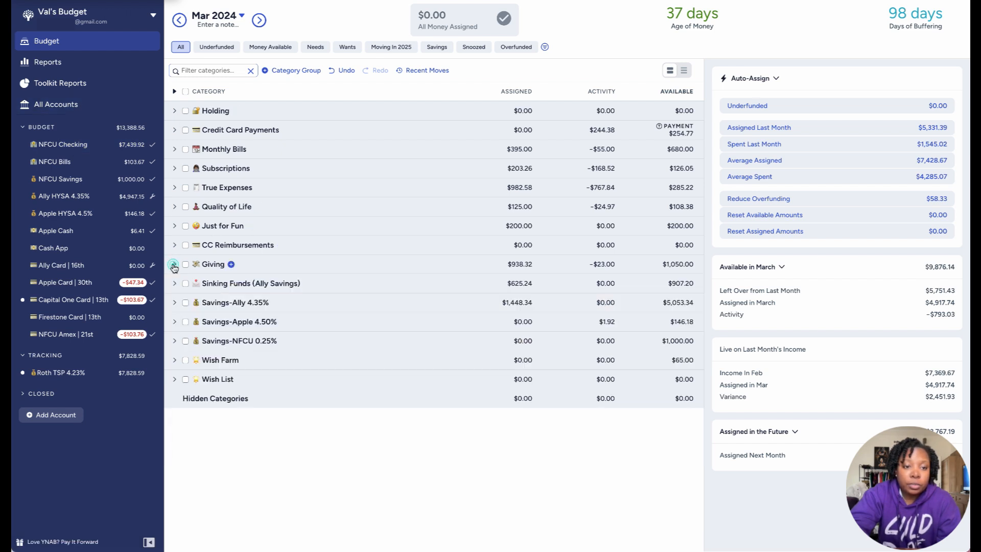
pyautogui.click(174, 303)
pyautogui.click(500, 342)
pyautogui.click(498, 390)
pyautogui.click(498, 343)
pyautogui.click(498, 407)
pyautogui.click(497, 360)
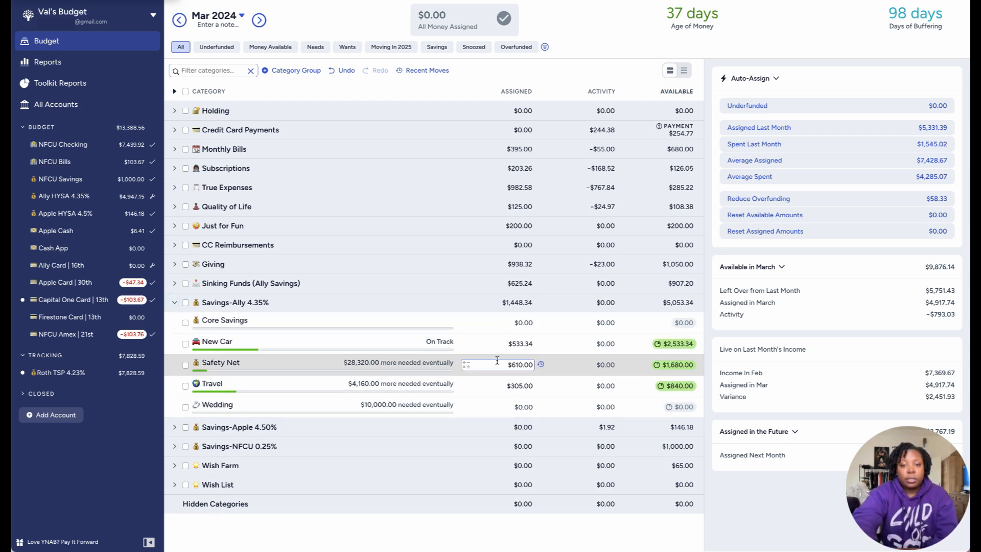
pyautogui.click(510, 341)
pyautogui.click(501, 362)
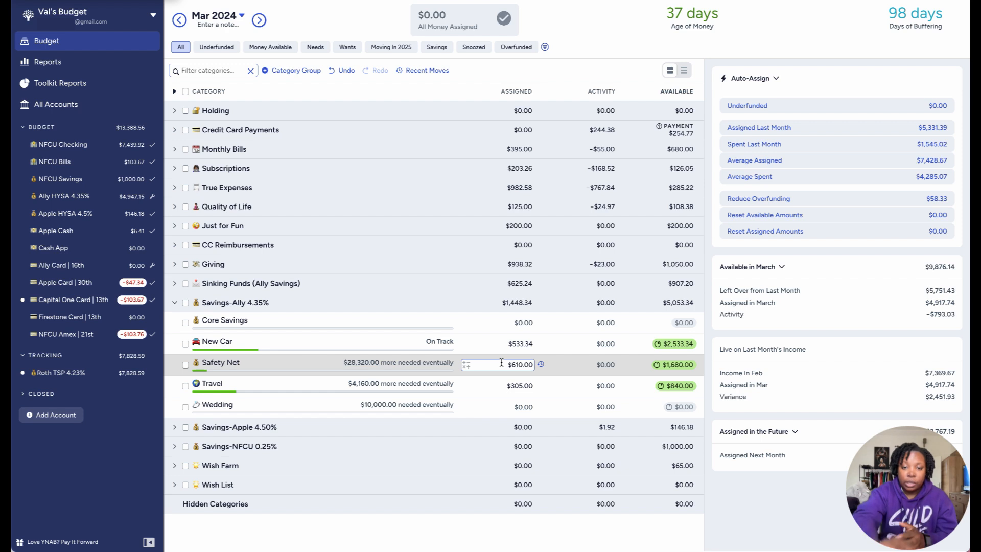
pyautogui.click(496, 339)
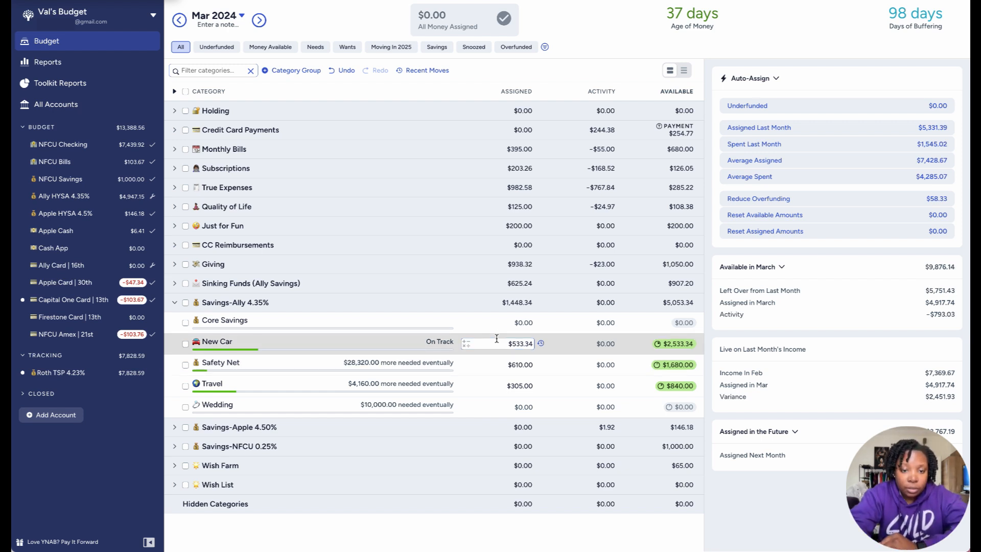
pyautogui.click(489, 383)
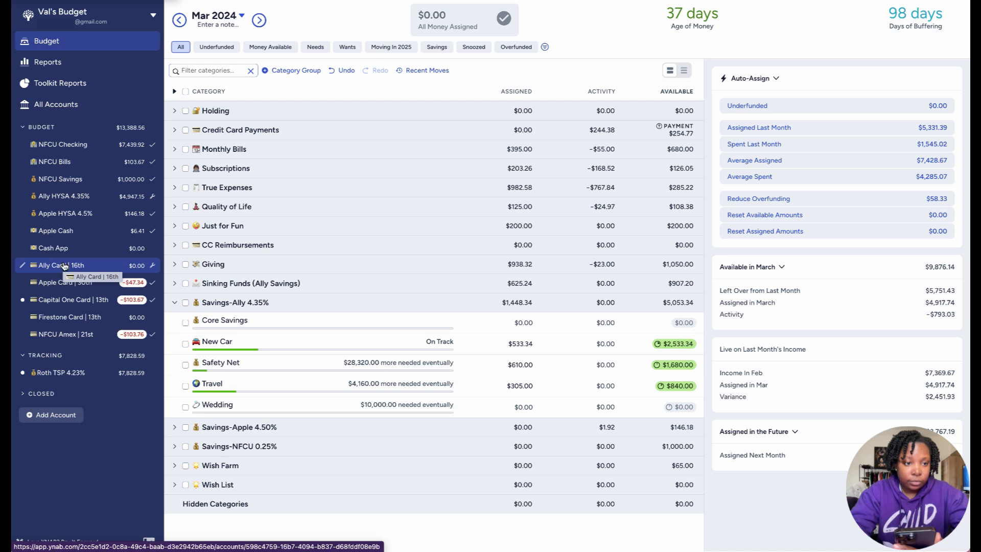
# - Review the Ally HYSA 4.35% account's balances and transactions again, and return to the March budget
pyautogui.click(63, 265)
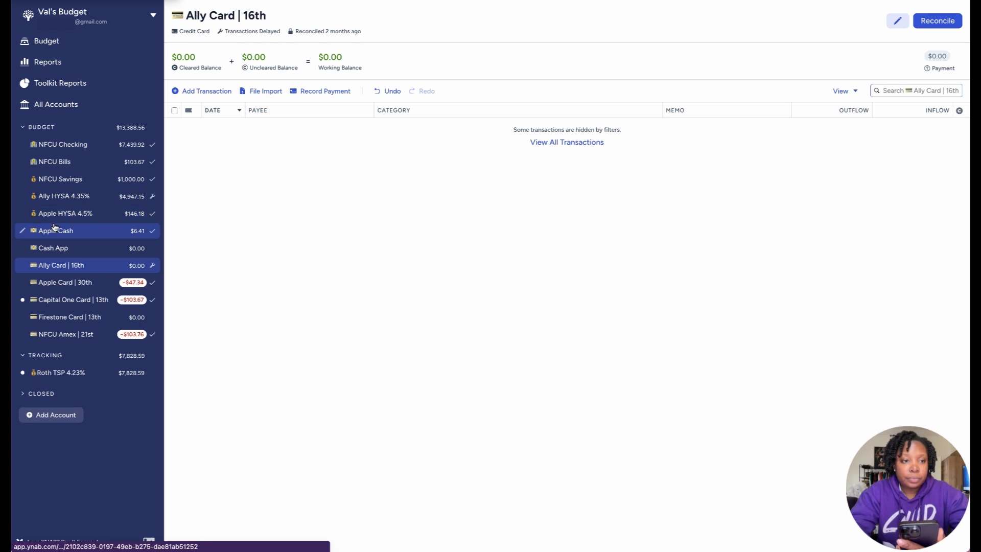
pyautogui.click(64, 199)
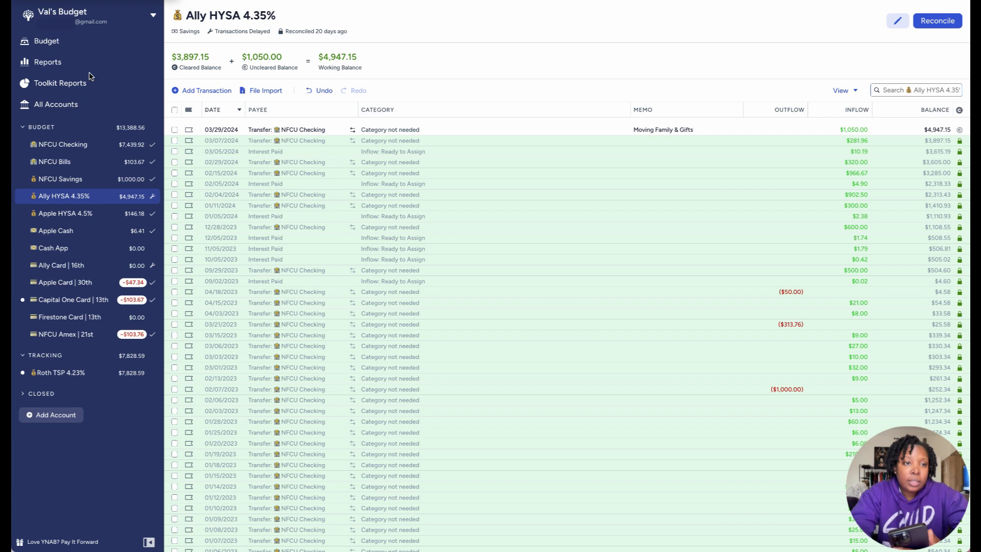
pyautogui.click(46, 41)
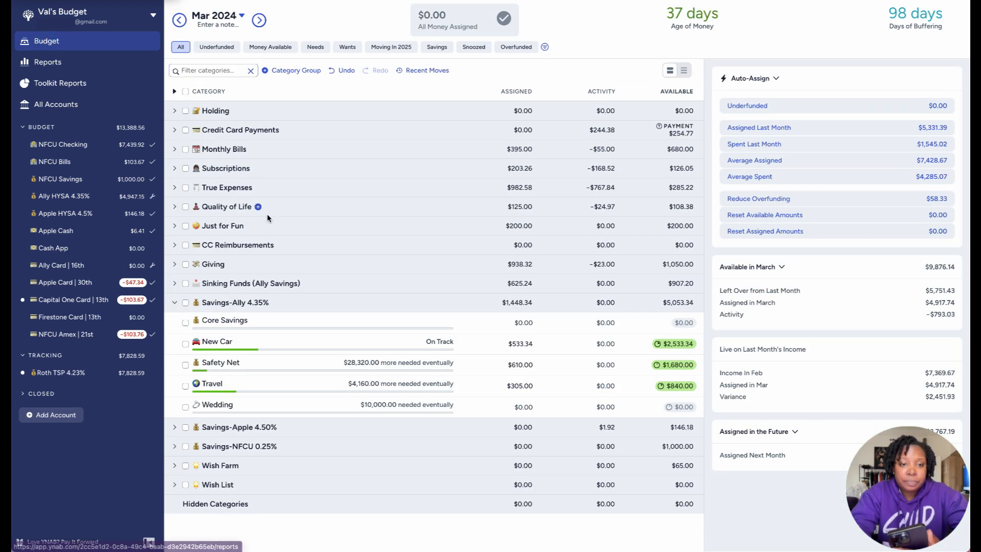
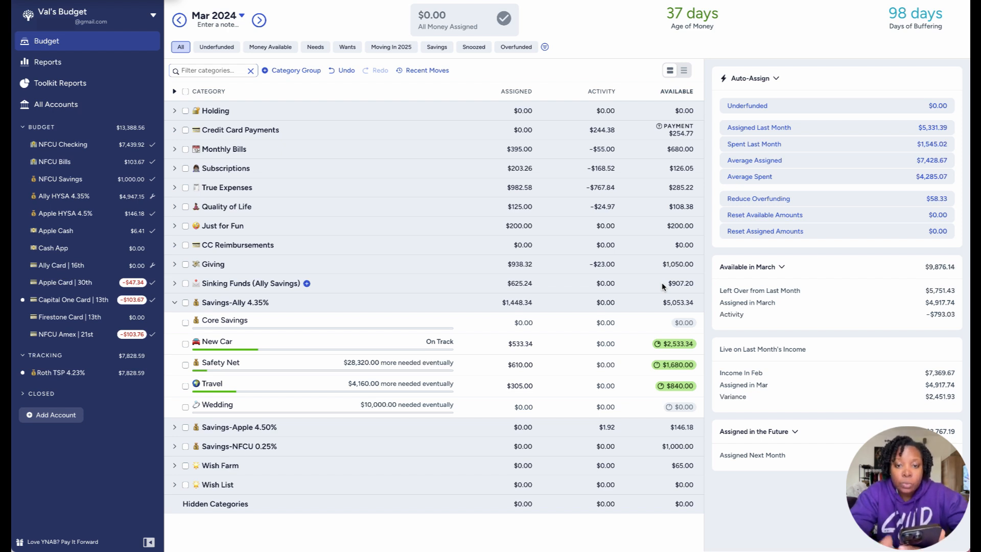
# - Recheck the March assigned amounts of New Car, Safety Net and Travel against the Ally savings, leaving them as they are
pyautogui.click(518, 341)
pyautogui.click(516, 368)
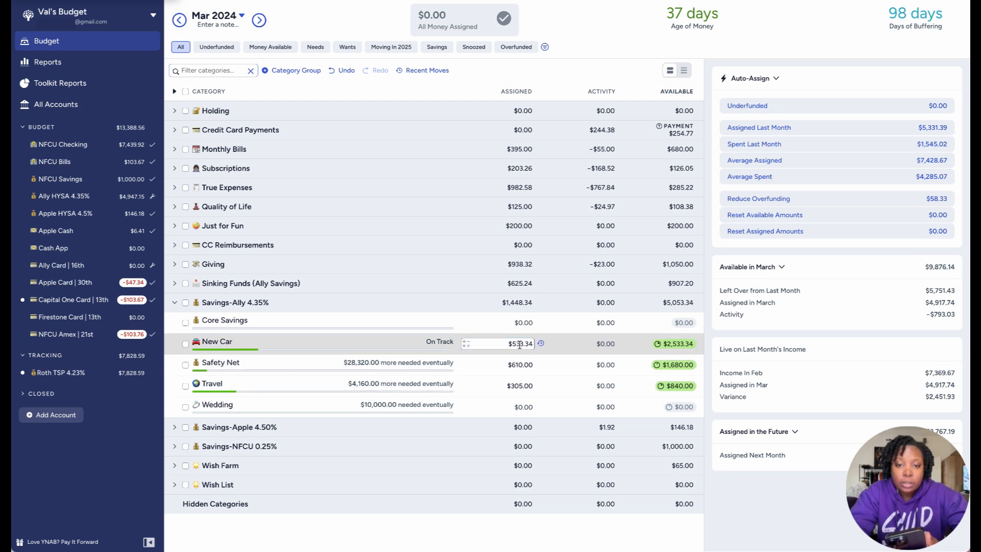
pyautogui.click(515, 385)
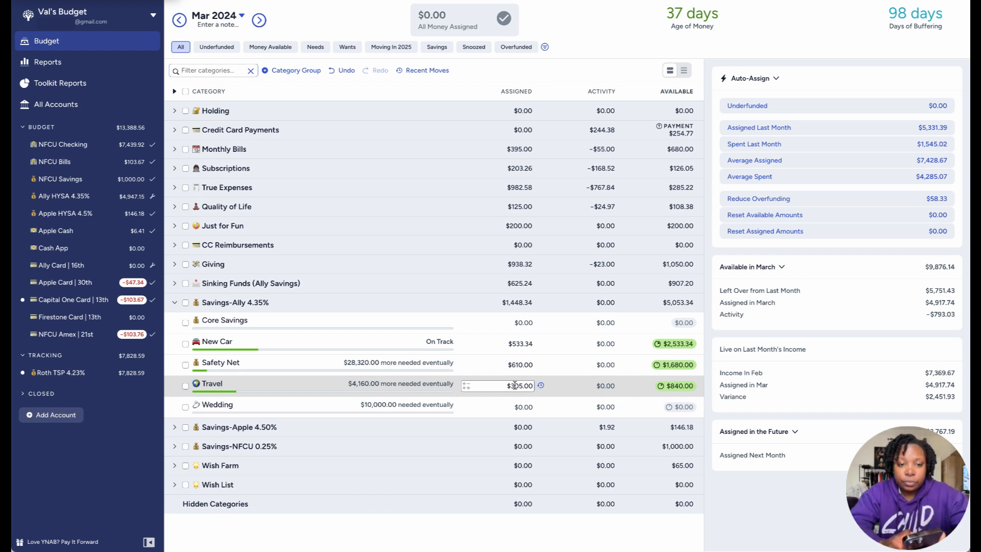
pyautogui.press('Return')
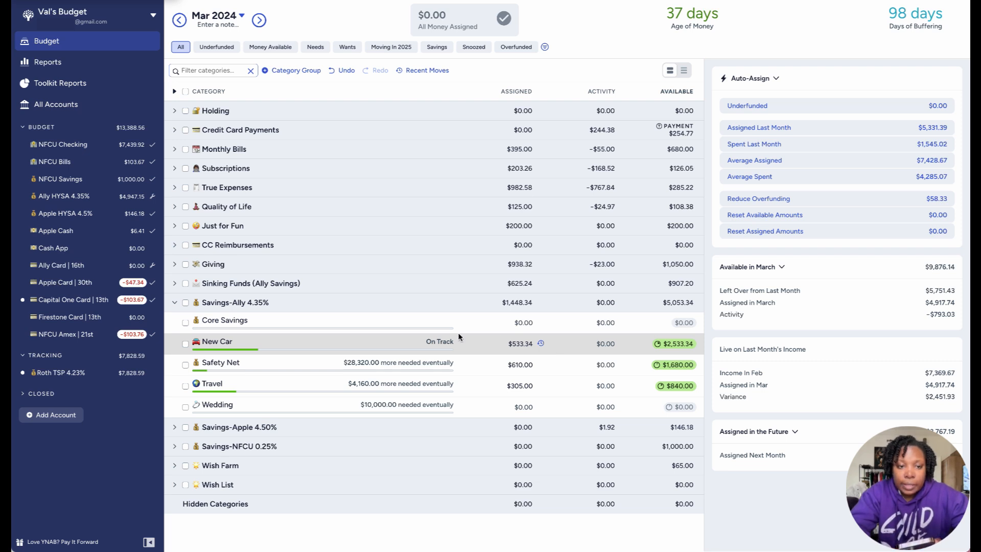
# - Review the March assigned amounts in Sinking Funds (Ally Savings), collapse the group again, and open the NFCU Checking account
pyautogui.click(175, 283)
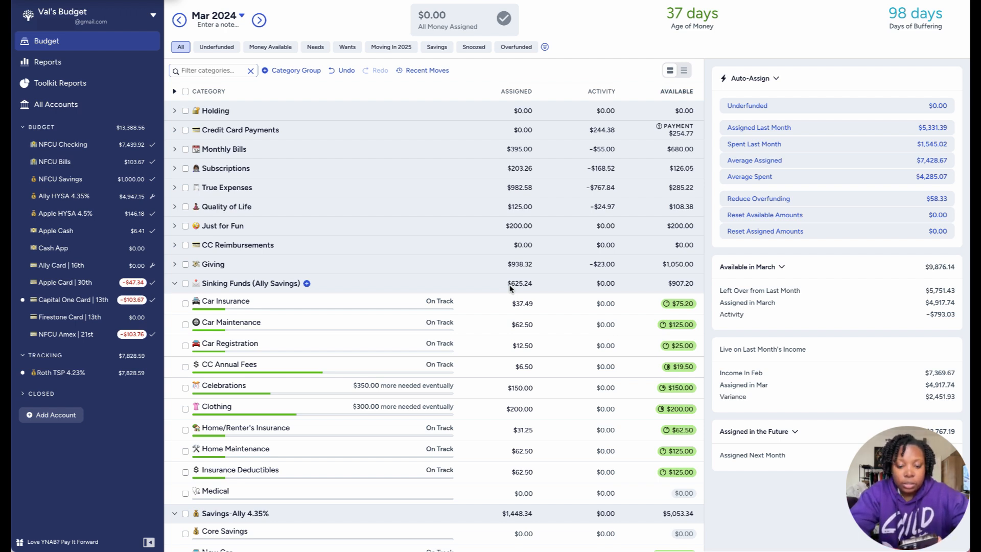
pyautogui.click(175, 283)
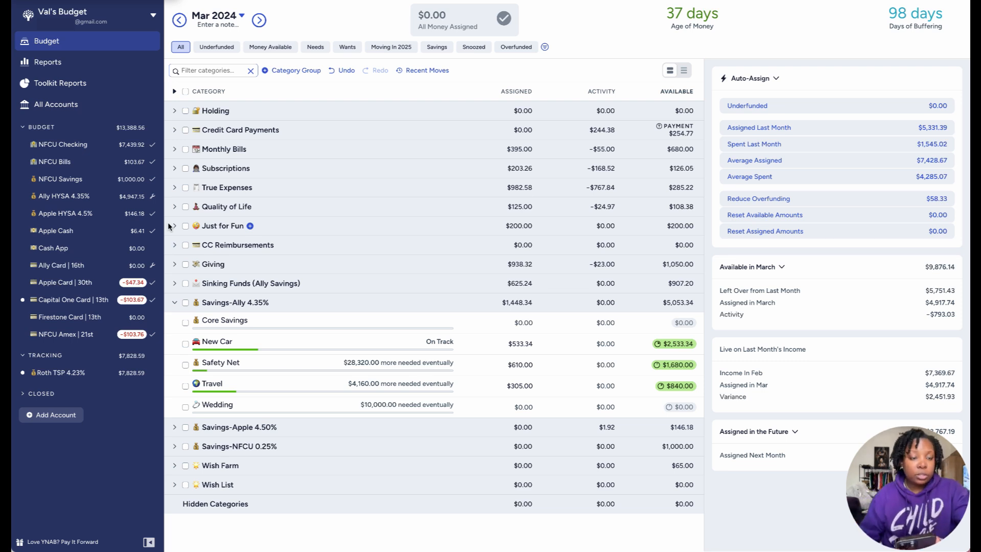
pyautogui.click(61, 147)
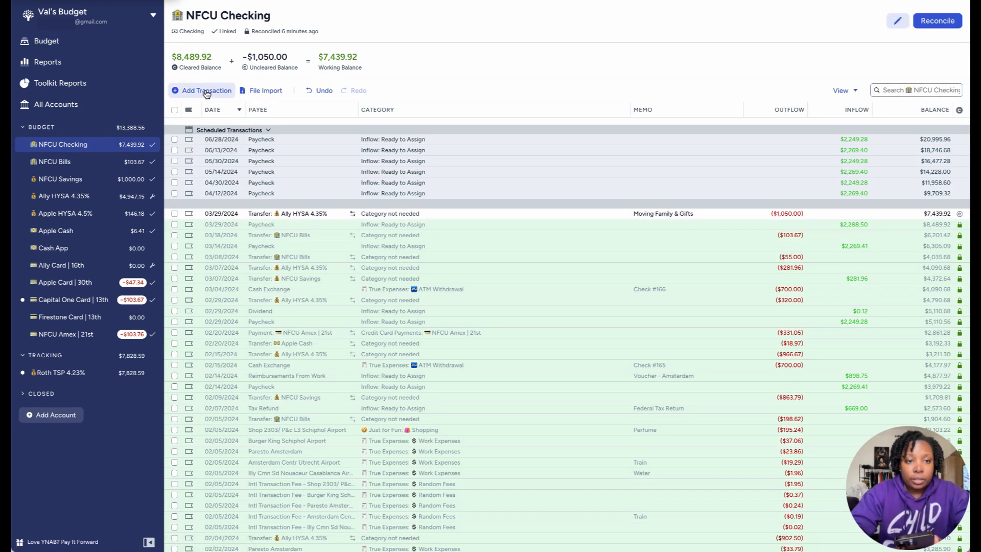
pyautogui.click(206, 92)
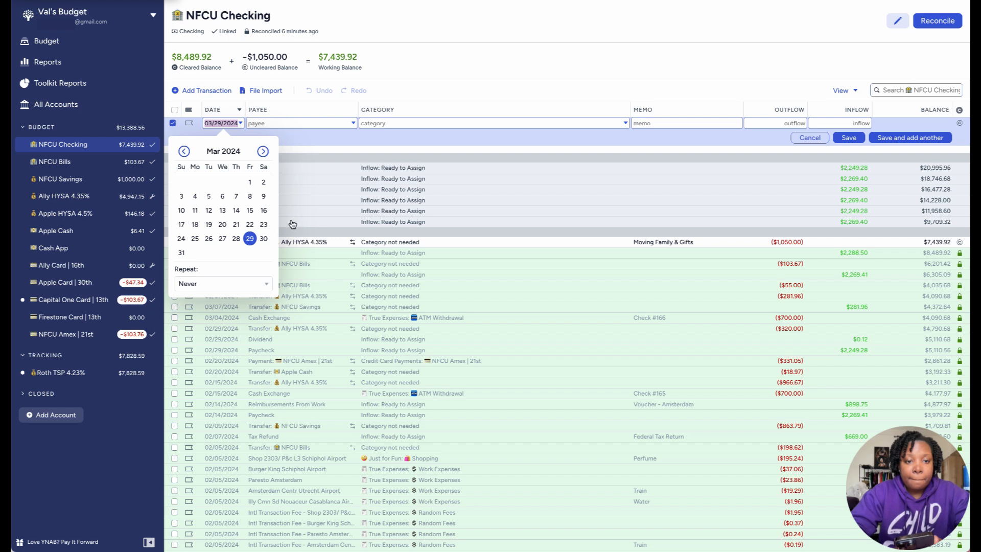
pyautogui.click(250, 239)
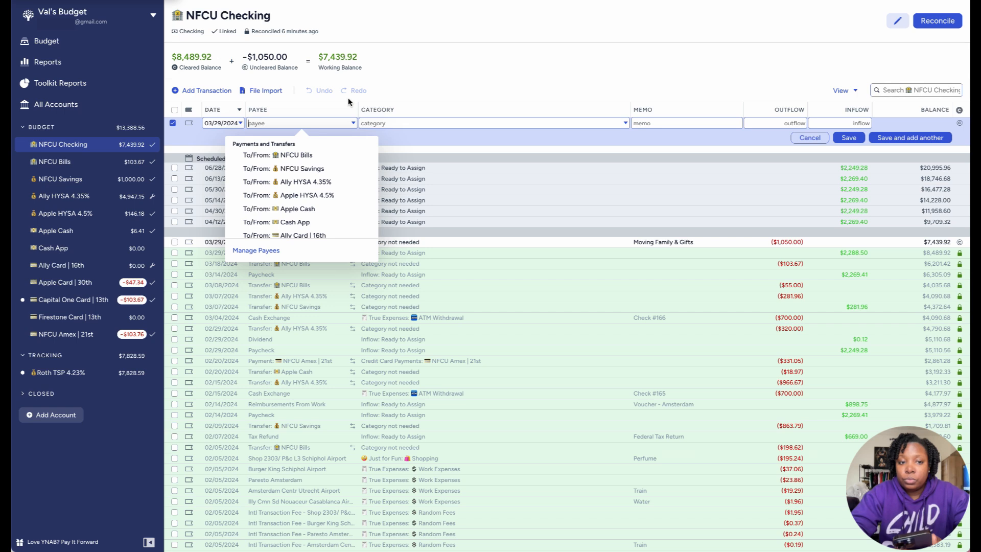
pyautogui.click(171, 124)
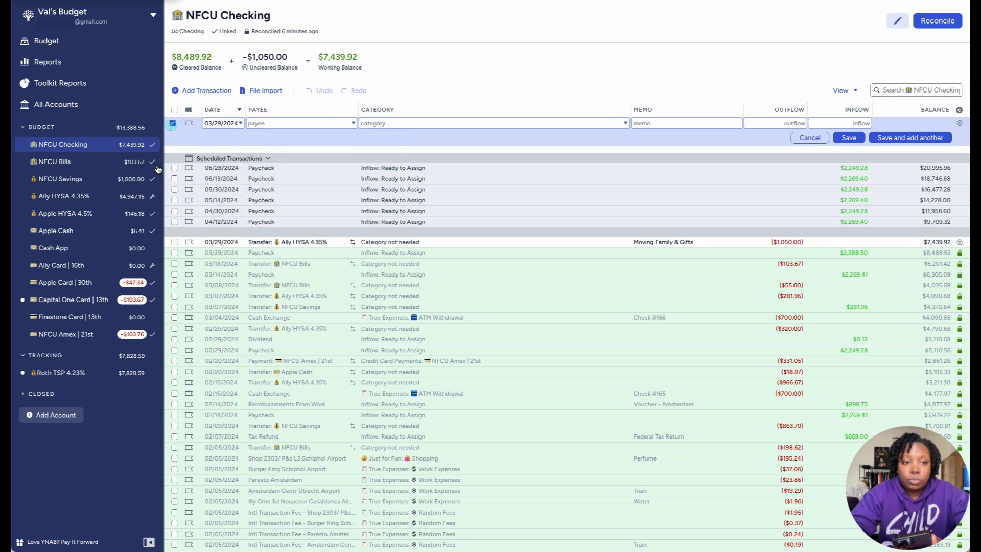
pyautogui.click(216, 243)
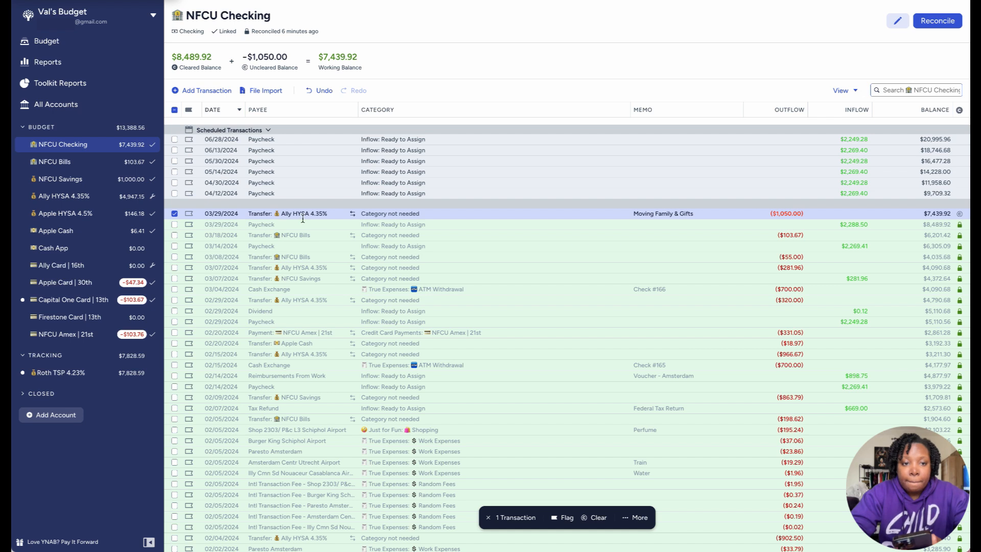
pyautogui.click(436, 213)
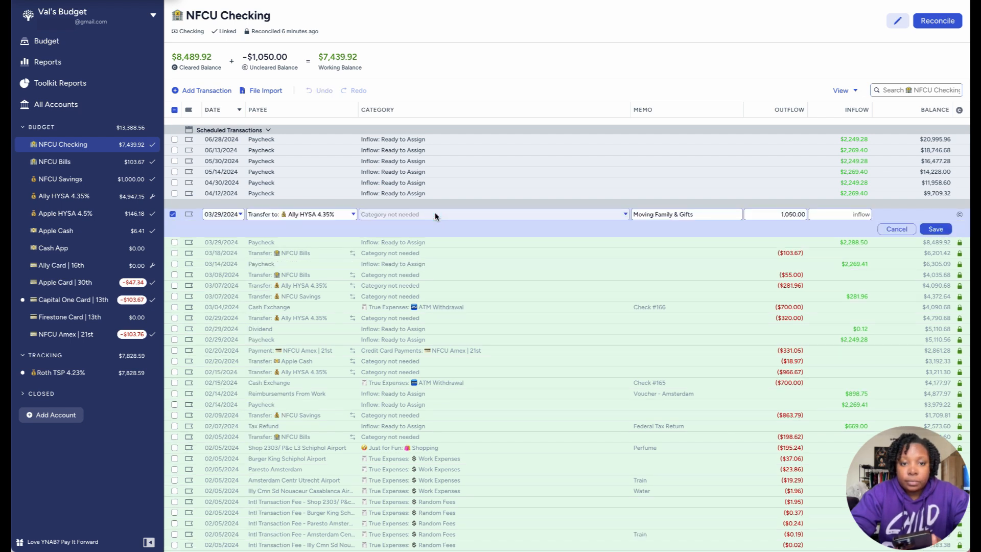
pyautogui.click(353, 214)
pyautogui.click(353, 215)
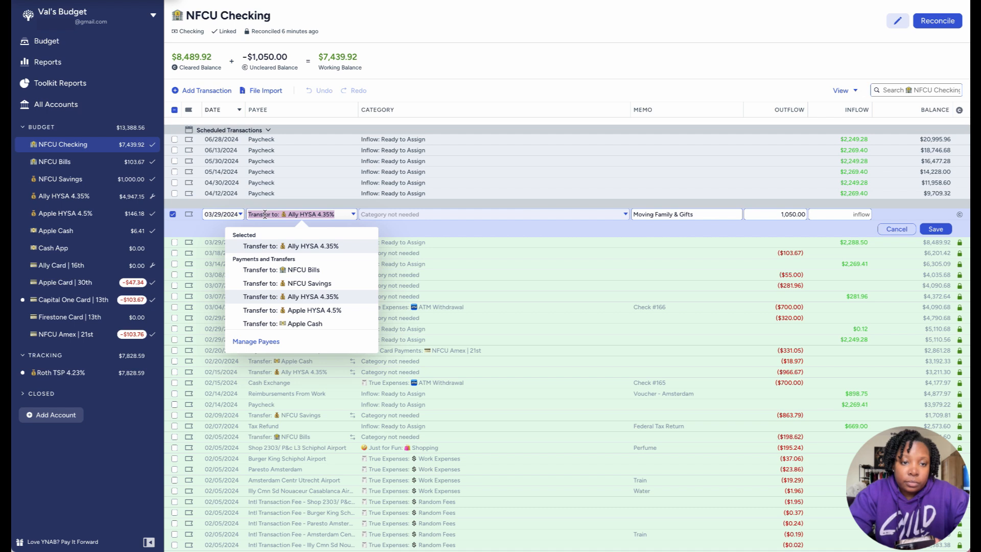
pyautogui.click(394, 212)
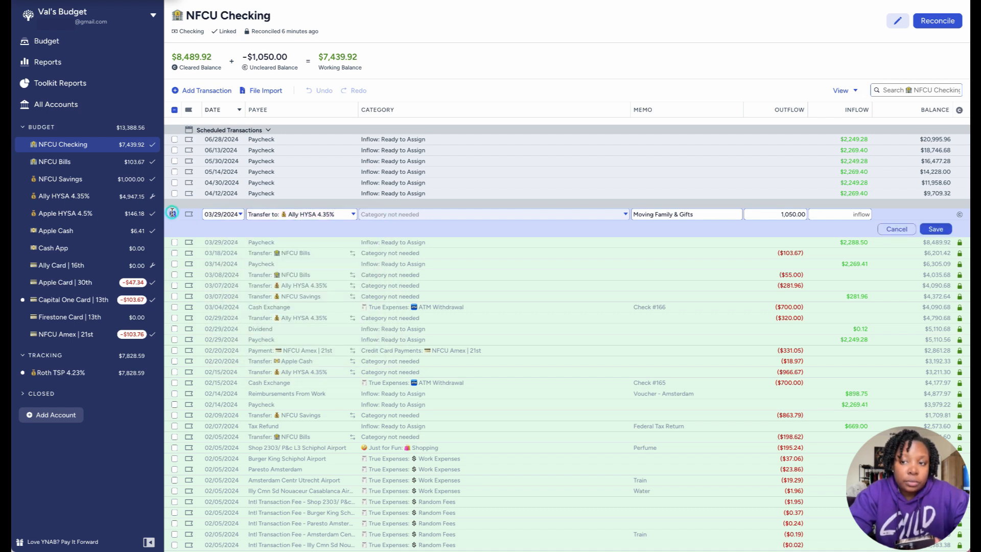
pyautogui.click(895, 229)
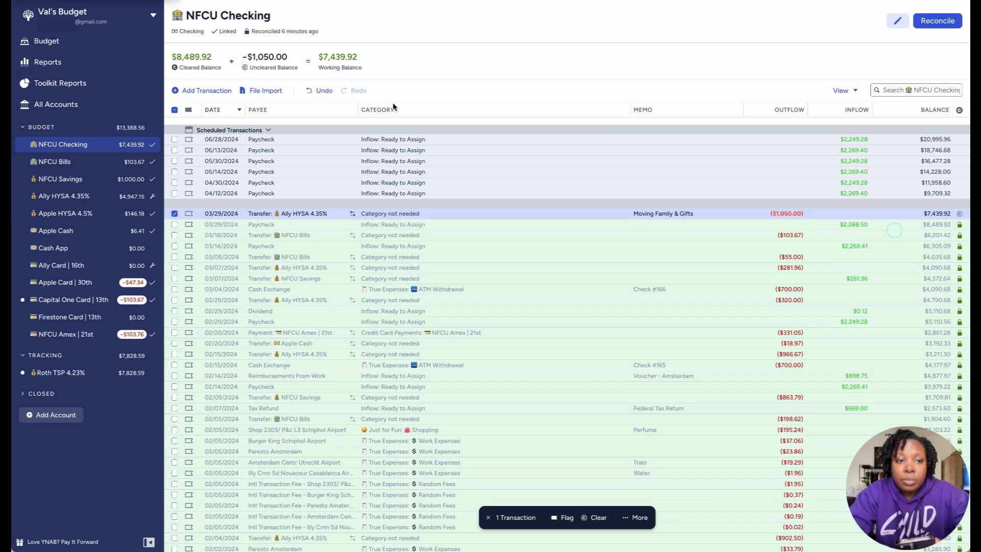
# - Start a new NFCU Checking transaction dated 03/29/2024 as a transfer with Ally HYSA 4.35%, with the memo "Sinking Funds & Savings"
pyautogui.click(201, 93)
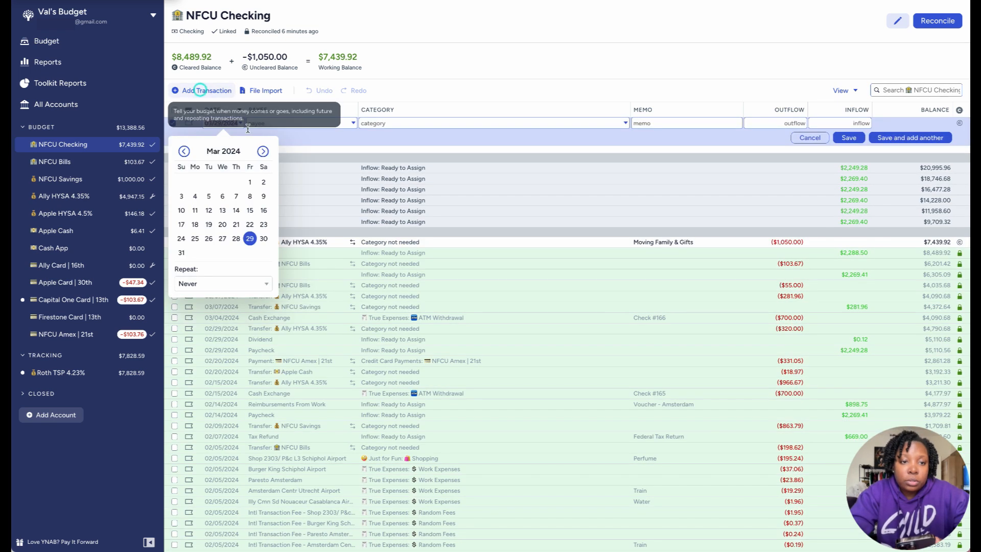
pyautogui.click(252, 238)
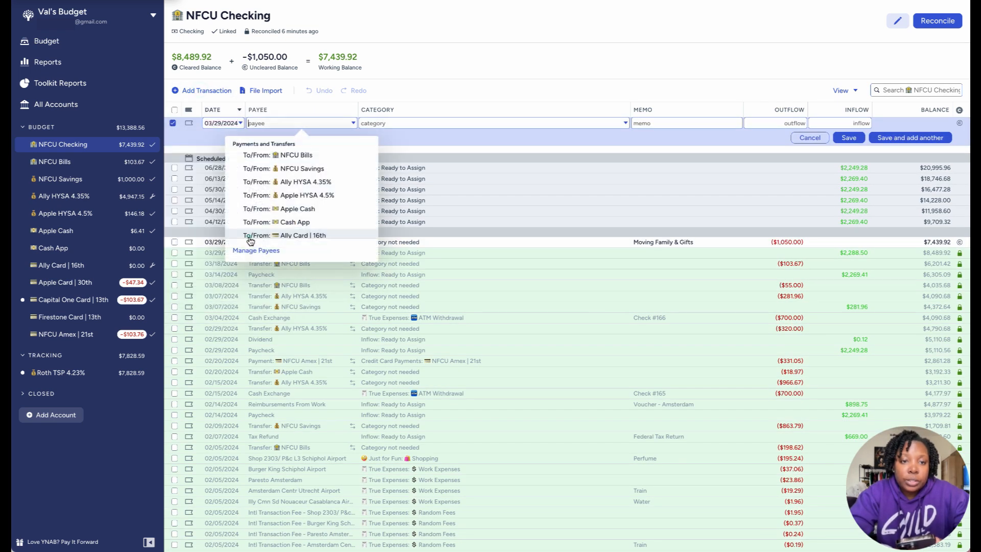
pyautogui.click(306, 183)
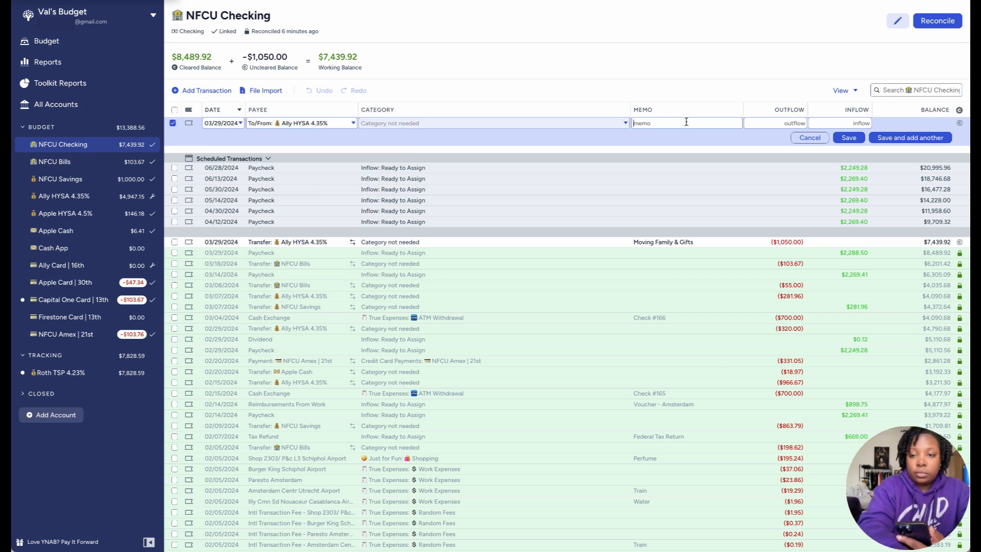
pyautogui.write('S')
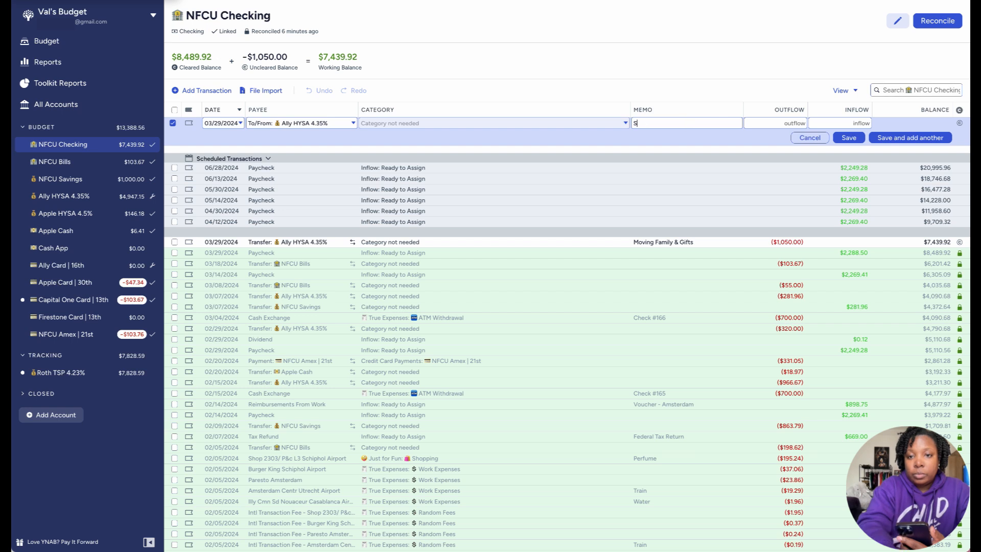
pyautogui.write('inking')
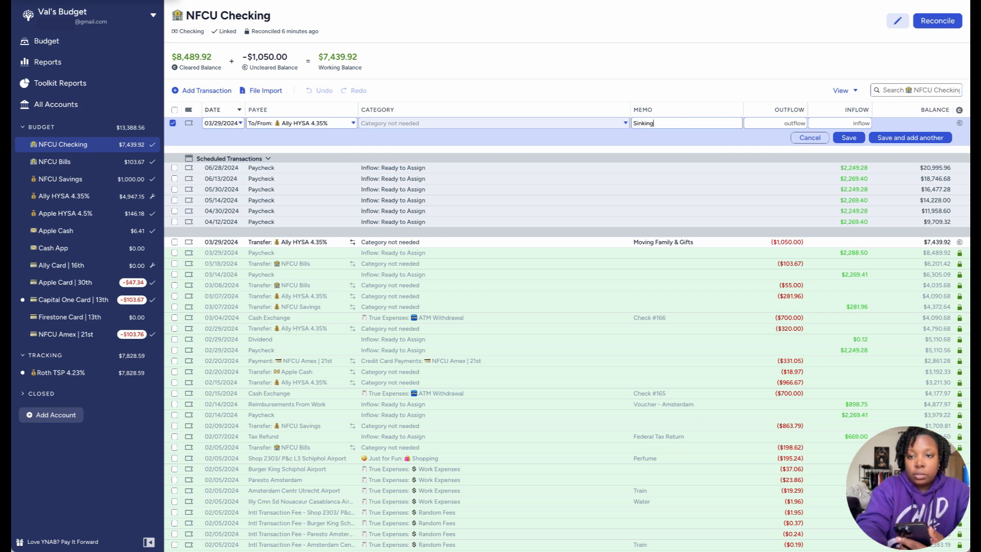
pyautogui.write(' Fund')
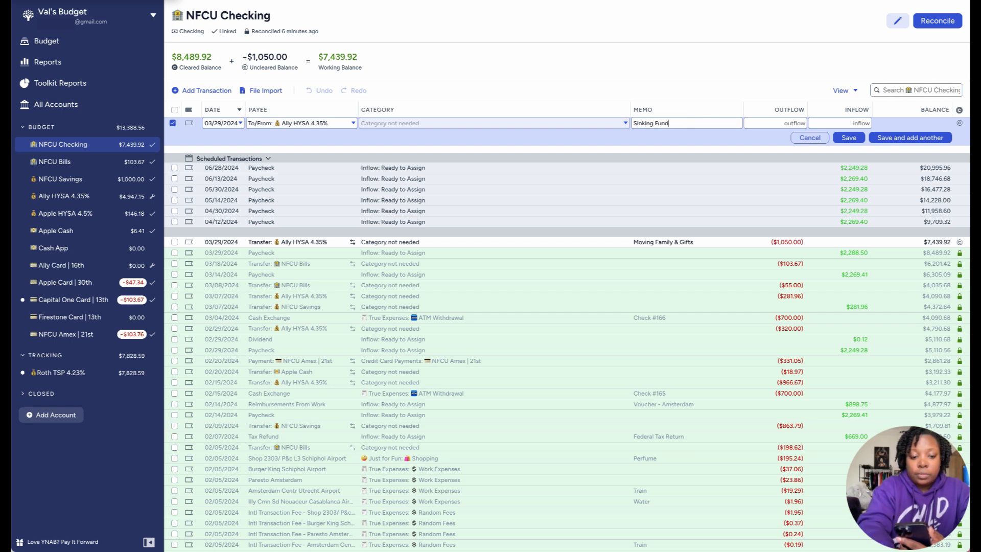
pyautogui.write('s & S')
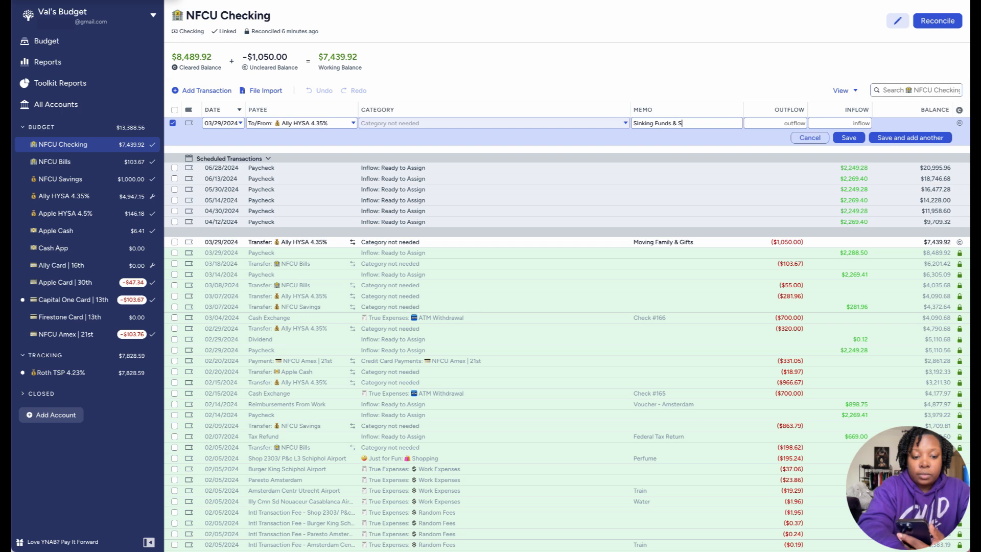
pyautogui.write('avings')
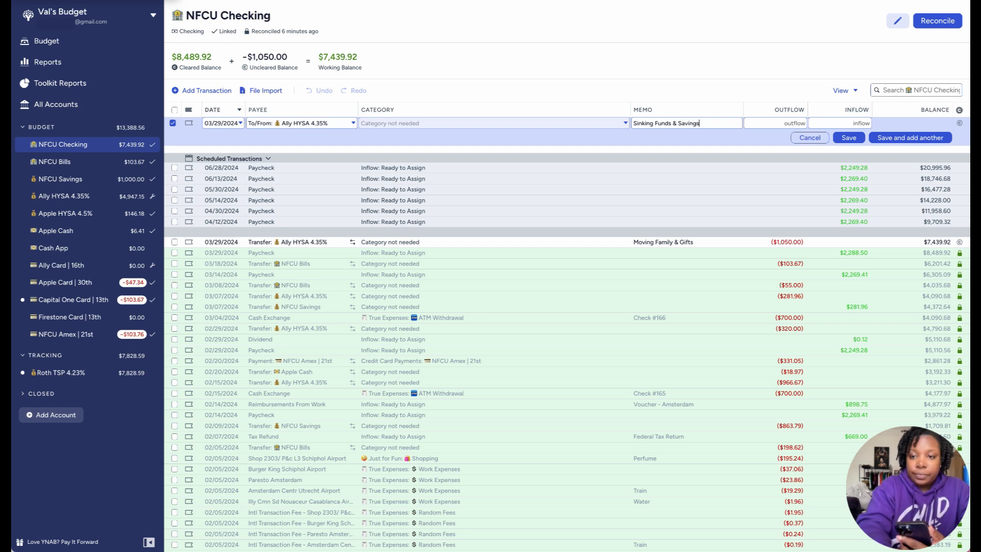
# - Set the new transfer's outflow to 2073.58 and save the transaction
pyautogui.click(749, 123)
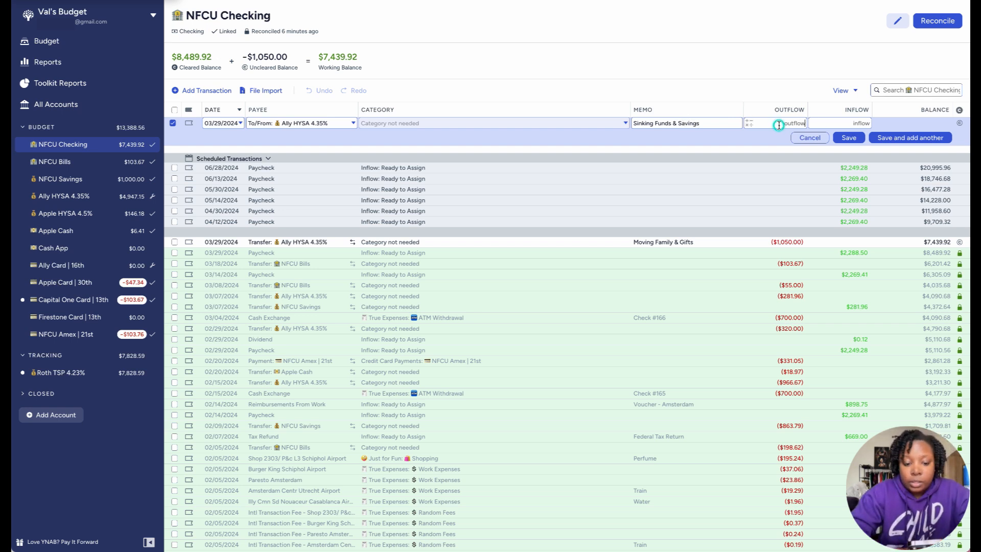
pyautogui.write('2073')
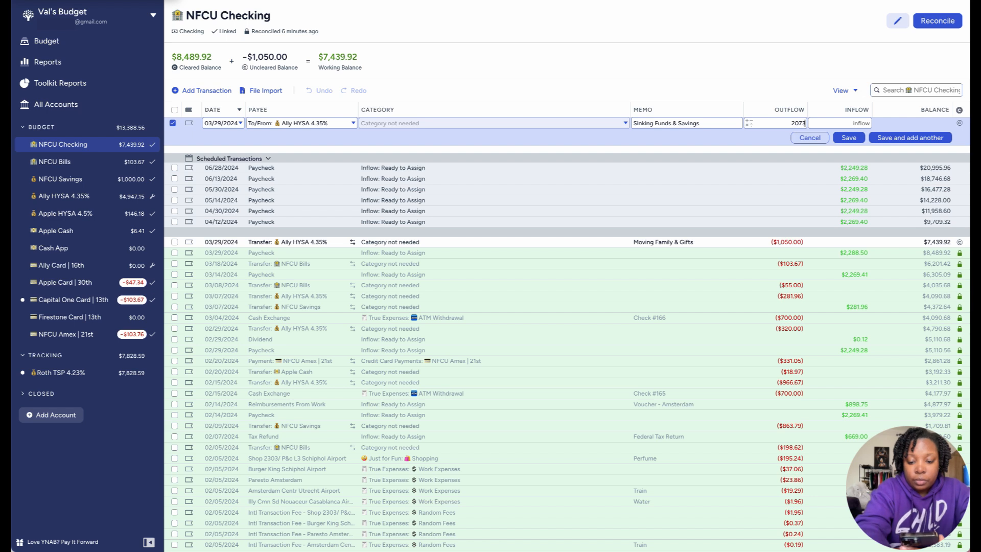
pyautogui.write('.58')
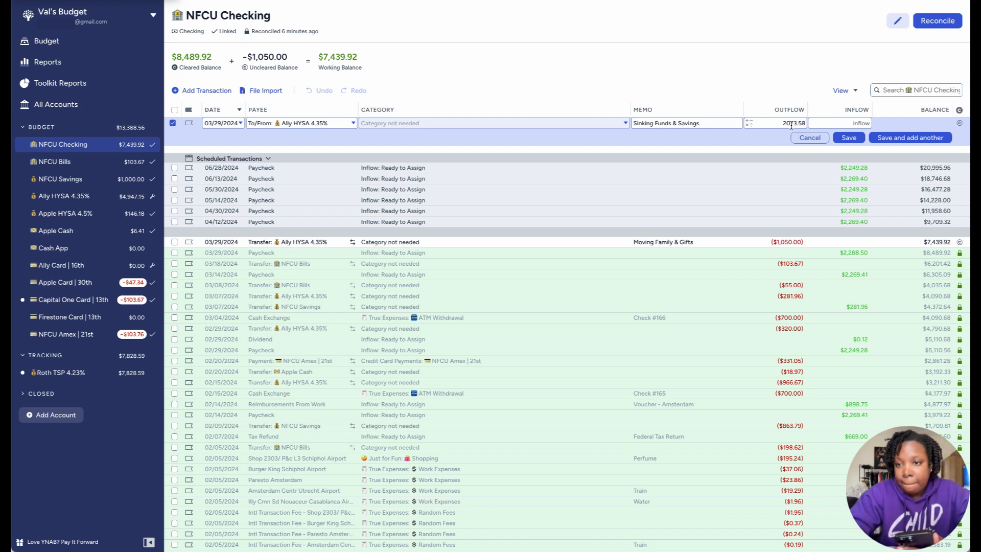
pyautogui.click(848, 138)
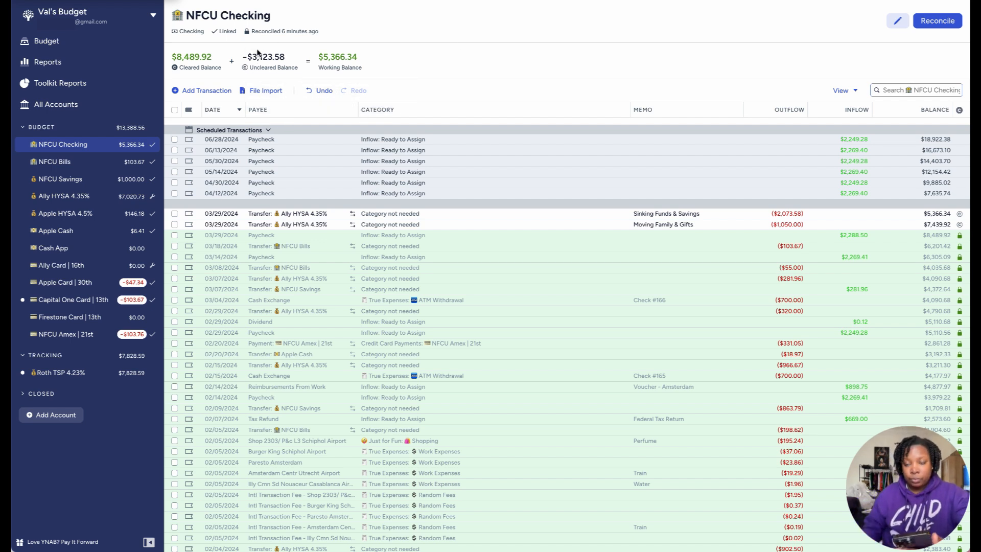
# - Return to the budget, switch to April 2024, and review the assigned amounts of Sinking Funds (Ally Savings) and Savings-Ally 4.35%
pyautogui.moveTo(266, 57)
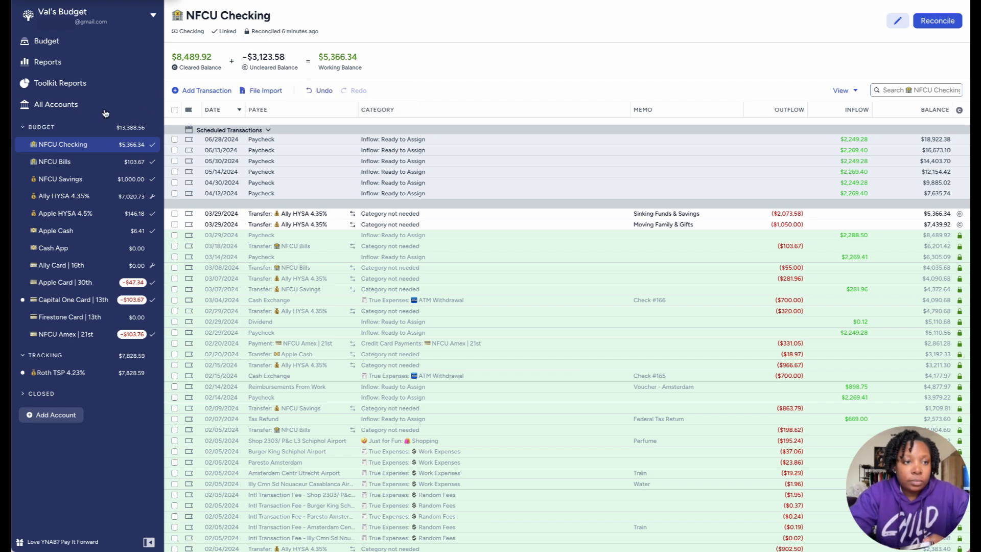
pyautogui.click(90, 51)
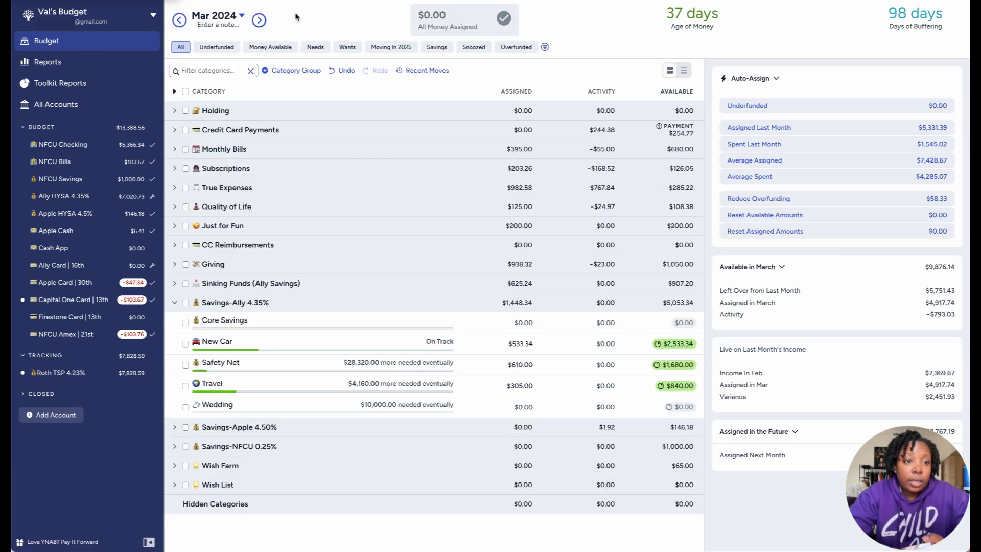
pyautogui.click(259, 21)
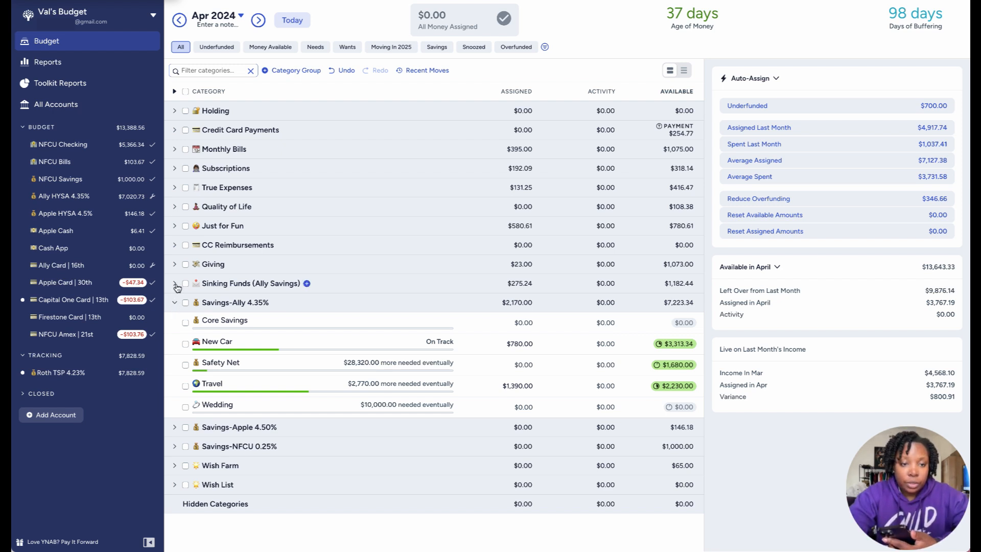
pyautogui.click(175, 284)
pyautogui.click(176, 284)
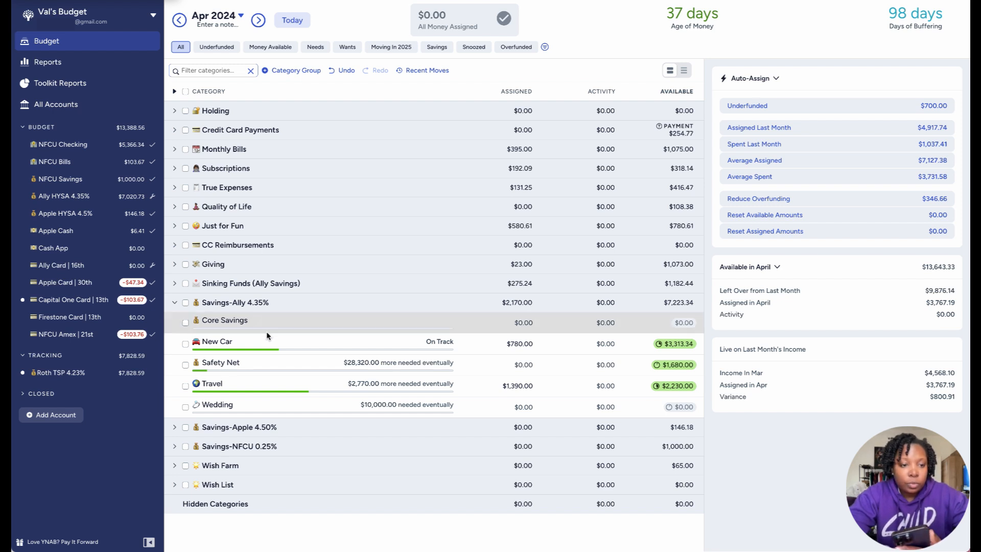
# - In NFCU Checking, change the outflow of the "Sinking Funds & Savings" transfer to 4518.82, save it, and deselect the transaction
pyautogui.click(68, 144)
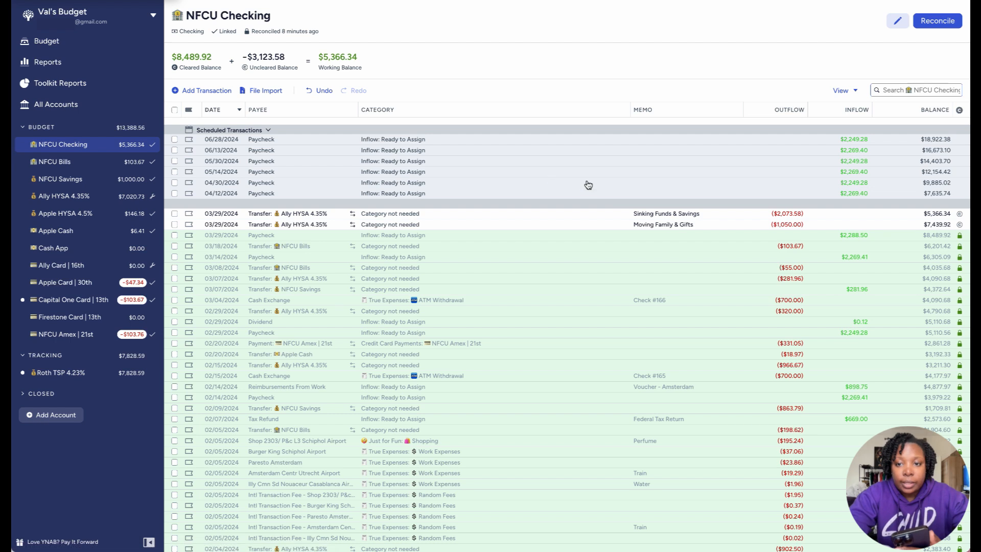
pyautogui.click(795, 215)
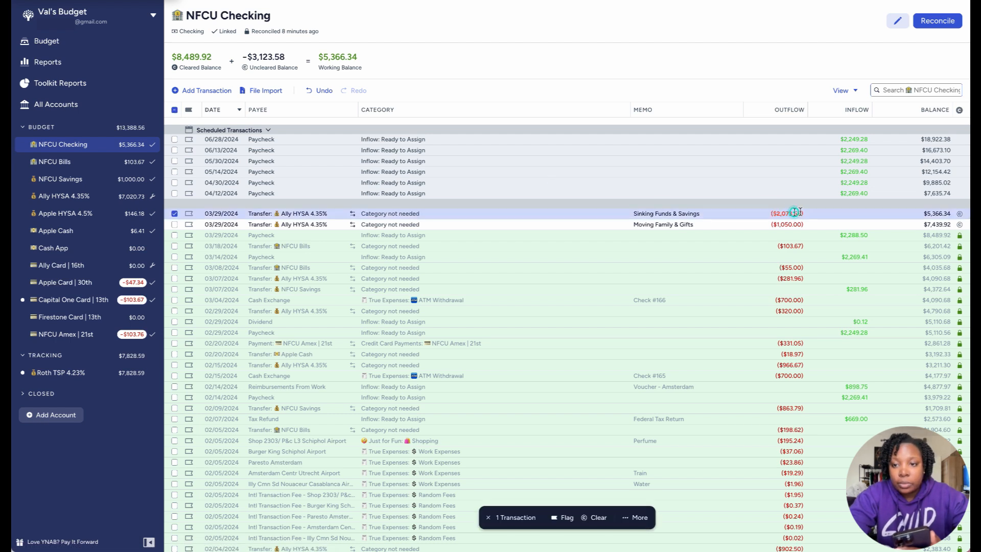
pyautogui.click(804, 212)
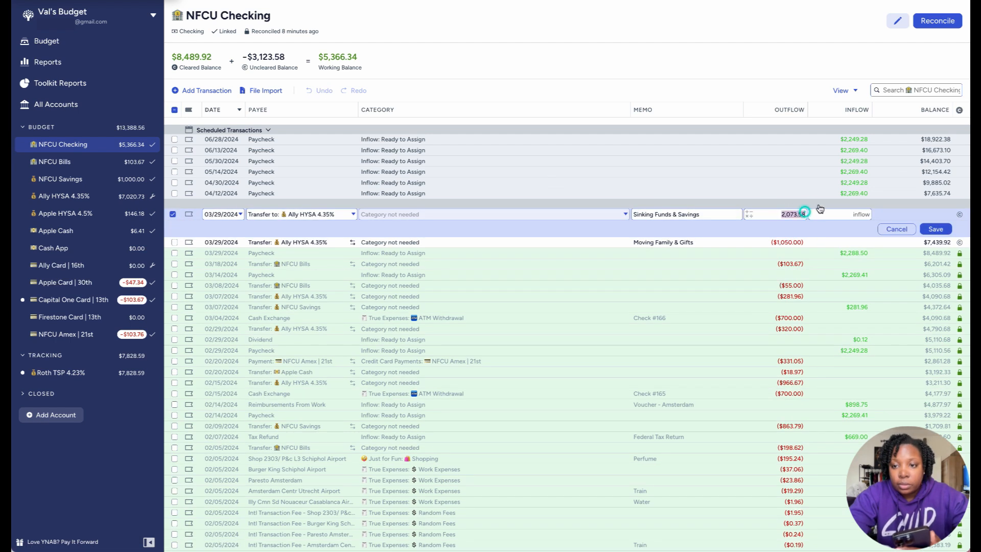
pyautogui.press('Right')
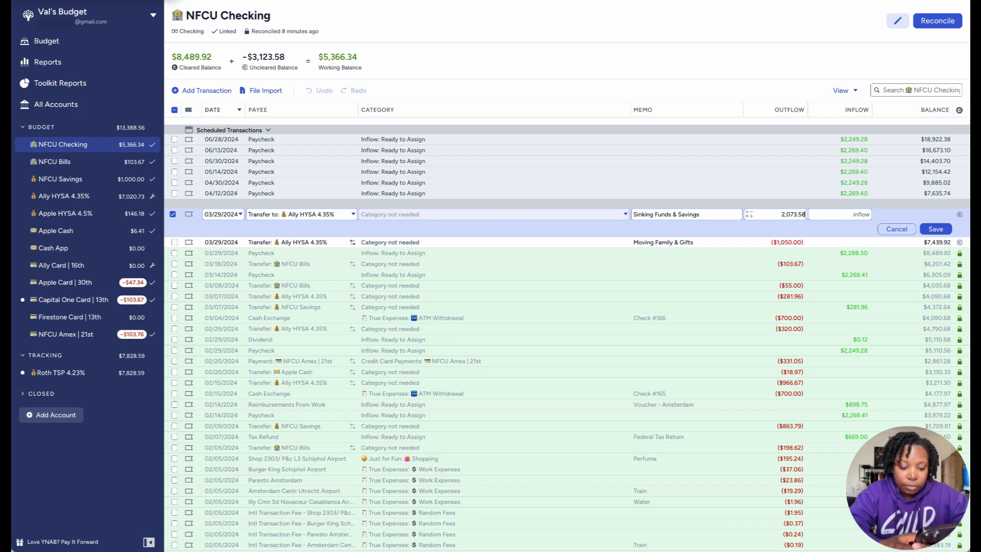
pyautogui.doubleClick(792, 214)
pyautogui.write('4518.')
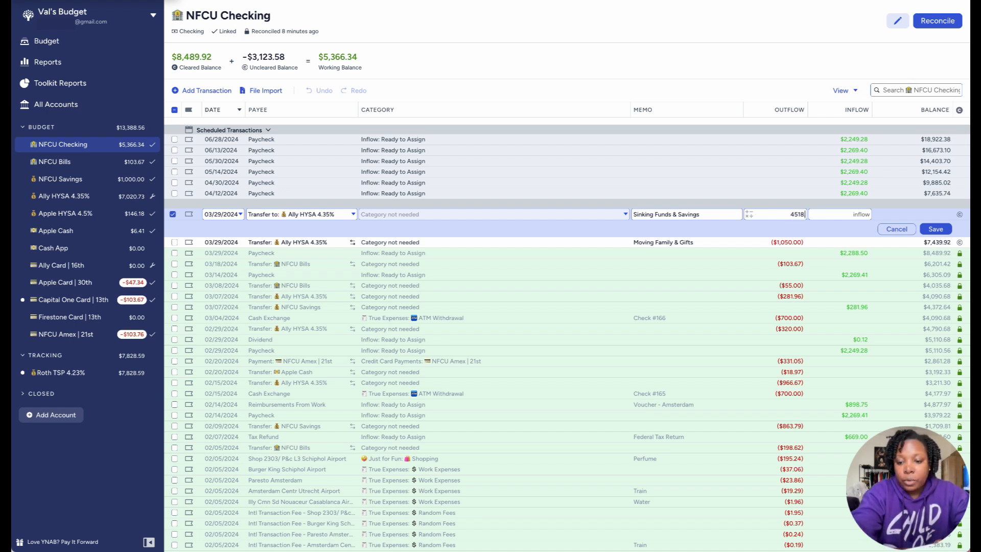
pyautogui.write('82')
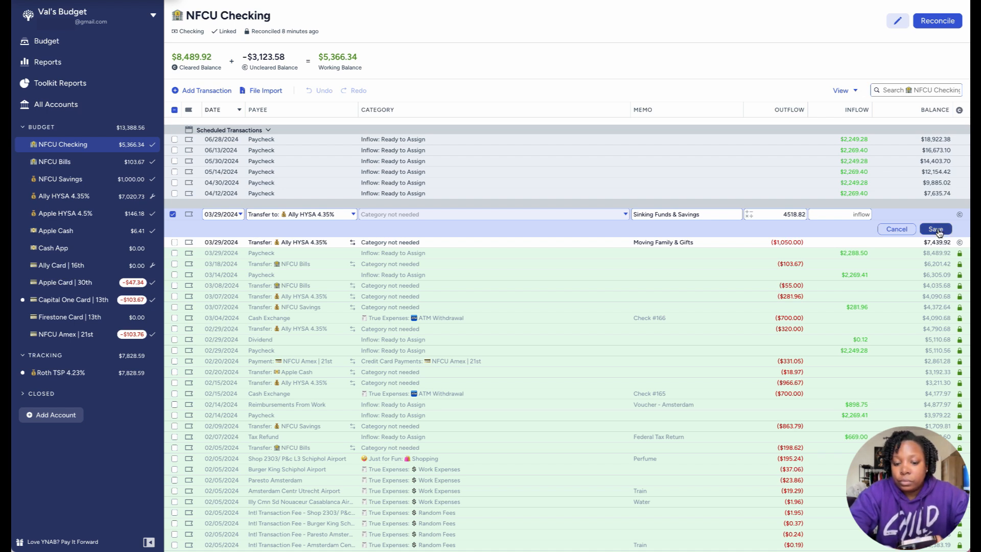
pyautogui.click(938, 229)
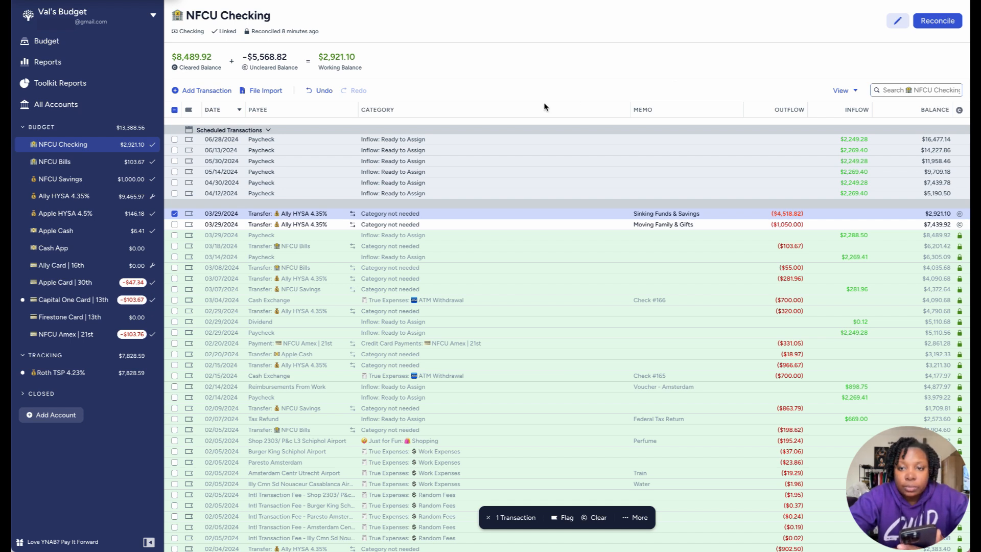
pyautogui.click(174, 213)
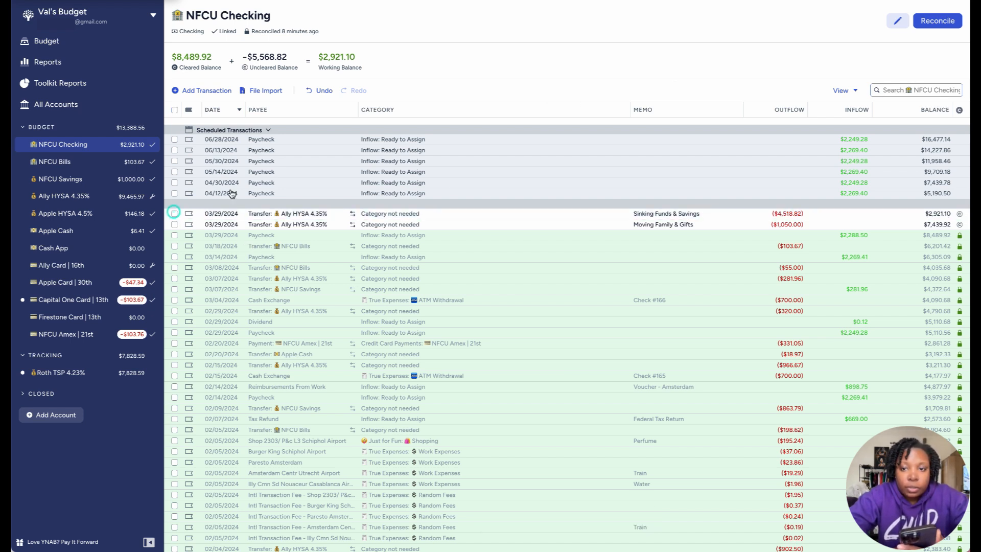
# - In NFCU Checking, change the memo of the 4,518.82 Ally HYSA transfer to "Sinking Funds & Savings Mar/Apr", save it, and deselect the transaction
pyautogui.click(652, 214)
pyautogui.click(651, 213)
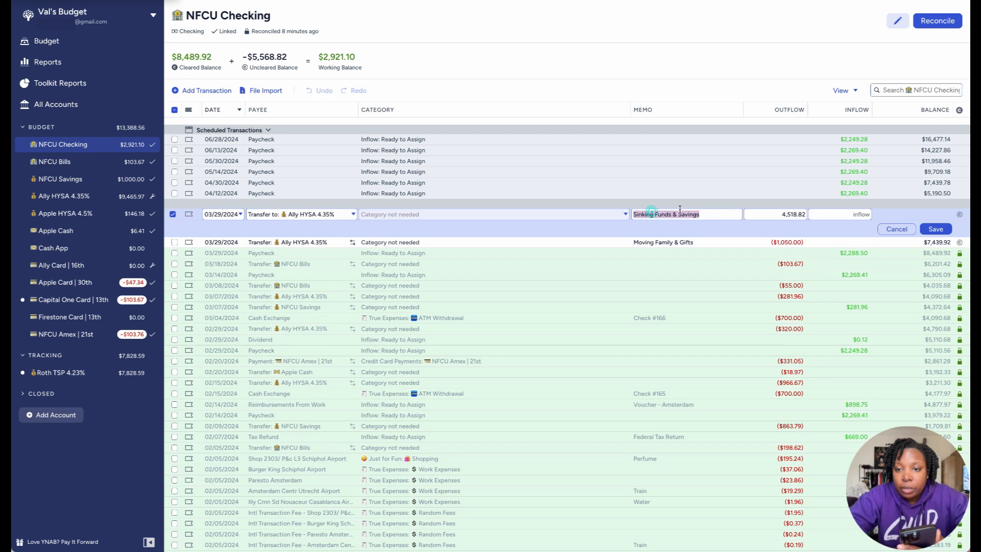
pyautogui.click(711, 214)
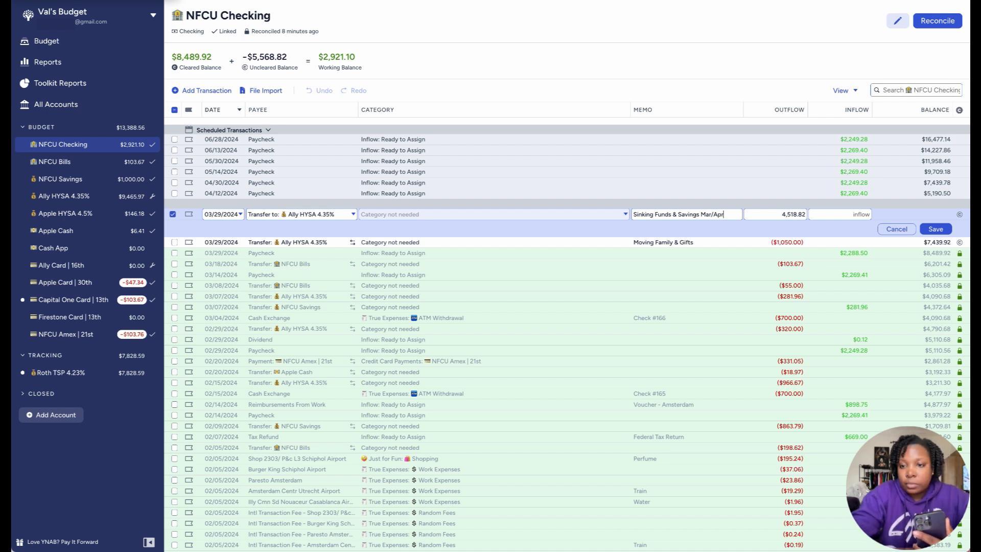
pyautogui.press('Return')
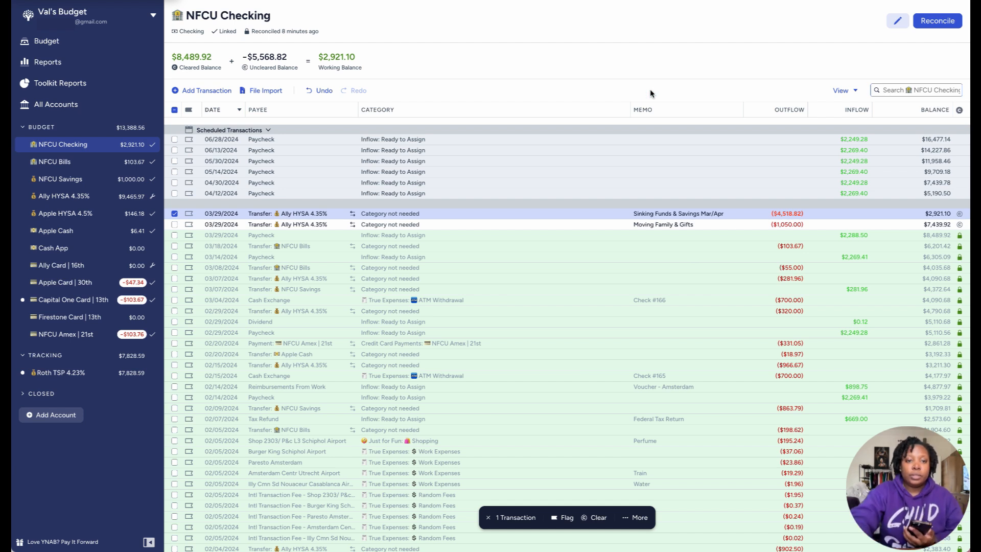
pyautogui.click(175, 214)
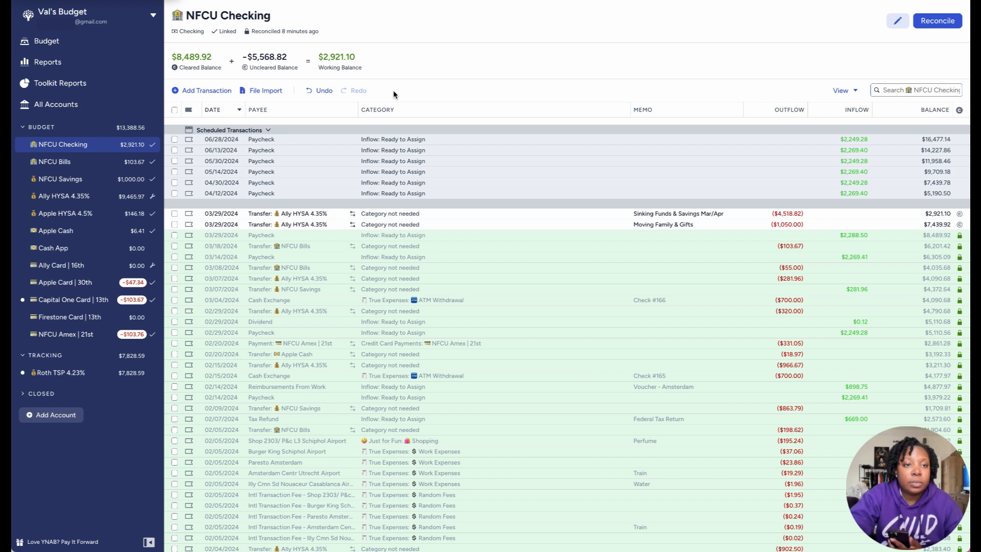
# - Return to the March 2024 budget, collapse Savings-Ally 4.35%, and review the amounts available for each card under Credit Card Payments
pyautogui.click(47, 42)
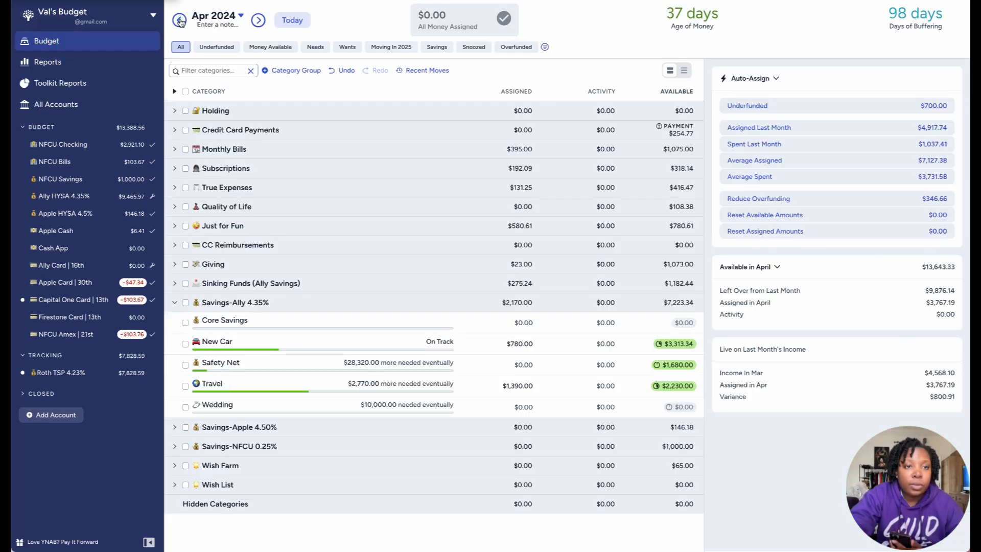
pyautogui.click(179, 21)
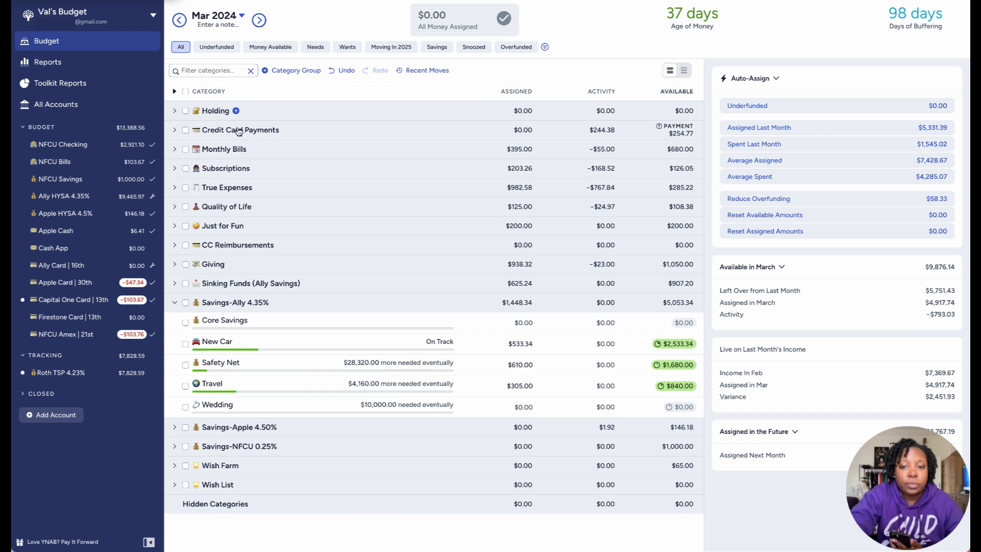
pyautogui.click(174, 302)
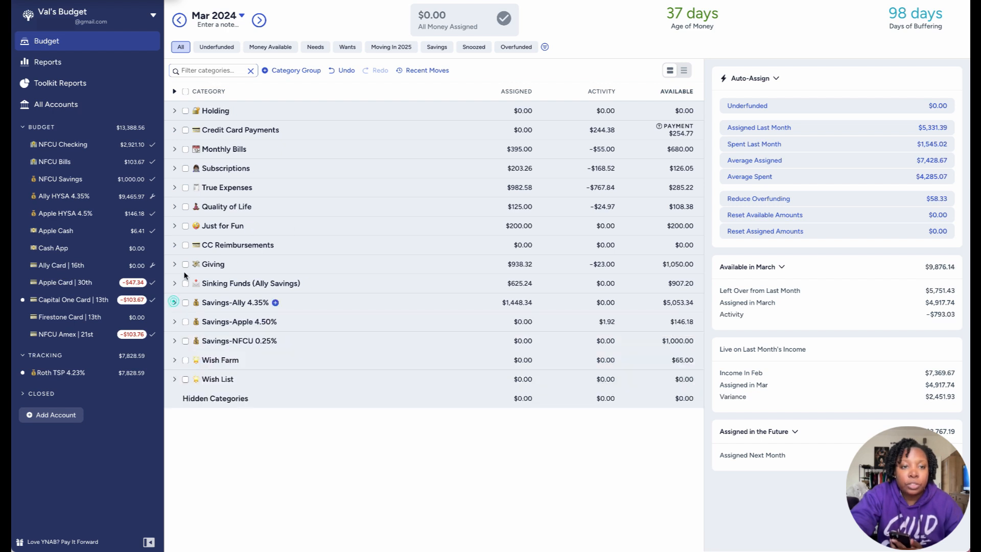
pyautogui.click(175, 130)
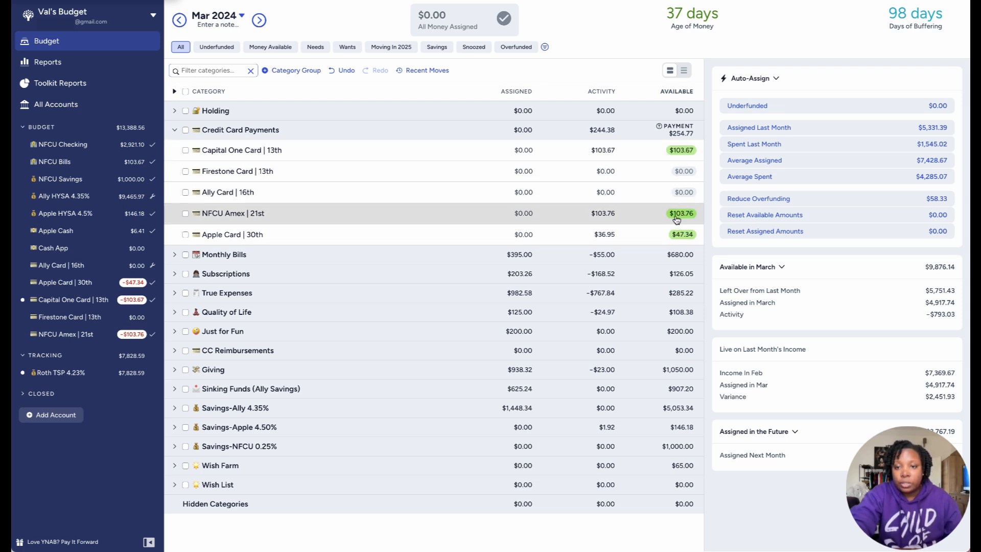
pyautogui.moveTo(677, 218)
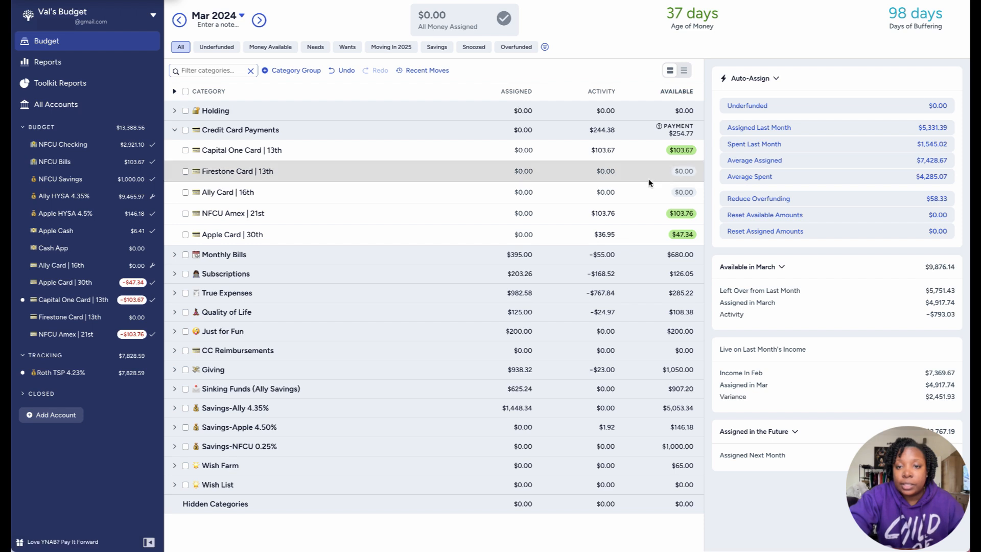
# - Review the March activity of the Capital One Card | 13th and NFCU Amex | 21st payment categories
pyautogui.click(609, 152)
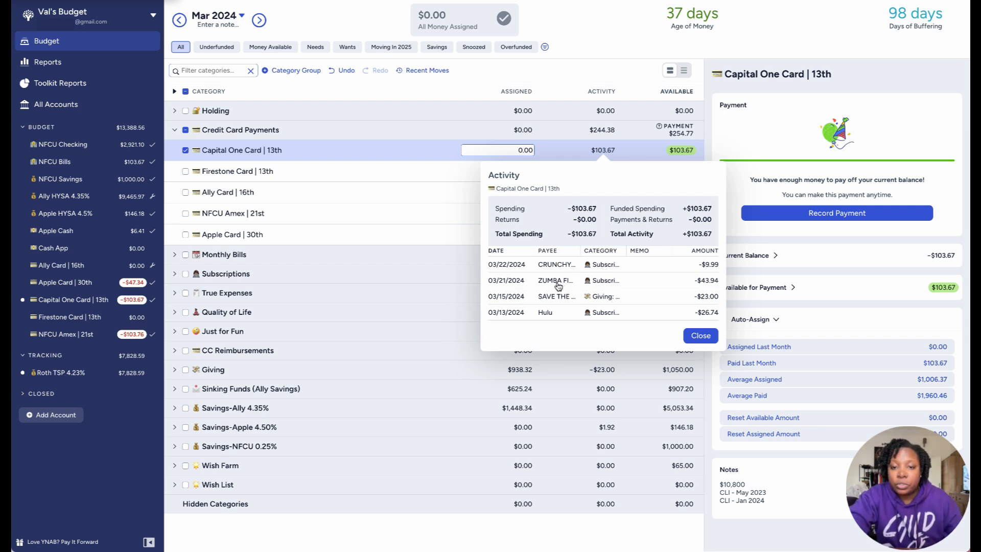
pyautogui.click(699, 335)
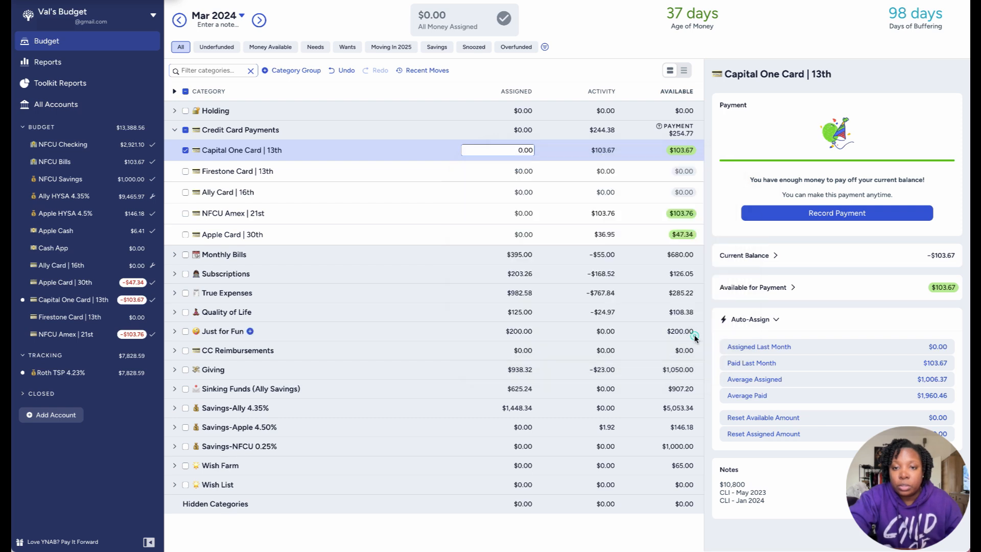
pyautogui.click(601, 214)
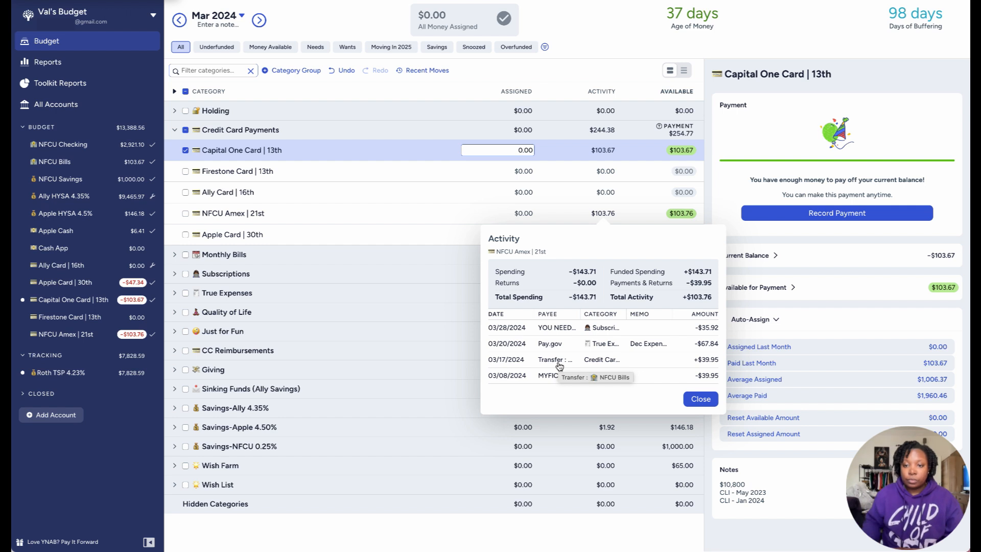
pyautogui.click(698, 400)
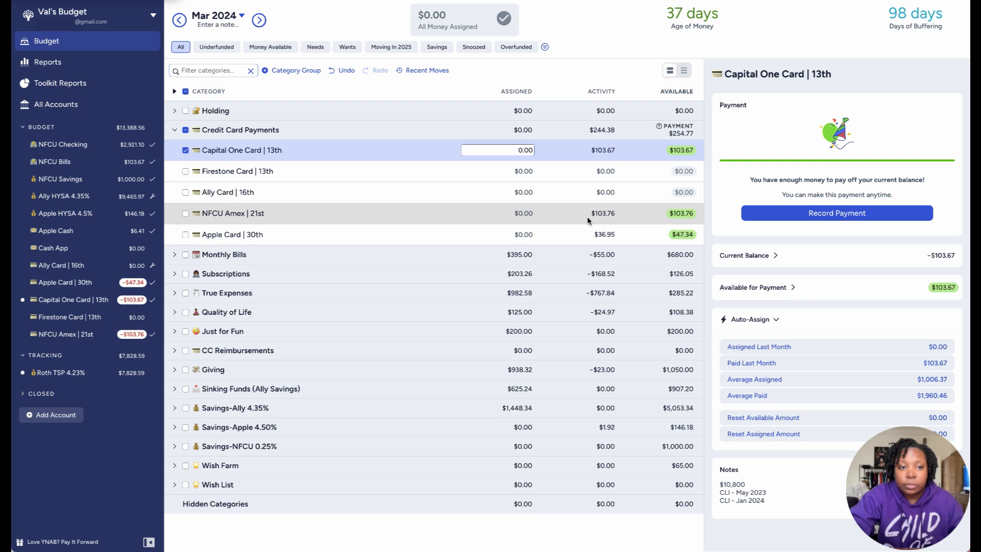
pyautogui.click(185, 150)
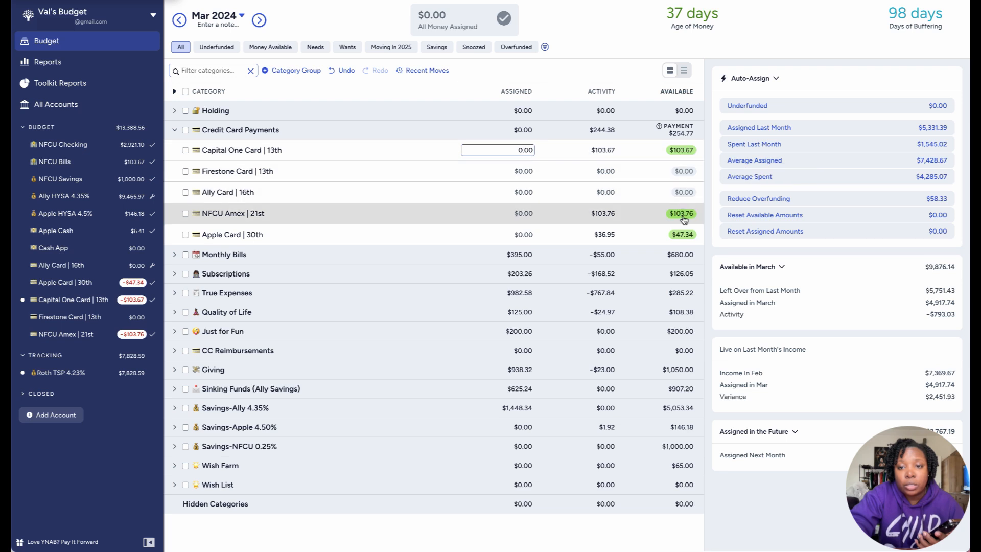
pyautogui.moveTo(682, 218)
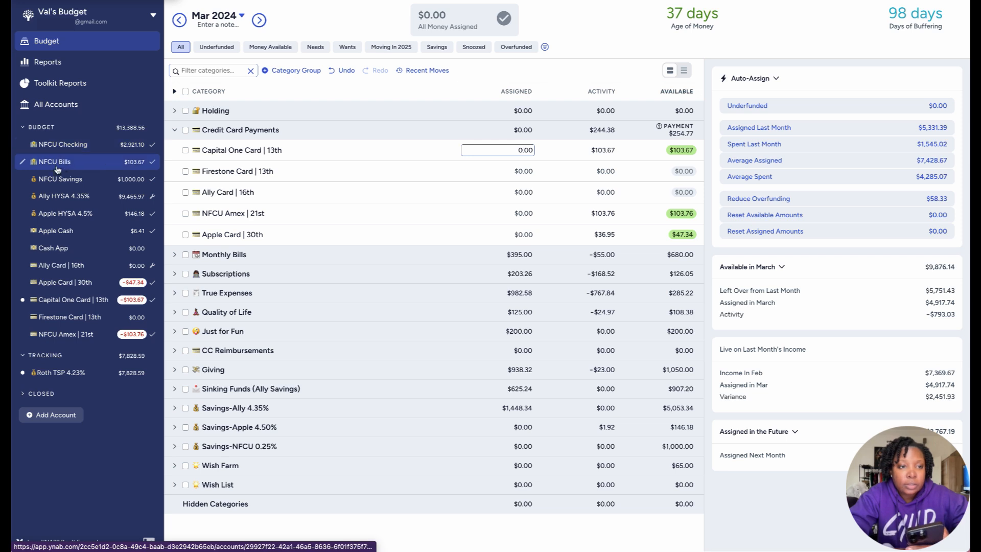
# - In NFCU Bills, add and save a transfer from NFCU Checking dated 03/29/2024 with an inflow of 103.76
pyautogui.click(59, 164)
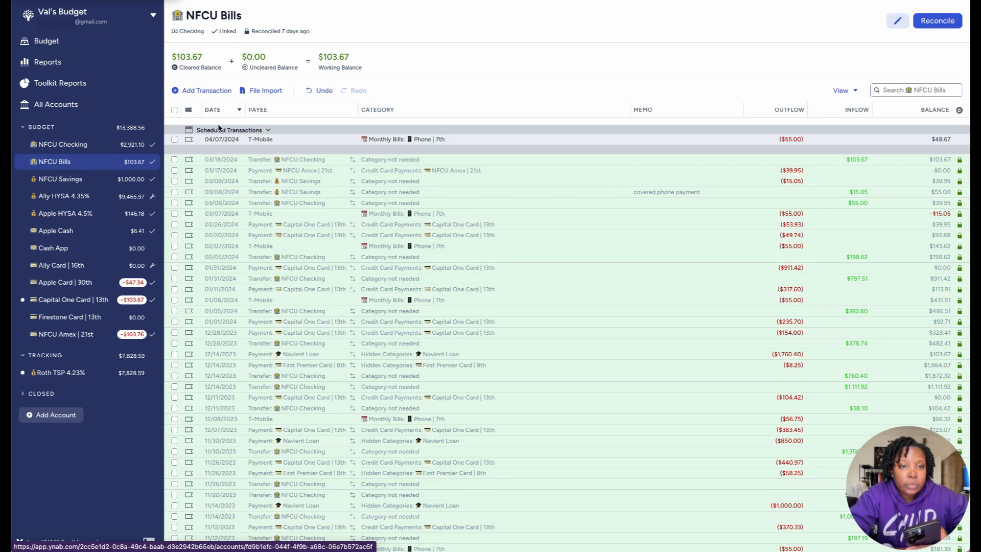
pyautogui.click(205, 91)
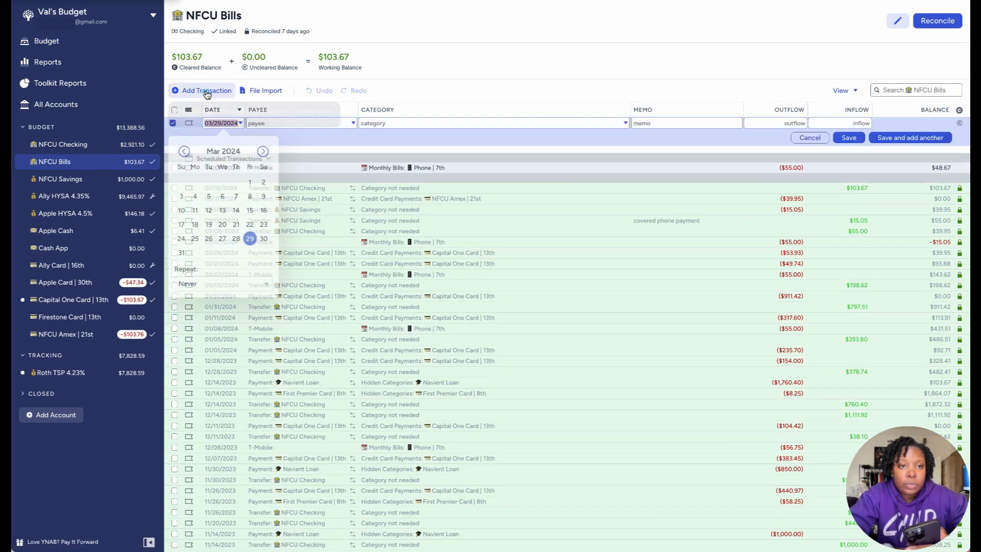
pyautogui.click(249, 239)
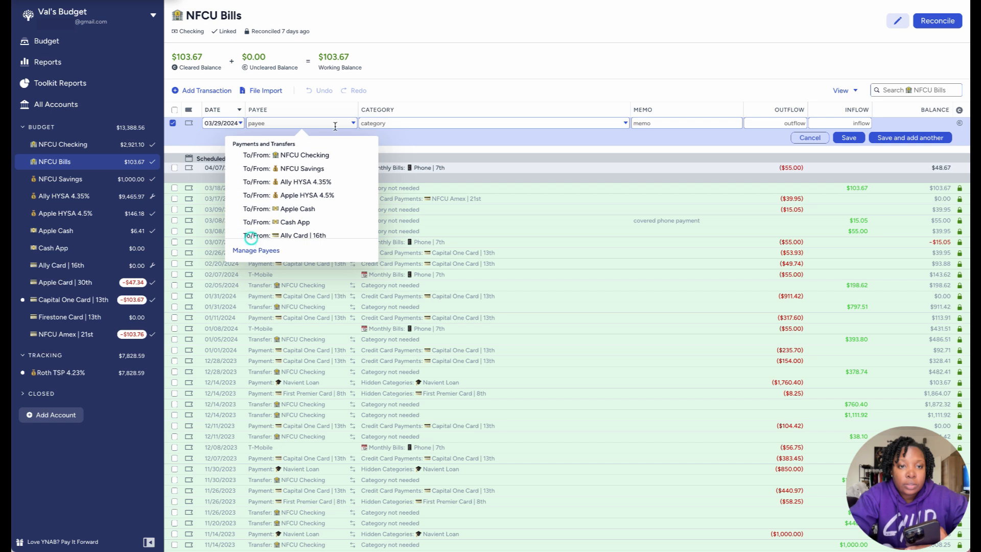
pyautogui.click(302, 156)
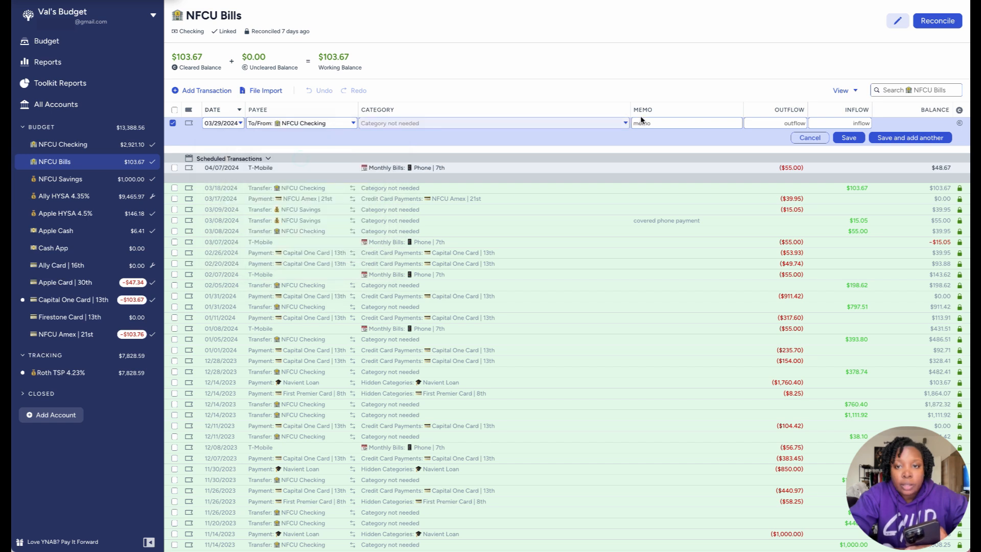
pyautogui.click(854, 124)
pyautogui.write('103.76')
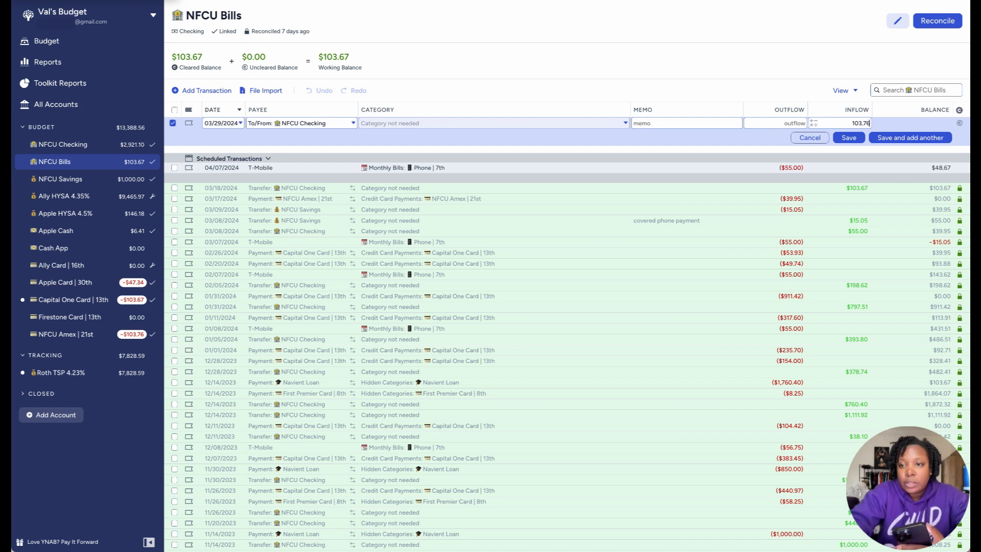
pyautogui.click(848, 138)
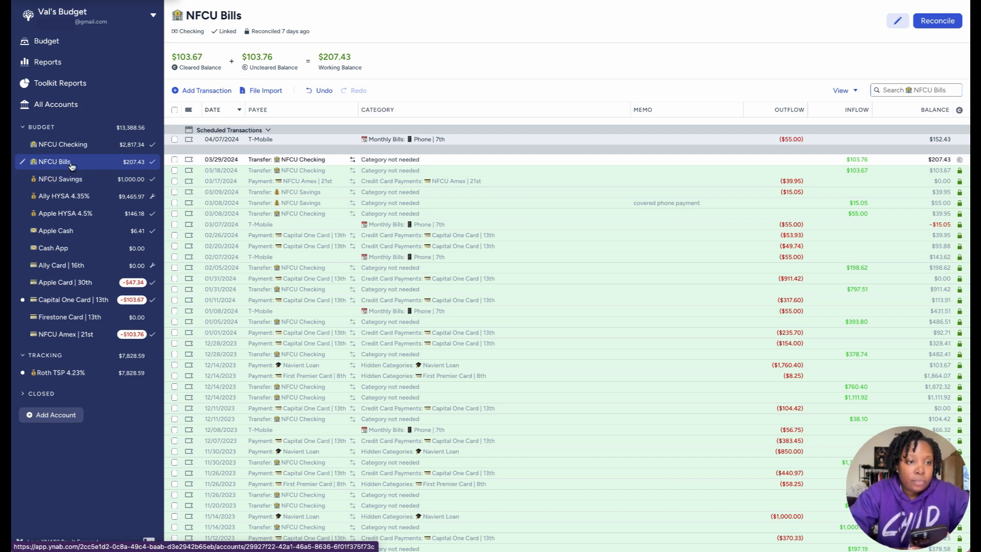
# - In Capital One Card | 13th, approve the new CrunchyRoll and Zumba Fitness transactions and reconcile the account against the bank balance
pyautogui.click(52, 306)
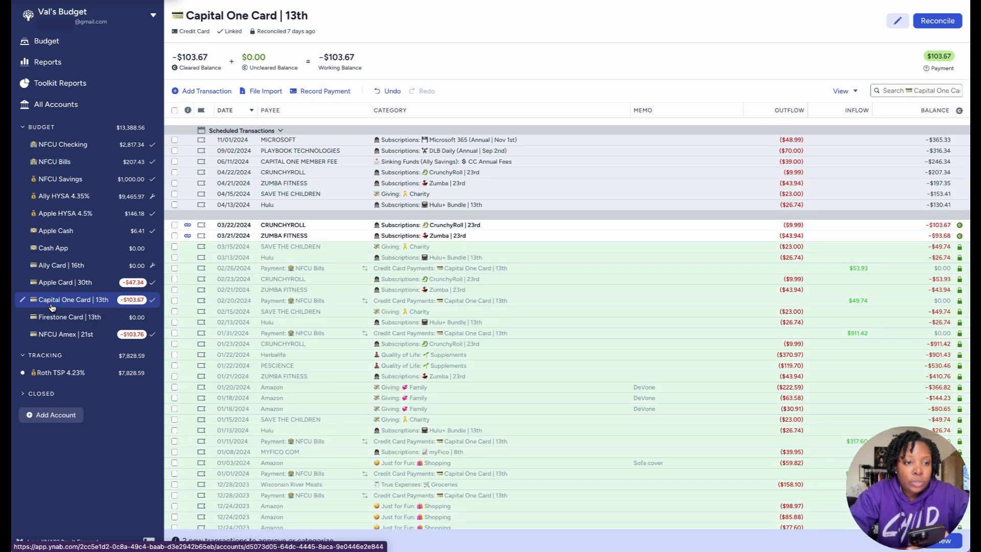
pyautogui.click(174, 225)
pyautogui.click(175, 235)
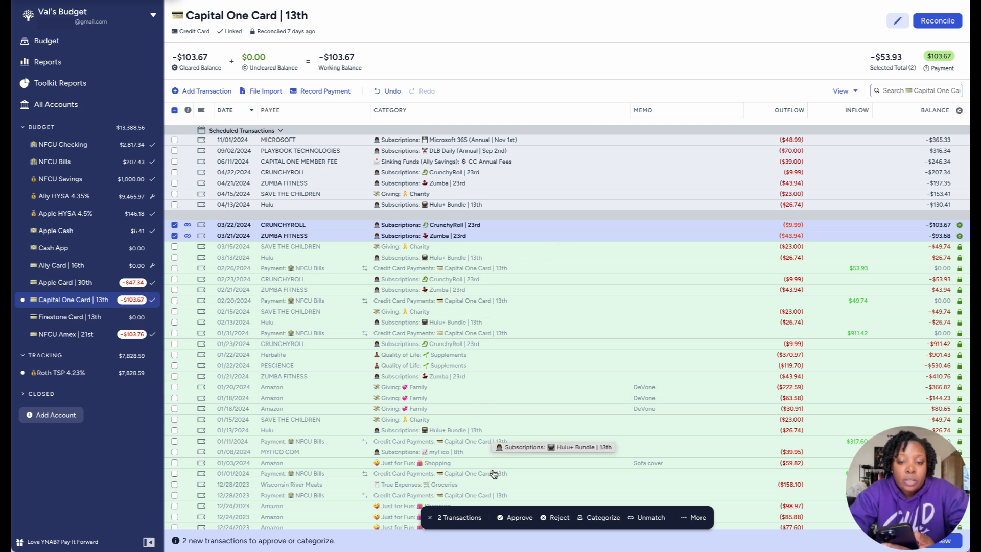
pyautogui.click(514, 518)
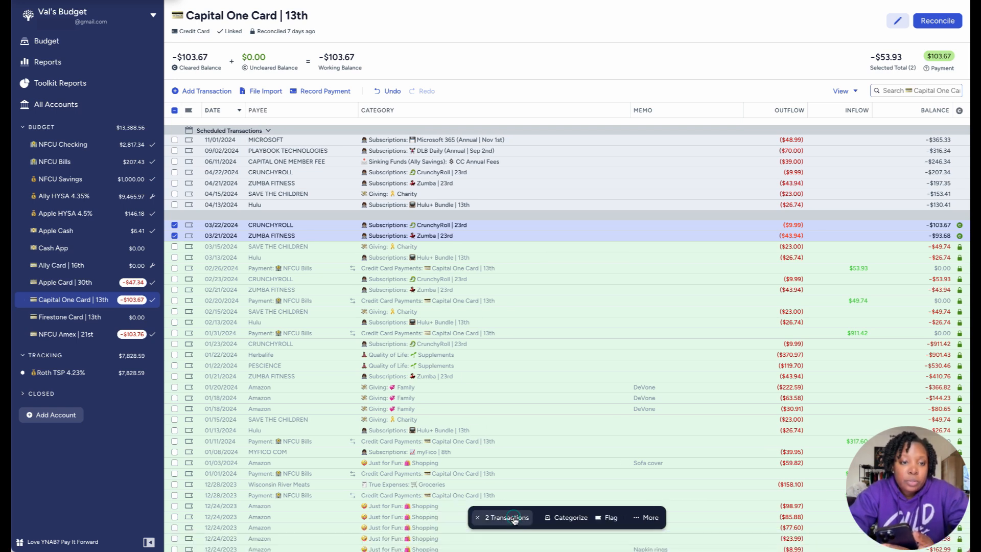
pyautogui.click(174, 235)
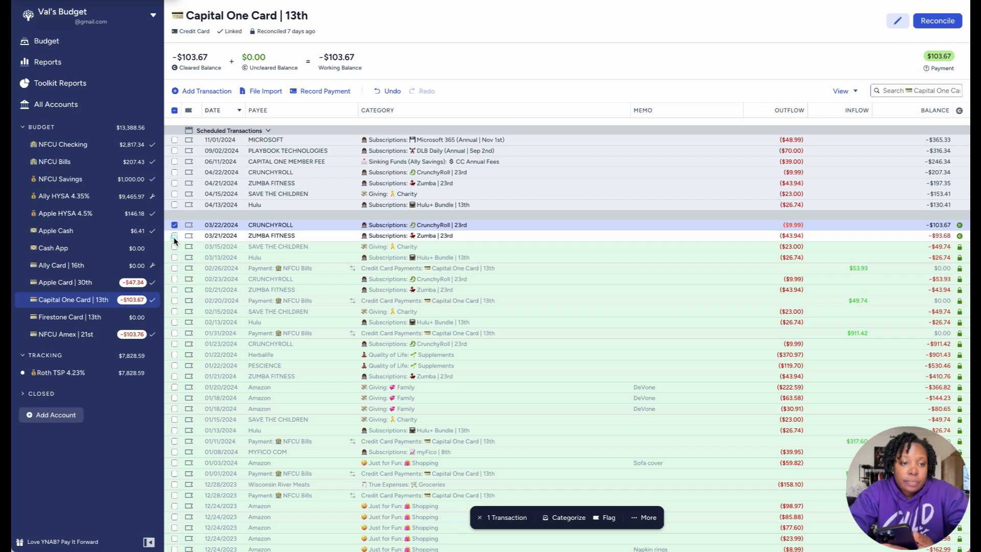
pyautogui.click(174, 225)
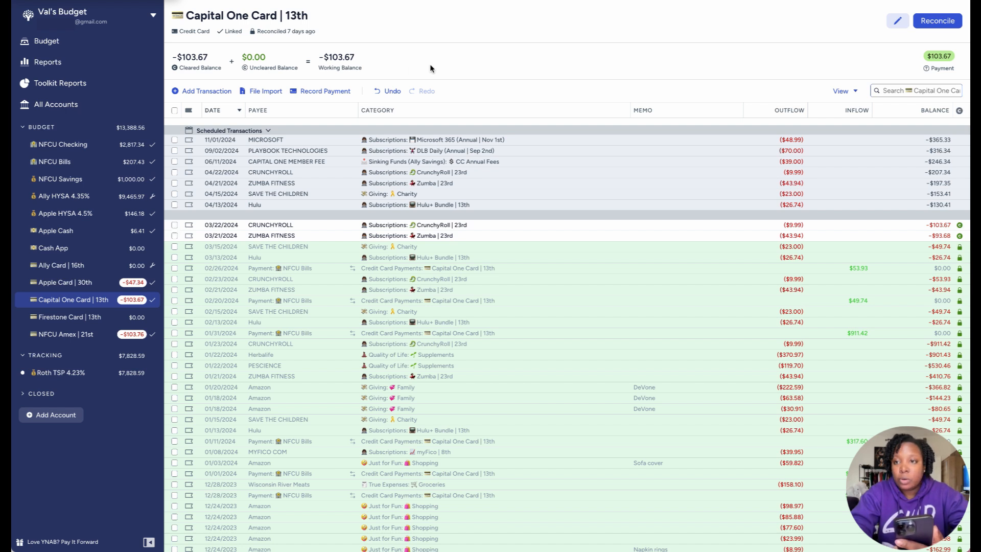
pyautogui.click(943, 23)
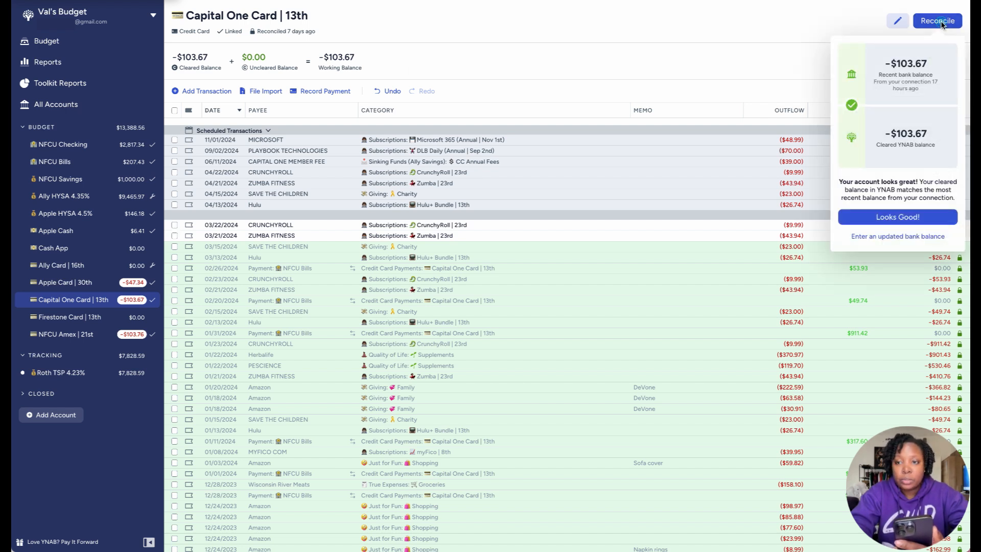
pyautogui.click(891, 218)
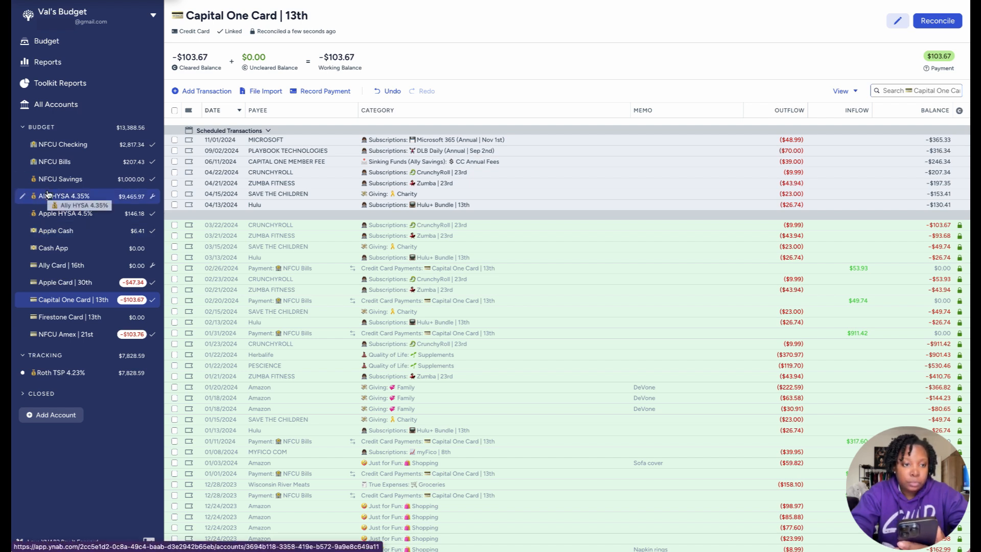
# - Reconcile the NFCU Amex | 21st account against its recent bank balance
pyautogui.click(68, 336)
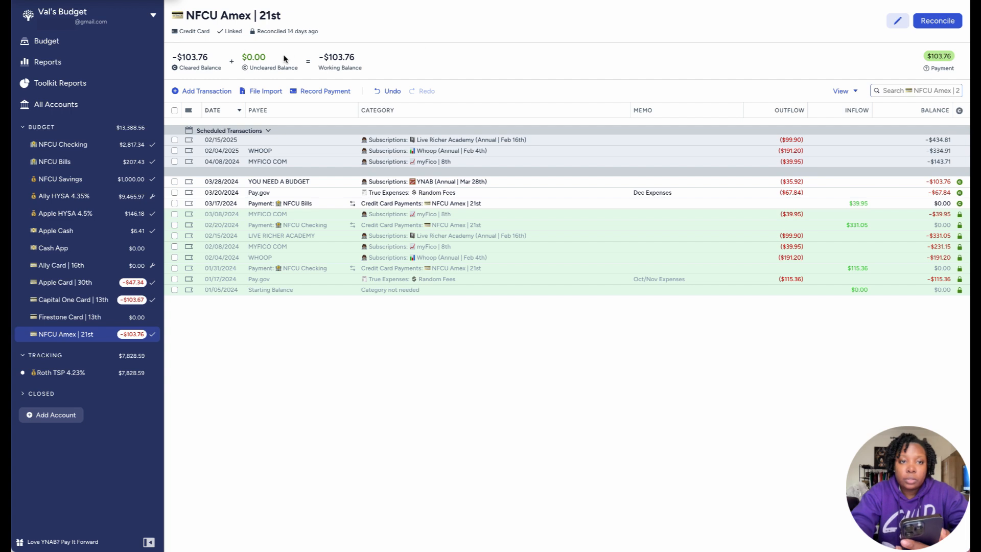
pyautogui.moveTo(271, 64)
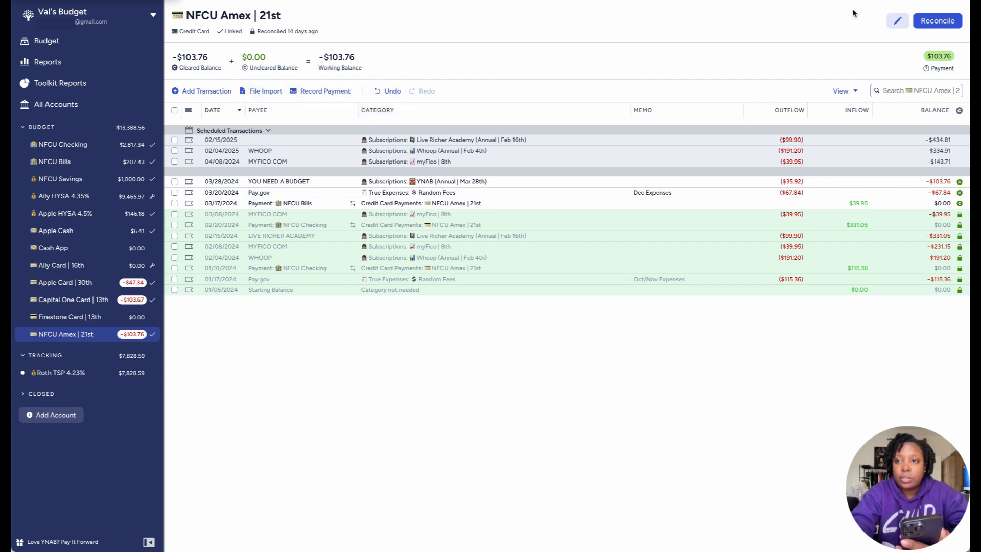
pyautogui.click(935, 21)
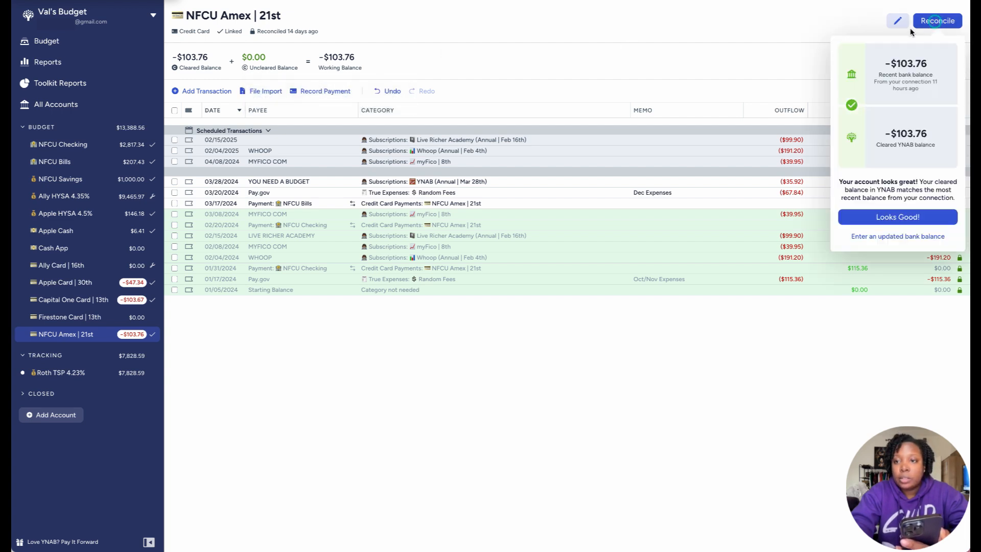
pyautogui.click(862, 224)
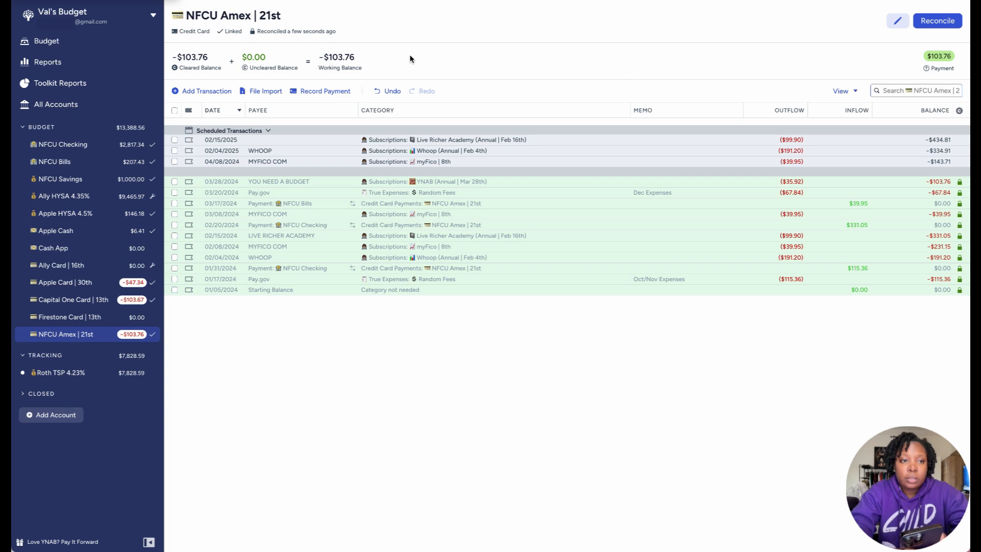
# - In NFCU Amex | 21st, record and save a payment of 103.76 from NFCU Bills dated 03/29/2024
pyautogui.click(82, 146)
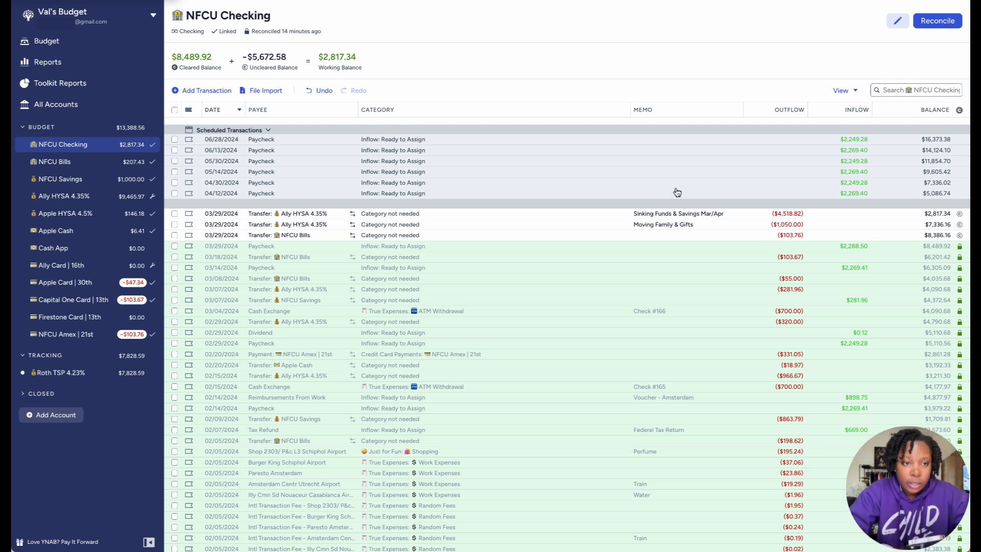
pyautogui.click(83, 335)
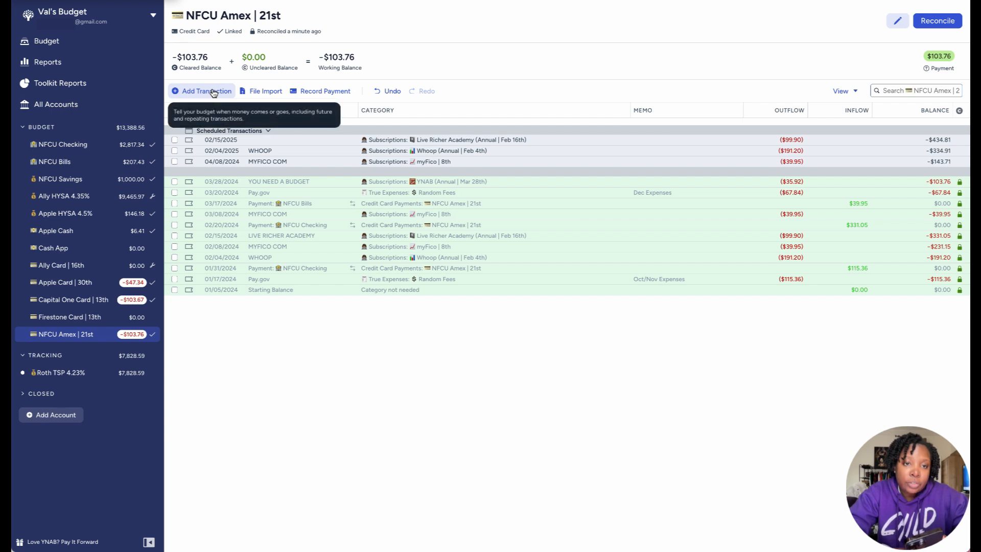
pyautogui.click(322, 95)
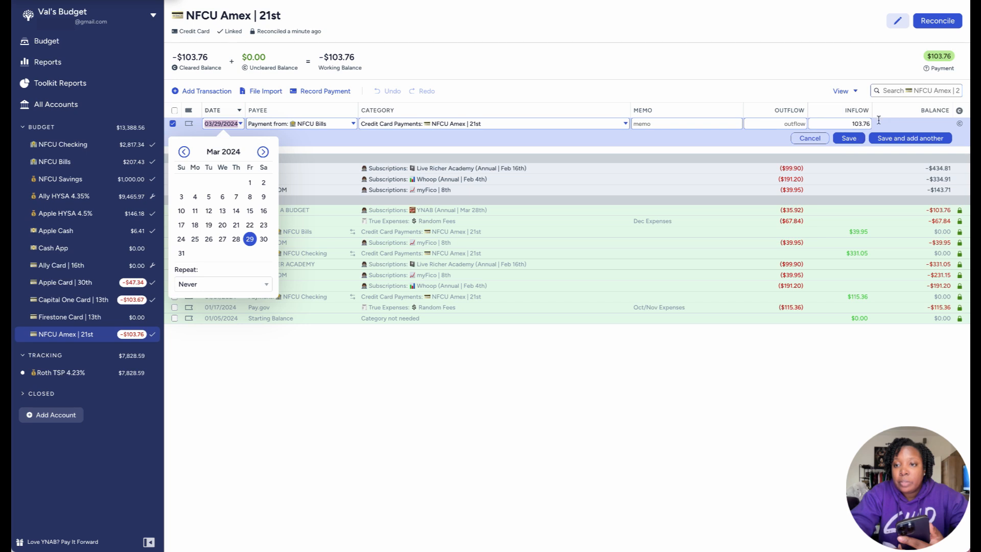
pyautogui.click(848, 138)
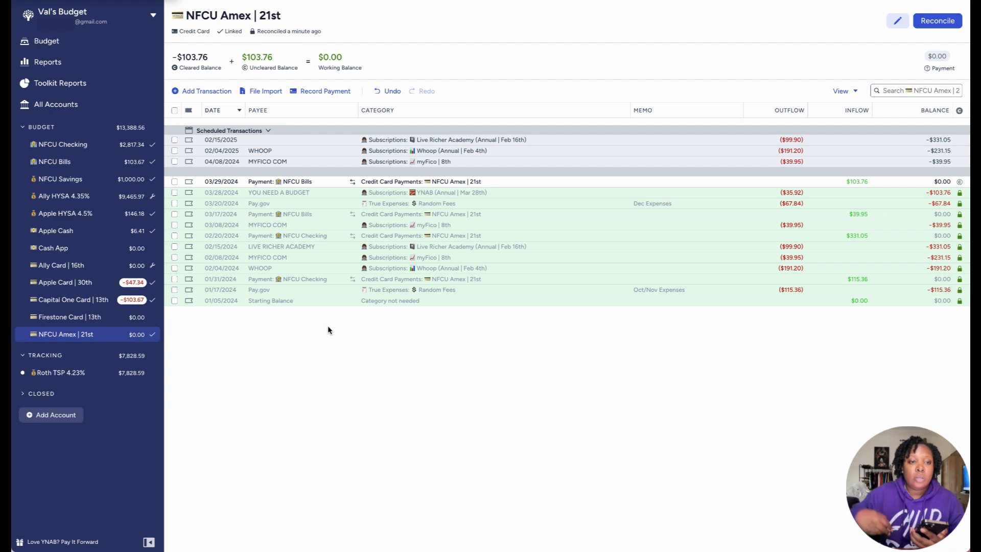
# - In Capital One Card | 13th, record and save a payment of 103.67 from NFCU Bills dated 03/29/2024
pyautogui.click(56, 300)
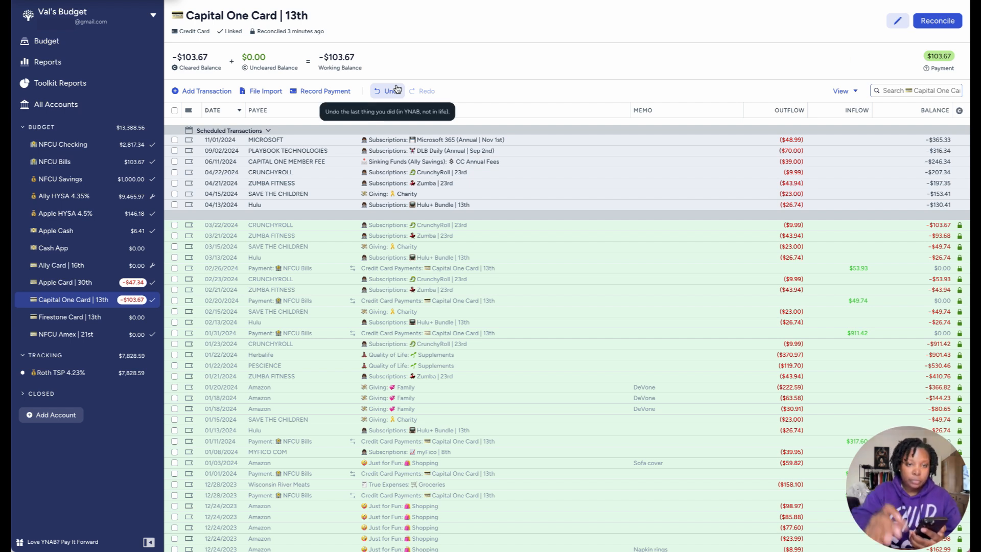
pyautogui.click(324, 93)
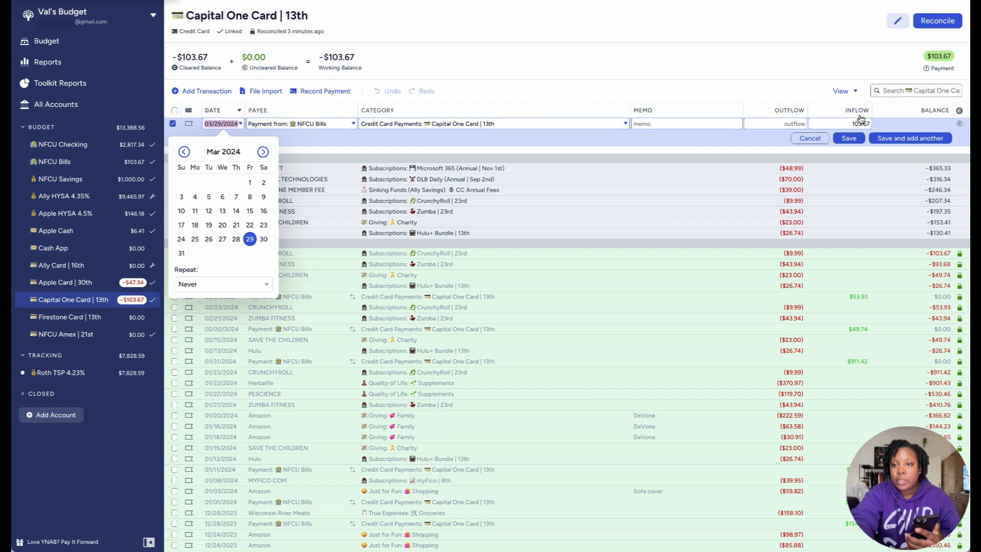
pyautogui.click(848, 137)
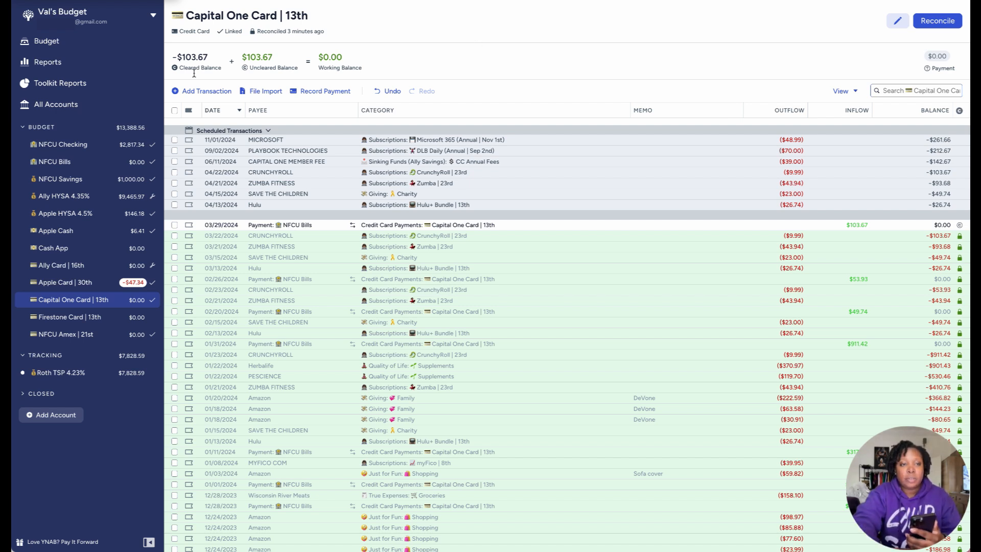
# - Review the NFCU Checking and Ally HYSA 4.35% transfers and the balance owed on Apple Card | 30th
pyautogui.click(99, 148)
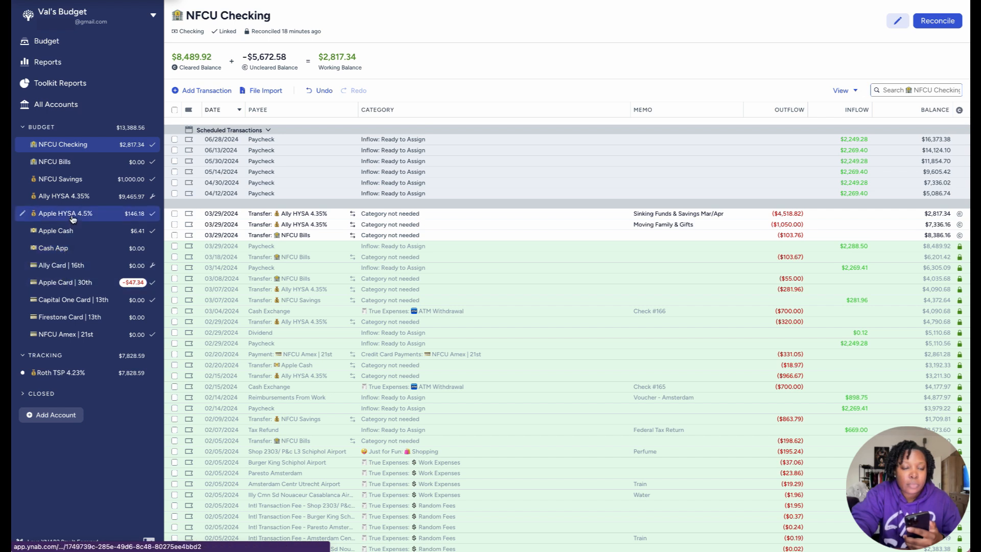
pyautogui.click(69, 199)
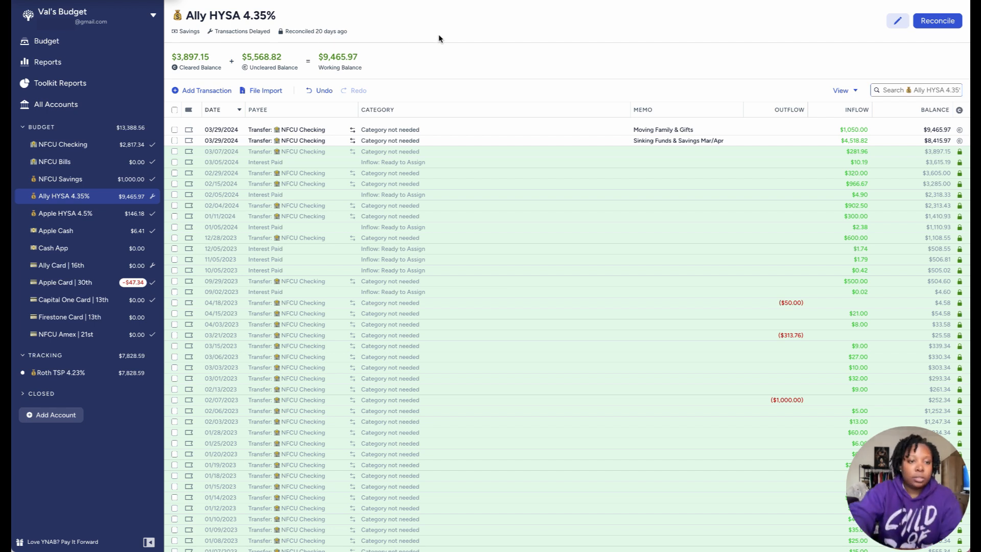
pyautogui.click(65, 287)
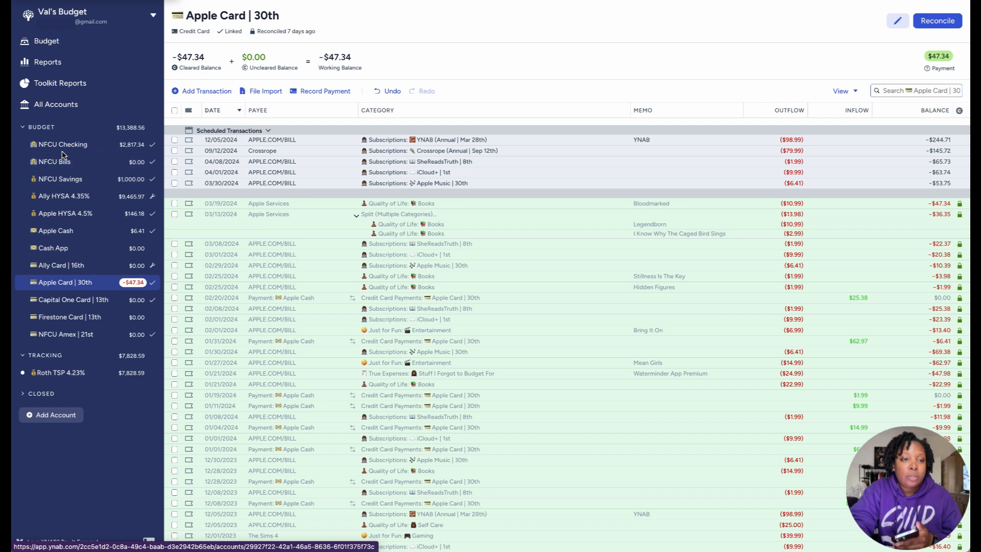
# - In Apple Cash, add and save a transfer from NFCU Checking dated 03/29/2024 with an inflow of 47.34
pyautogui.click(64, 254)
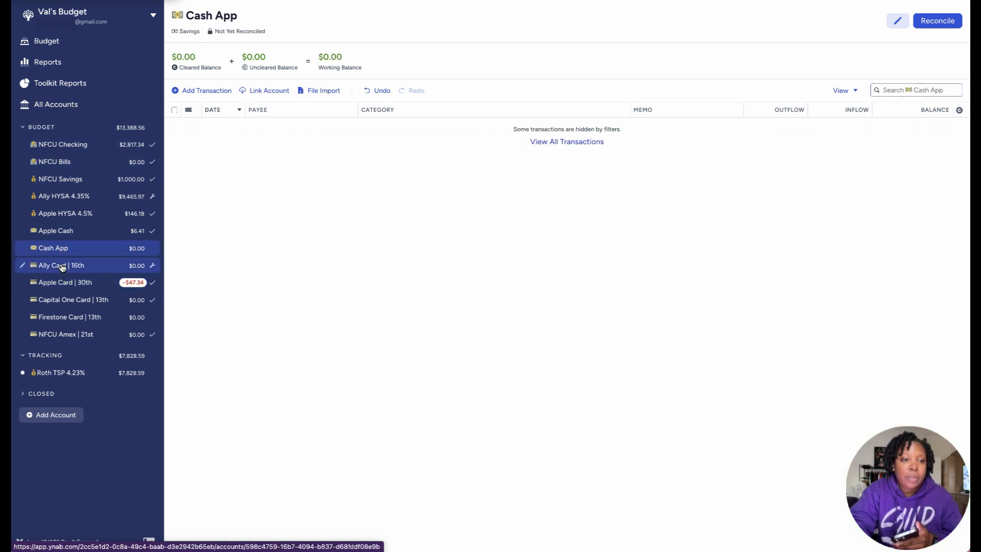
pyautogui.click(61, 232)
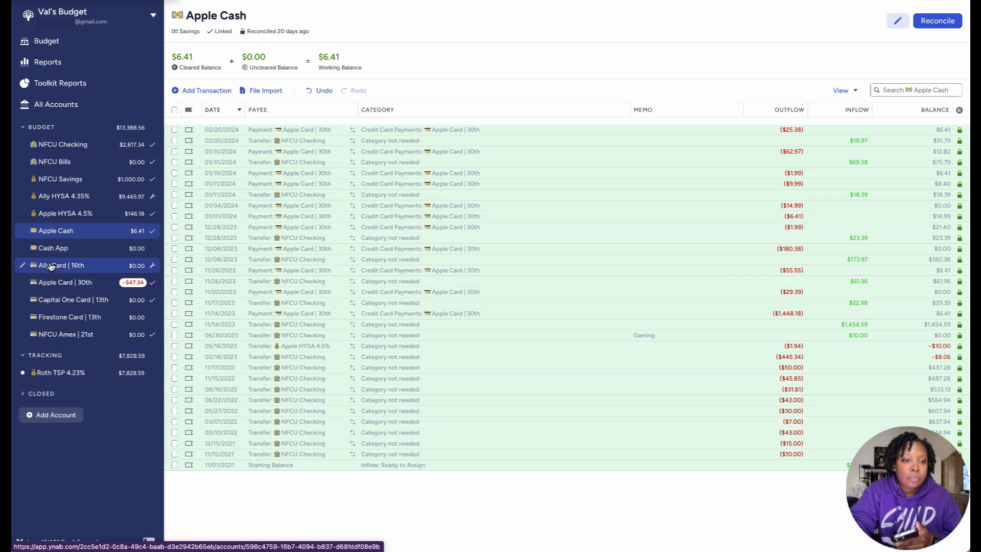
pyautogui.click(217, 98)
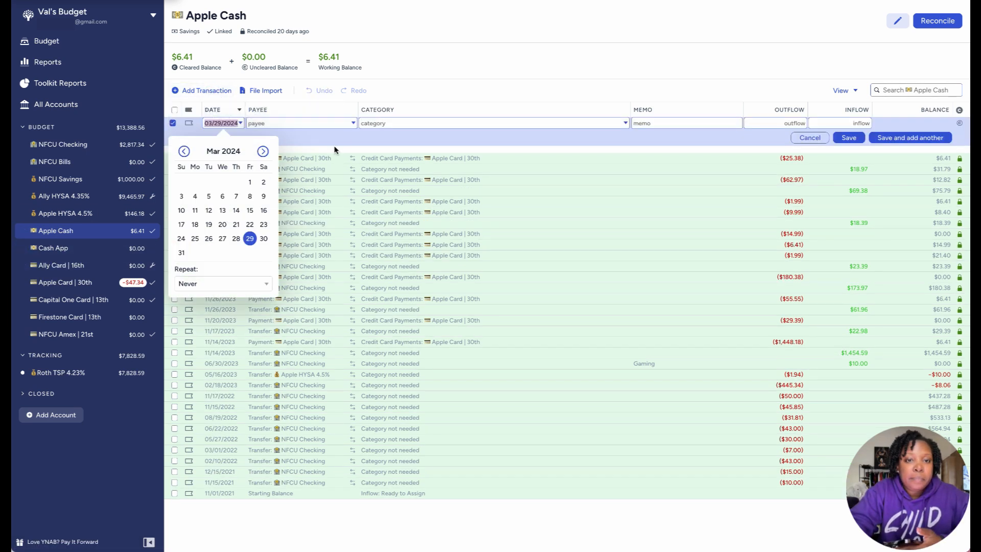
pyautogui.click(325, 123)
pyautogui.click(321, 155)
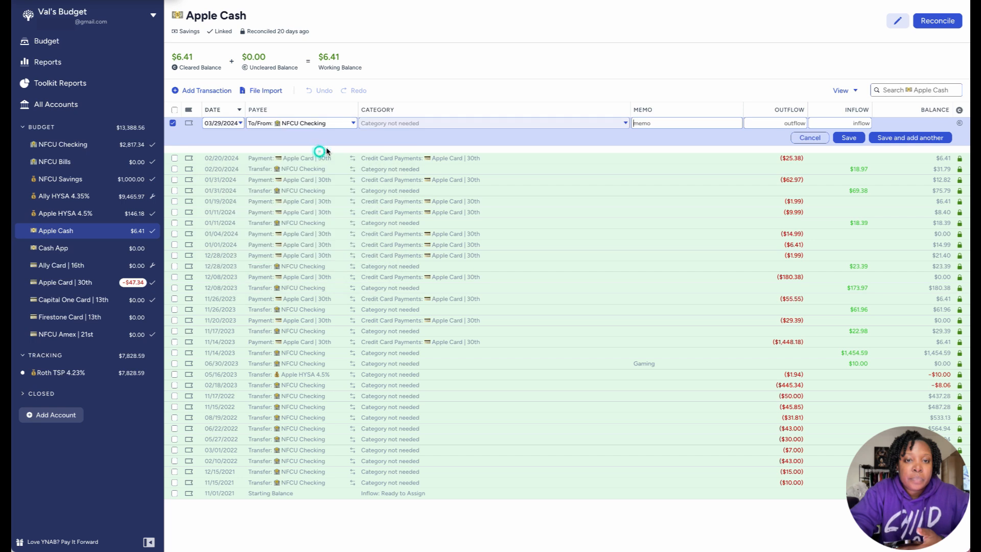
pyautogui.click(838, 122)
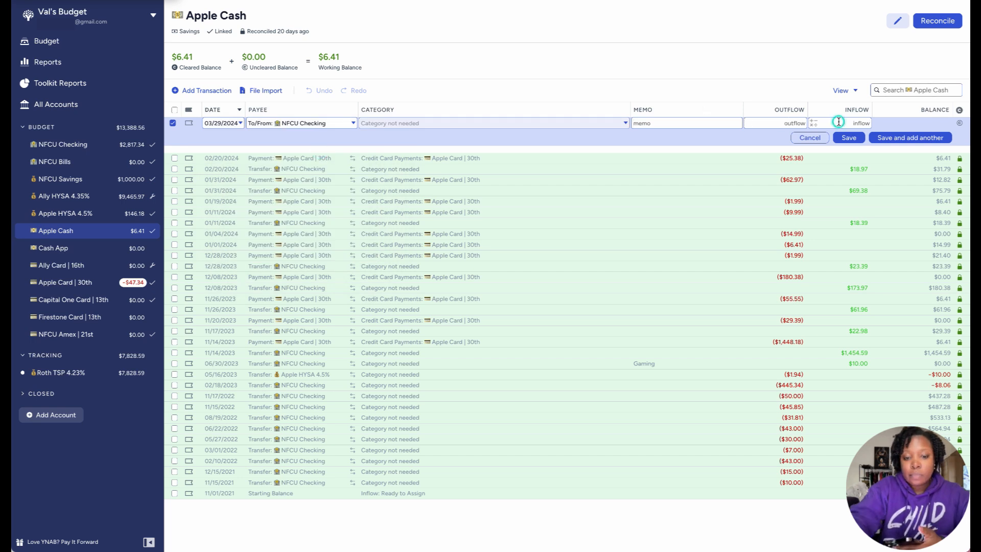
pyautogui.write('47')
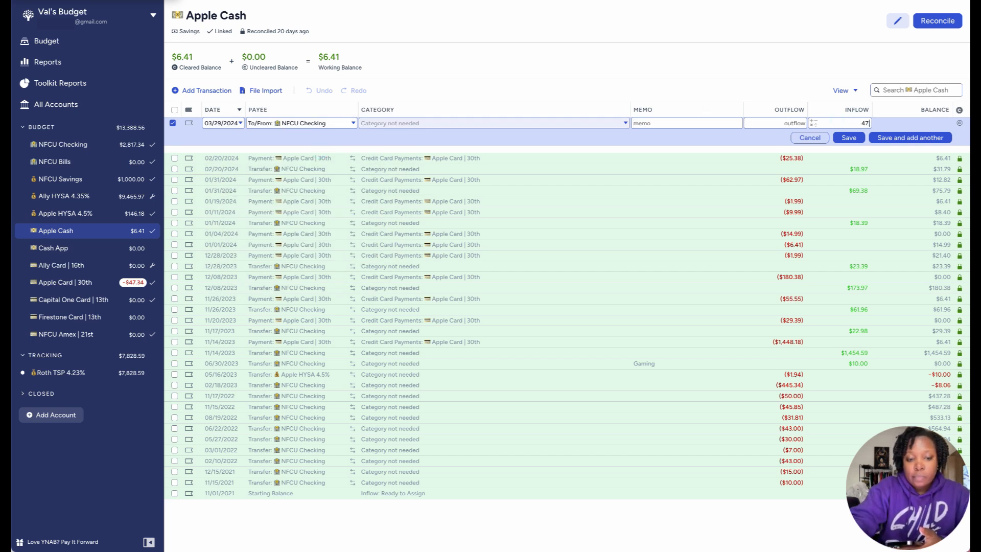
pyautogui.write('.34')
pyautogui.click(851, 139)
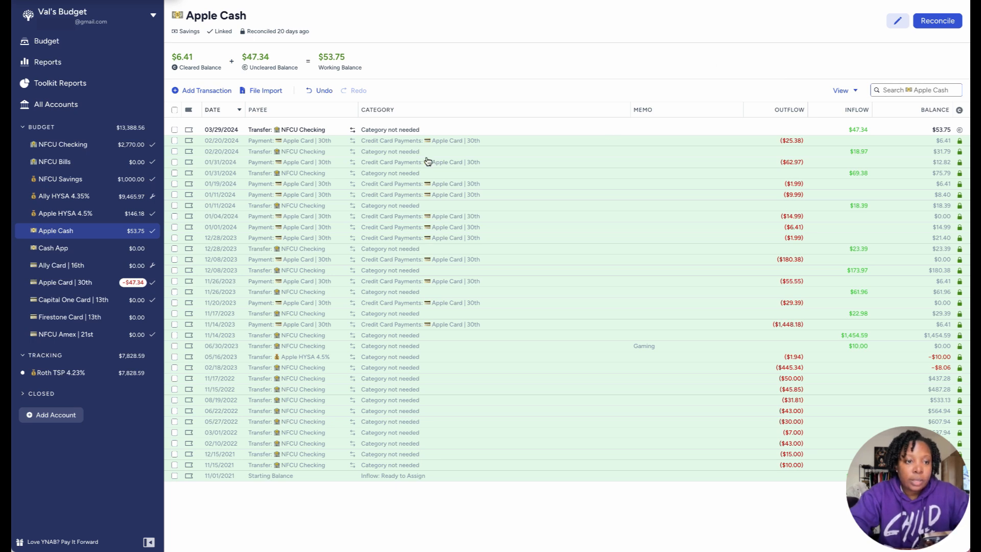
# - In Apple Card | 30th, record and save a payment of 47.34 from Apple Cash dated 03/29/2024
pyautogui.click(81, 284)
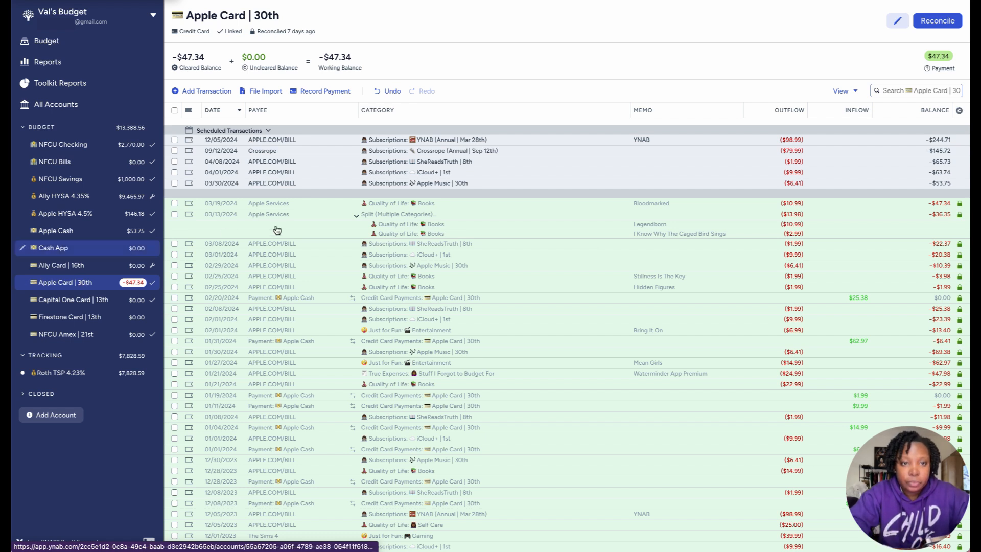
pyautogui.click(319, 92)
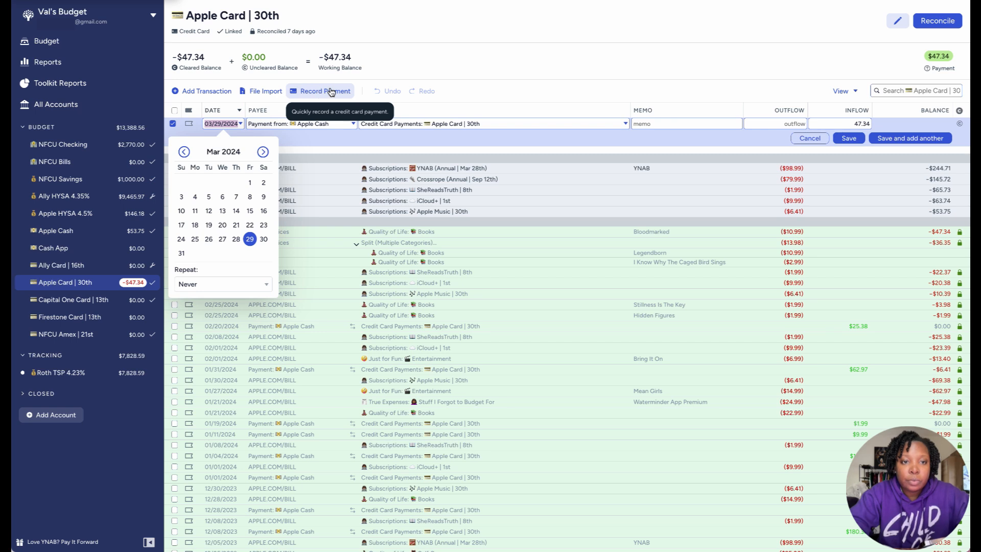
pyautogui.click(848, 138)
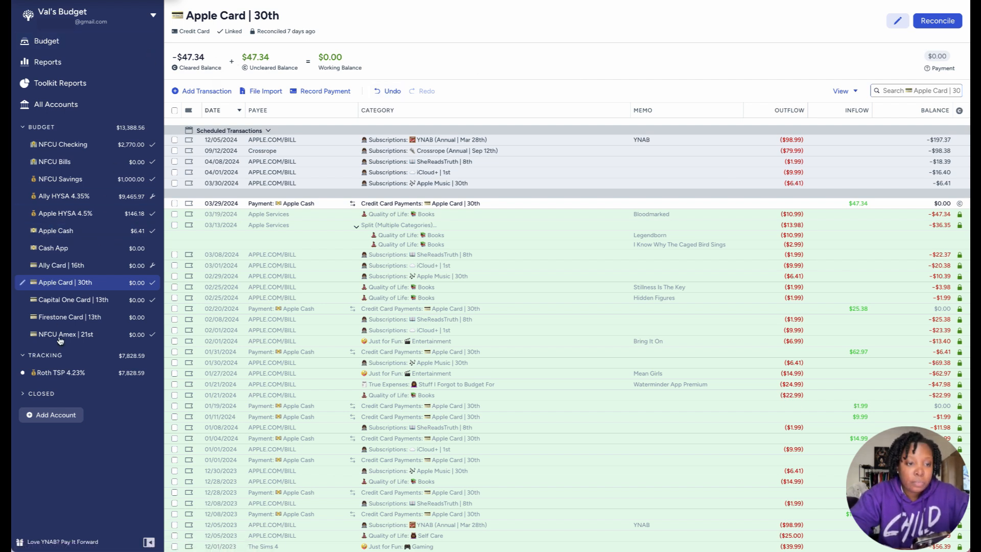
# - Approve the new 03/29/2024 Monthly Contribution transaction in the Roth TSP 4.23% tracking account
pyautogui.click(59, 375)
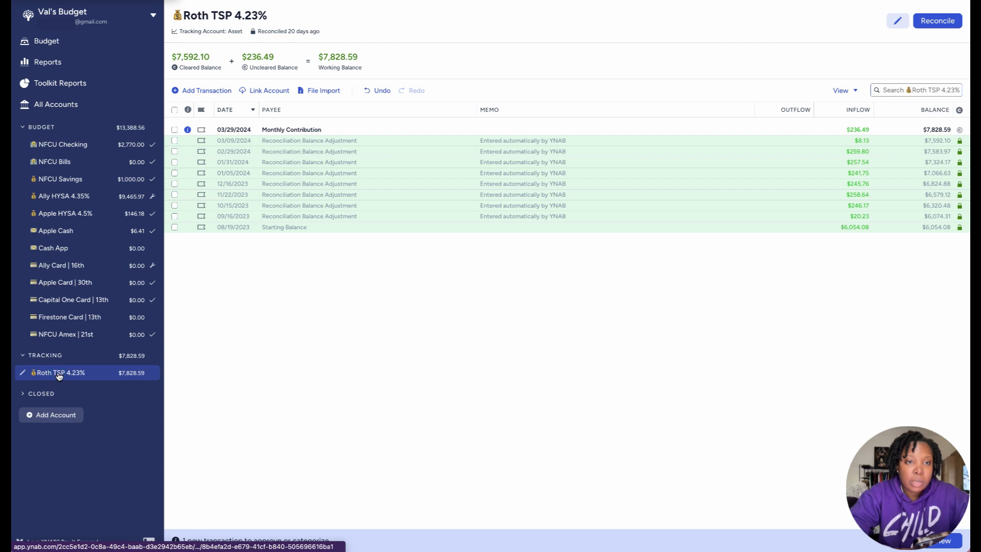
pyautogui.click(174, 131)
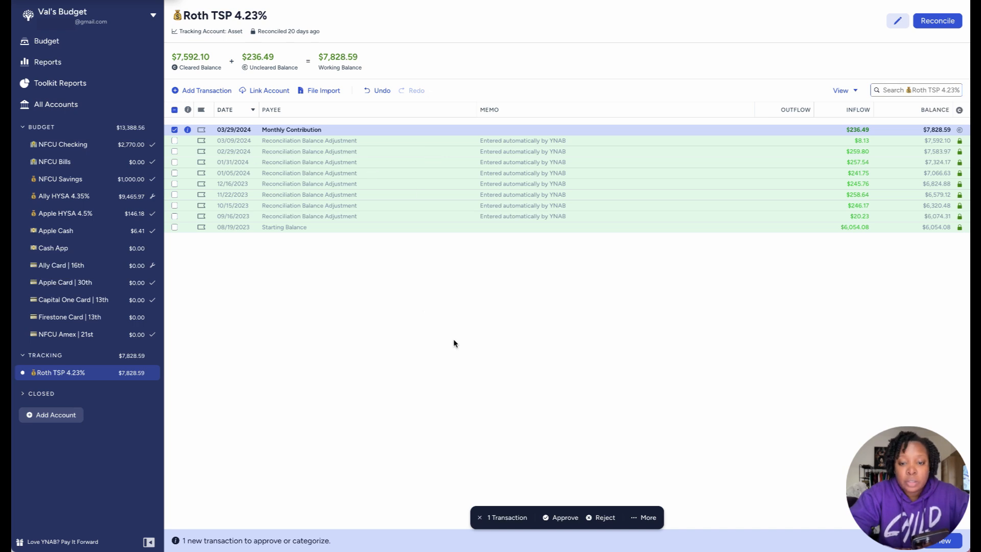
pyautogui.click(561, 517)
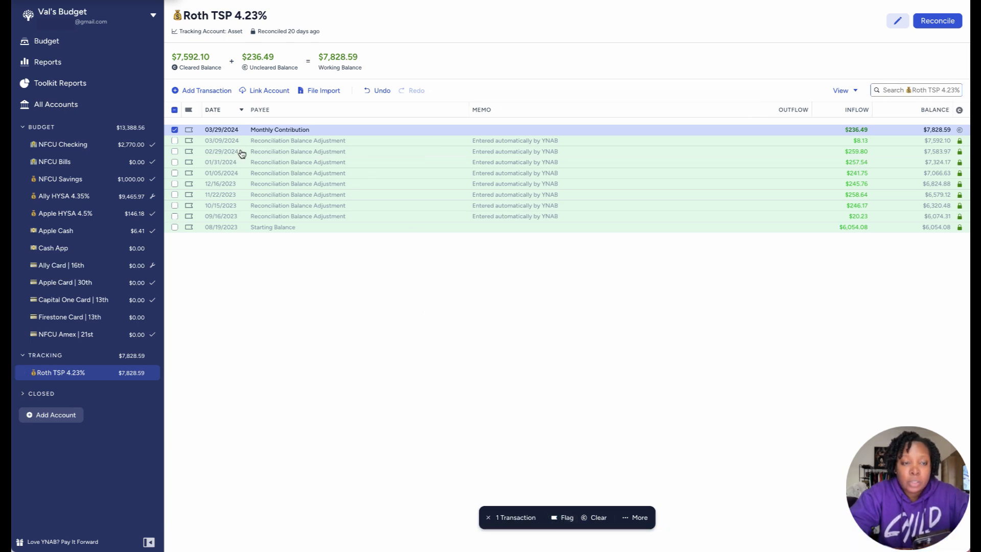
pyautogui.click(175, 129)
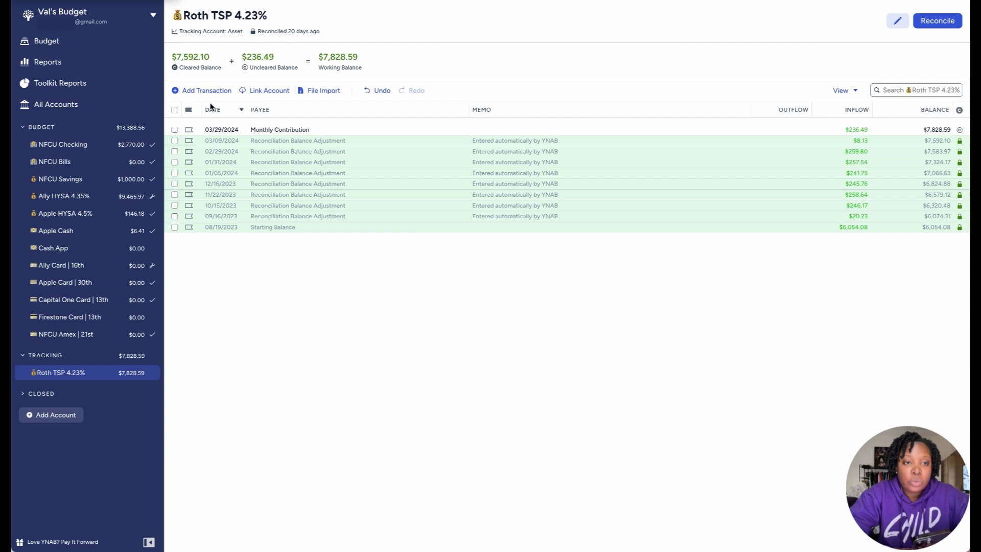
# - In Roth TSP 4.23%, add and save an Interest transaction dated 03/29/2024 with an inflow of 21.30
pyautogui.click(200, 90)
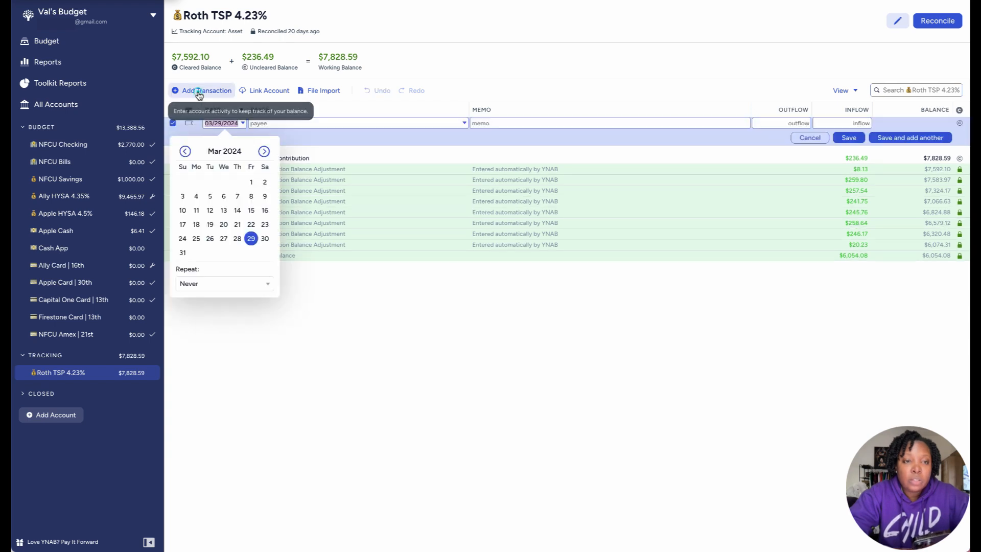
pyautogui.click(308, 126)
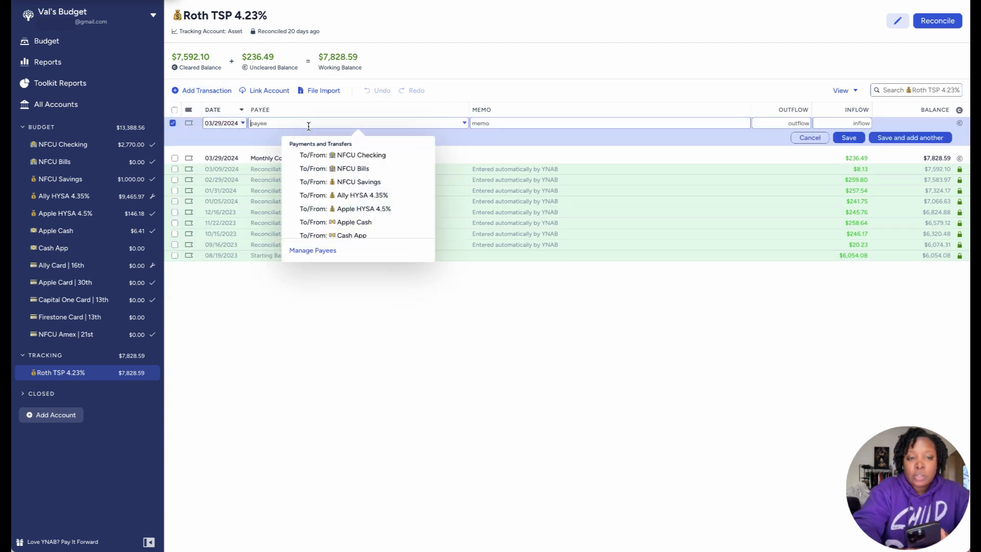
pyautogui.write('In')
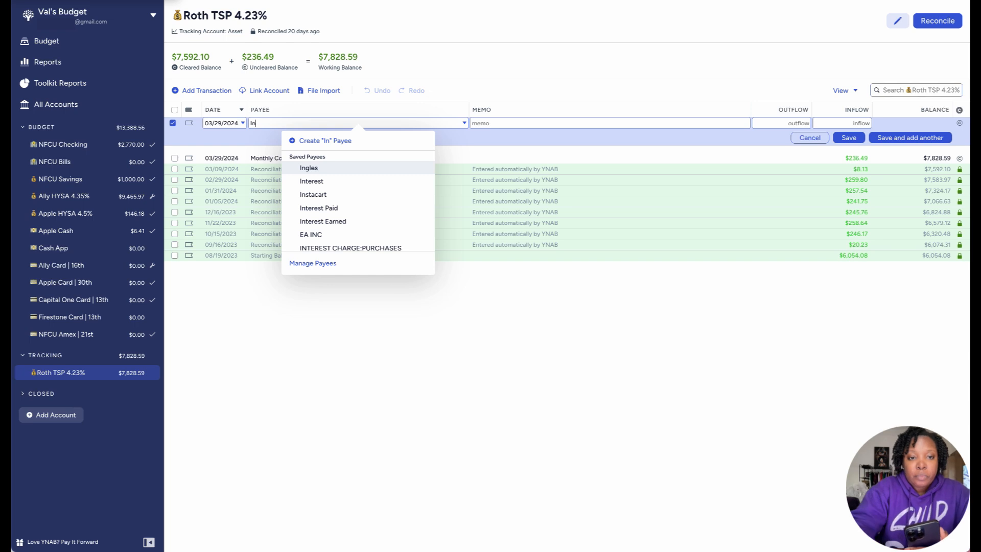
pyautogui.click(318, 182)
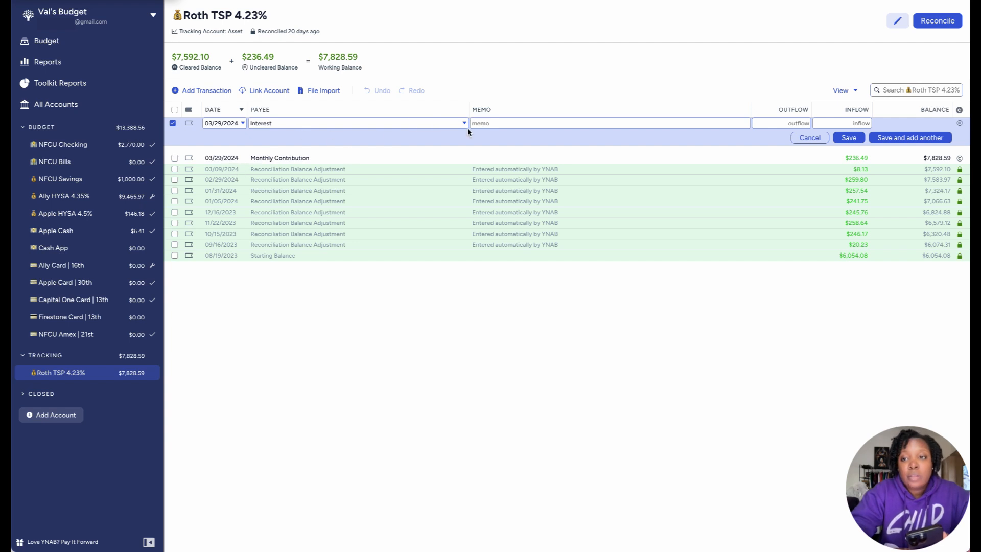
pyautogui.click(834, 123)
pyautogui.write('21.30')
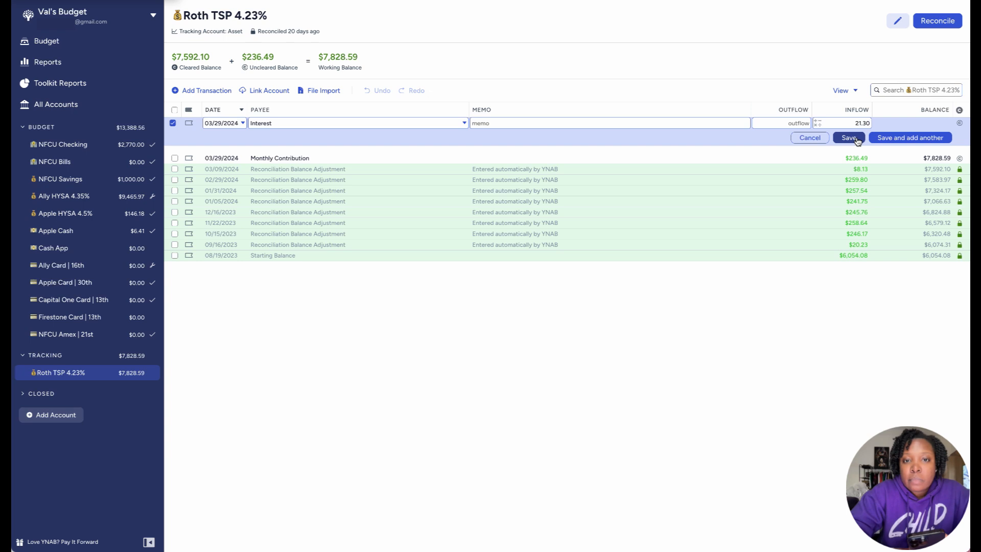
pyautogui.click(859, 140)
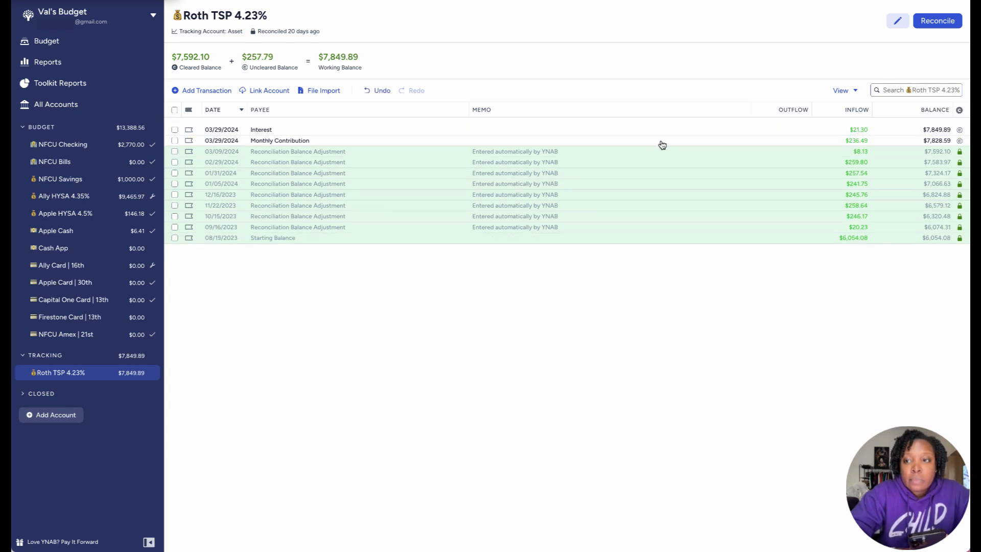
# - Mark the Interest and Monthly Contribution transactions in Roth TSP 4.23% as cleared and reconcile the account to its current balance
pyautogui.click(959, 129)
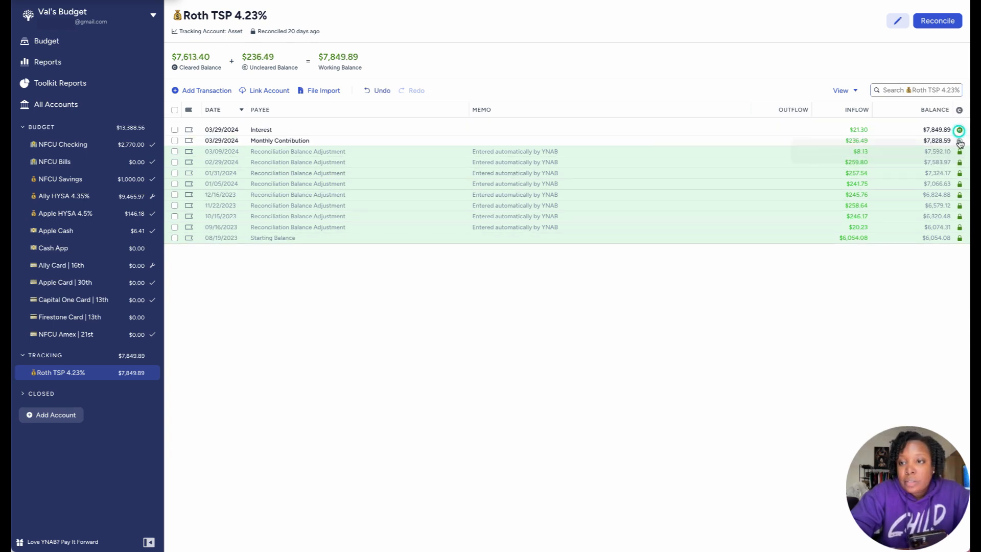
pyautogui.click(959, 141)
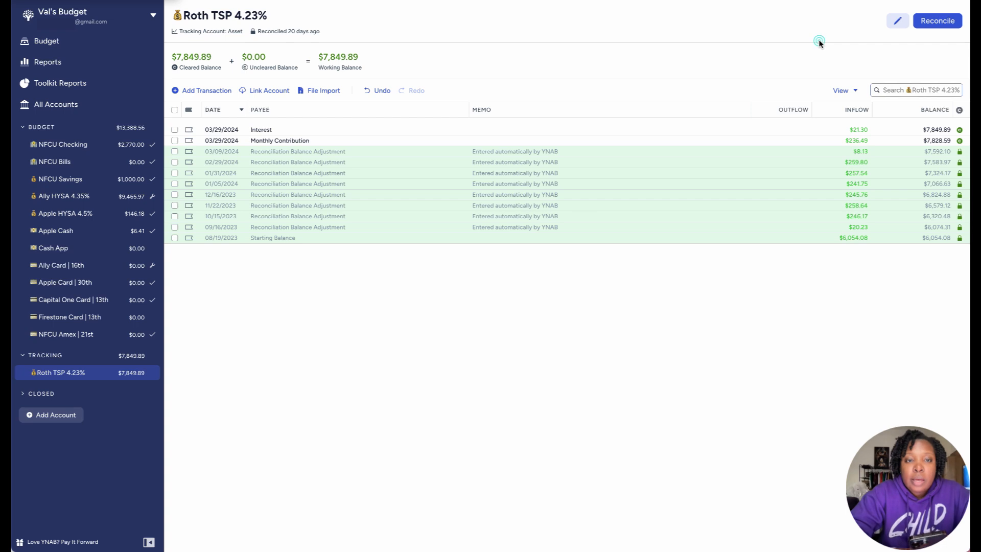
pyautogui.click(933, 22)
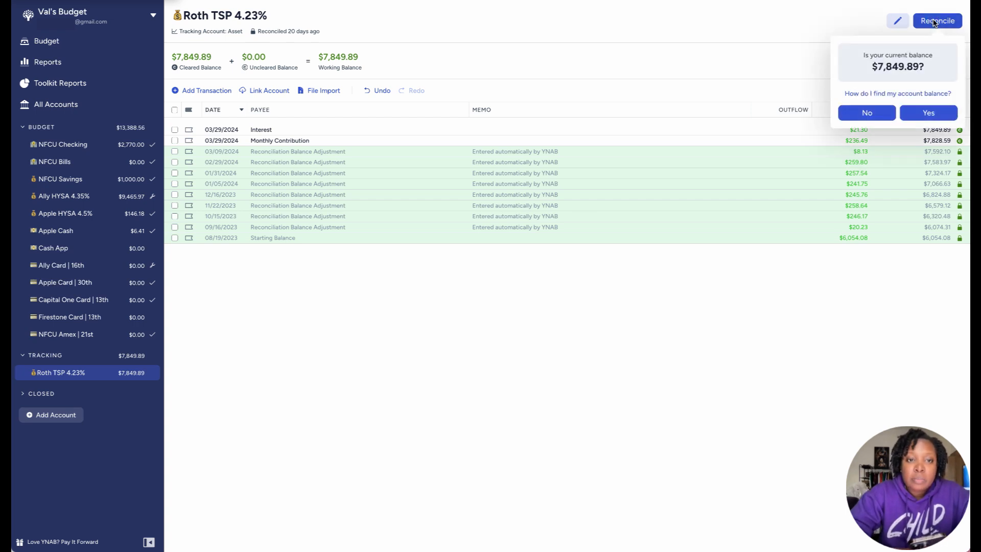
pyautogui.click(924, 112)
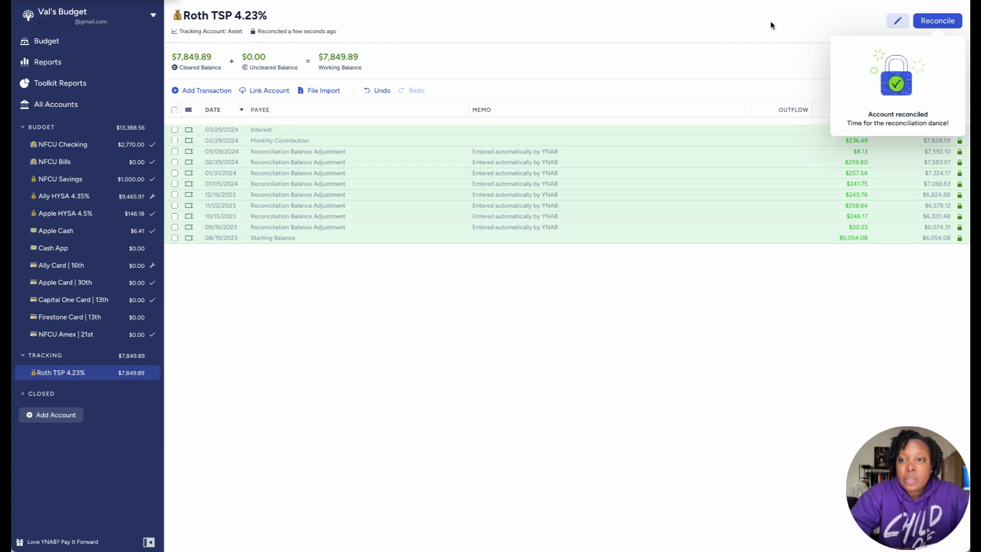
pyautogui.click(746, 31)
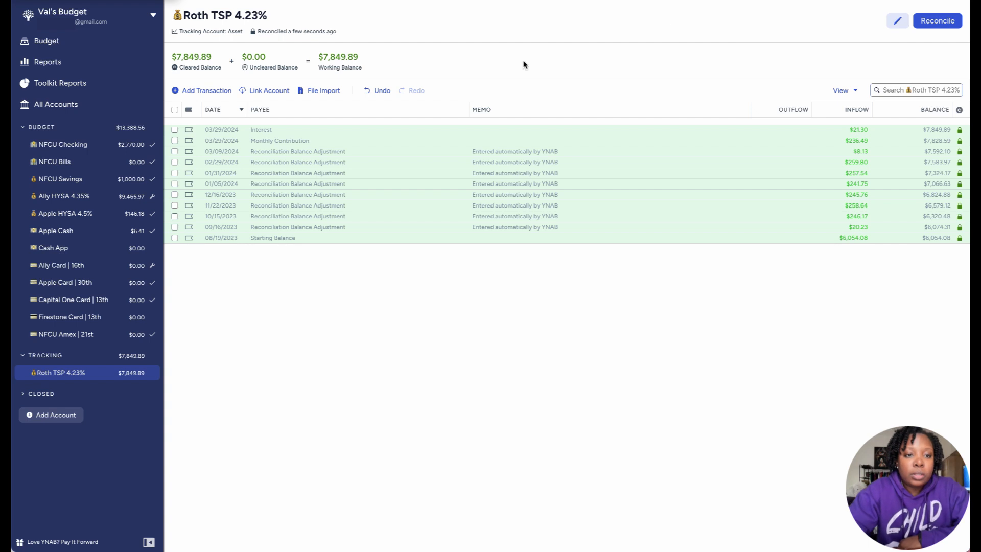
# - Open the NFCU Checking account and review its uncleared 03/29/2024 transfers
pyautogui.click(61, 152)
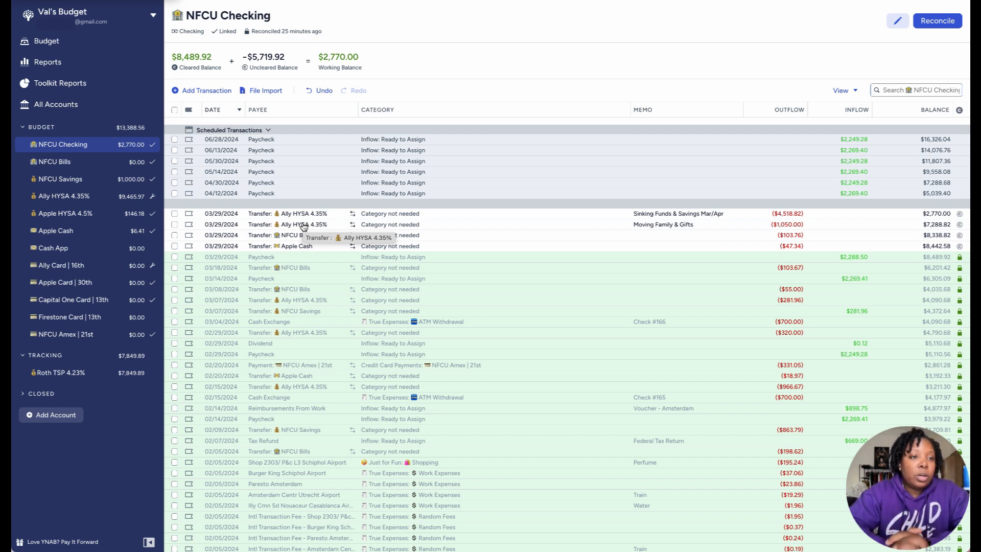
pyautogui.click(105, 19)
pyautogui.click(306, 12)
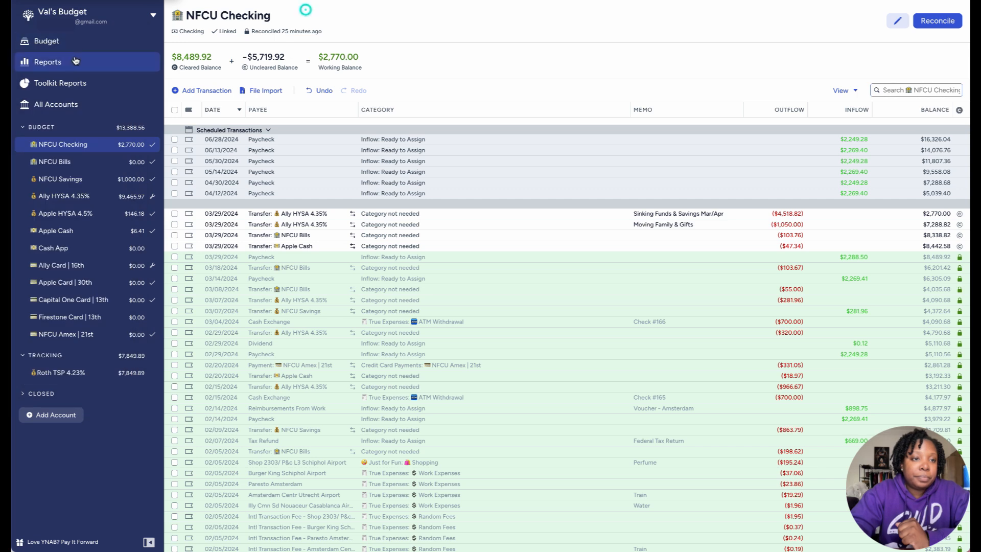
# - Open the April 2024 budget and expand all category groups
pyautogui.click(72, 46)
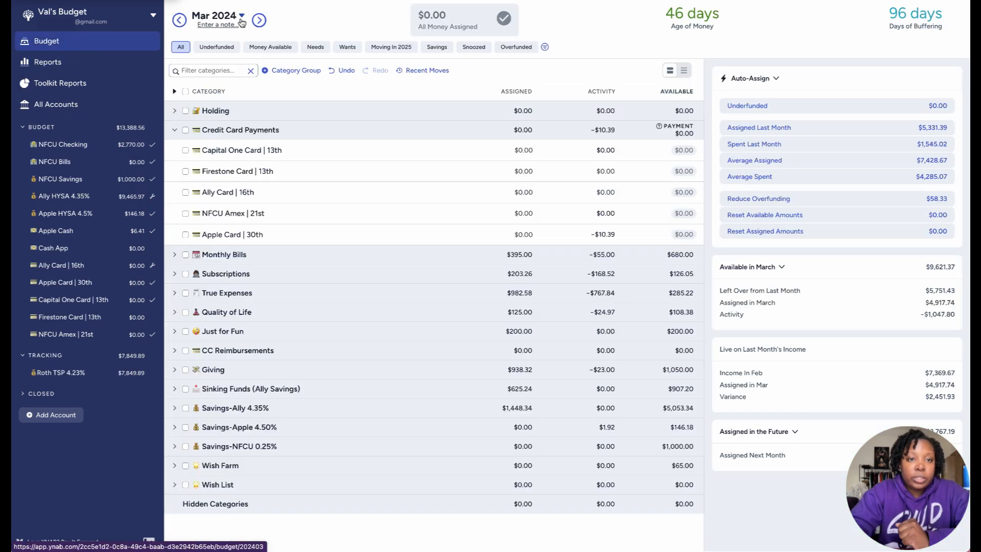
pyautogui.click(259, 20)
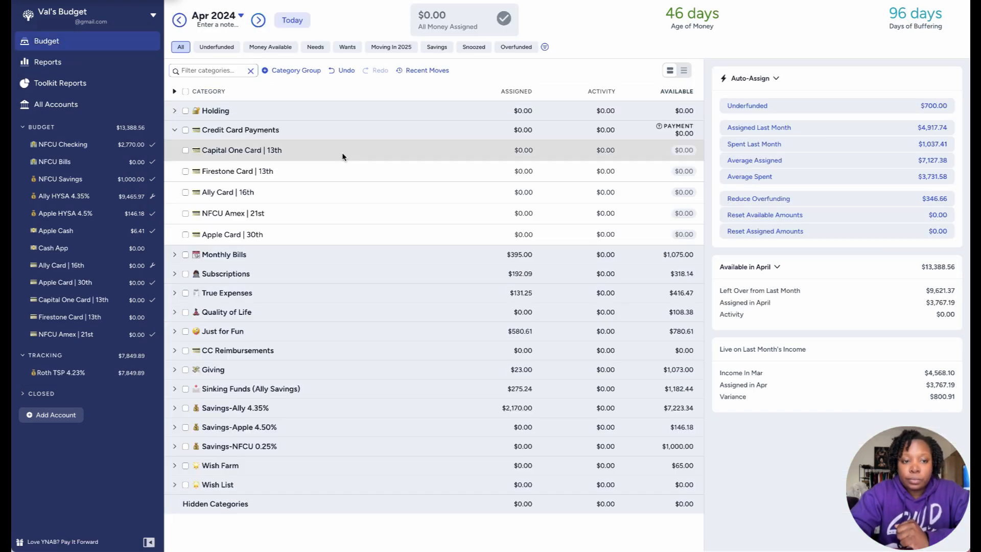
pyautogui.click(174, 91)
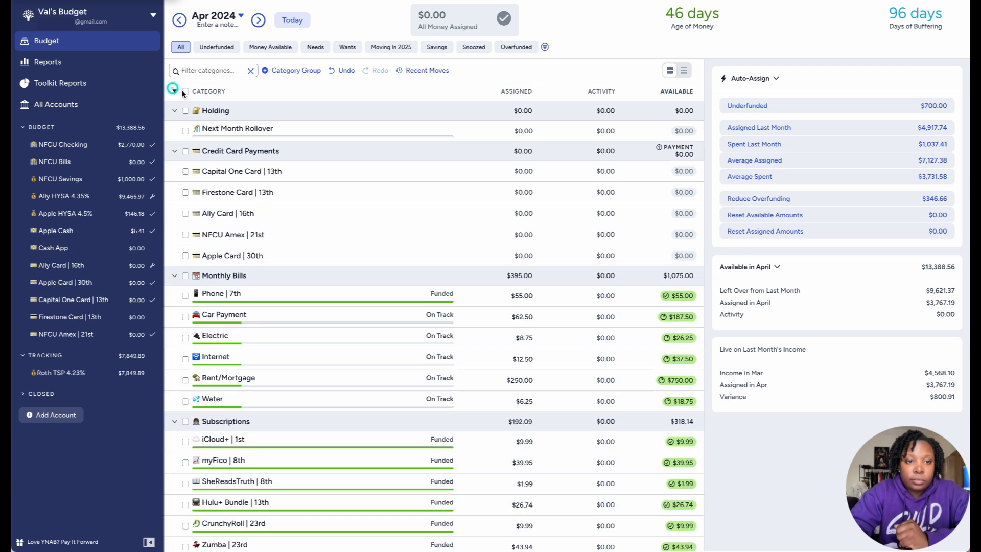
# - Review the April 2024 assigned and available amounts from Subscriptions through Wish List, including the sinking funds and savings categories
pyautogui.scroll(-12, 287, 204)
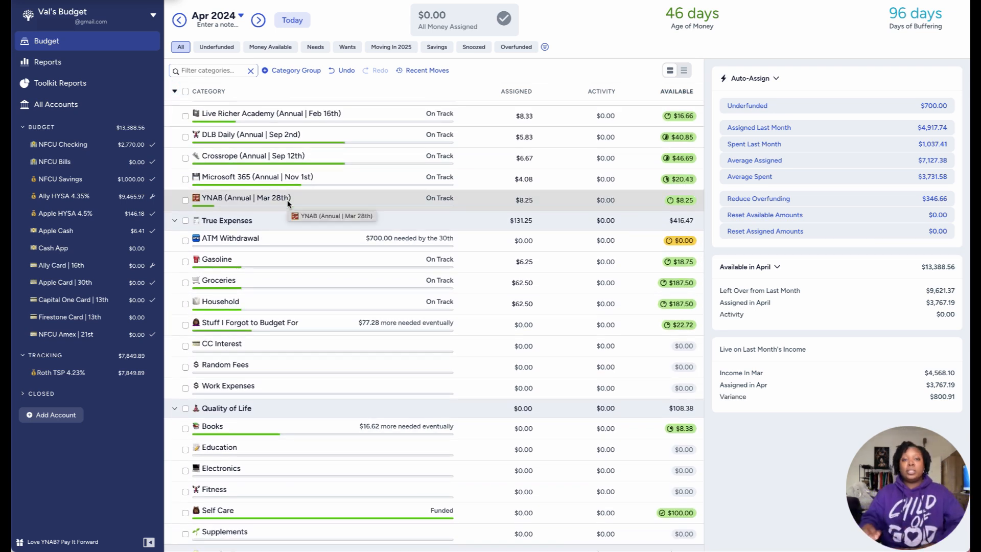
pyautogui.click(461, 135)
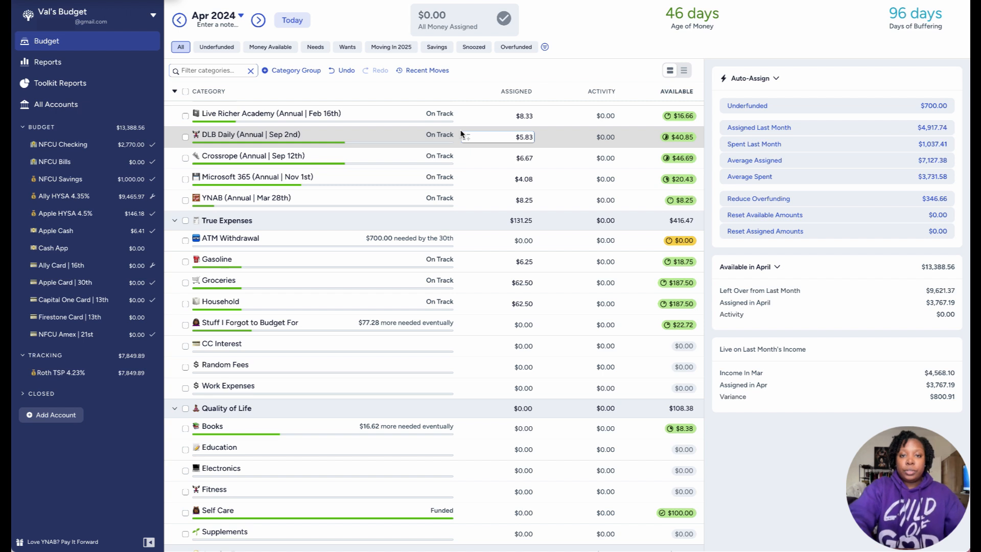
pyautogui.press('Down')
pyautogui.press('Down')
pyautogui.press('Down')
pyautogui.press('Down')
pyautogui.press('Down')
pyautogui.press('Down')
pyautogui.press('Down')
pyautogui.press('Down')
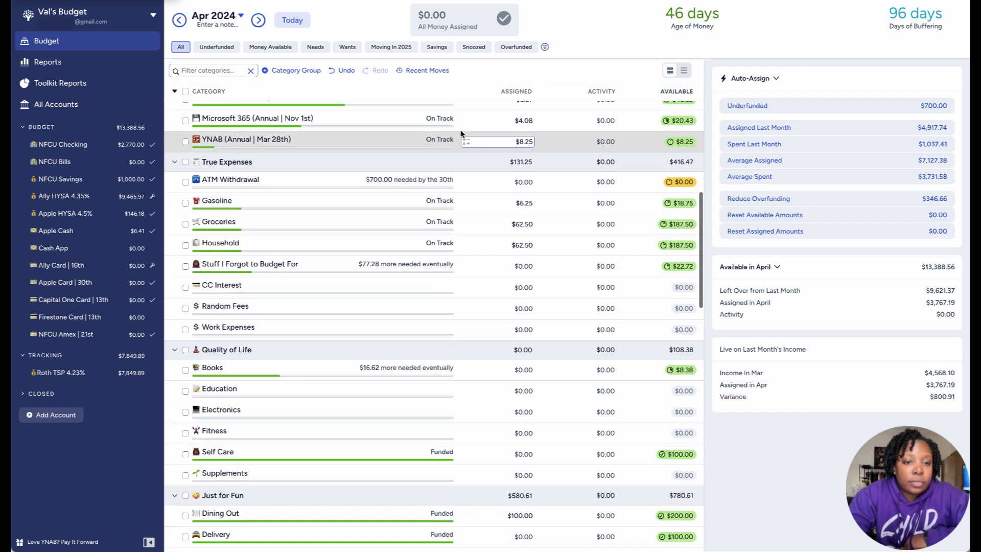
pyautogui.scroll(-2, 460, 134)
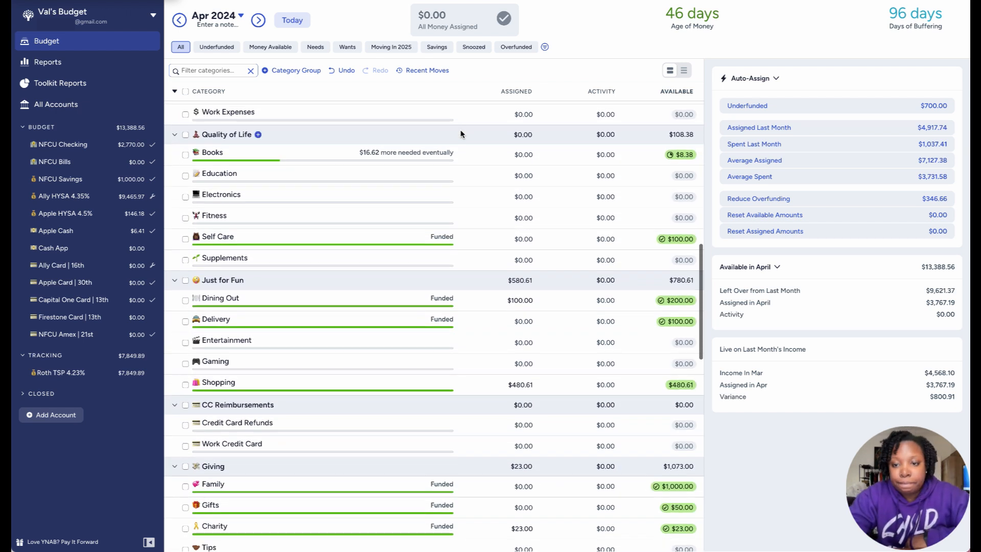
pyautogui.scroll(-5, 460, 134)
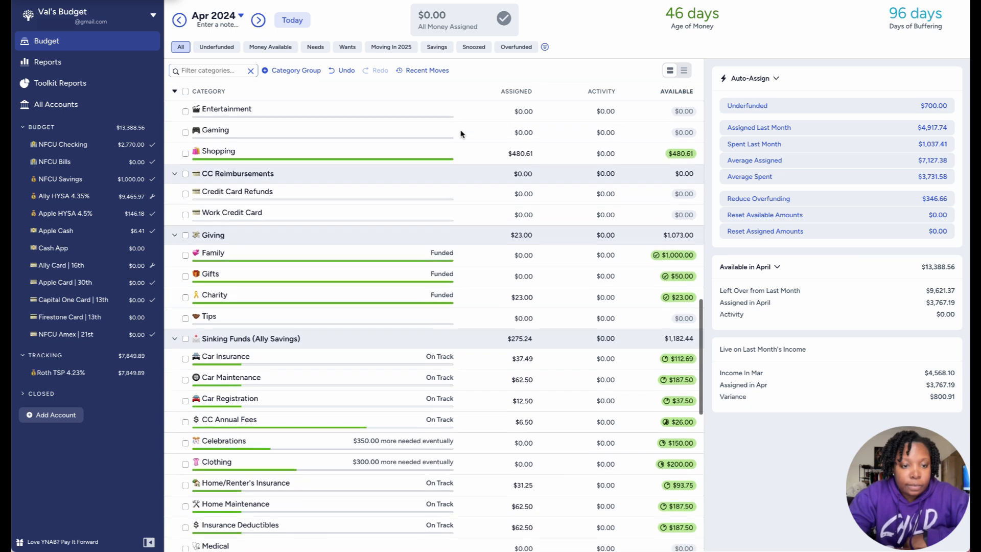
pyautogui.scroll(-3, 477, 198)
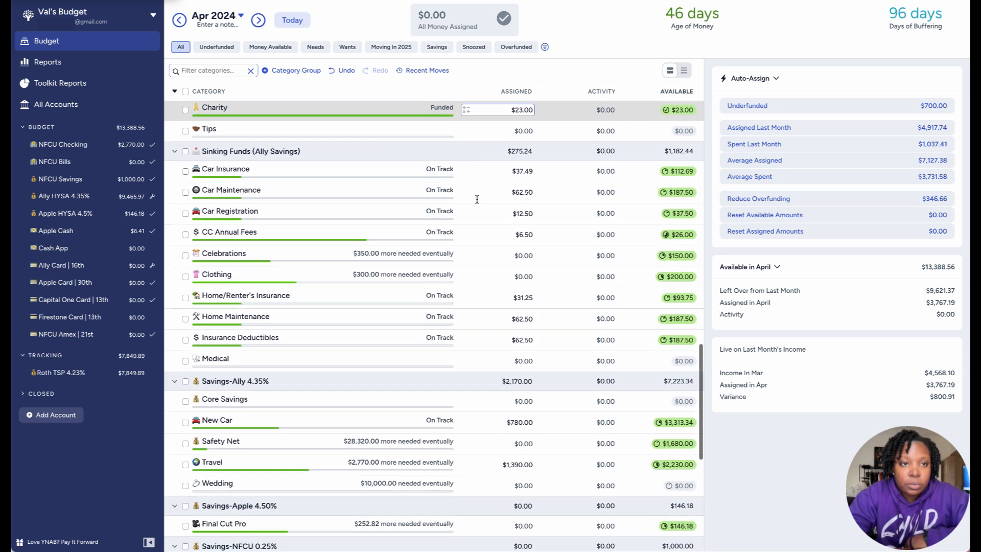
pyautogui.scroll(-3, 477, 199)
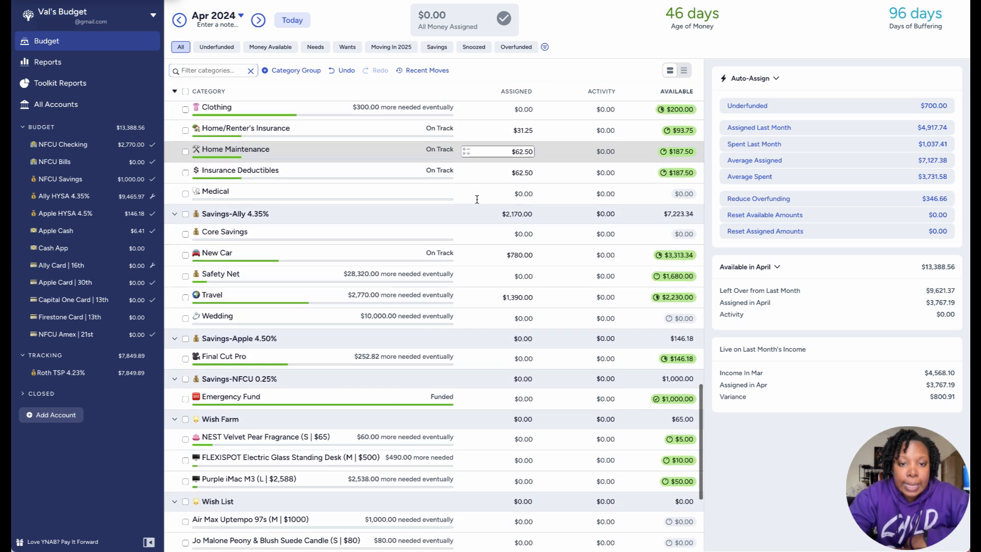
pyautogui.scroll(-3, 477, 203)
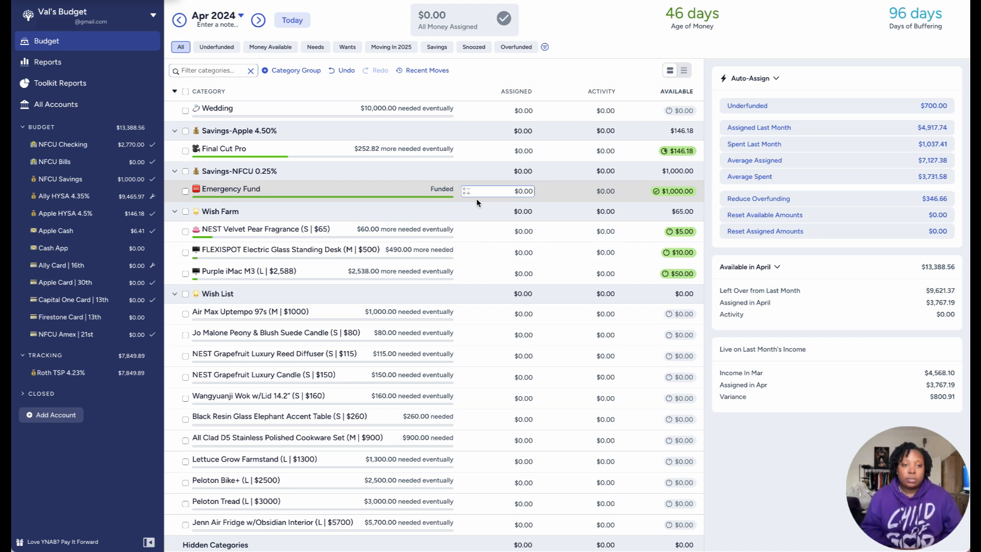
pyautogui.scroll(5, 476, 202)
pyautogui.click(476, 202)
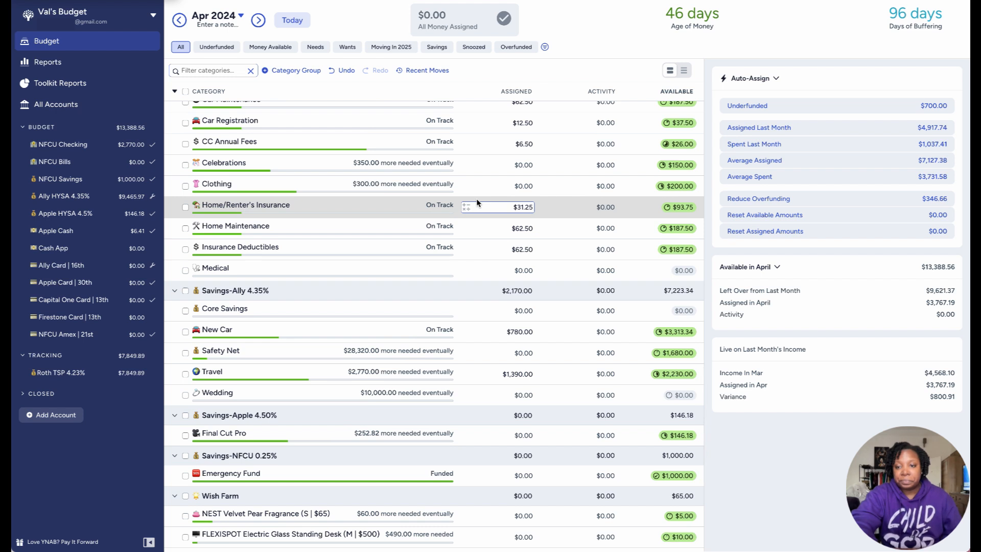
pyautogui.scroll(1, 476, 202)
pyautogui.scroll(1, 476, 203)
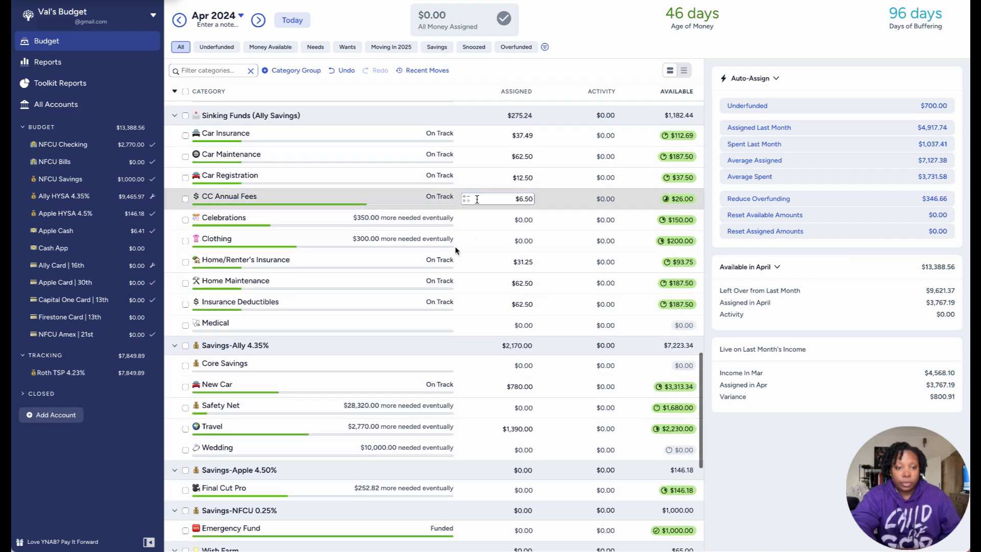